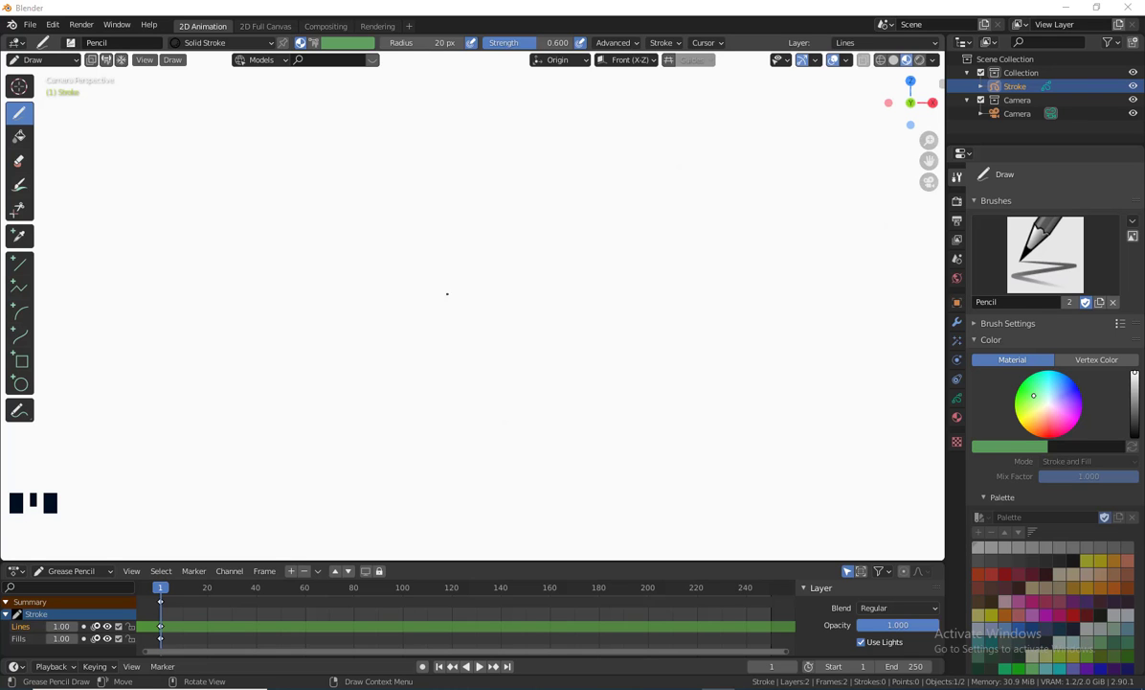
Step: Examine the empty scene and its camera from several angles and distances
middle_drag(589, 243, 542, 276)
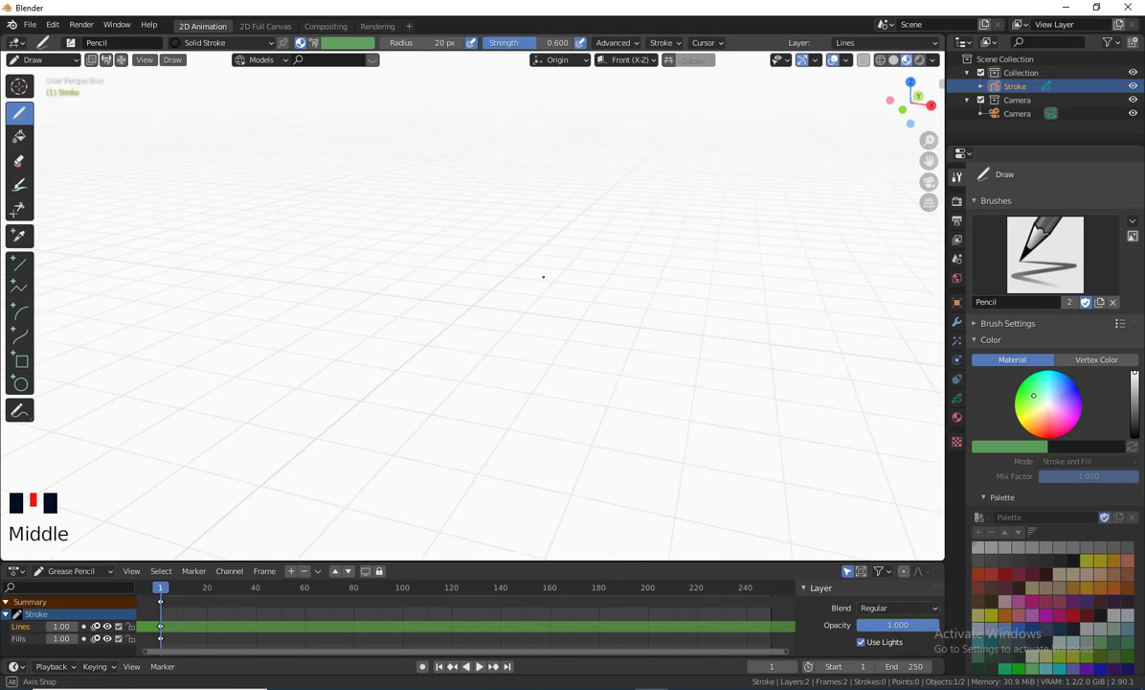
scroll(537, 274, down, 6)
middle_drag(447, 317, 607, 259)
scroll(522, 322, up, 4)
scroll(607, 258, down, 2)
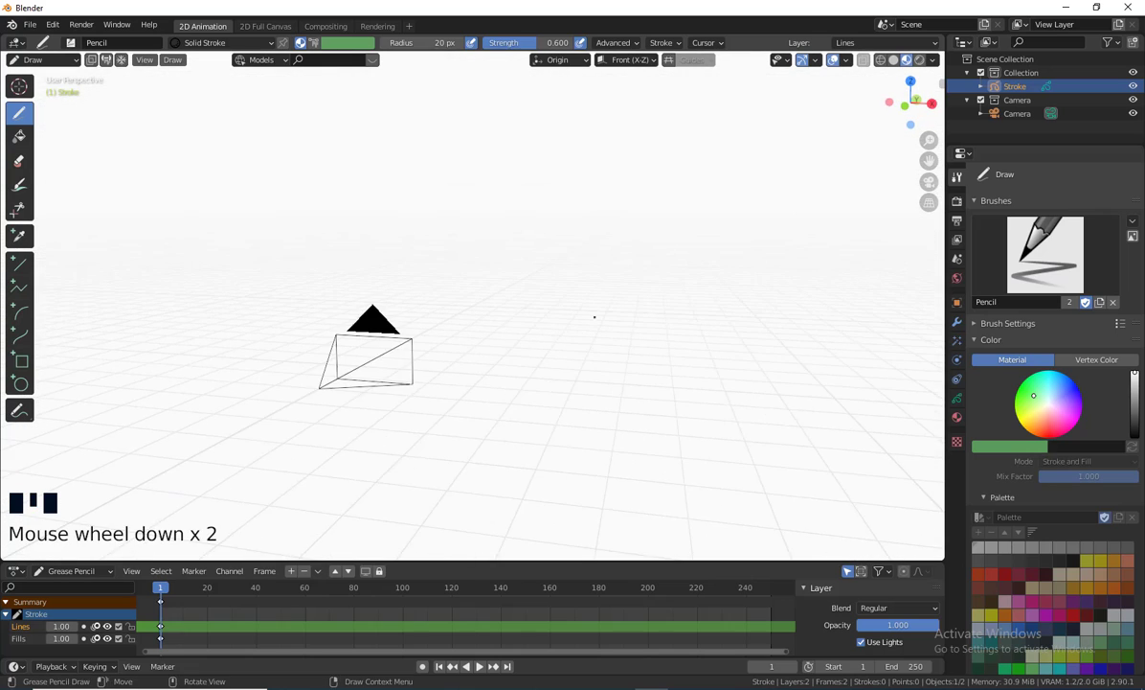
middle_drag(593, 317, 572, 332)
middle_drag(457, 262, 504, 336)
middle_drag(649, 327, 717, 308)
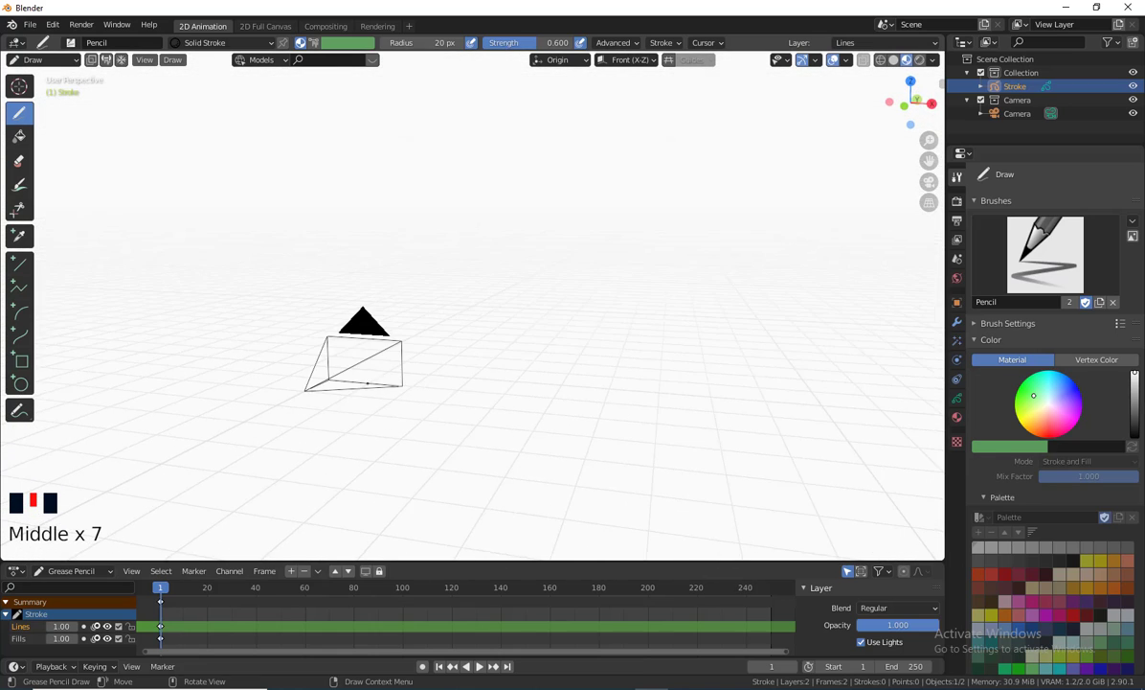
middle_drag(421, 348, 558, 346)
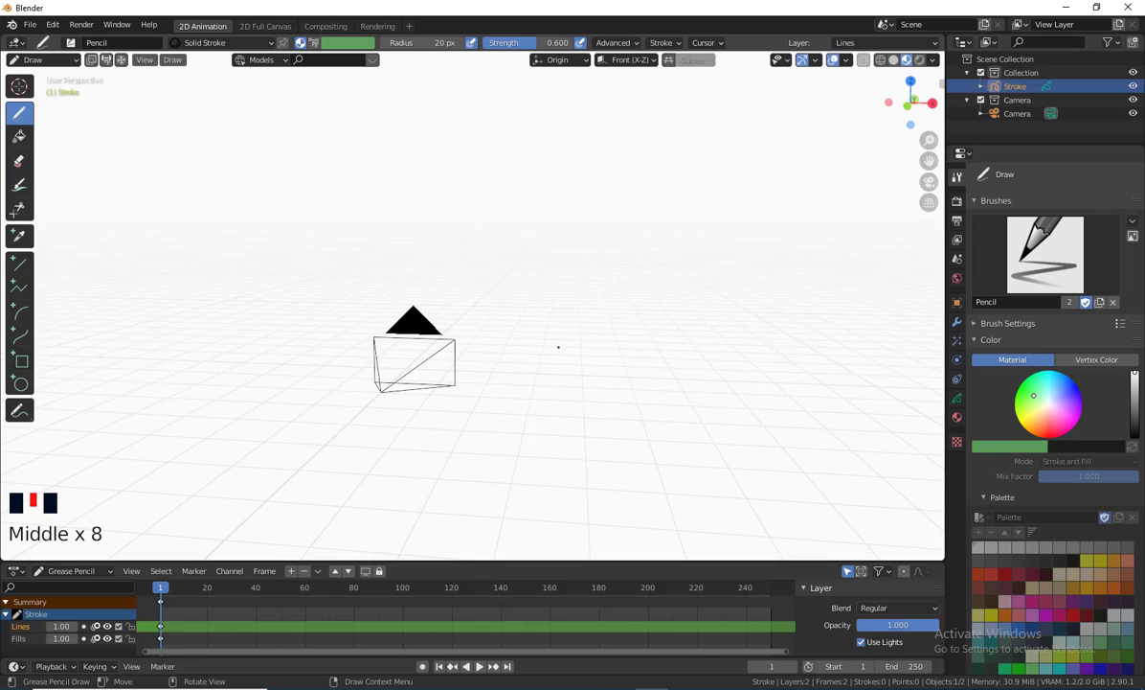
Step: Return to the camera view and draw a large freehand four-sided outline around the middle of the frame
key(KP_1)
key(KP_0)
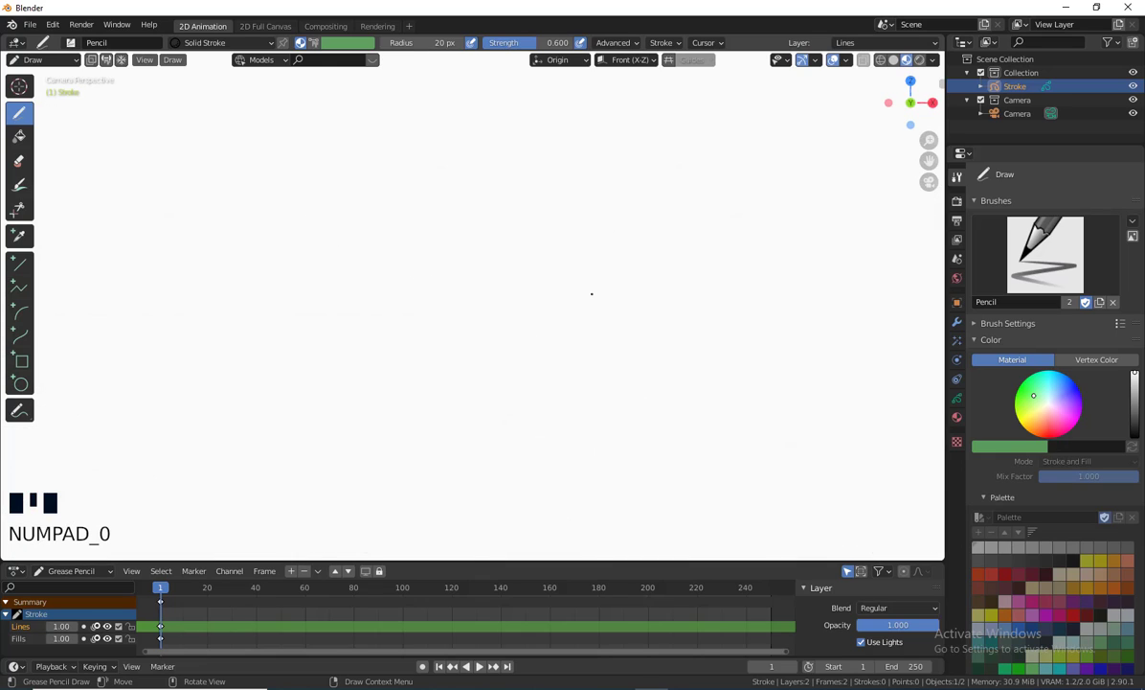
mouse_move(333, 211)
mouse_down()
mouse_move(577, 185)
mouse_move(320, 382)
mouse_move(331, 209)
mouse_up()
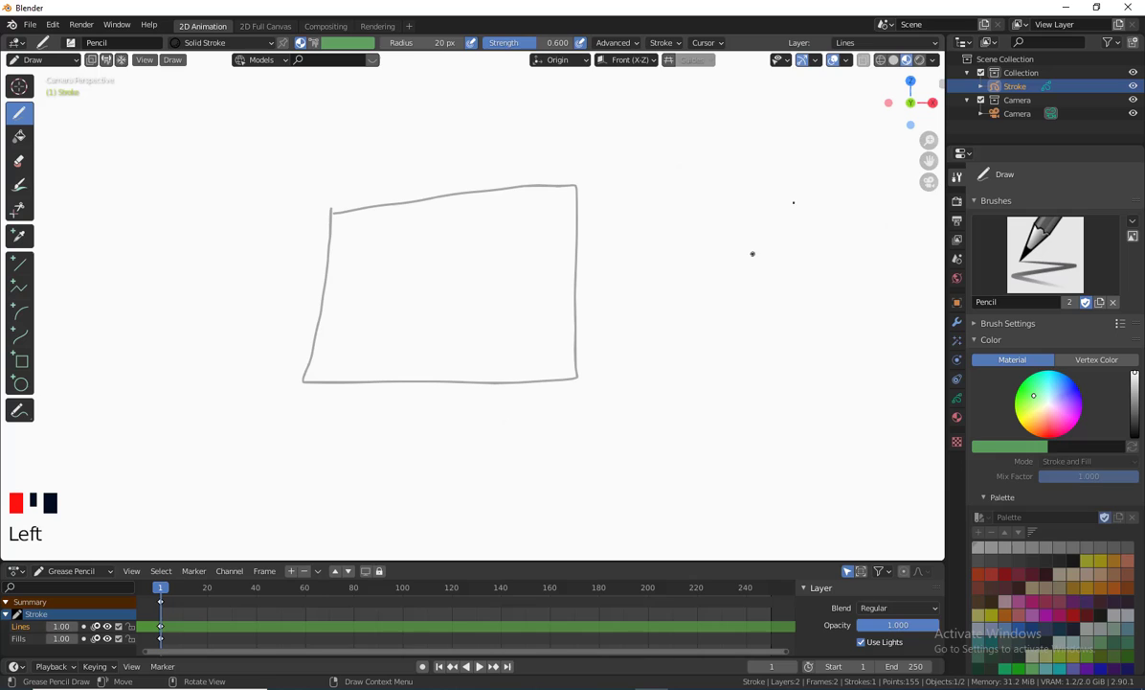
Step: Switch to the front view, hide the camera object and turn on the viewport's Grid overlay
click(846, 60)
key(KP_1)
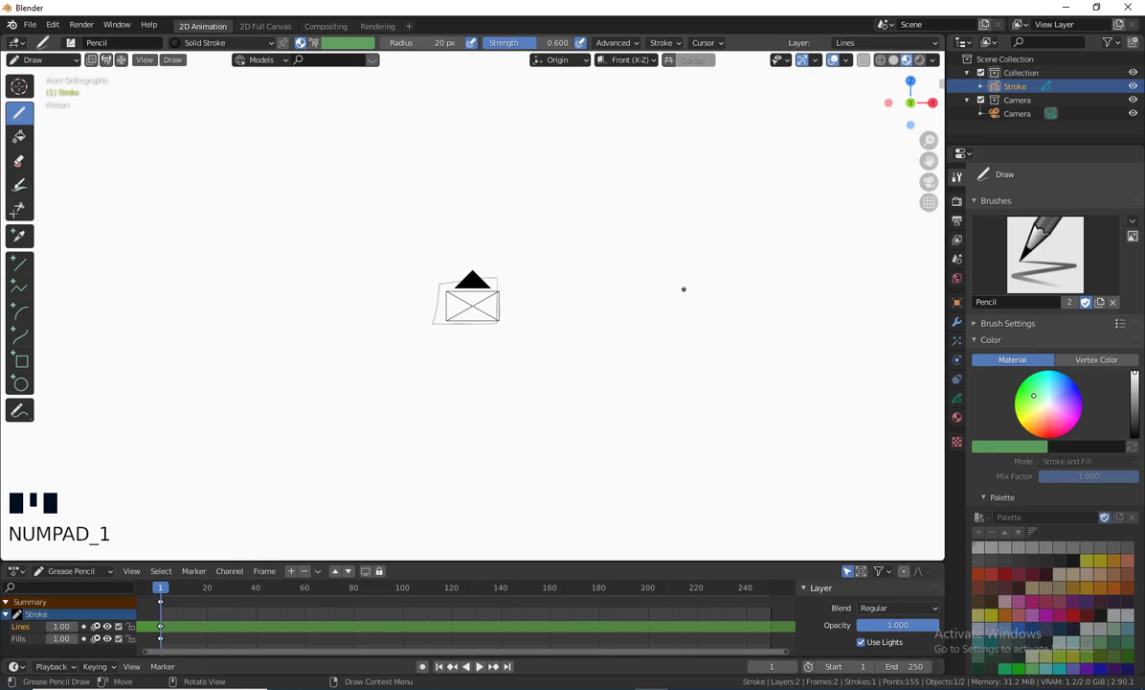
click(1133, 113)
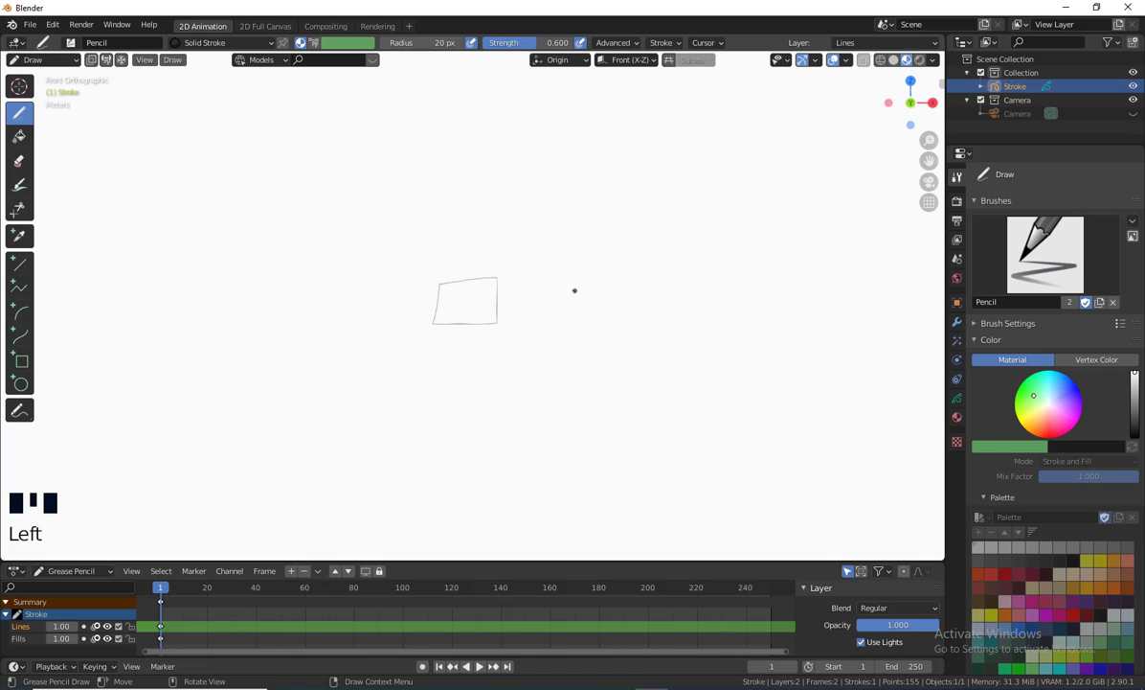
click(846, 59)
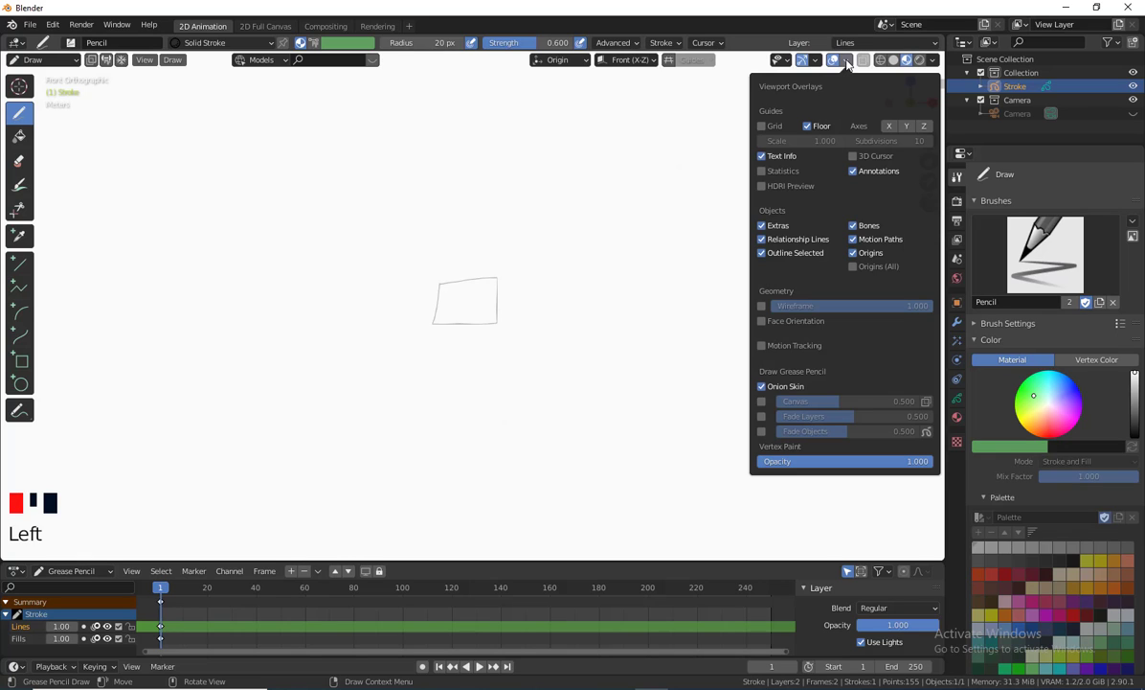
click(763, 128)
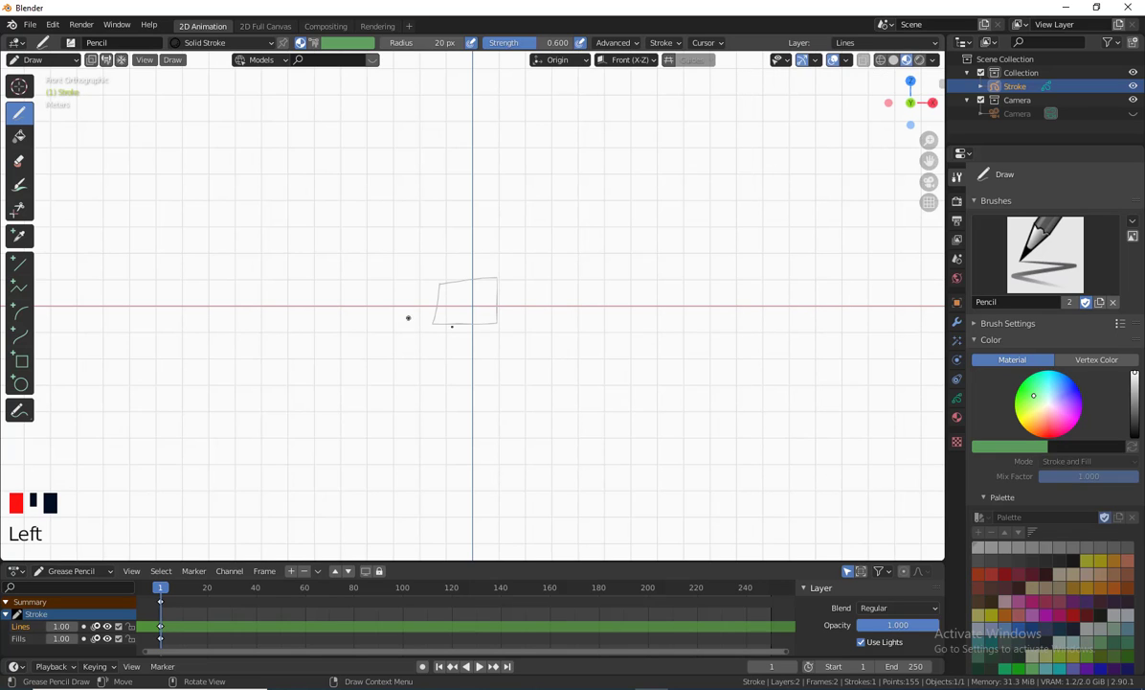
Step: Draw two freehand circles beside the four-sided outline from an angled perspective view
scroll(521, 288, up, 5)
scroll(538, 288, down, 3)
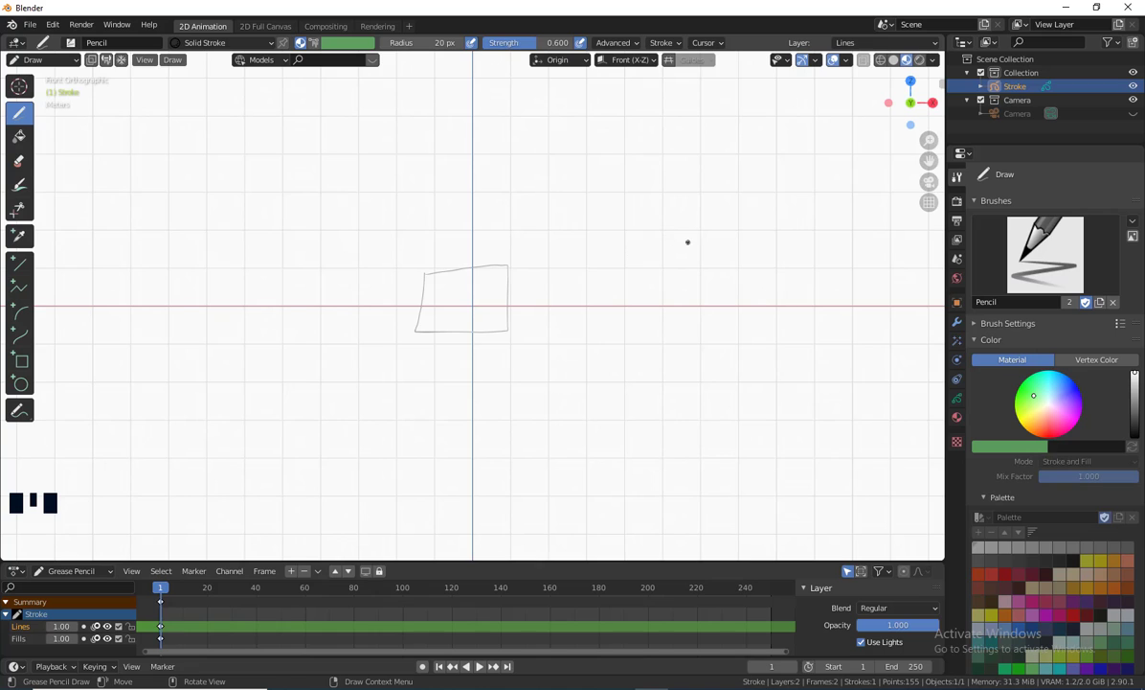
mouse_move(718, 217)
middle_down()
mouse_move(666, 247)
mouse_move(560, 256)
mouse_move(383, 245)
mouse_move(594, 267)
mouse_move(565, 289)
middle_up()
mouse_move(554, 282)
mouse_down()
mouse_move(573, 251)
mouse_move(545, 289)
mouse_up()
drag(654, 322, 611, 322)
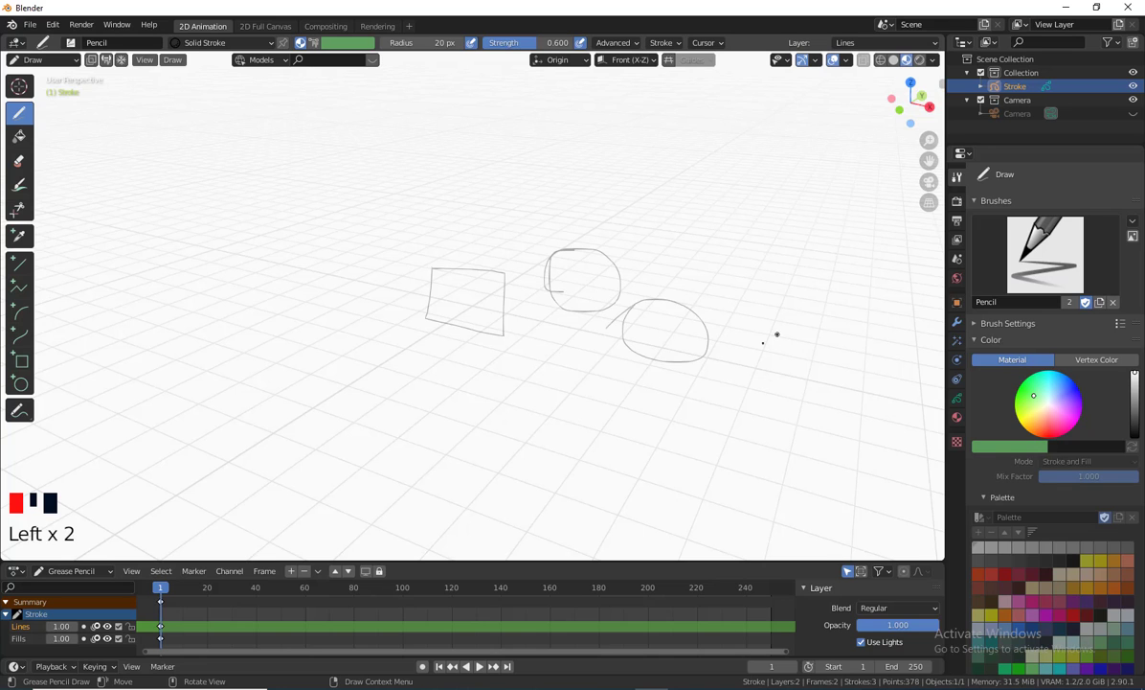
mouse_move(772, 336)
middle_down()
mouse_move(581, 342)
mouse_move(577, 325)
mouse_move(663, 303)
mouse_move(690, 322)
middle_up()
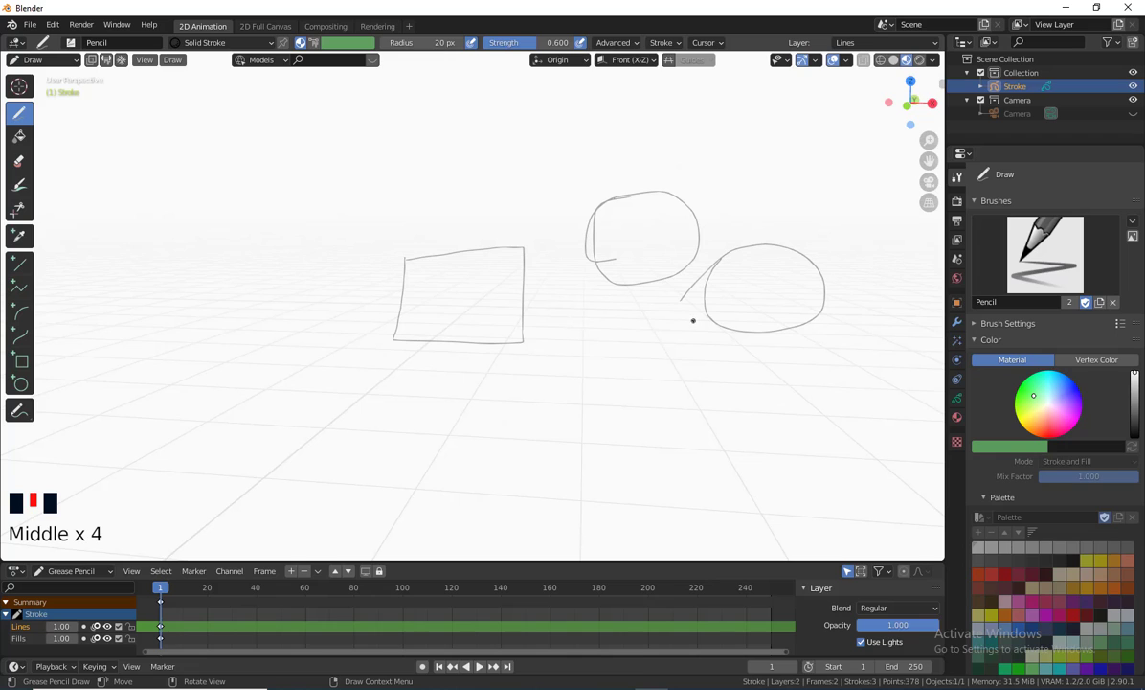
Step: Undo both freehand circles and the hiding of the camera
key(ctrl+z)
key(ctrl+z)
key(ctrl+z)
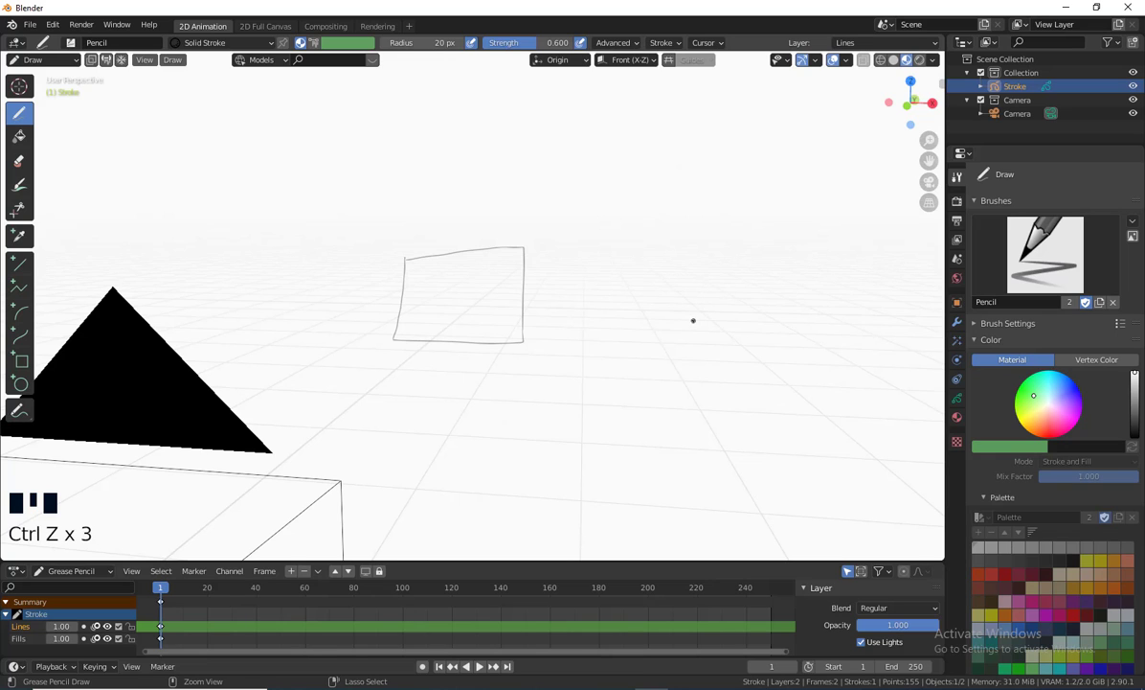
Step: Hide the camera object in the viewport again and view the outline at an angle
middle_drag(557, 297, 550, 306)
click(1120, 115)
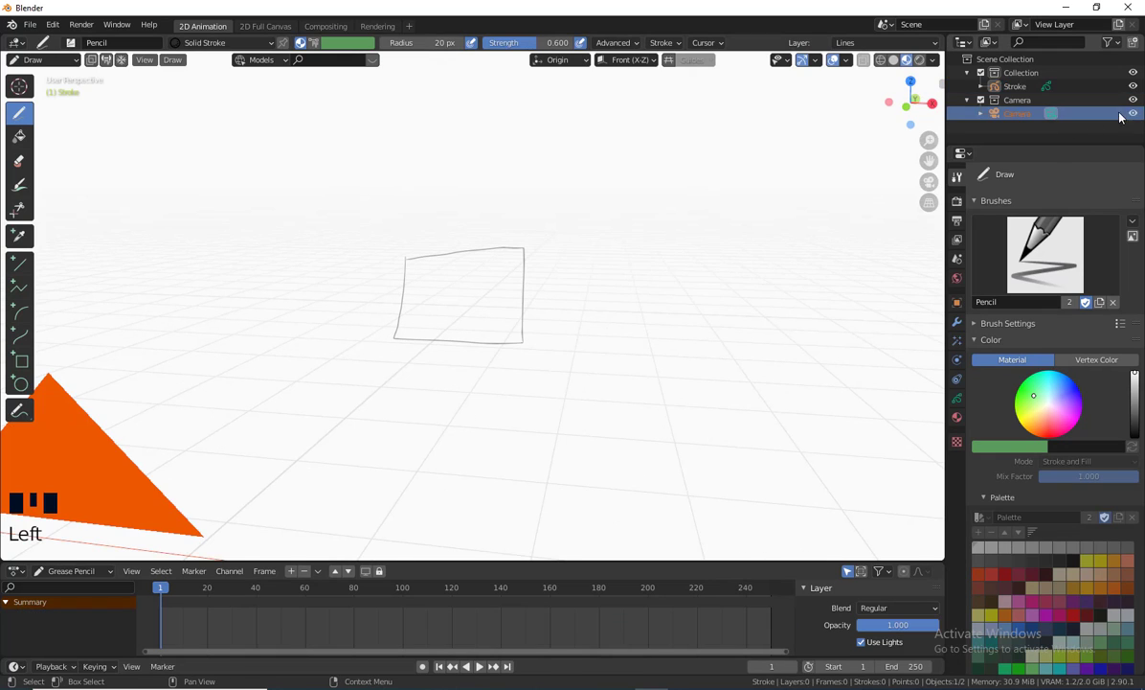
middle_drag(680, 265, 689, 267)
scroll(613, 274, down, 1)
click(1133, 114)
middle_drag(662, 322, 542, 330)
scroll(597, 329, up, 1)
middle_drag(445, 297, 469, 282)
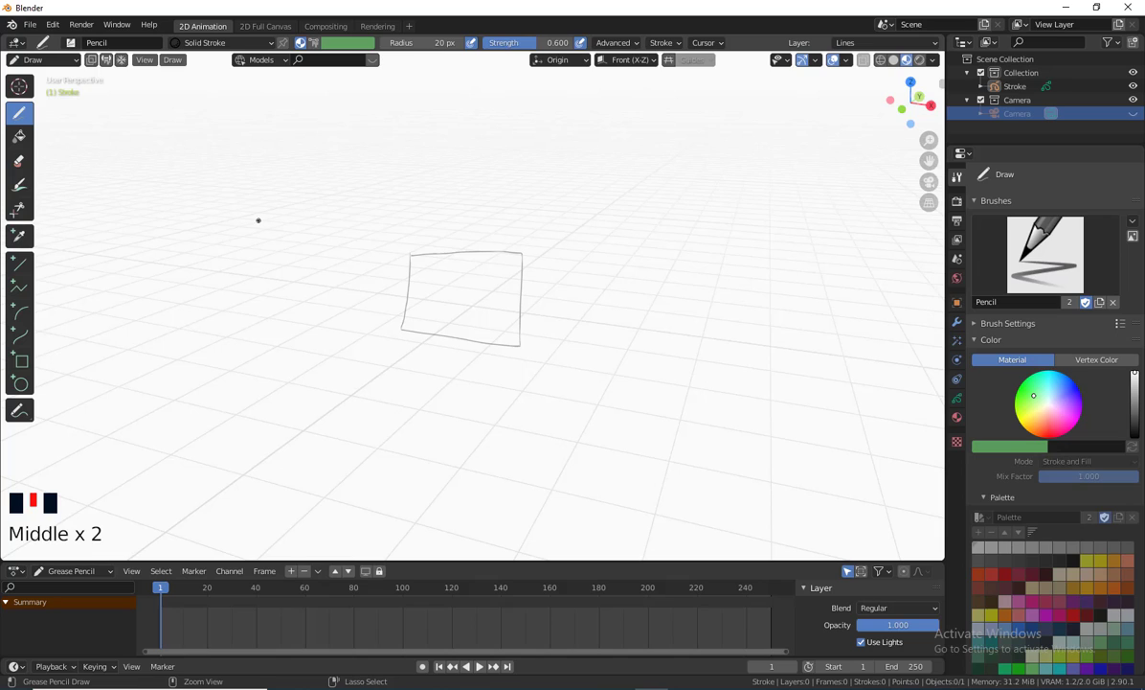
Step: Choose Draw mode and draw a small double-looped oval beside the four-sided outline
key(ctrl+Tab)
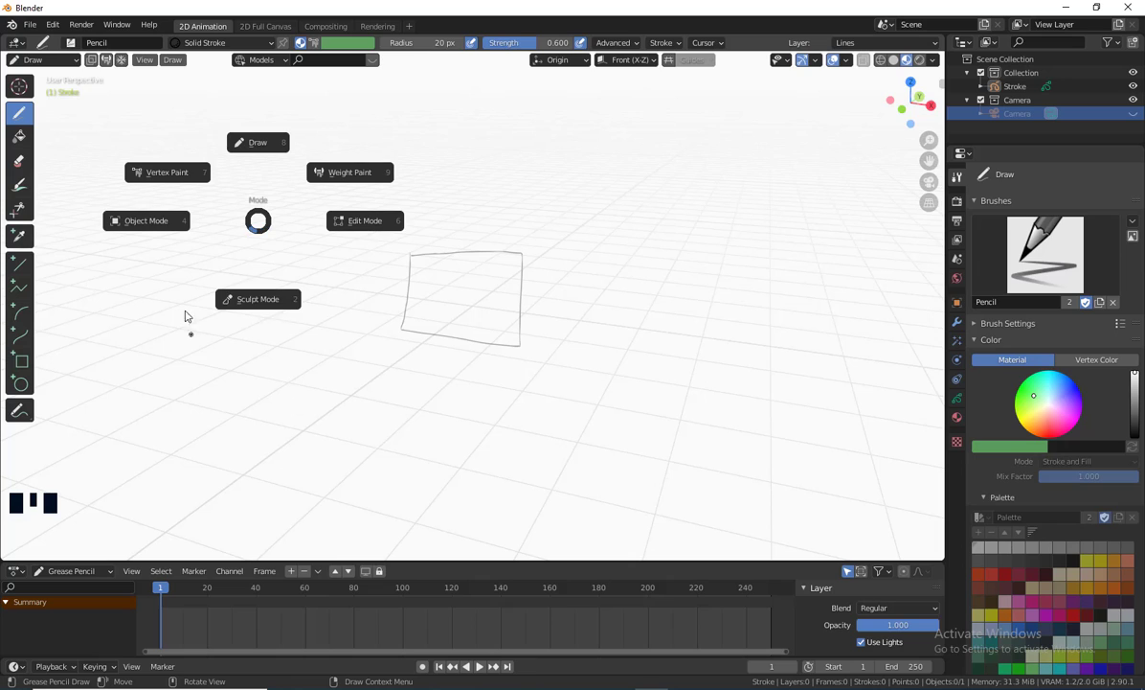
click(267, 146)
mouse_move(634, 289)
mouse_down()
mouse_move(626, 340)
mouse_move(660, 330)
mouse_up()
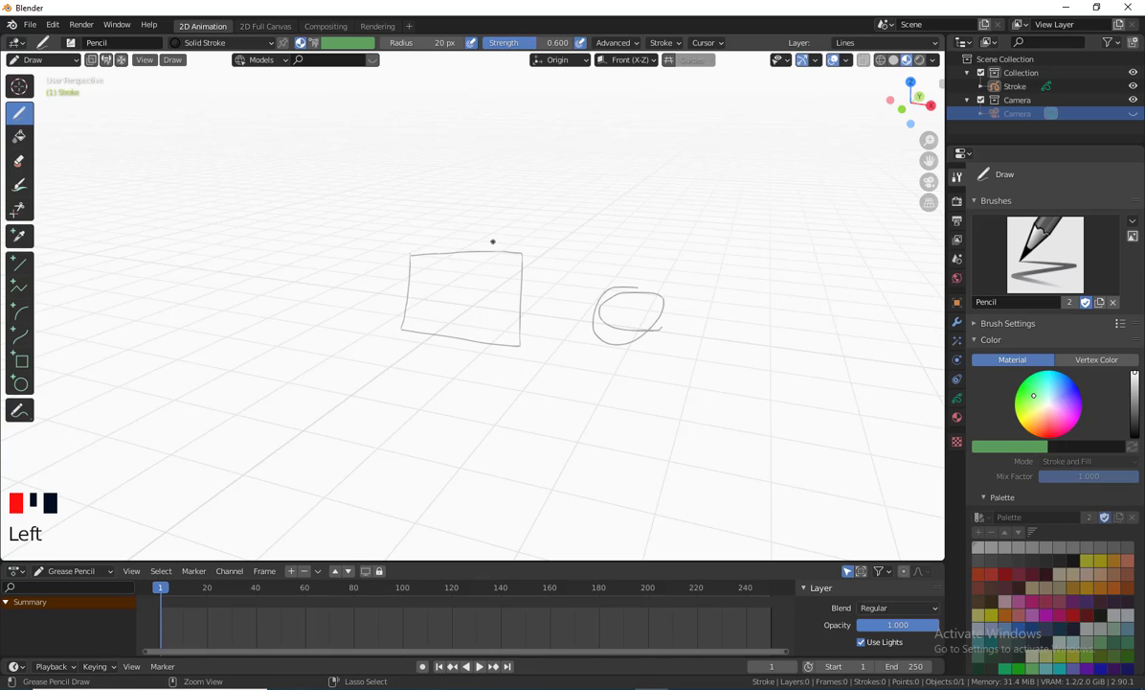
Step: Switch to Object Mode and select the Stroke object by its four-sided outline
key(ctrl+Tab)
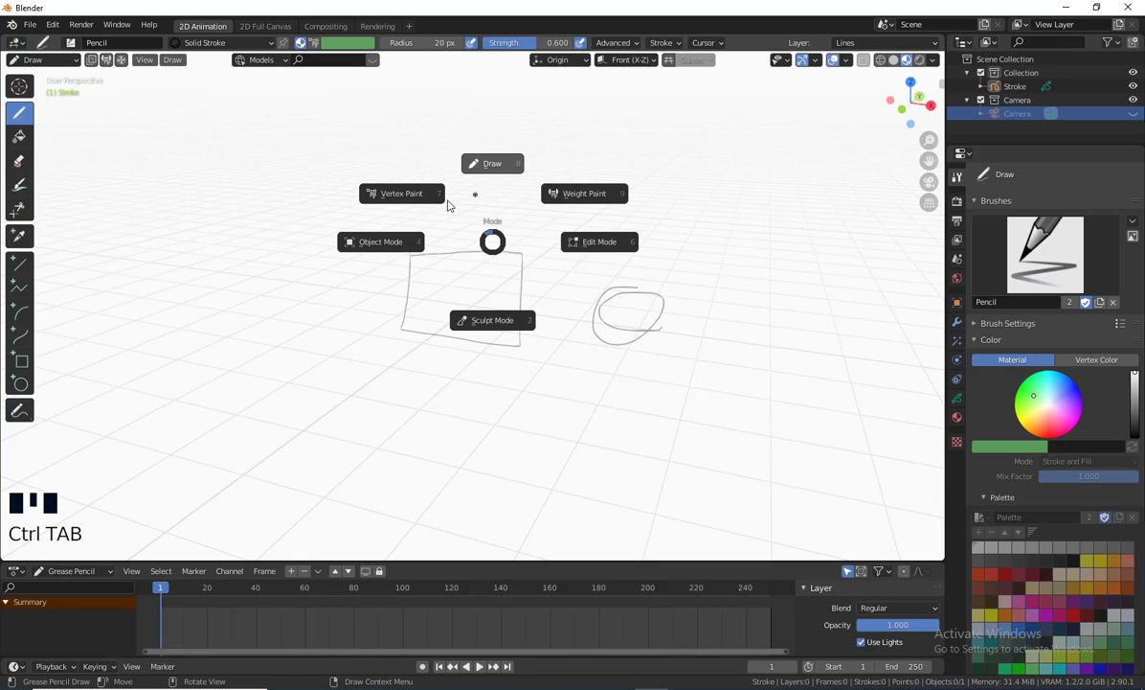
click(376, 245)
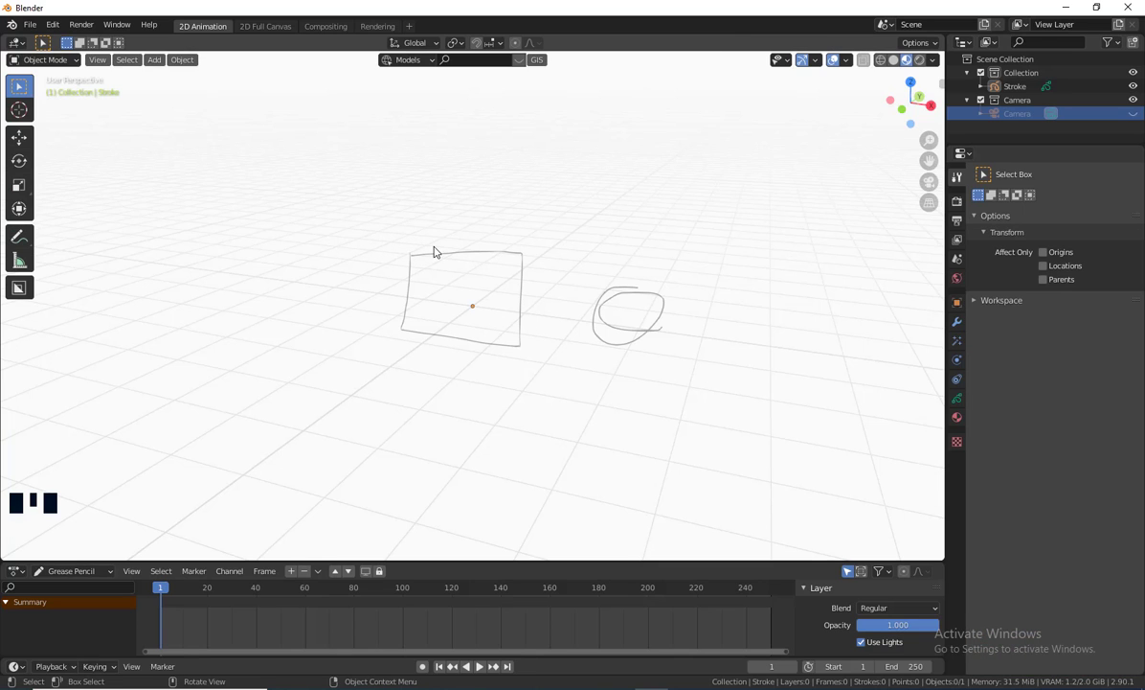
click(408, 239)
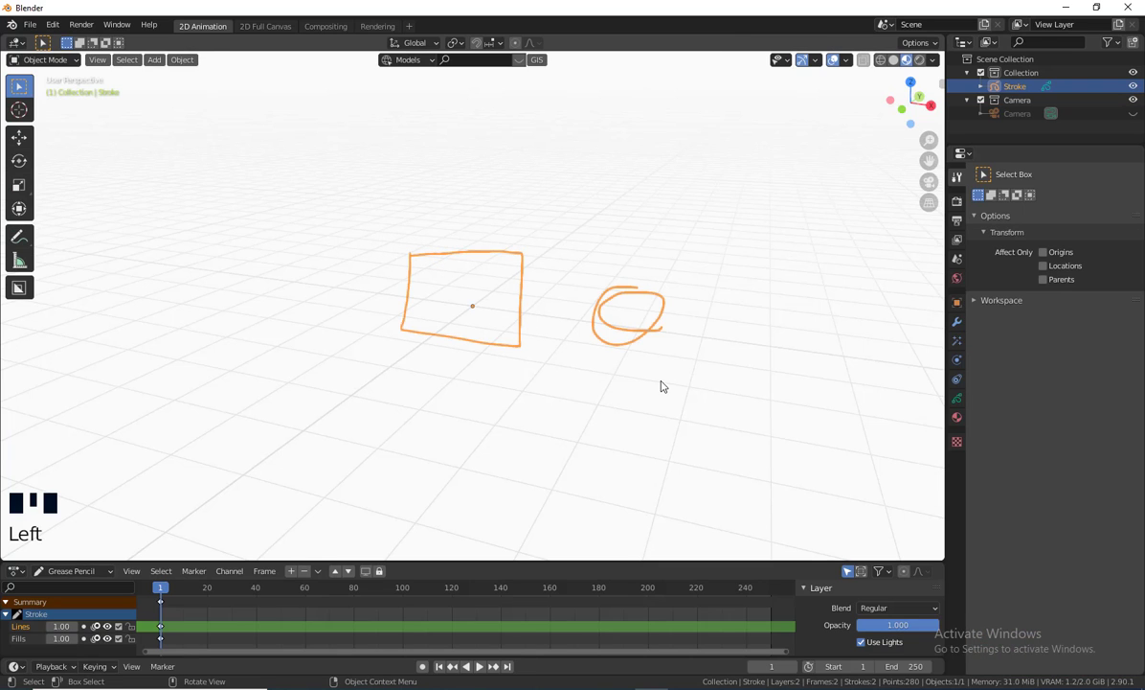
Step: Examine the selected strokes from several angles and up close in the 3D space
mouse_move(662, 386)
middle_down()
mouse_move(469, 389)
mouse_move(710, 390)
middle_up()
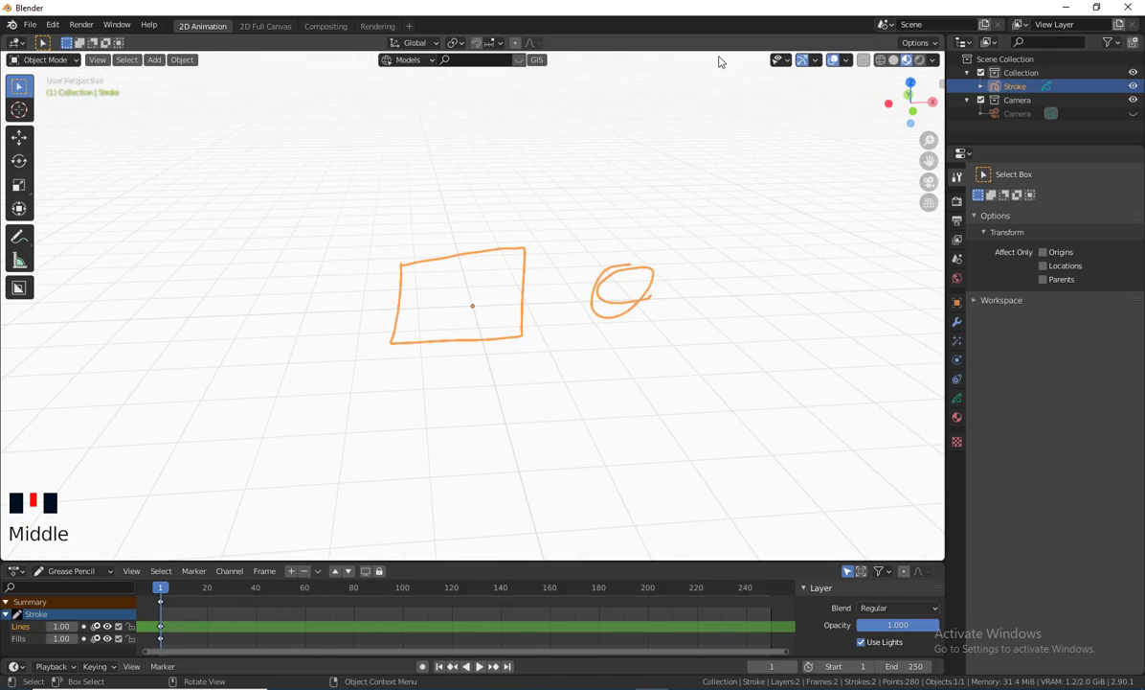
middle_drag(596, 399, 629, 265)
mouse_move(568, 389)
middle_down()
mouse_move(457, 343)
mouse_move(545, 394)
mouse_move(532, 400)
middle_up()
scroll(532, 401, up, 7)
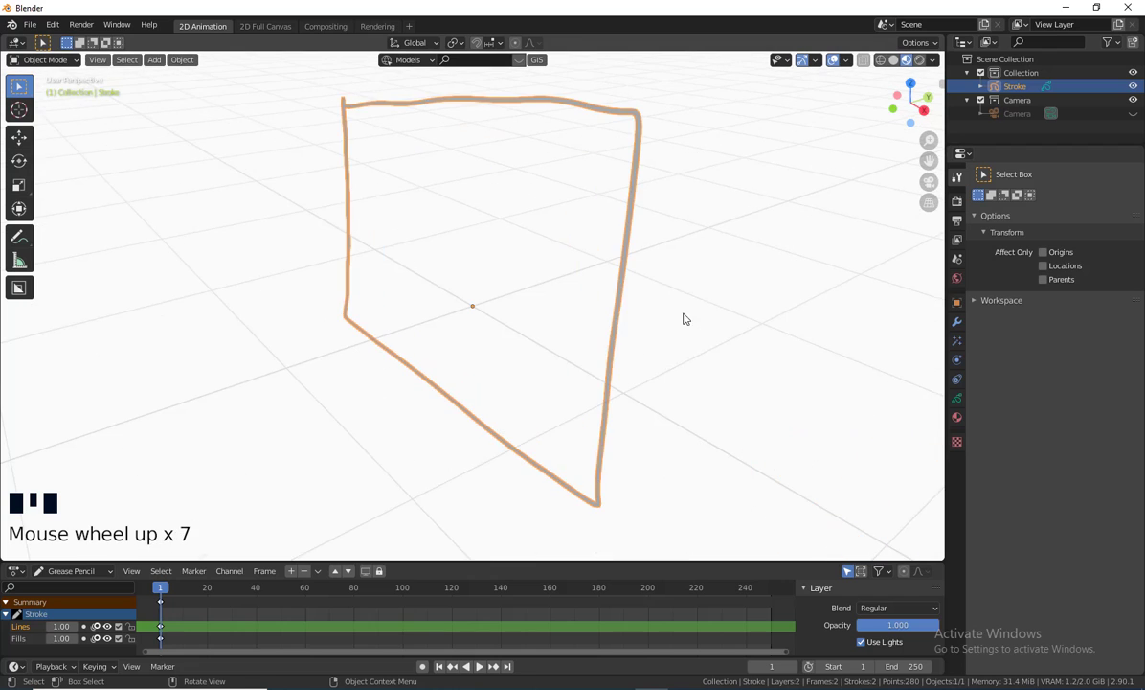
mouse_move(685, 320)
shift+middle_down()
mouse_move(578, 358)
mouse_move(511, 410)
mouse_move(520, 391)
mouse_move(453, 421)
mouse_move(440, 332)
shift+middle_up()
scroll(503, 417, down, 2)
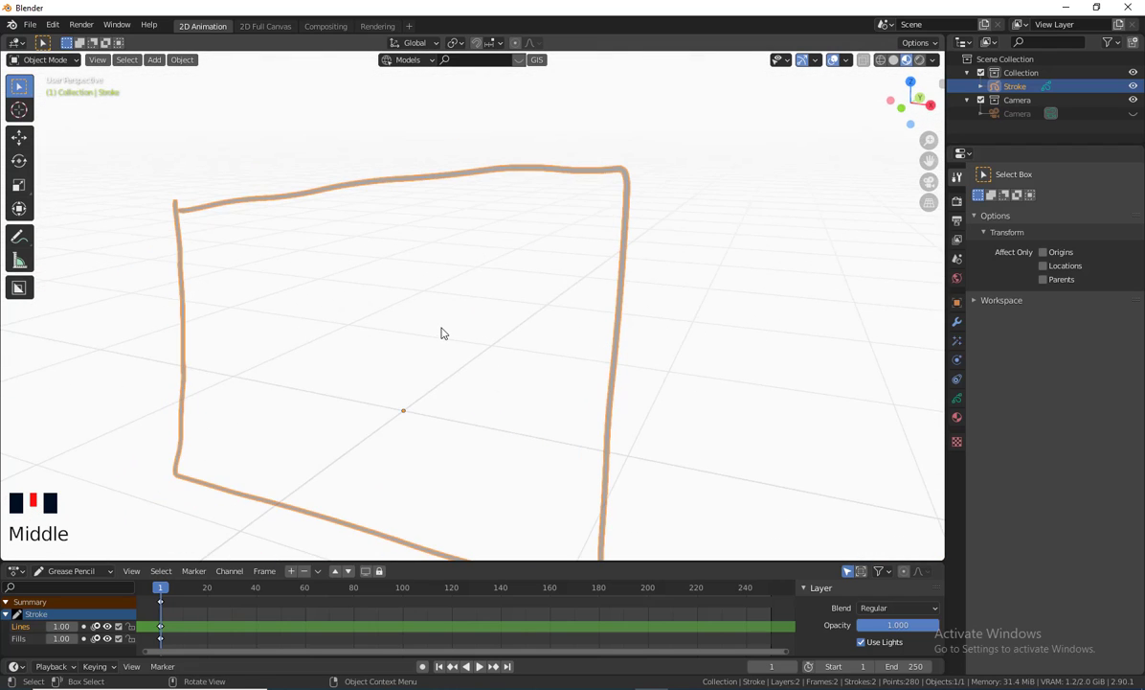
middle_click(324, 202)
middle_click(394, 207)
click(46, 59)
middle_drag(476, 351, 478, 348)
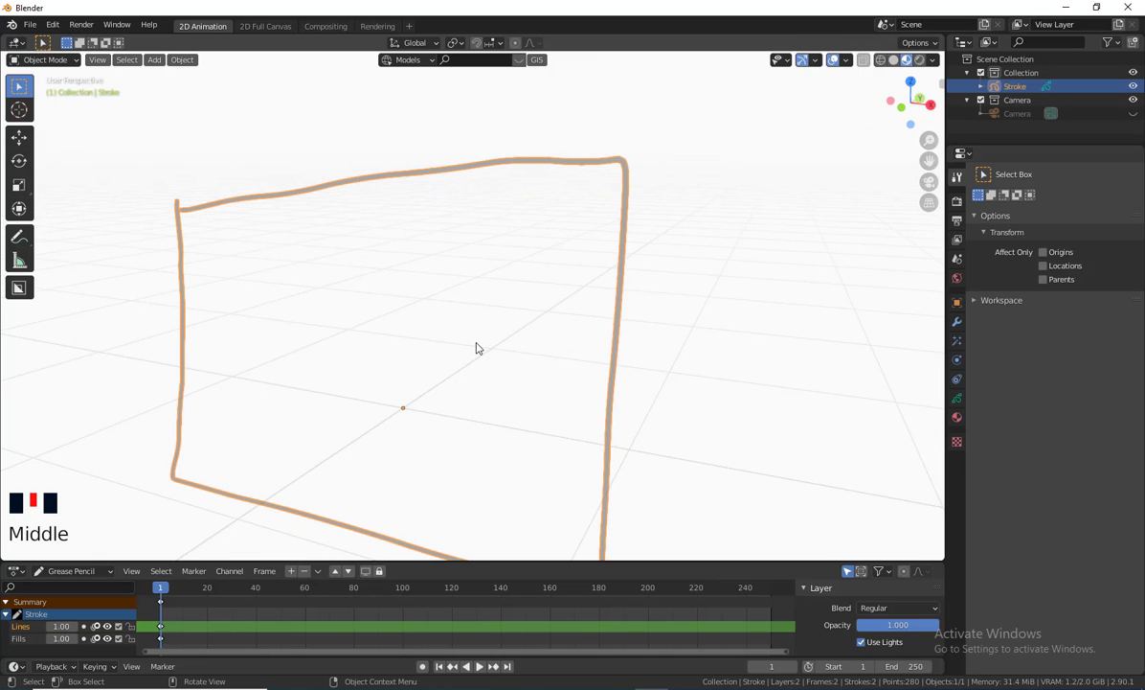
Step: Put the Stroke object in Edit Mode and set the select mode to stroke points between other strokes
key(ctrl+Tab)
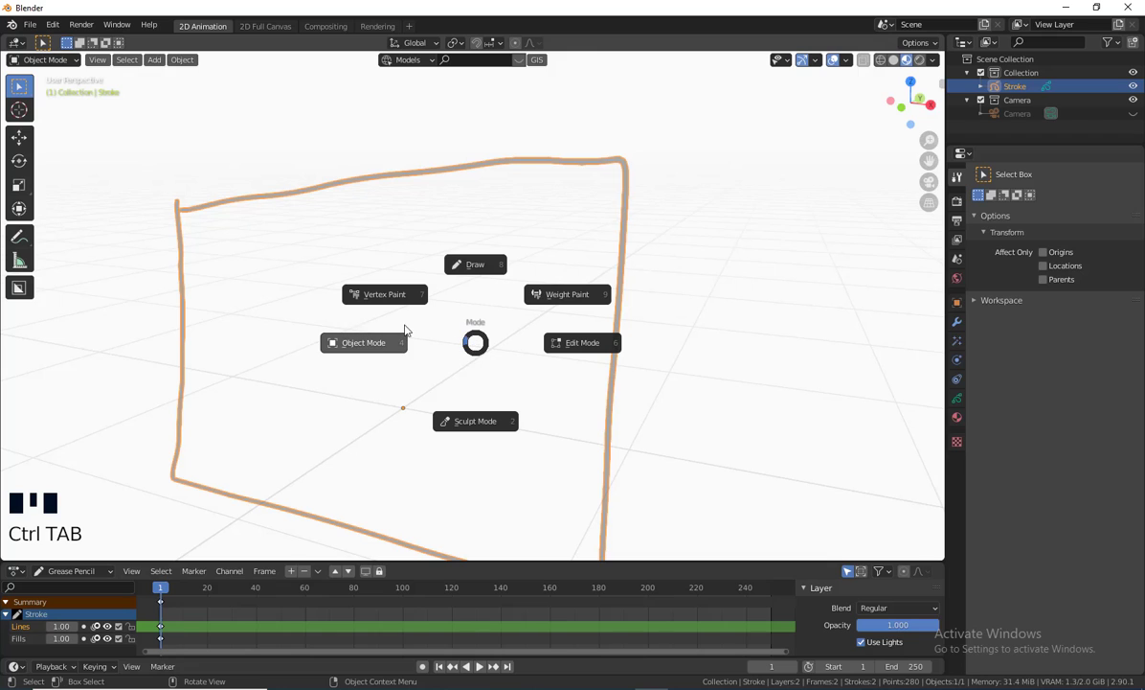
click(589, 343)
middle_drag(639, 355, 662, 375)
click(581, 205)
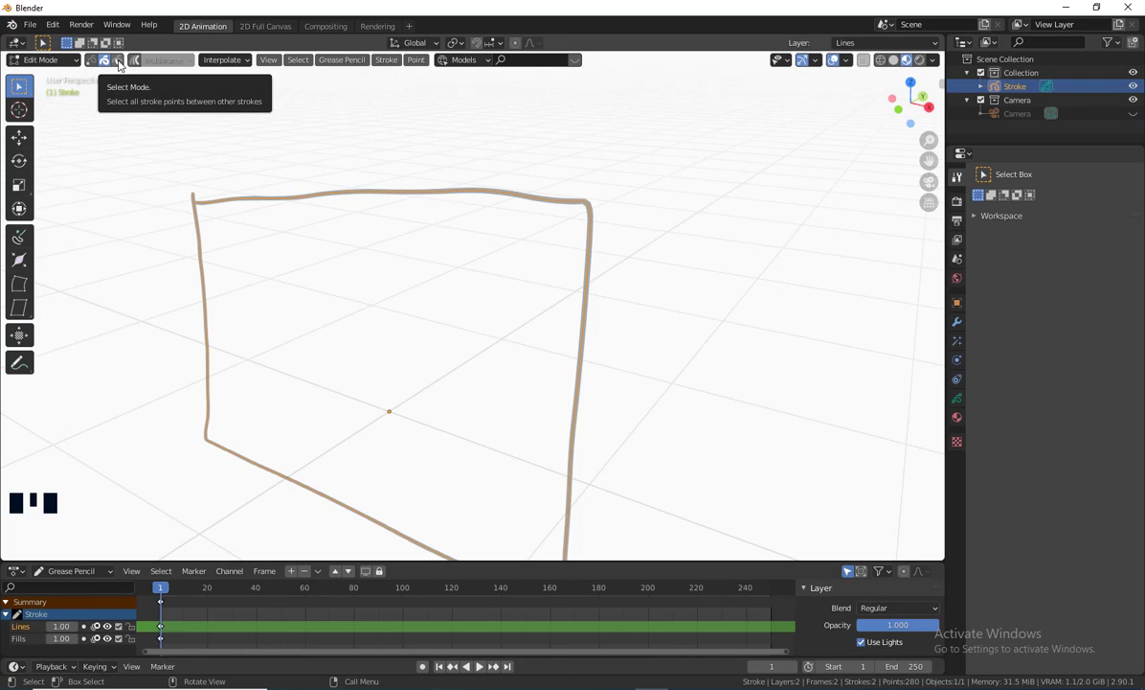
click(118, 61)
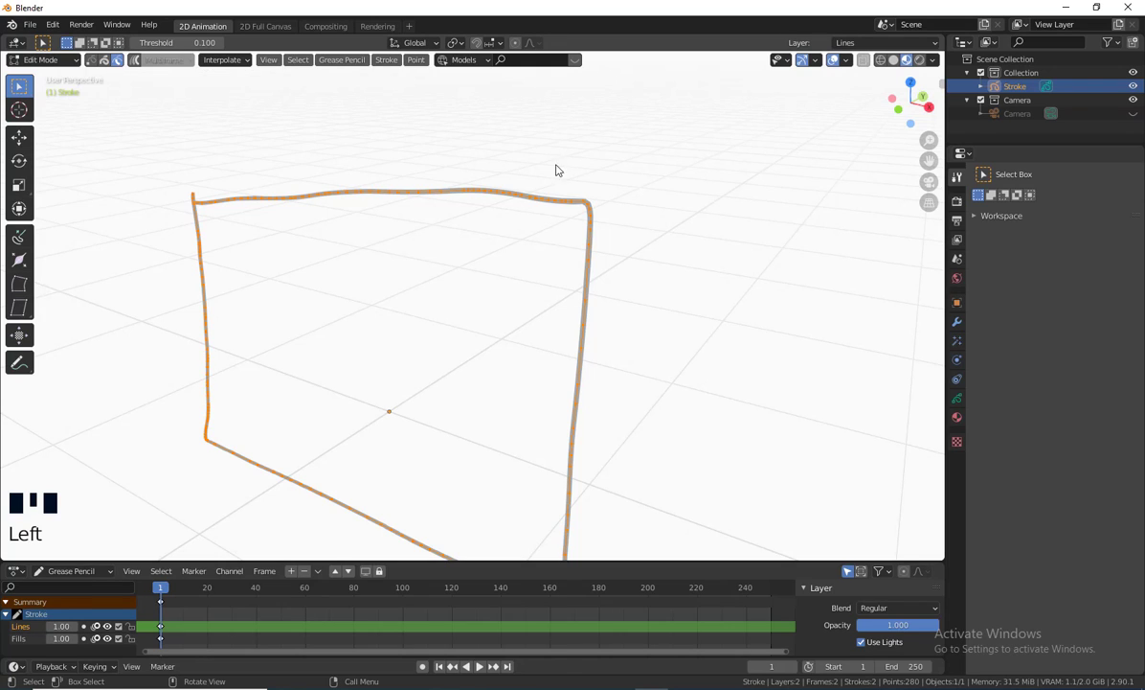
Step: Select a short run of points near one end of the outline's upper edge and move it upward
drag(474, 142, 534, 271)
middle_drag(539, 292, 622, 325)
key(g)
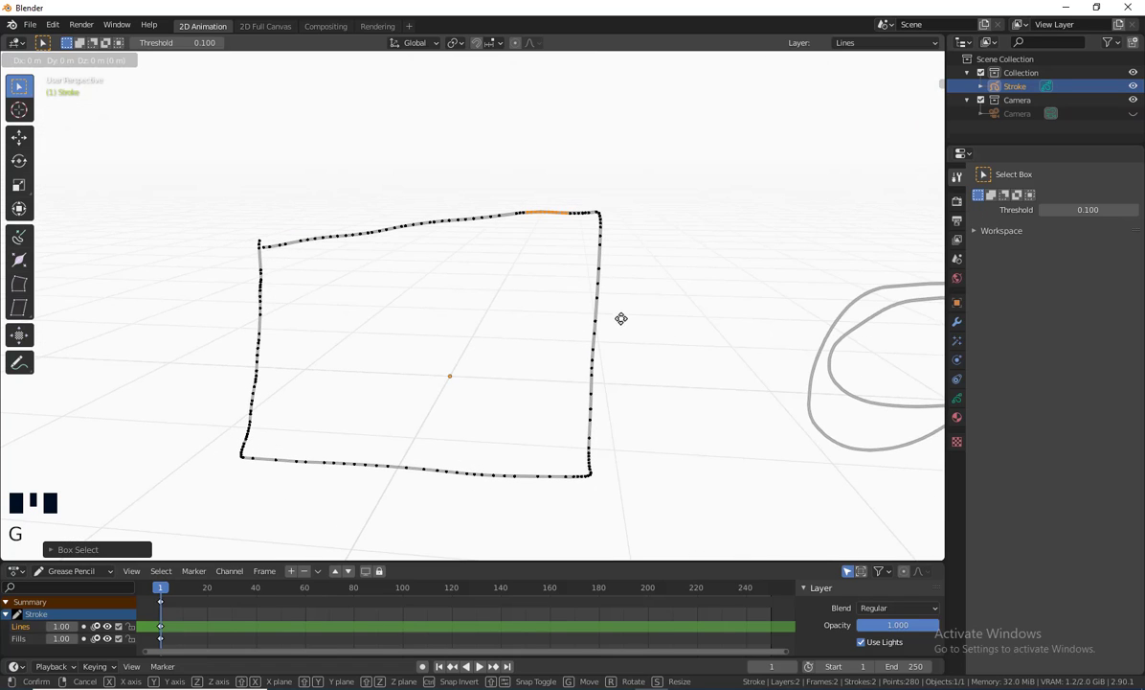
click(623, 300)
Step: Extrude the raised segment's points about 0.34 m away from the outline's plane
mouse_move(623, 300)
middle_down()
mouse_move(558, 401)
mouse_move(524, 406)
mouse_move(618, 403)
middle_up()
scroll(568, 399, up, 1)
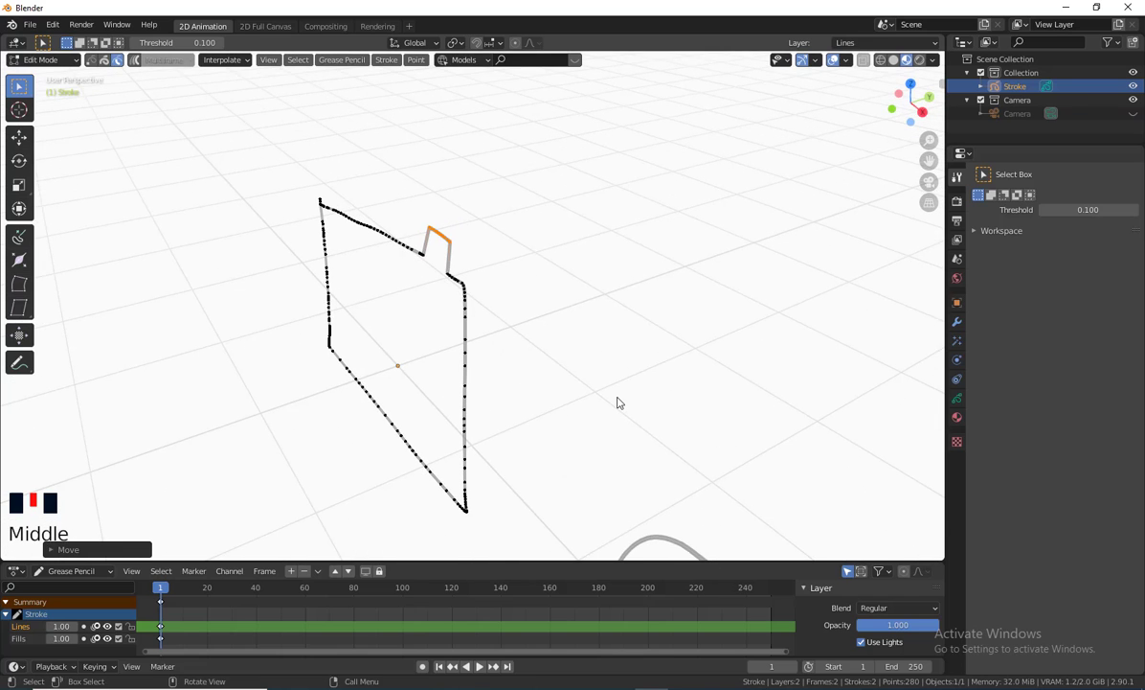
key(e)
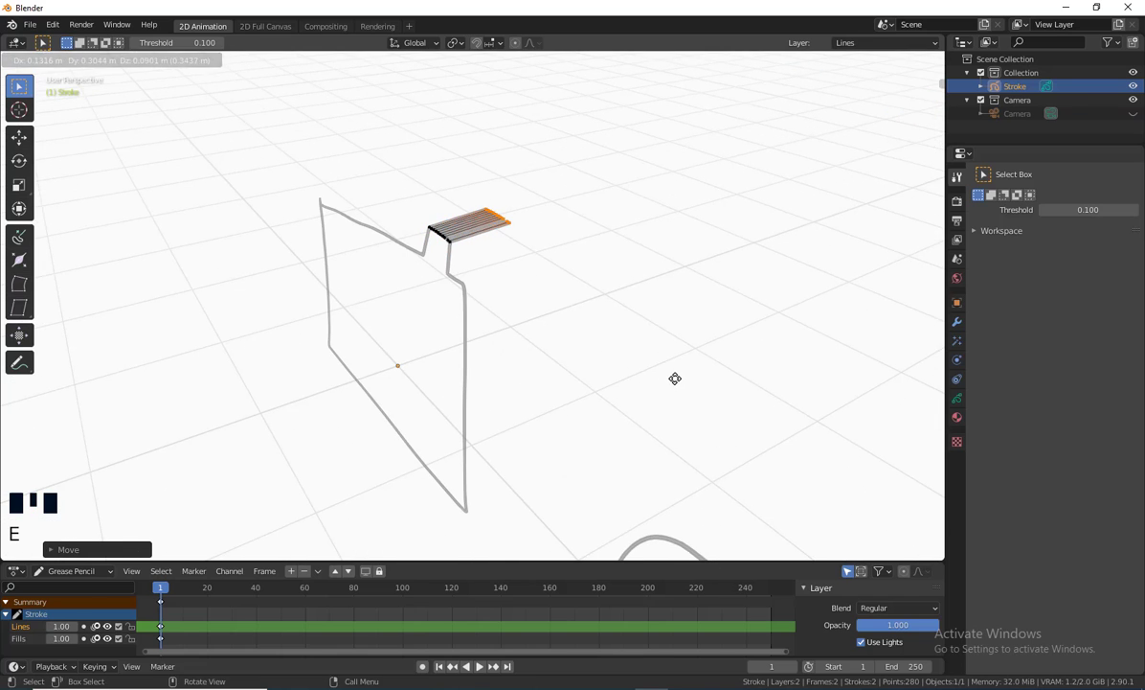
click(675, 381)
Step: Select the remaining long run of upper-edge points, extrude it away from the outline's plane and clear the selection
middle_drag(500, 420, 500, 452)
drag(325, 234, 399, 288)
key(e)
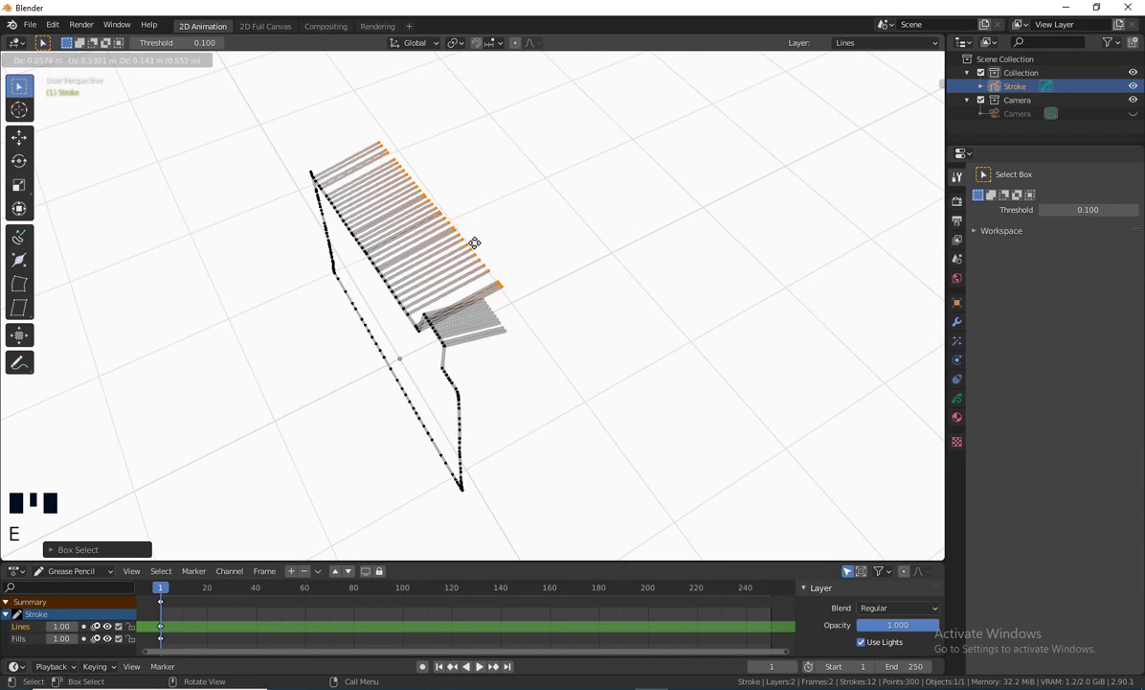
click(482, 303)
mouse_move(482, 303)
middle_down()
mouse_move(645, 358)
mouse_move(469, 402)
mouse_move(532, 330)
mouse_move(492, 322)
mouse_move(530, 373)
middle_up()
scroll(507, 389, up, 2)
click(530, 373)
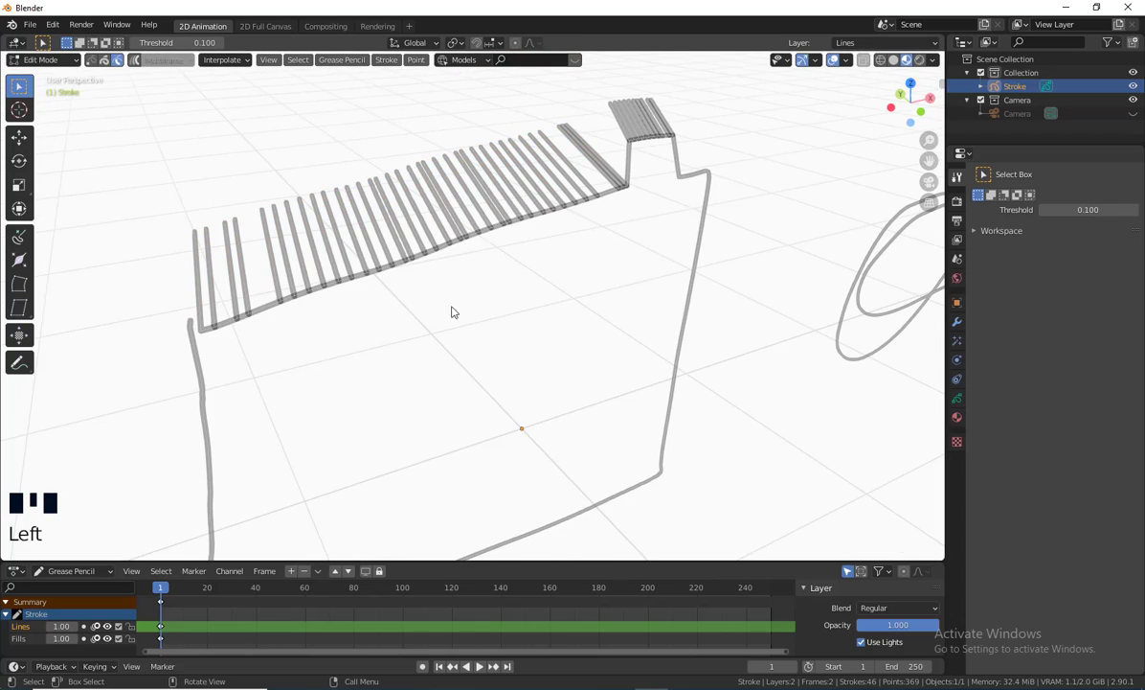
mouse_move(453, 313)
middle_down()
mouse_move(534, 308)
mouse_move(401, 406)
mouse_move(487, 256)
mouse_move(481, 269)
middle_up()
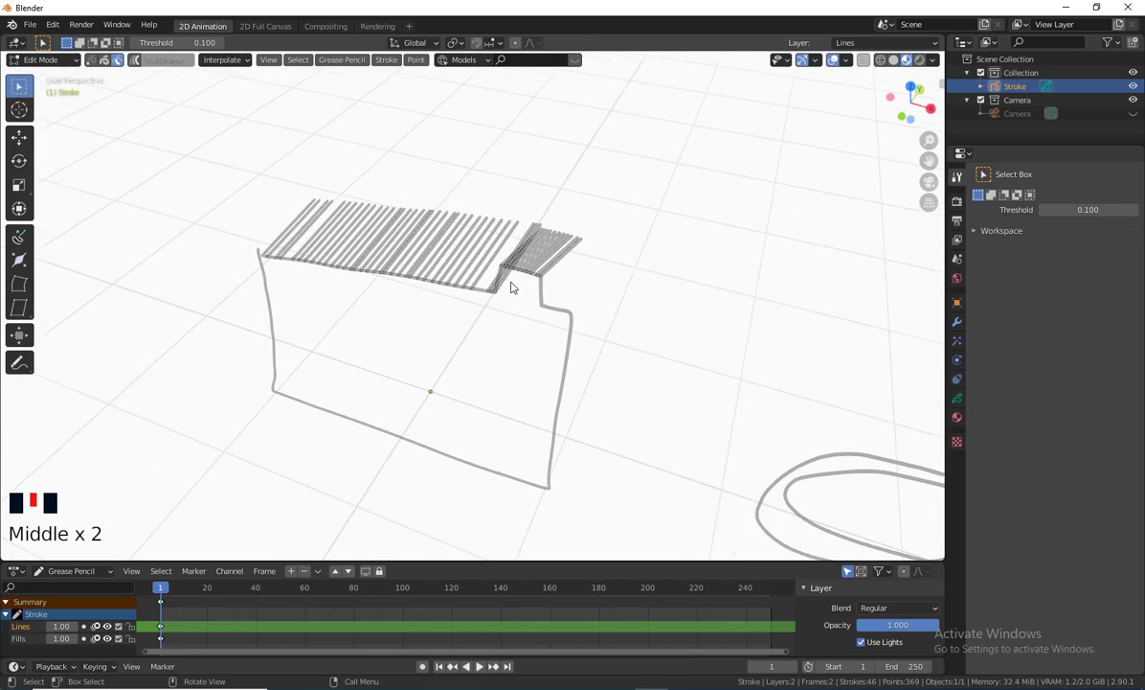
middle_drag(373, 287, 524, 337)
scroll(530, 366, down, 1)
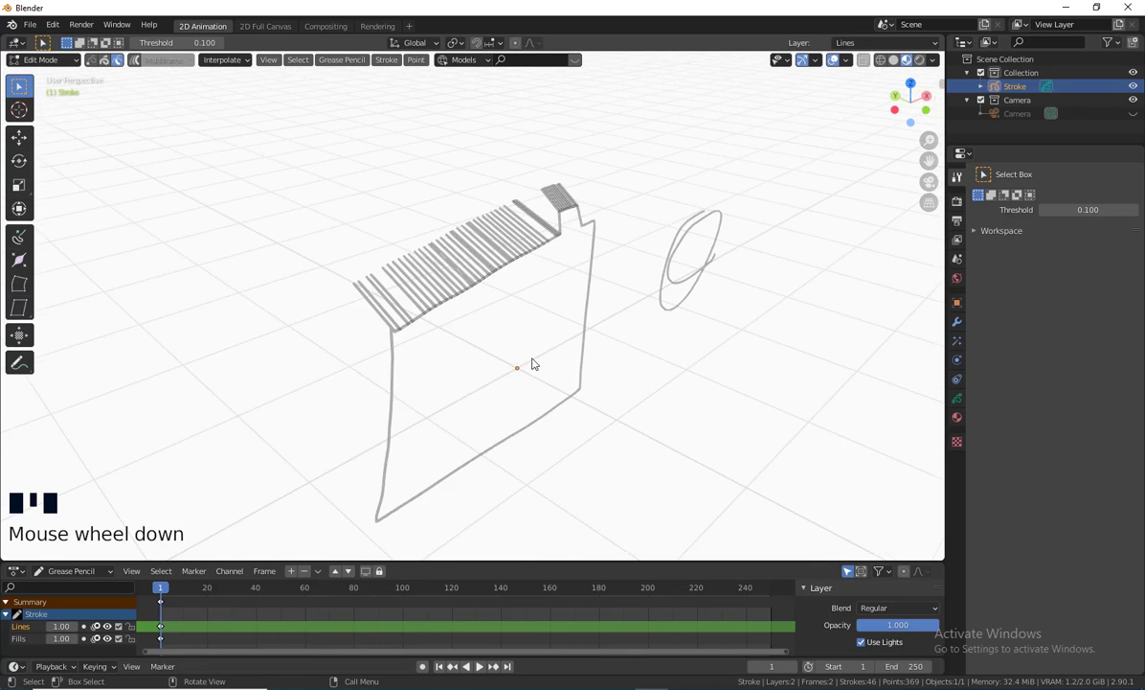
Step: Return the Stroke object to Object Mode and delete it from the scene
scroll(412, 354, up, 1)
middle_drag(412, 354, 333, 287)
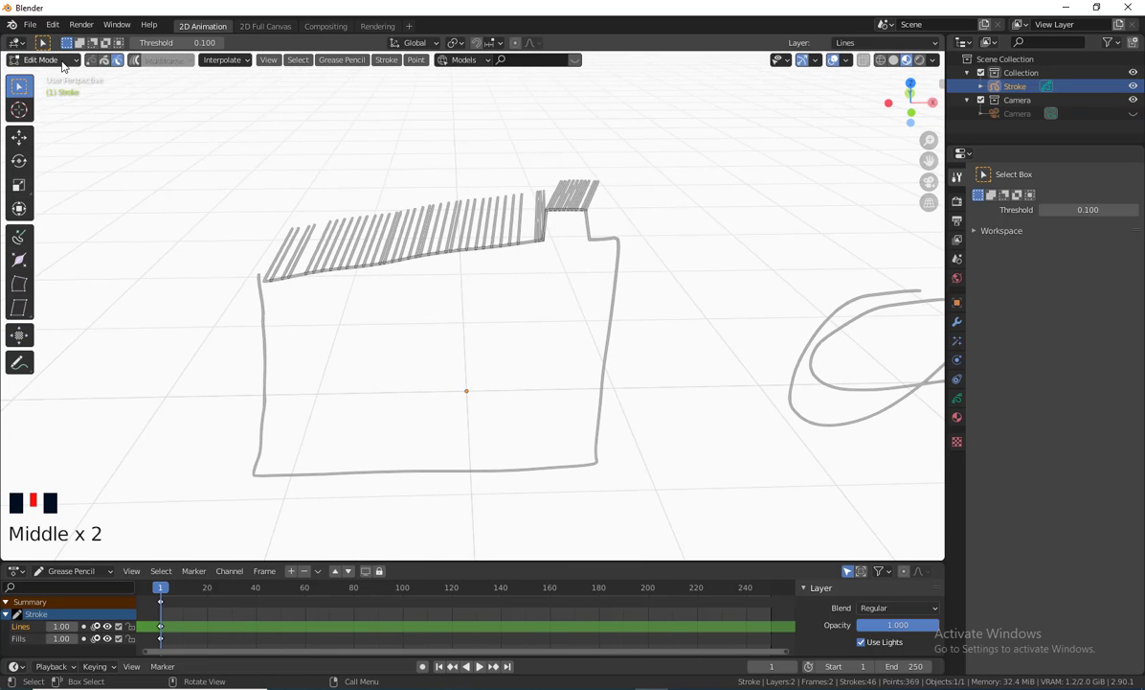
click(67, 60)
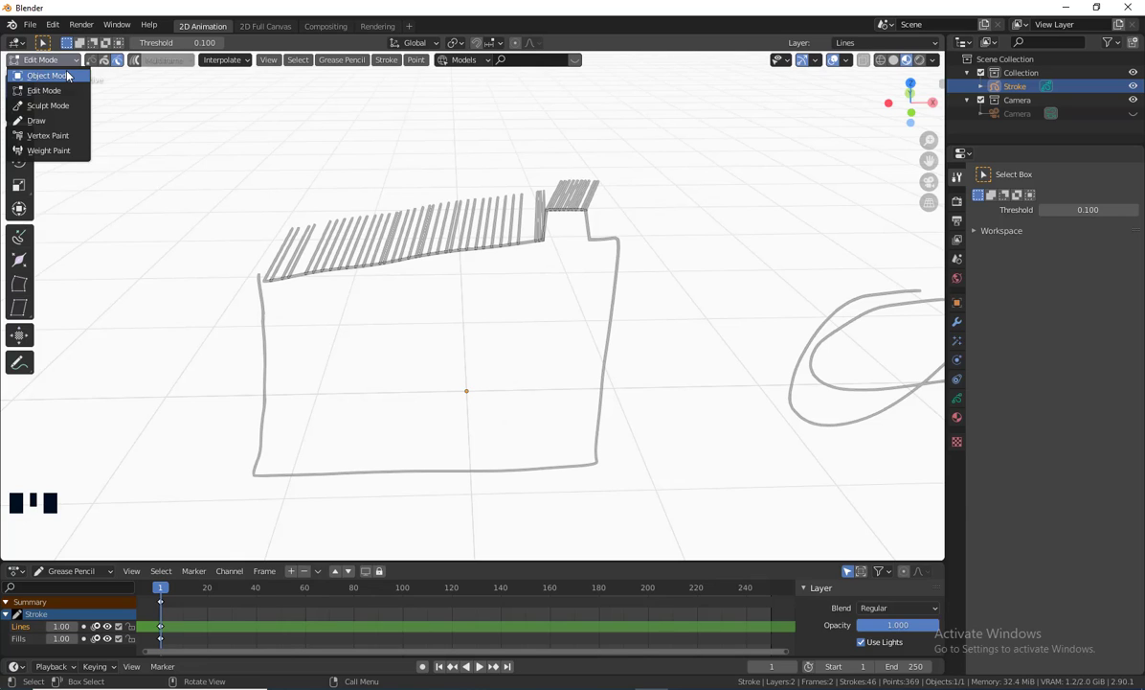
click(67, 76)
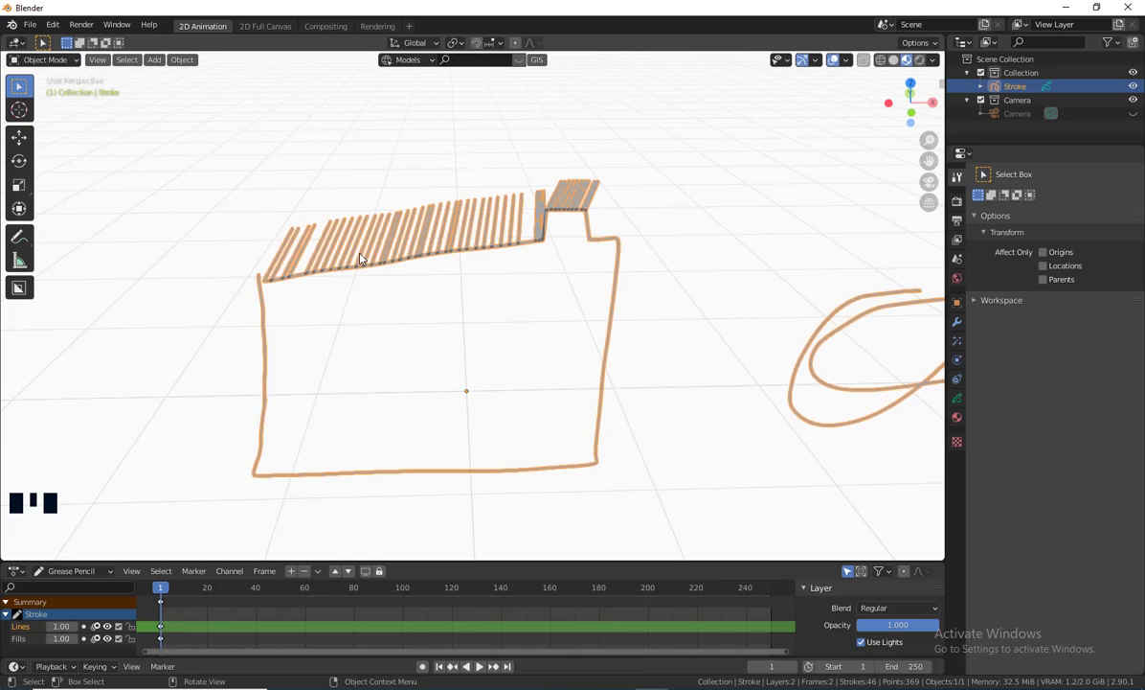
mouse_move(335, 236)
middle_down()
mouse_move(568, 353)
mouse_move(640, 353)
middle_up()
key(x)
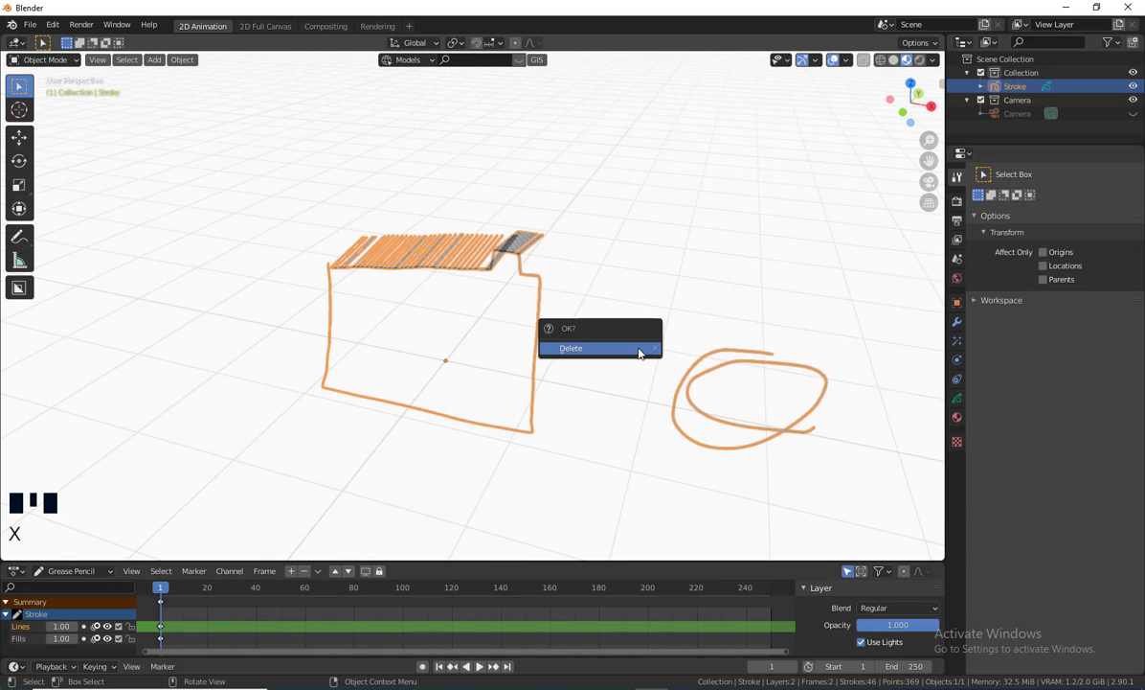
click(599, 349)
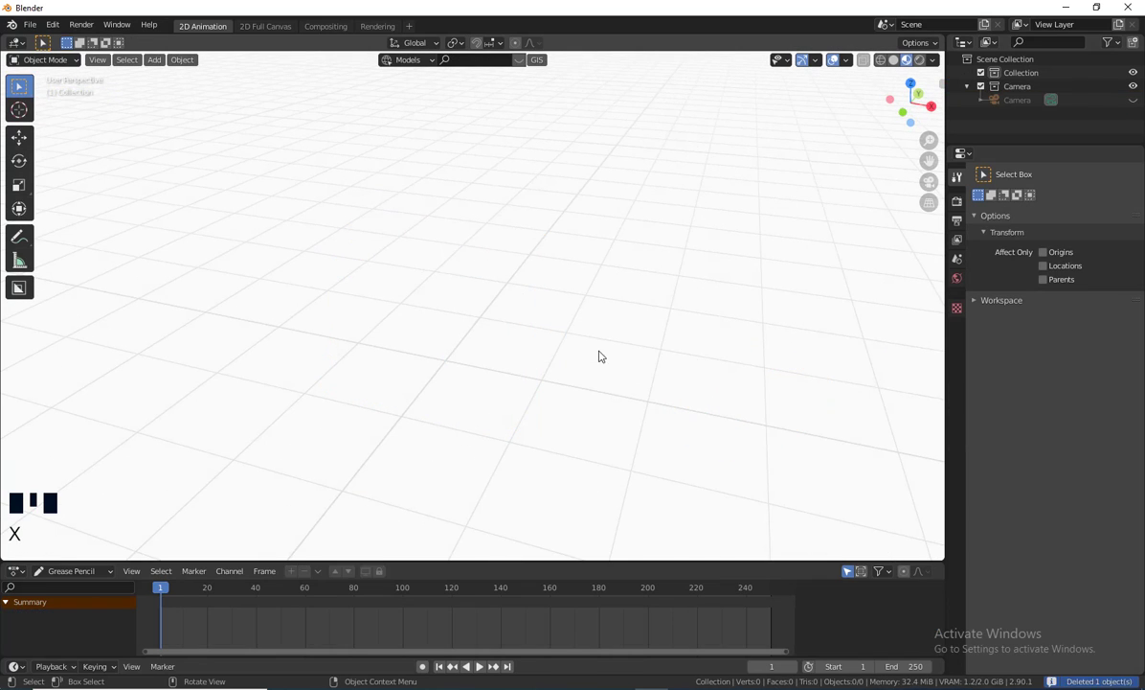
Step: Add a new Grease Pencil object of the Stroke type to the empty scene
mouse_move(547, 389)
middle_down()
mouse_move(578, 397)
mouse_move(651, 373)
middle_up()
middle_drag(771, 310, 249, 297)
click(44, 60)
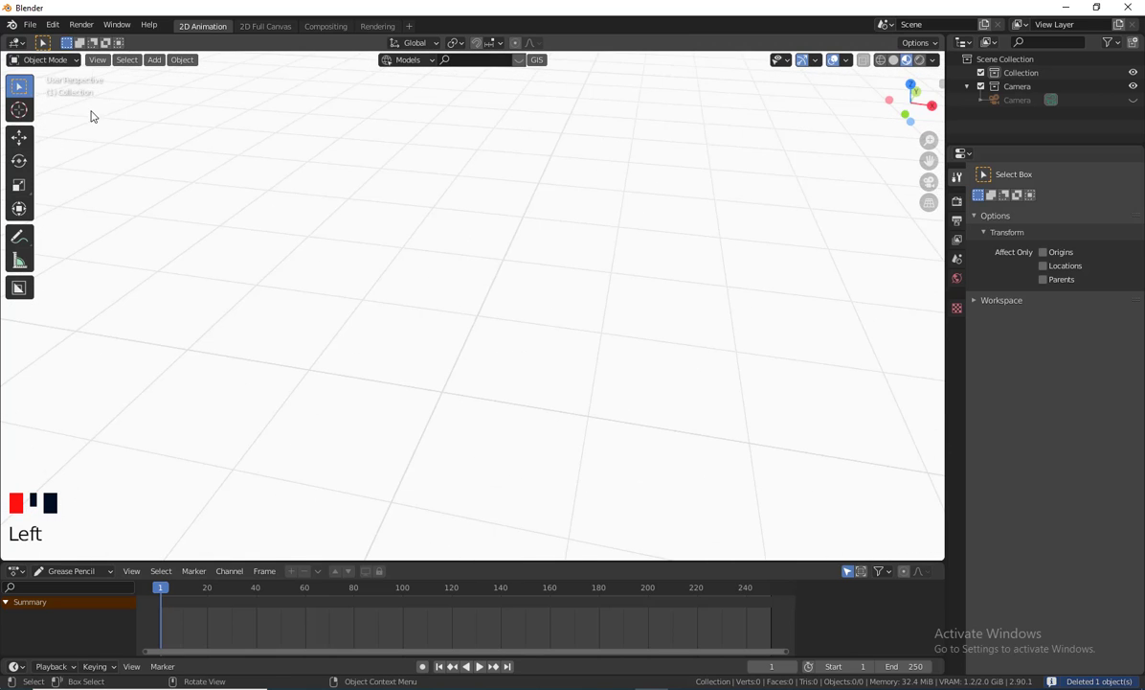
middle_drag(256, 240, 383, 283)
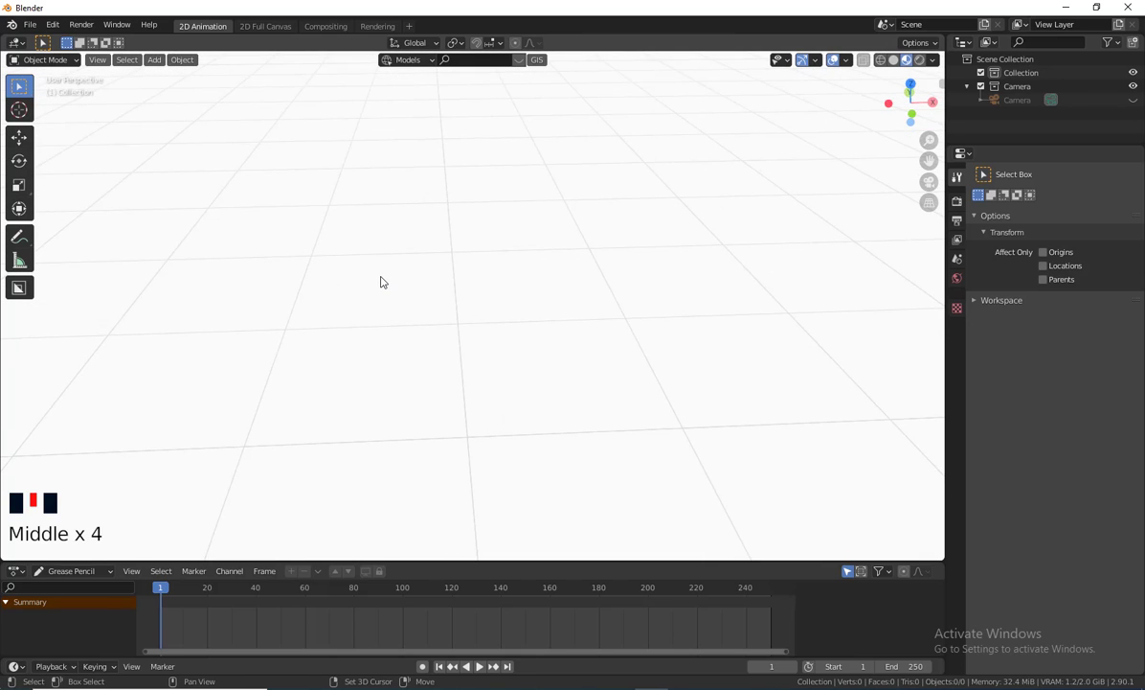
key(shift+a)
mouse_move(381, 276)
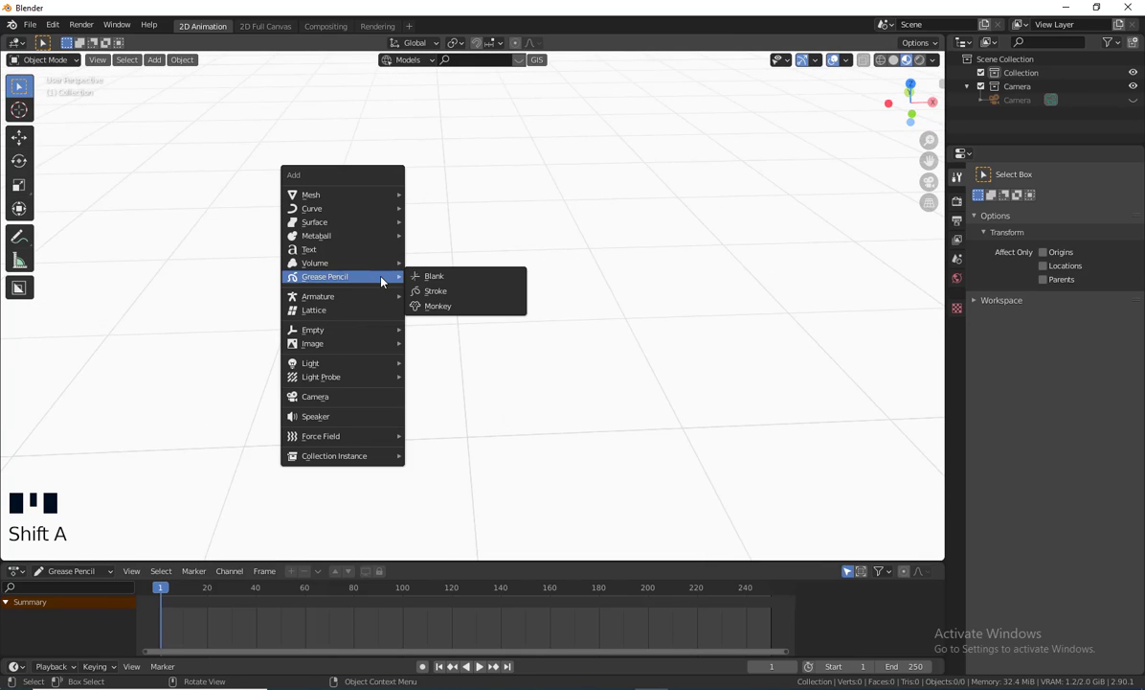
click(456, 298)
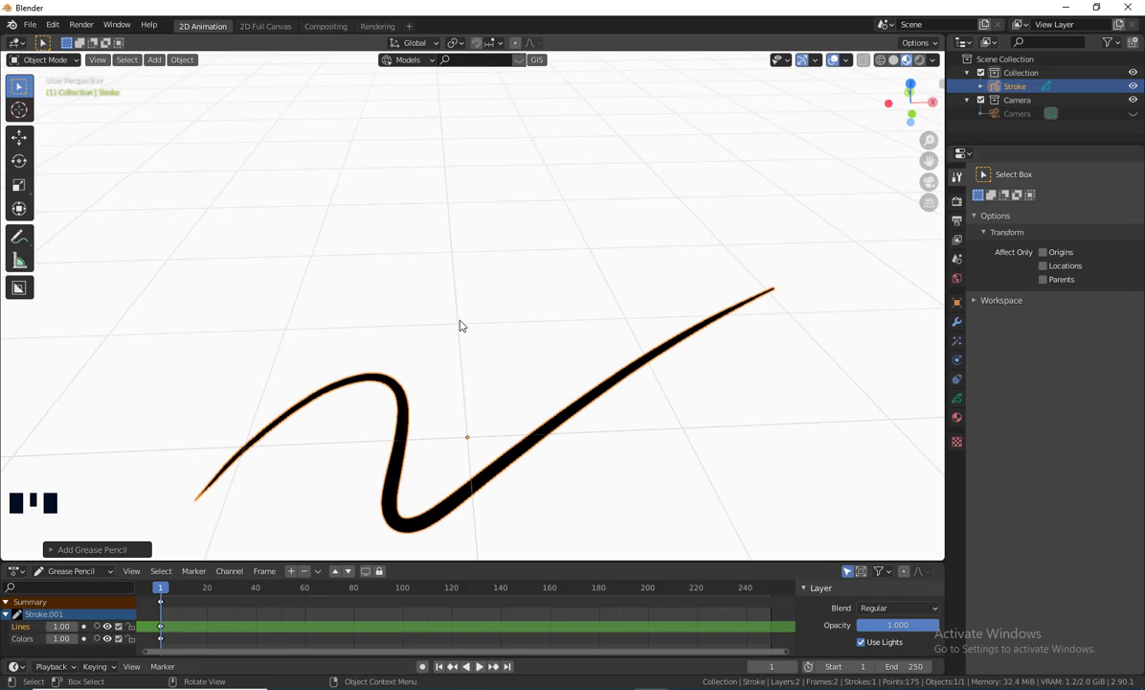
Step: Put the new Stroke object in Draw mode and draw a curly freehand stroke beside the default one
scroll(511, 356, down, 4)
mouse_move(512, 355)
middle_down()
mouse_move(539, 398)
mouse_move(520, 332)
mouse_move(448, 356)
middle_up()
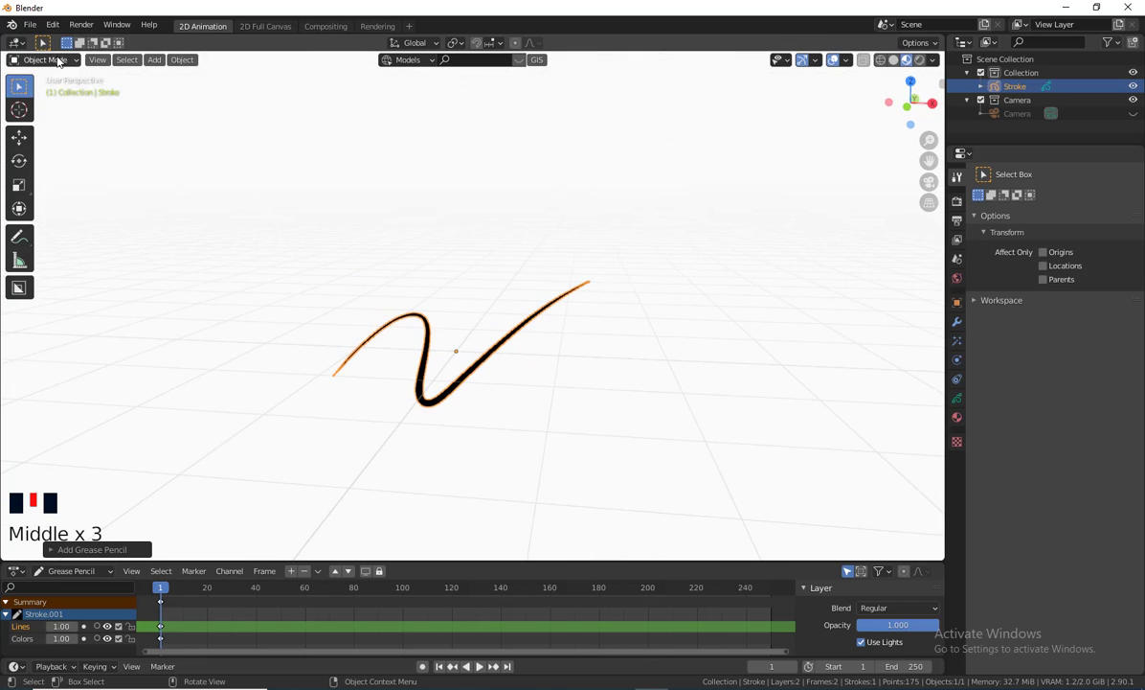
click(55, 60)
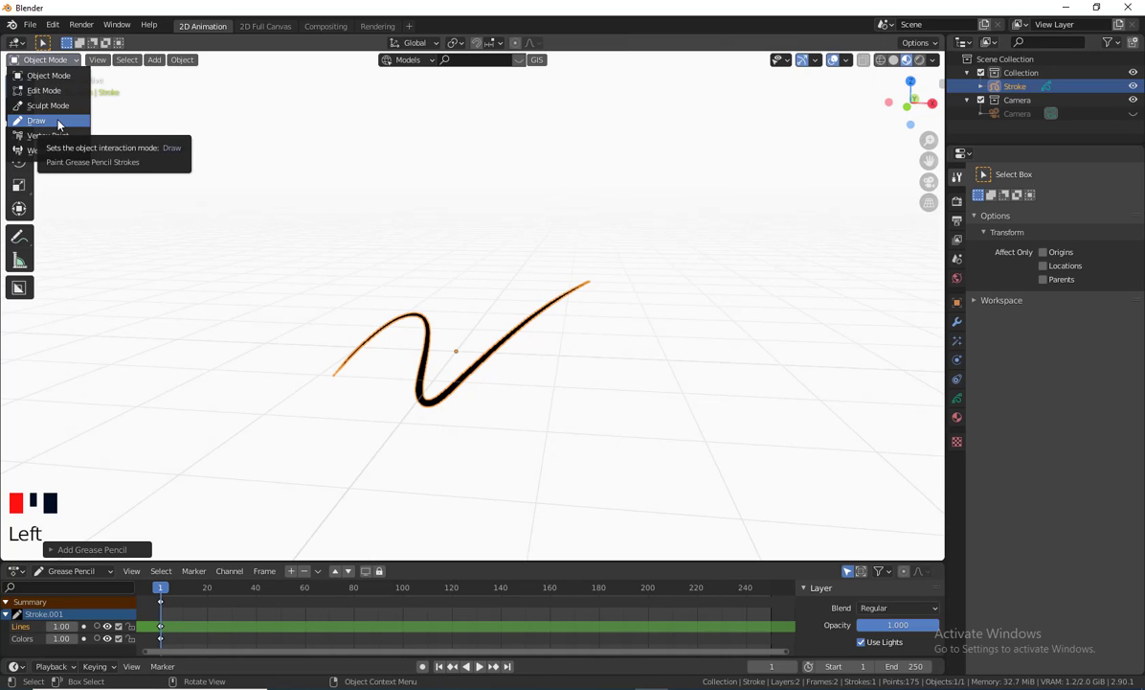
click(58, 124)
drag(257, 236, 274, 269)
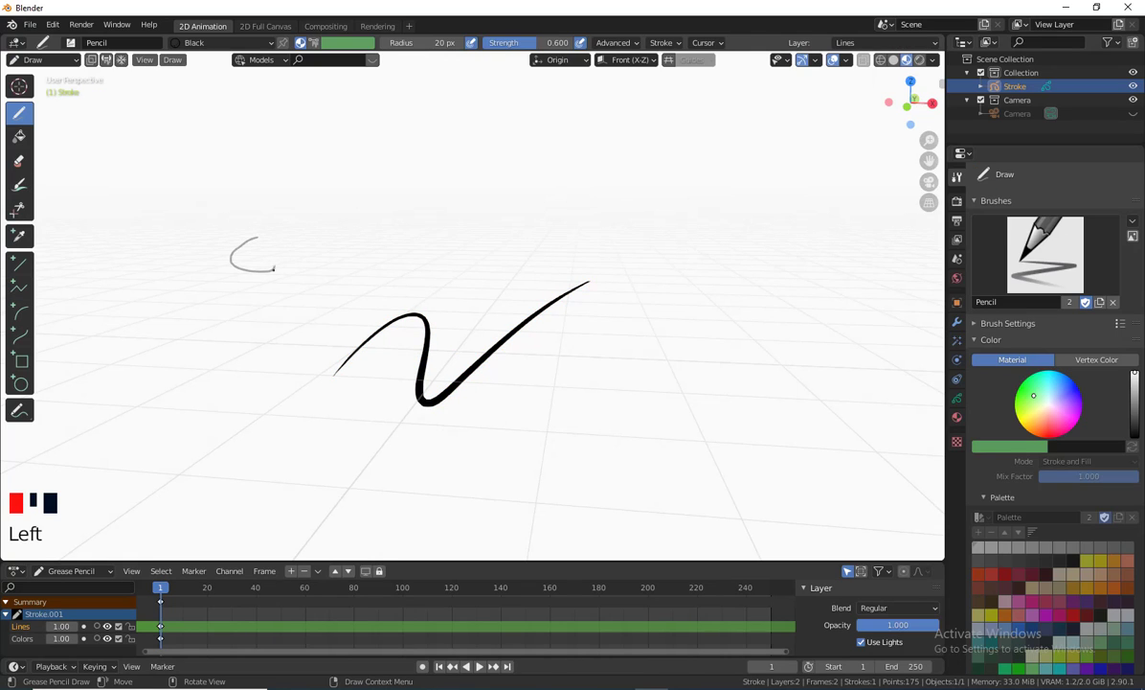
drag(291, 335, 320, 268)
Step: Set the Pencil brush strength to 1.000 and draw a looping freehand stroke above the default one
drag(533, 44, 575, 44)
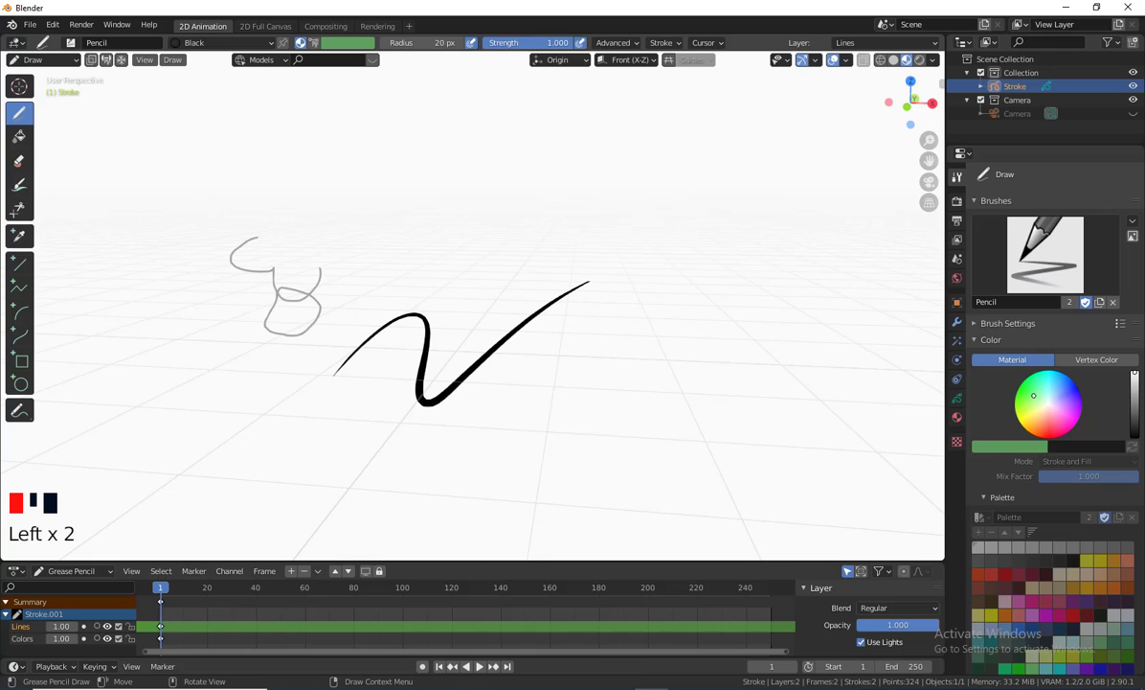
mouse_move(472, 243)
mouse_down()
mouse_move(437, 259)
mouse_move(448, 294)
mouse_move(531, 235)
mouse_move(505, 253)
mouse_move(479, 235)
mouse_up()
scroll(600, 321, down, 2)
scroll(599, 321, down, 1)
scroll(417, 263, up, 1)
middle_drag(416, 263, 112, 109)
Step: In Edit Mode with point selection, select every stroke of the object and delete all the points
click(61, 62)
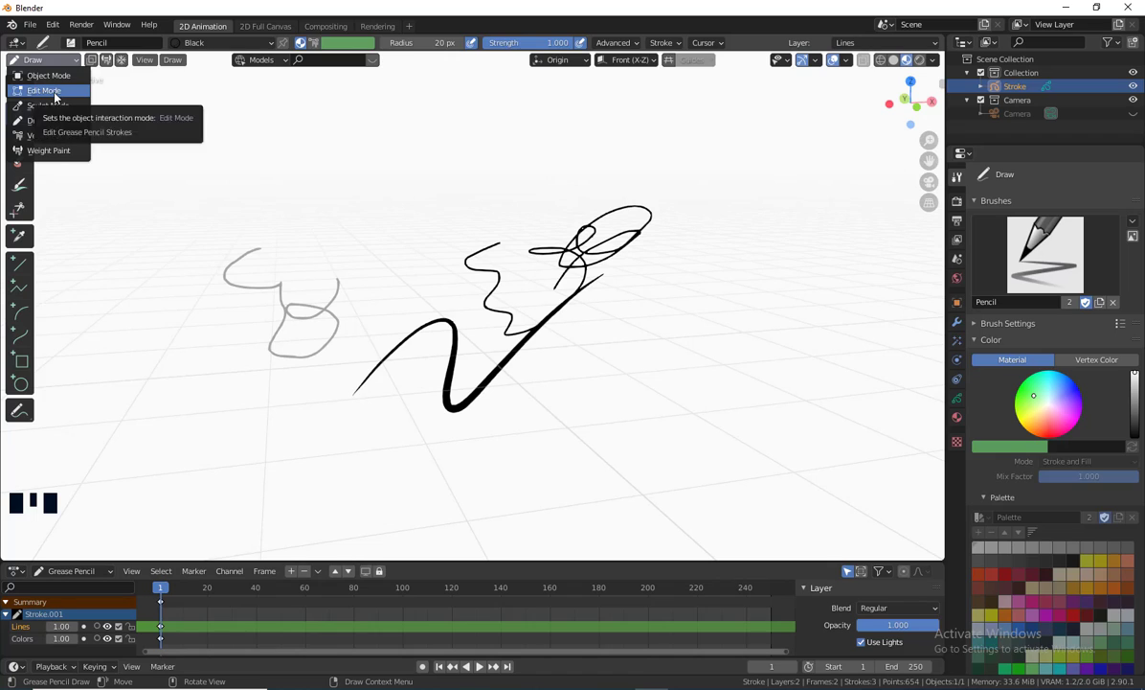
click(55, 92)
mouse_move(161, 150)
middle_down()
mouse_move(201, 153)
mouse_move(161, 149)
middle_up()
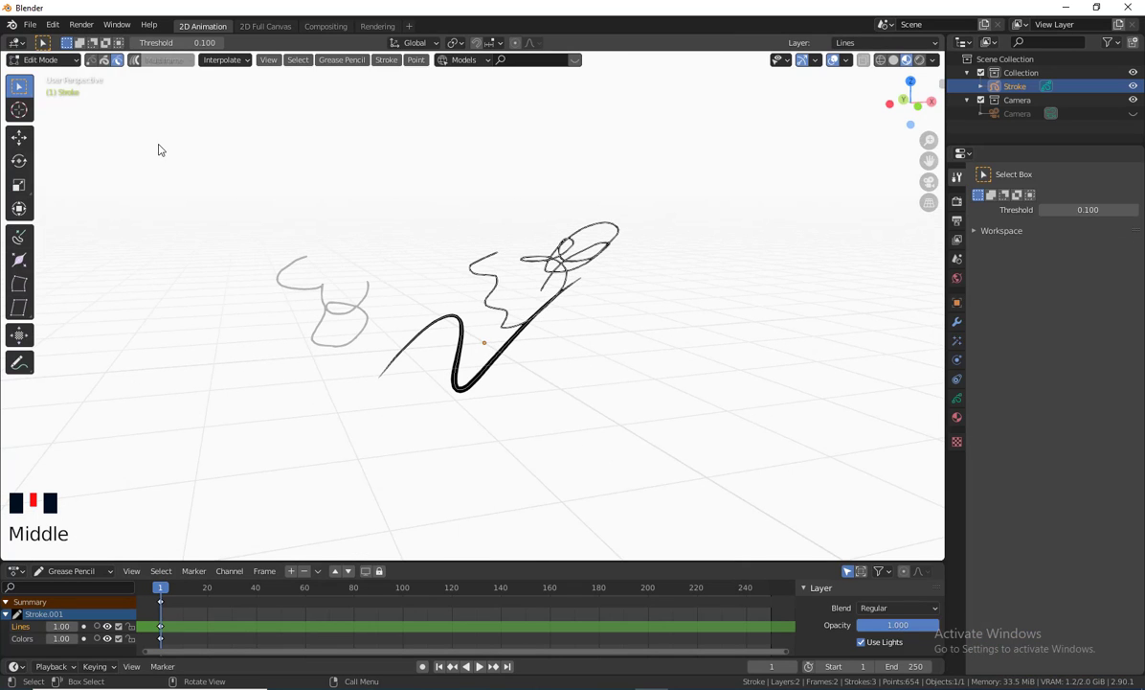
click(91, 59)
mouse_move(121, 123)
mouse_down()
mouse_move(663, 428)
mouse_move(692, 470)
mouse_up()
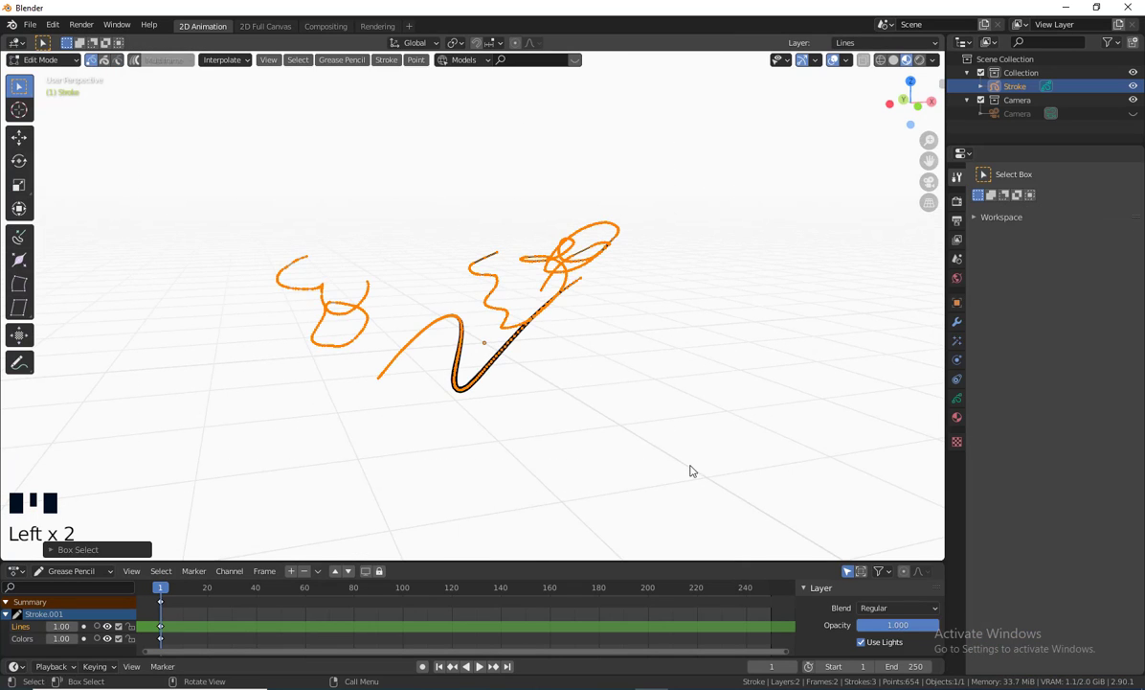
mouse_move(692, 471)
middle_down()
mouse_move(634, 438)
mouse_move(598, 442)
mouse_move(595, 420)
middle_up()
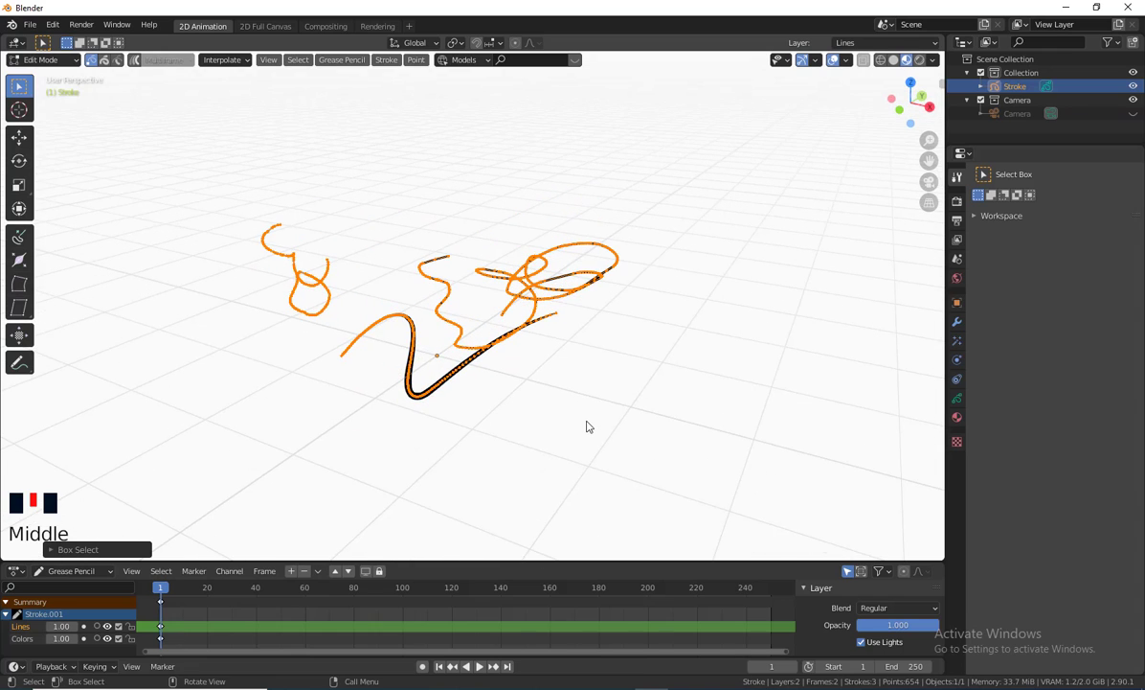
key(x)
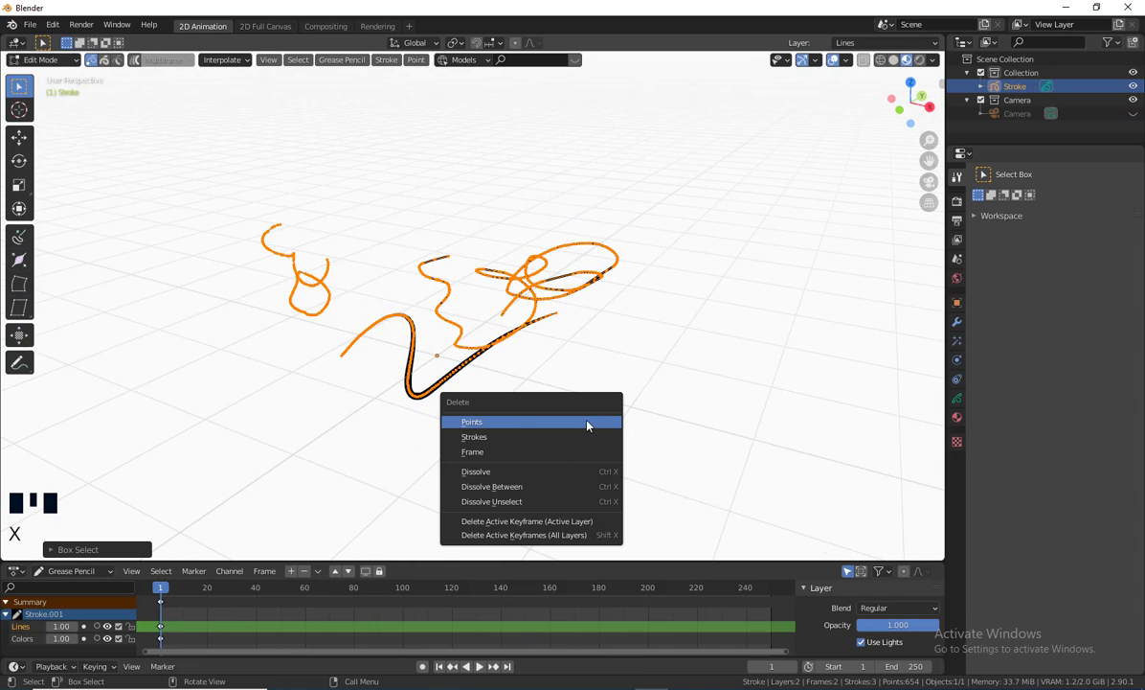
click(511, 422)
Step: Switch the emptied Stroke object back to Draw mode
middle_drag(366, 408, 432, 401)
scroll(524, 426, up, 3)
middle_drag(524, 426, 449, 365)
middle_drag(536, 339, 461, 337)
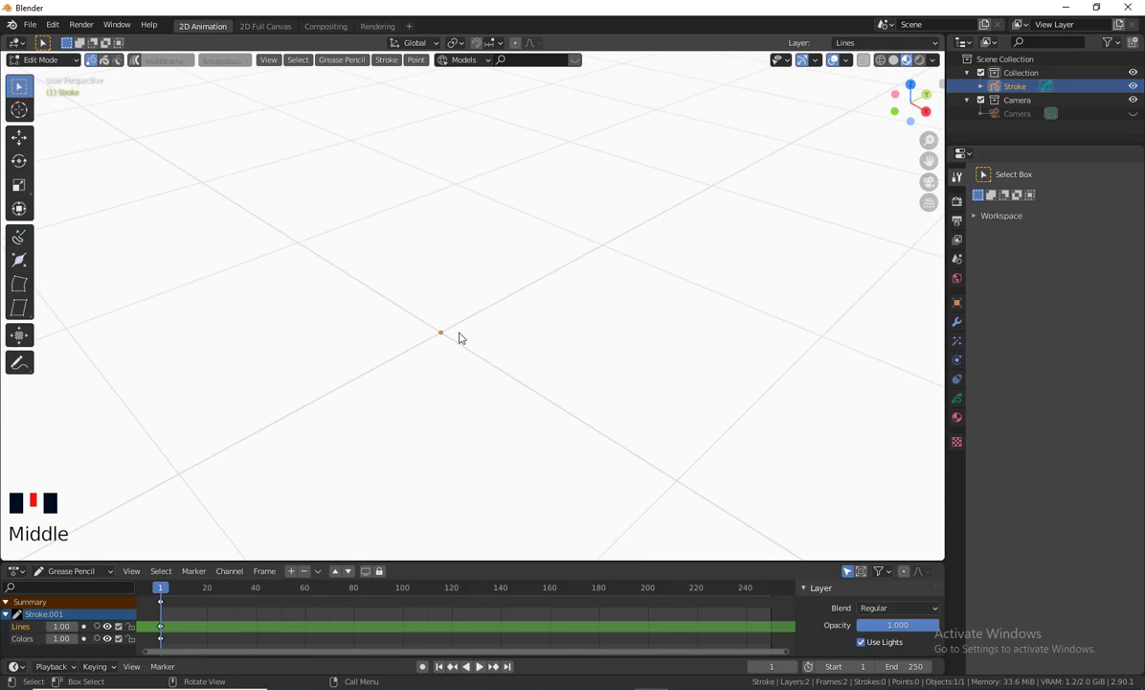
scroll(405, 383, down, 2)
shift+middle_drag(404, 383, 112, 153)
click(53, 61)
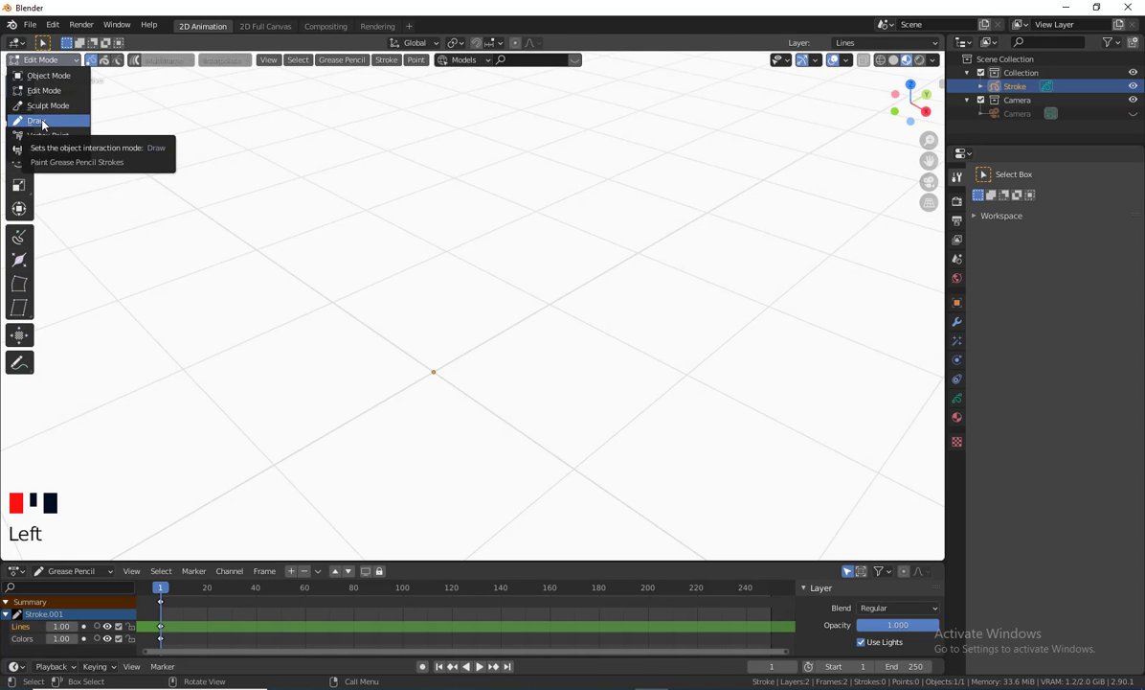
click(43, 123)
mouse_move(471, 243)
mouse_down()
mouse_move(421, 251)
mouse_move(455, 314)
mouse_move(563, 421)
mouse_up()
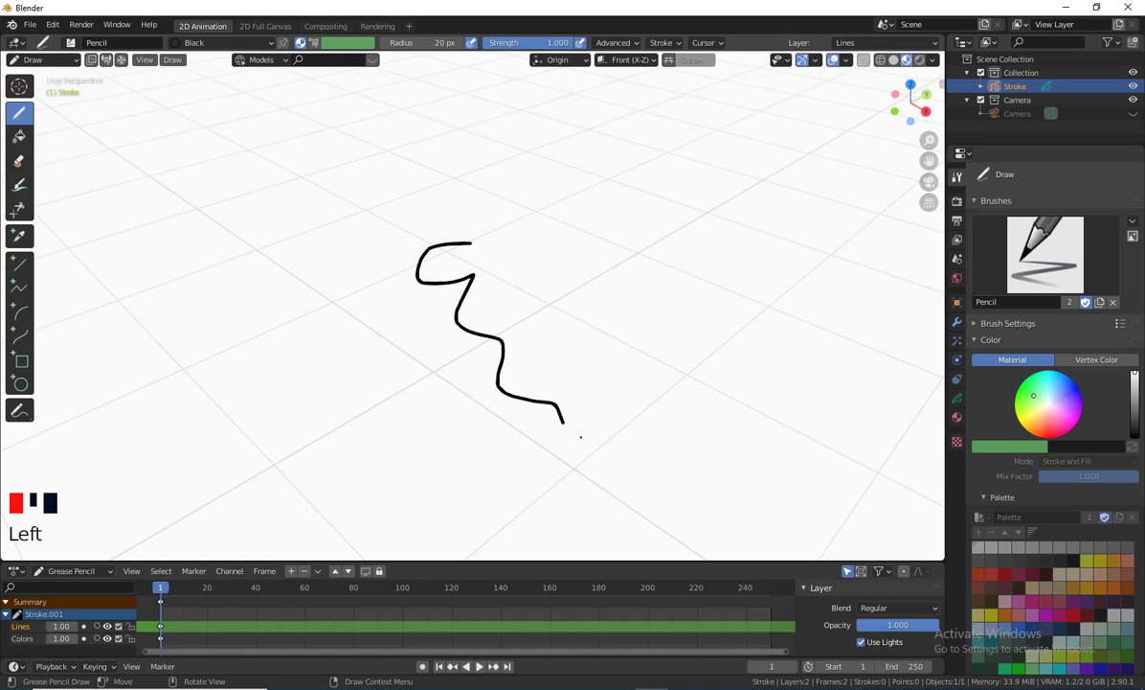
mouse_move(580, 437)
middle_down()
mouse_move(639, 371)
mouse_move(675, 405)
mouse_move(756, 395)
mouse_move(521, 394)
mouse_move(654, 429)
mouse_move(670, 420)
middle_up()
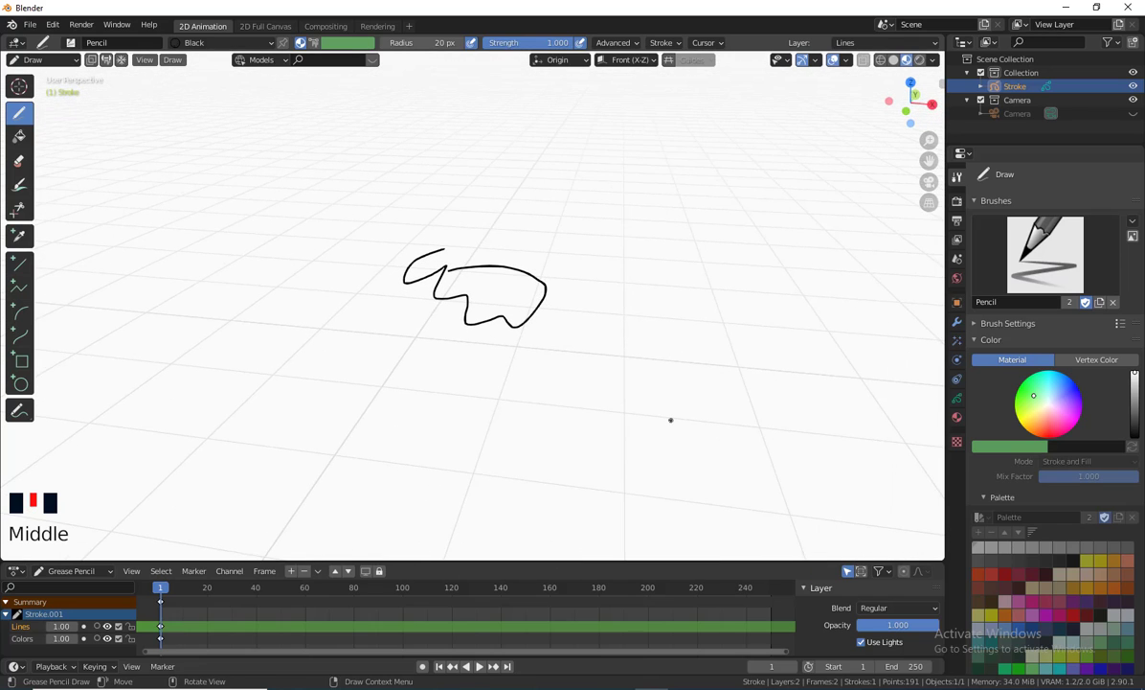
key(ctrl+z)
Step: Set the viewport to the front orthographic view, framed around the world origin
middle_drag(353, 304, 489, 253)
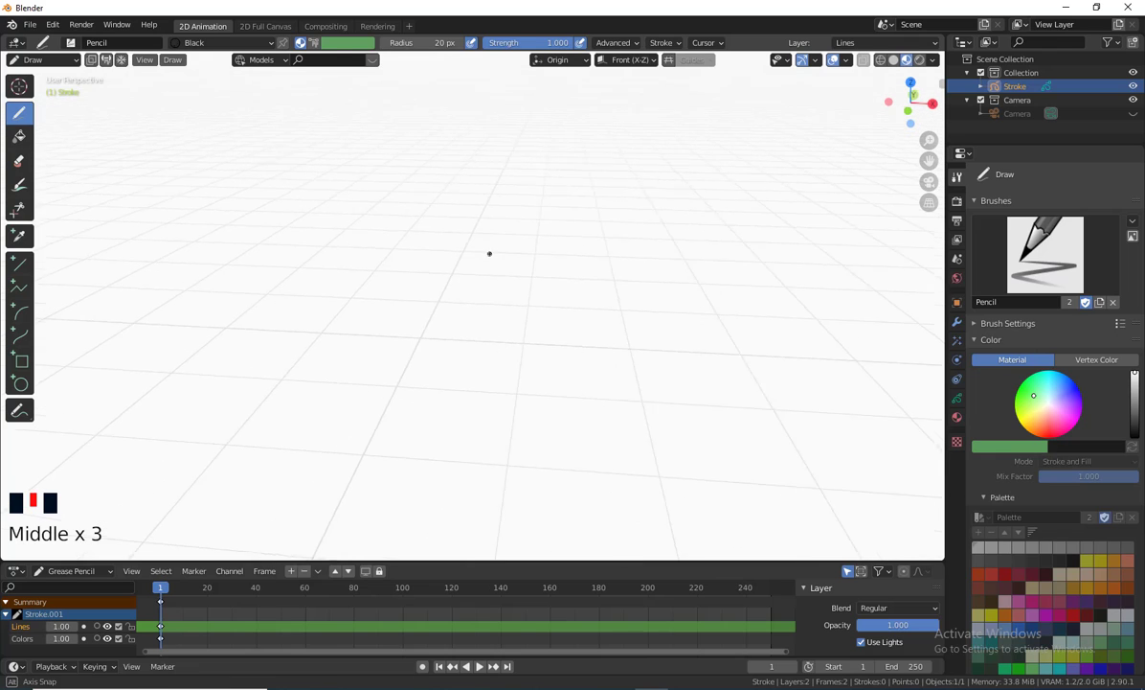
key(KP_1)
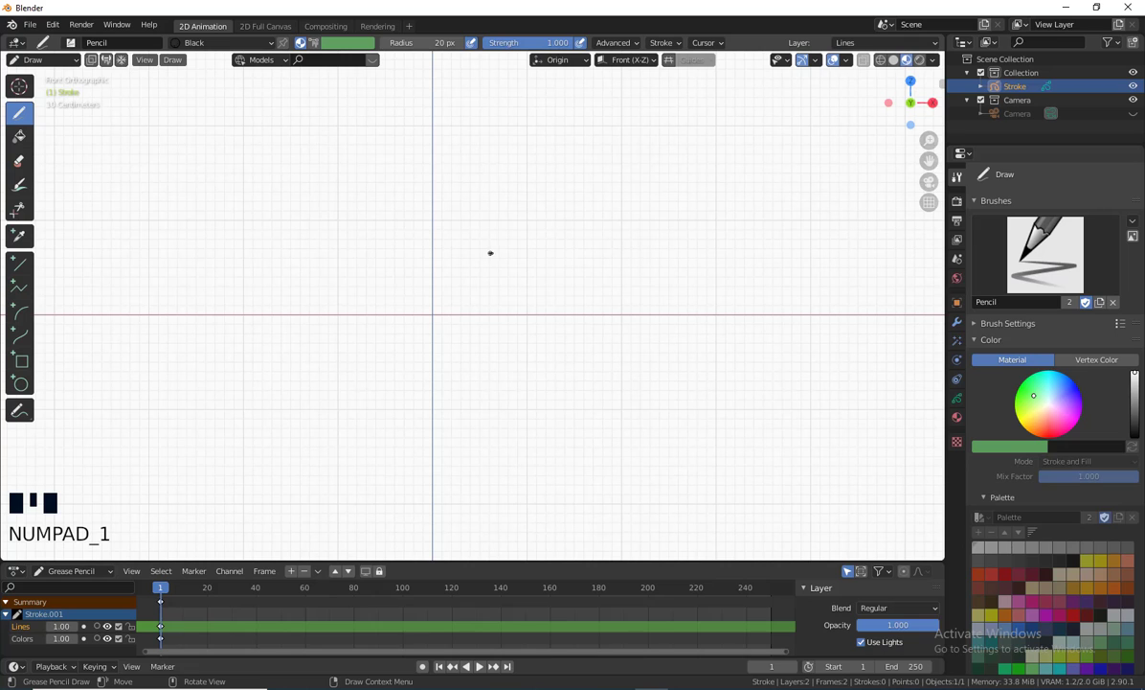
scroll(435, 315, up, 3)
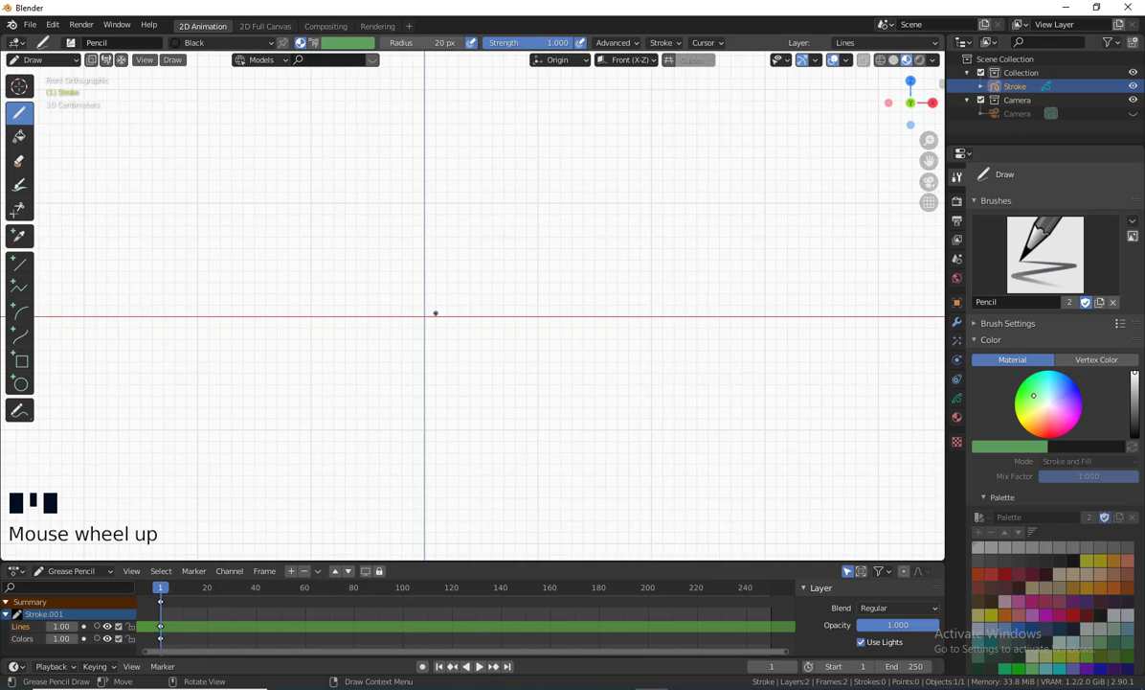
shift+middle_drag(432, 309, 505, 307)
scroll(495, 382, up, 1)
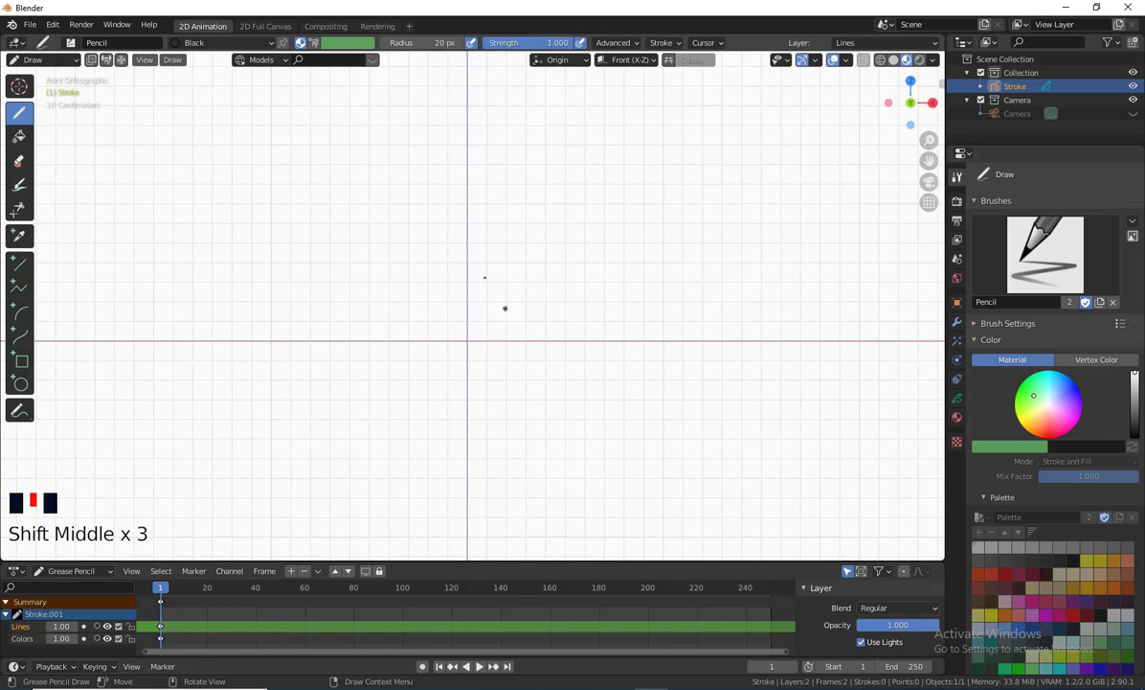
Step: Review the stroke placement options and toggle the viewport's grid overlay off and on again
click(558, 59)
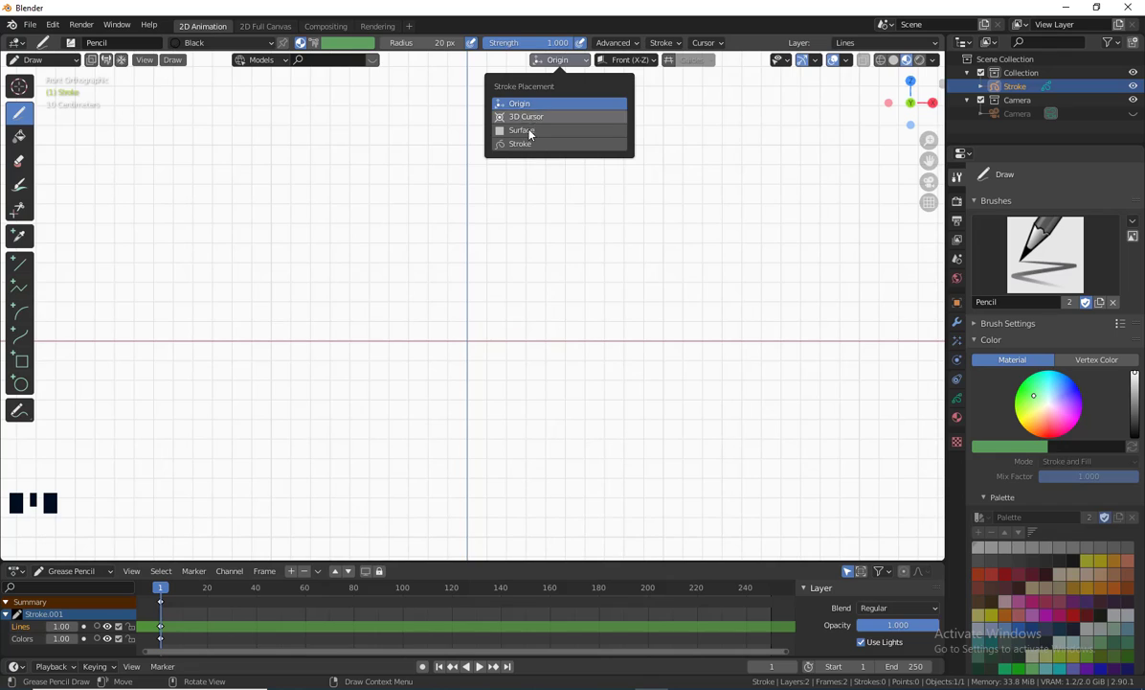
mouse_move(613, 67)
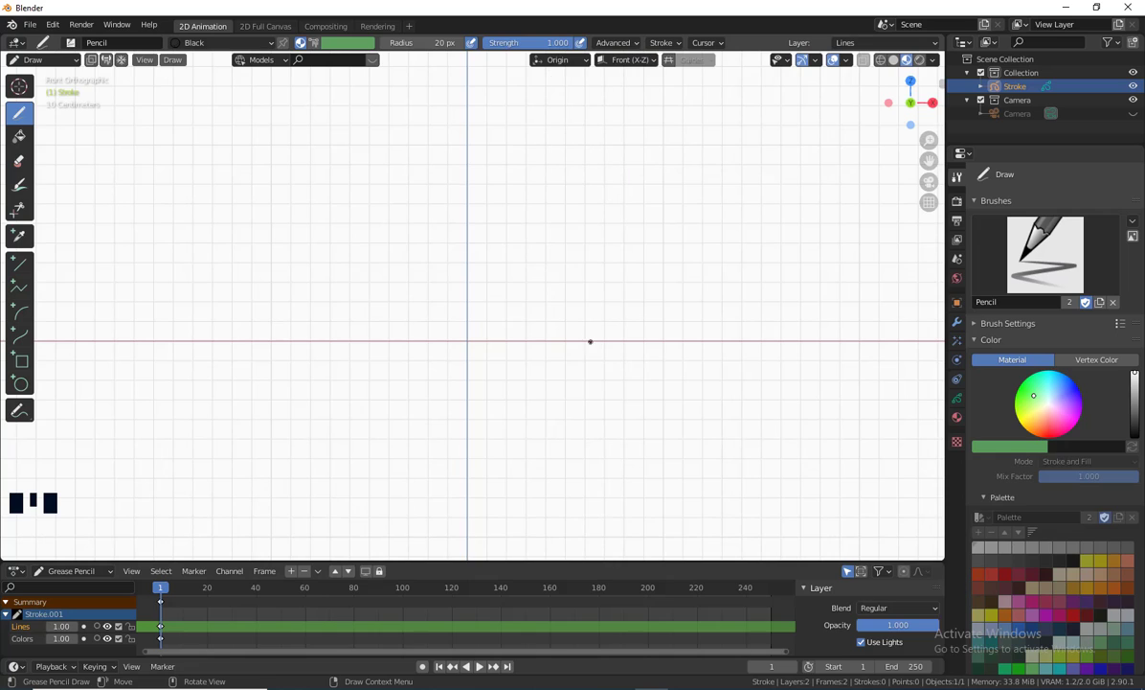
click(845, 60)
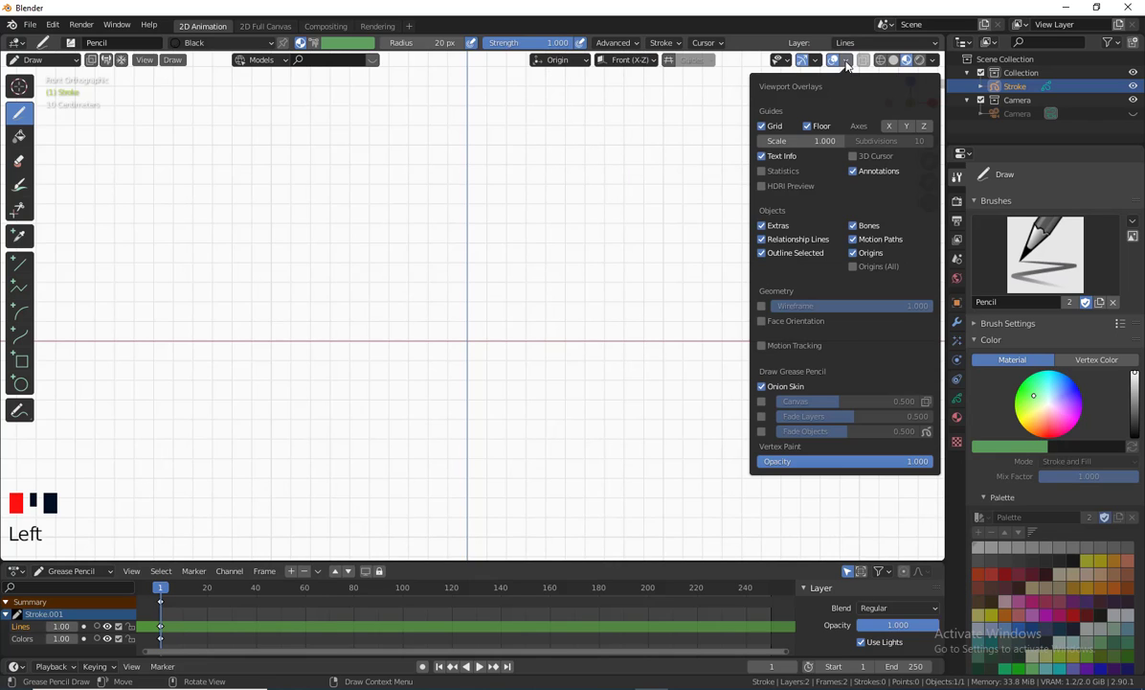
click(762, 126)
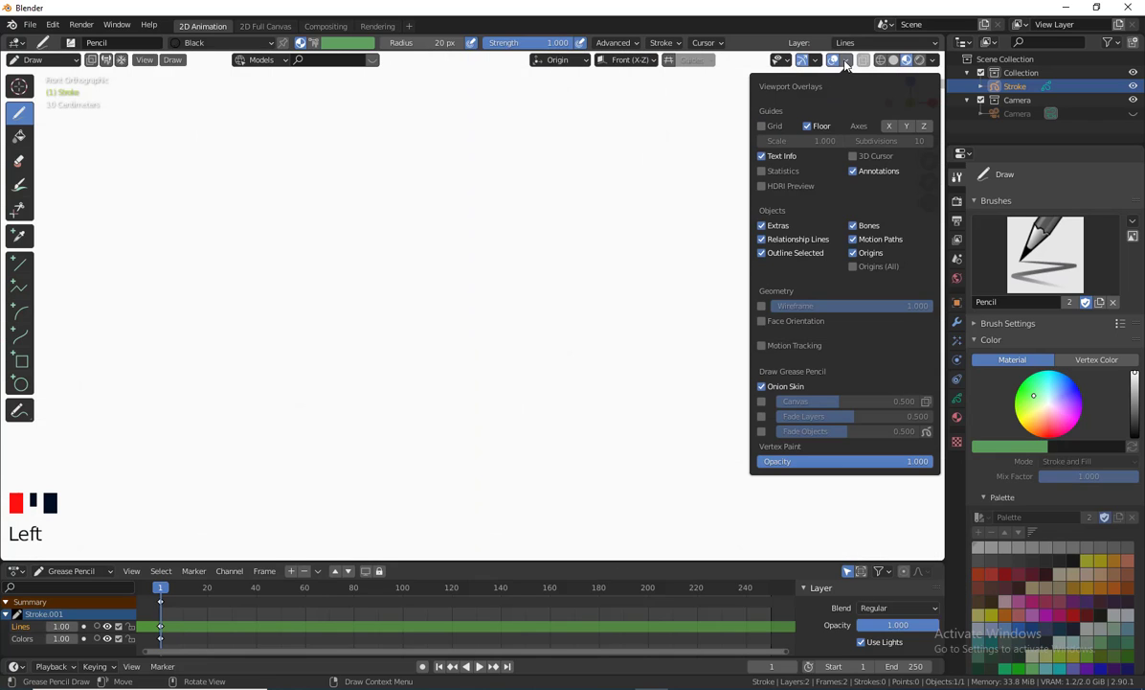
click(762, 126)
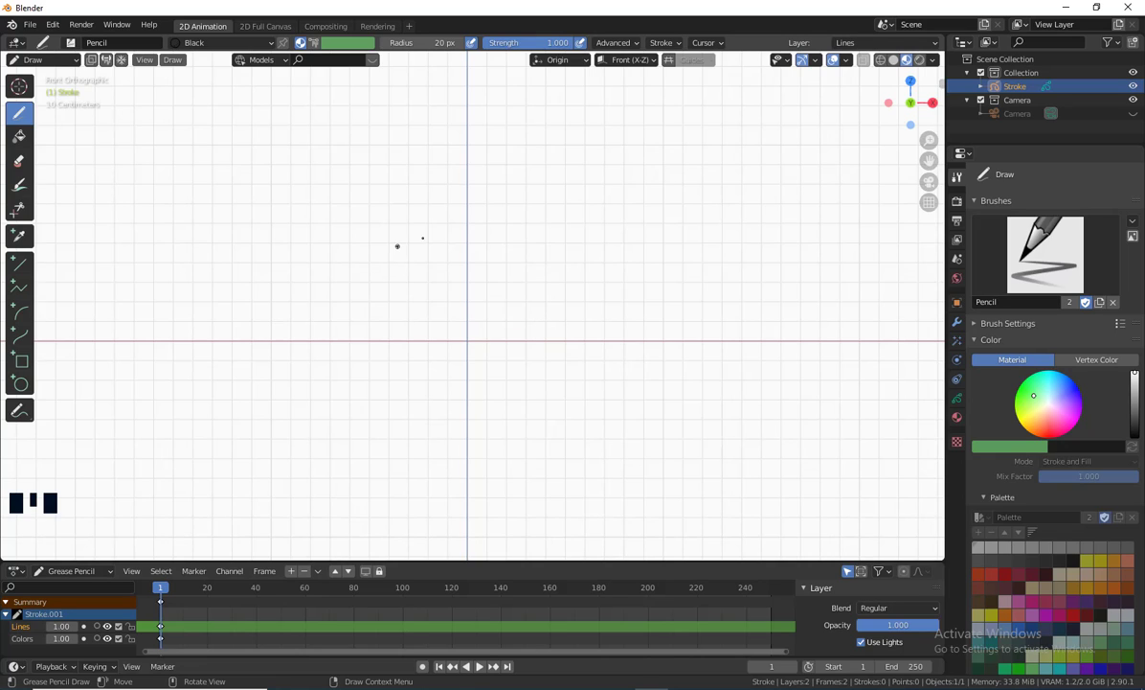
Step: Draw a closed table-shaped outline from straight pencil strokes, with a flat top and two thick legs standing on the X axis
click(661, 42)
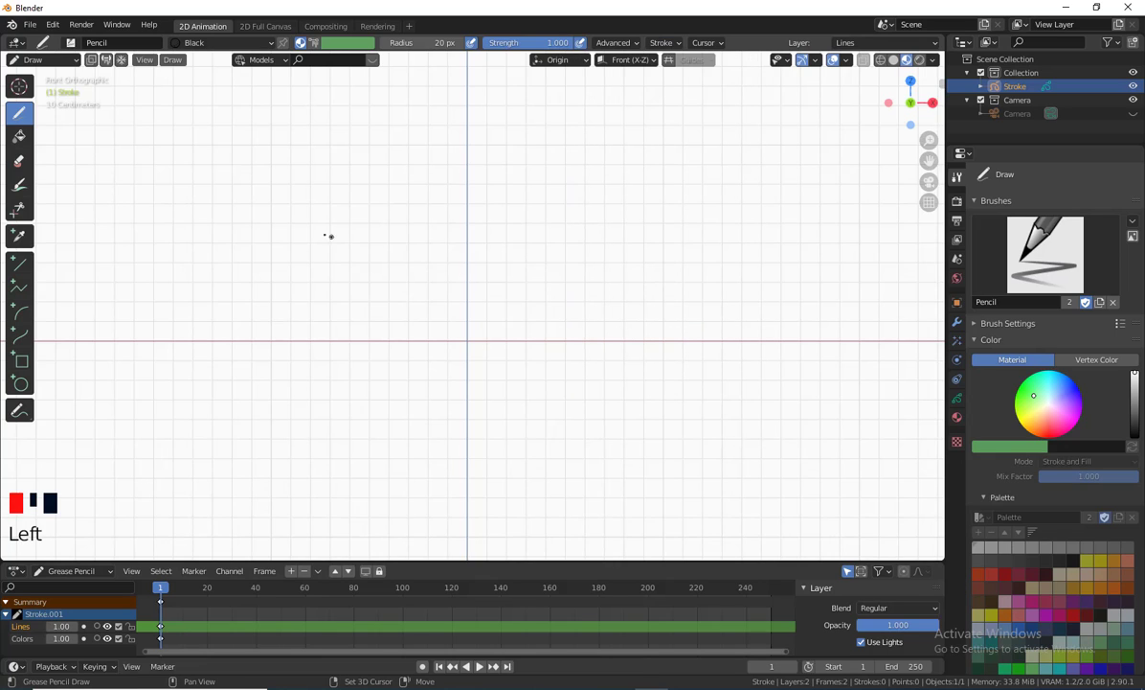
shift+drag(323, 234, 609, 231)
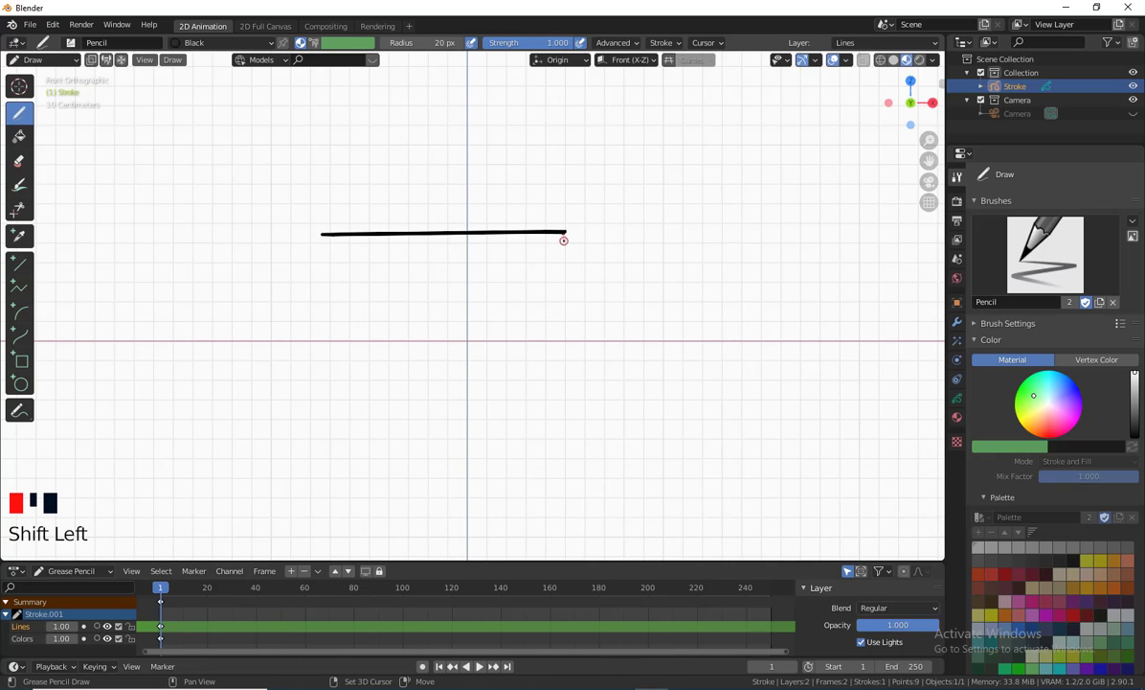
mouse_move(563, 258)
shift+mouse_down()
mouse_move(567, 365)
mouse_move(566, 340)
mouse_move(494, 342)
mouse_move(518, 345)
mouse_move(512, 236)
mouse_move(503, 258)
mouse_move(336, 263)
mouse_move(363, 265)
mouse_move(367, 362)
mouse_move(368, 343)
mouse_move(299, 341)
mouse_move(317, 297)
mouse_move(322, 208)
shift+mouse_up()
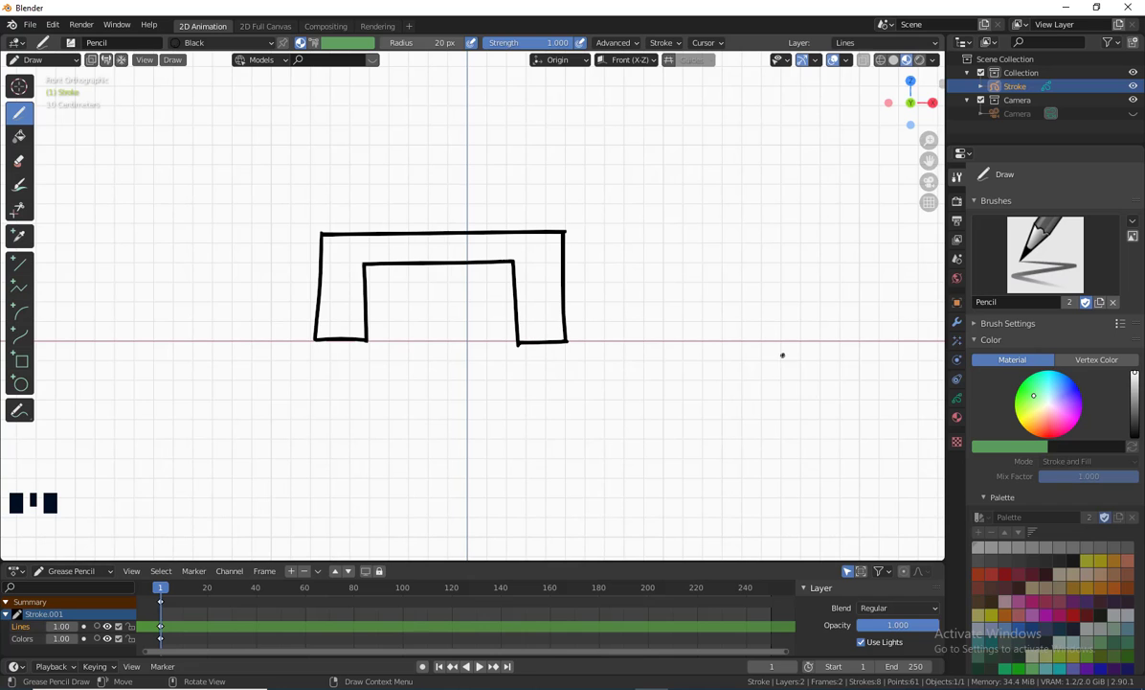
mouse_move(784, 354)
middle_down()
mouse_move(729, 396)
mouse_move(626, 404)
mouse_move(442, 389)
mouse_move(711, 389)
mouse_move(607, 408)
mouse_move(657, 414)
middle_up()
scroll(657, 399, up, 2)
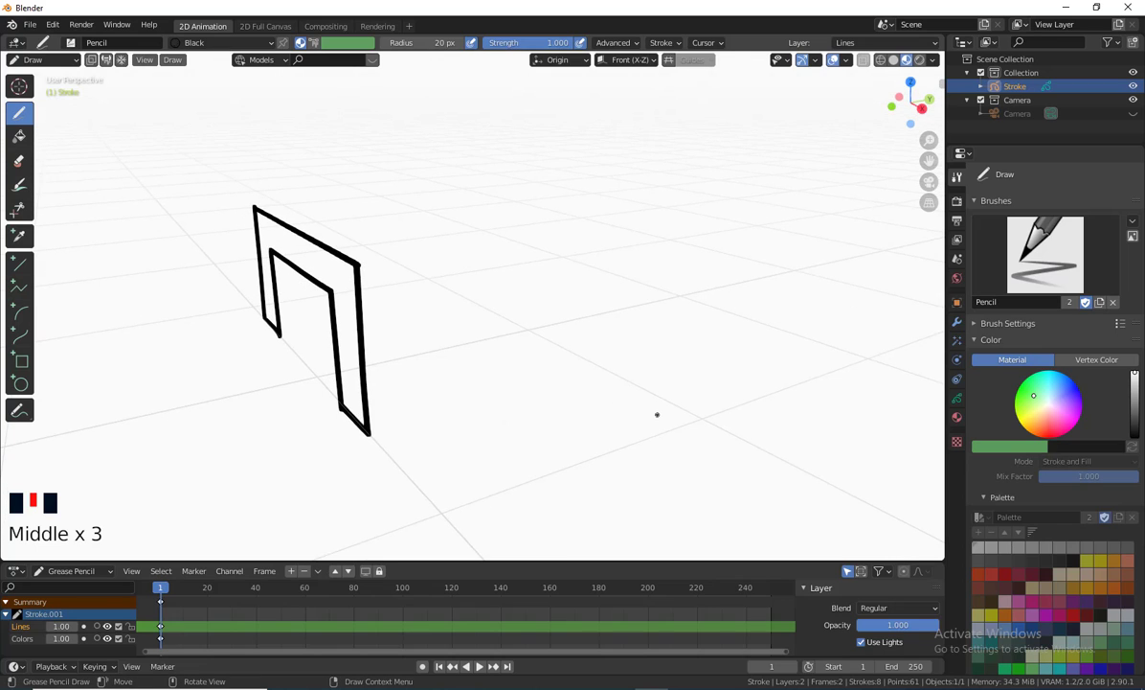
Step: Draw a second table outline in the right orthographic view, with a straight top and two legs crossing the front outline
key(KP_3)
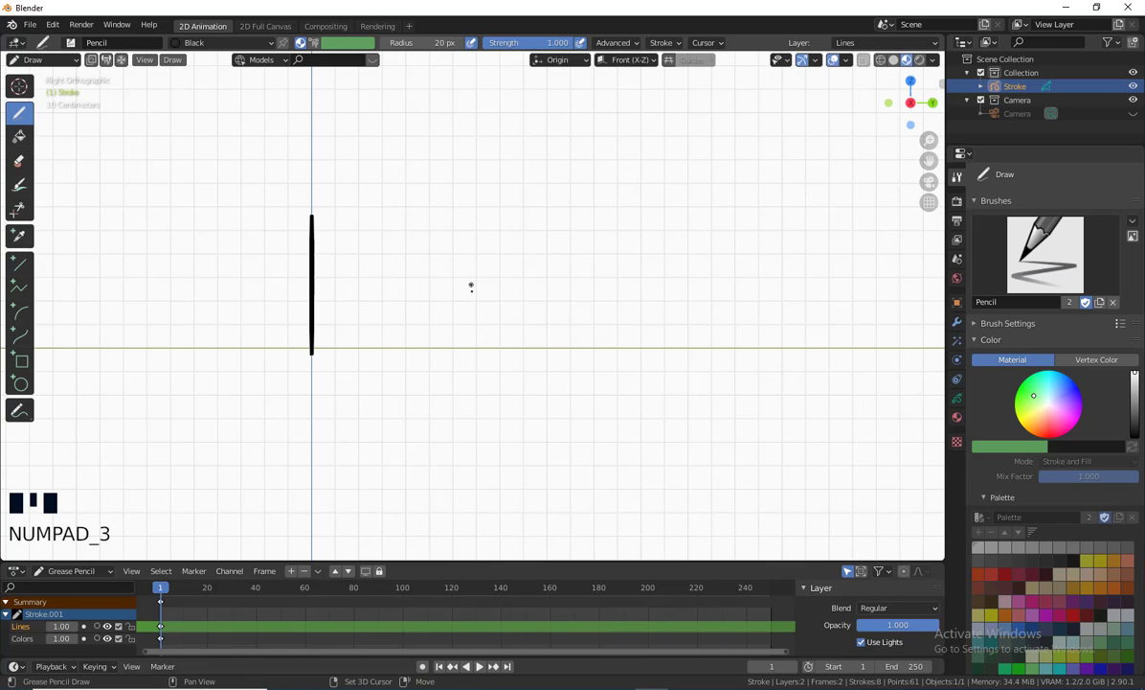
mouse_move(470, 287)
shift+middle_down()
mouse_move(496, 347)
mouse_move(581, 366)
mouse_move(570, 378)
mouse_move(522, 377)
shift+middle_up()
shift+scroll(575, 374, up, 2)
scroll(566, 377, up, 1)
shift+middle_click(522, 378)
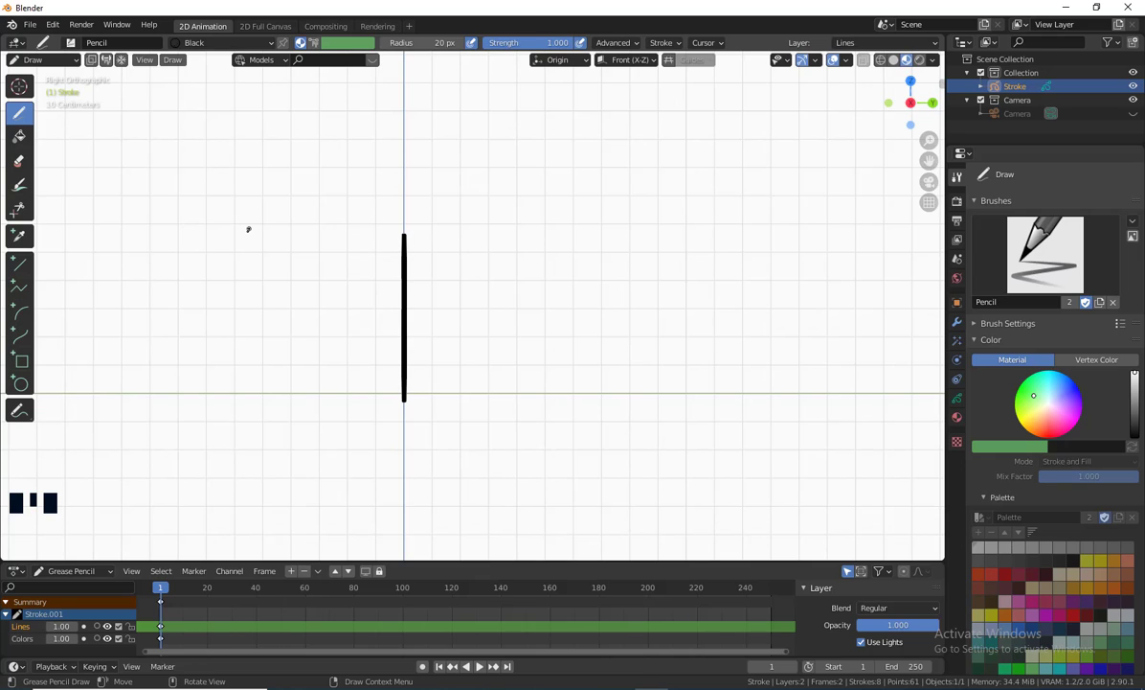
mouse_move(246, 238)
shift+mouse_down()
mouse_move(606, 241)
mouse_move(583, 239)
mouse_move(577, 422)
shift+mouse_up()
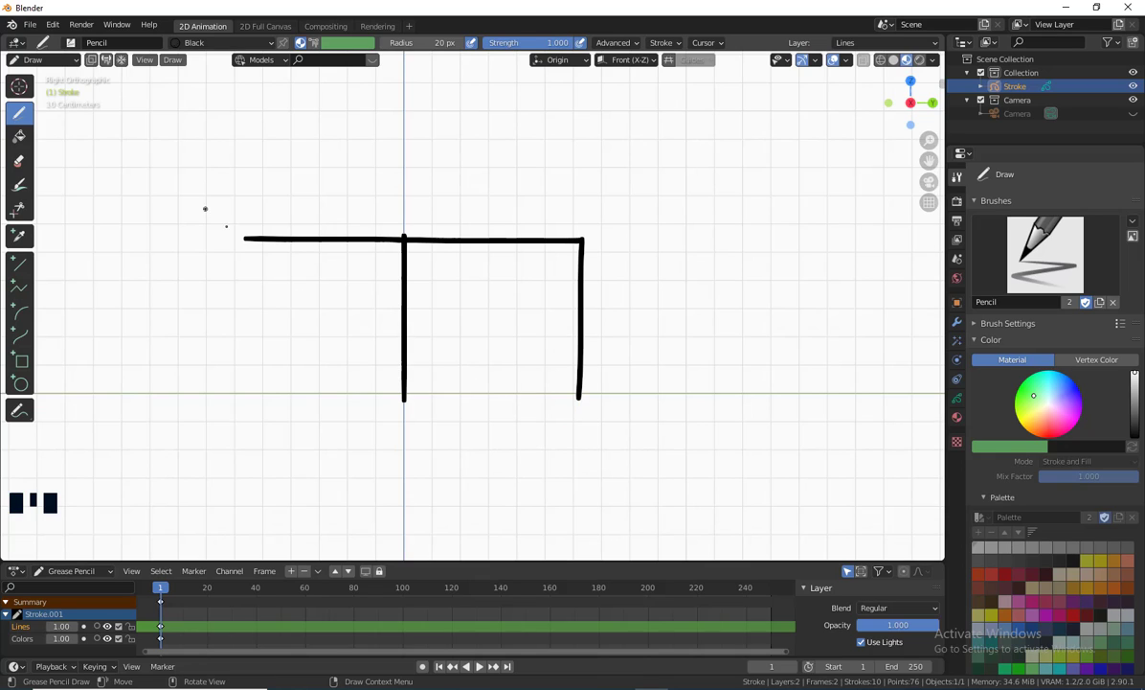
mouse_move(245, 240)
shift+mouse_down()
mouse_move(249, 426)
mouse_move(330, 401)
mouse_move(616, 394)
shift+mouse_up()
mouse_move(689, 364)
middle_down()
mouse_move(721, 396)
mouse_move(649, 429)
mouse_move(517, 402)
mouse_move(471, 371)
mouse_move(530, 390)
mouse_move(511, 324)
mouse_move(558, 327)
mouse_move(538, 373)
mouse_move(550, 367)
middle_up()
scroll(526, 363, down, 2)
Step: Draw freehand strokes in the top orthographic view around the crossed outlines, and inspect them in perspective
key(KP_7)
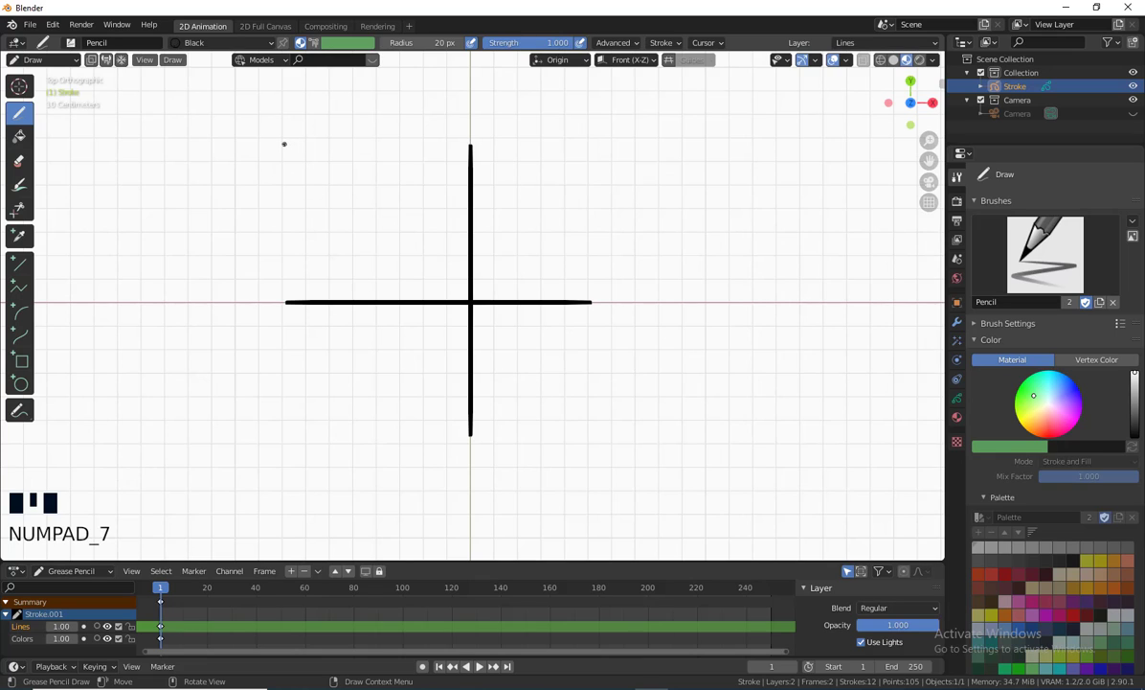
mouse_move(281, 145)
shift+mouse_down()
mouse_move(603, 140)
mouse_move(592, 142)
mouse_move(588, 427)
mouse_move(570, 459)
mouse_move(276, 443)
mouse_move(259, 427)
mouse_move(273, 106)
shift+mouse_up()
scroll(600, 378, down, 2)
mouse_move(602, 461)
middle_down()
mouse_move(439, 383)
mouse_move(291, 345)
mouse_move(608, 335)
mouse_move(662, 390)
middle_up()
scroll(640, 402, up, 3)
mouse_move(608, 431)
middle_down()
mouse_move(473, 453)
mouse_move(522, 423)
mouse_move(475, 448)
mouse_move(500, 440)
mouse_move(501, 455)
mouse_move(477, 447)
middle_up()
shift+middle_drag(477, 448, 489, 440)
shift+middle_drag(512, 438, 574, 421)
Step: Undo the strokes drawn in the right and top views, back to the front table outline
key(ctrl+z)
key(ctrl+z)
key(ctrl+z)
key(ctrl+z)
key(ctrl+z)
key(ctrl+z)
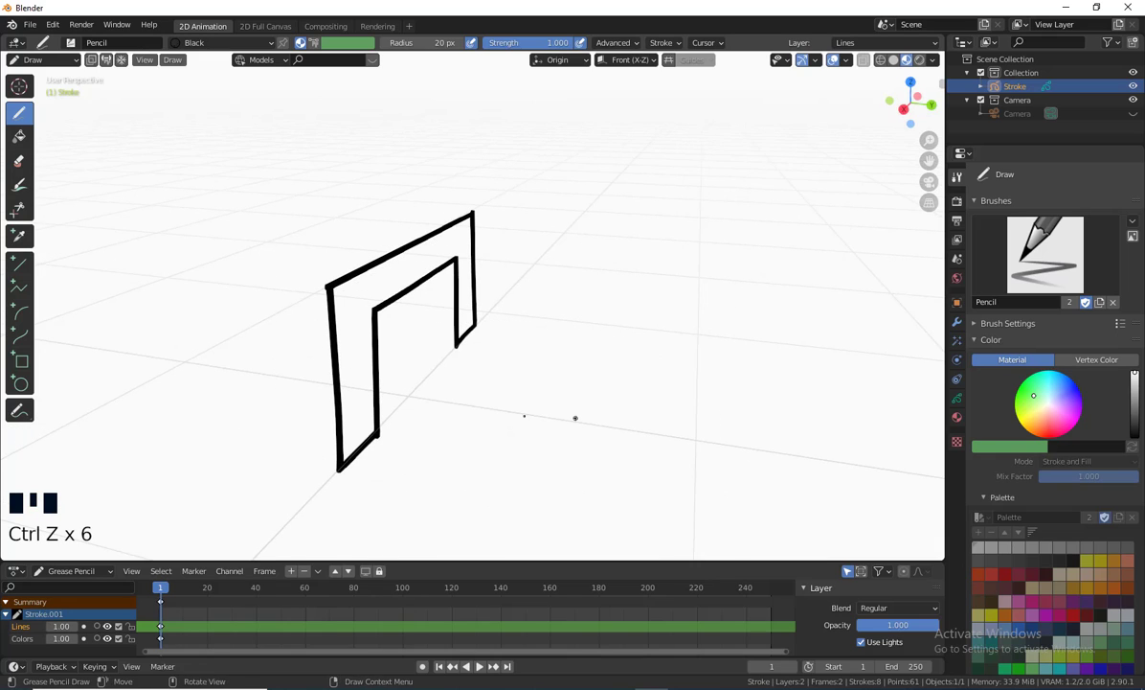
Step: Draw a bowed curve in the top orthographic view, joining both ends of the table outline on the positive Y side
mouse_move(575, 417)
middle_down()
mouse_move(497, 427)
mouse_move(542, 391)
mouse_move(530, 396)
mouse_move(422, 249)
mouse_move(459, 251)
middle_up()
mouse_move(421, 306)
middle_down()
mouse_move(486, 342)
mouse_move(313, 268)
middle_up()
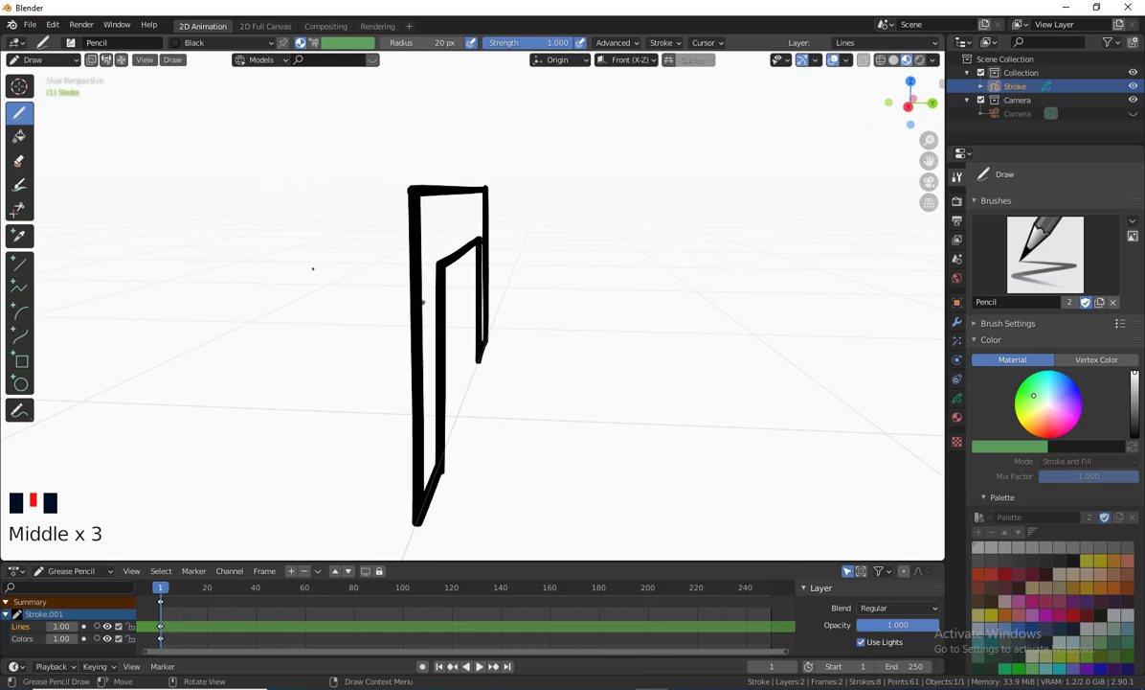
scroll(493, 357, down, 2)
mouse_move(489, 314)
middle_down()
mouse_move(493, 357)
mouse_move(470, 357)
mouse_move(490, 375)
middle_up()
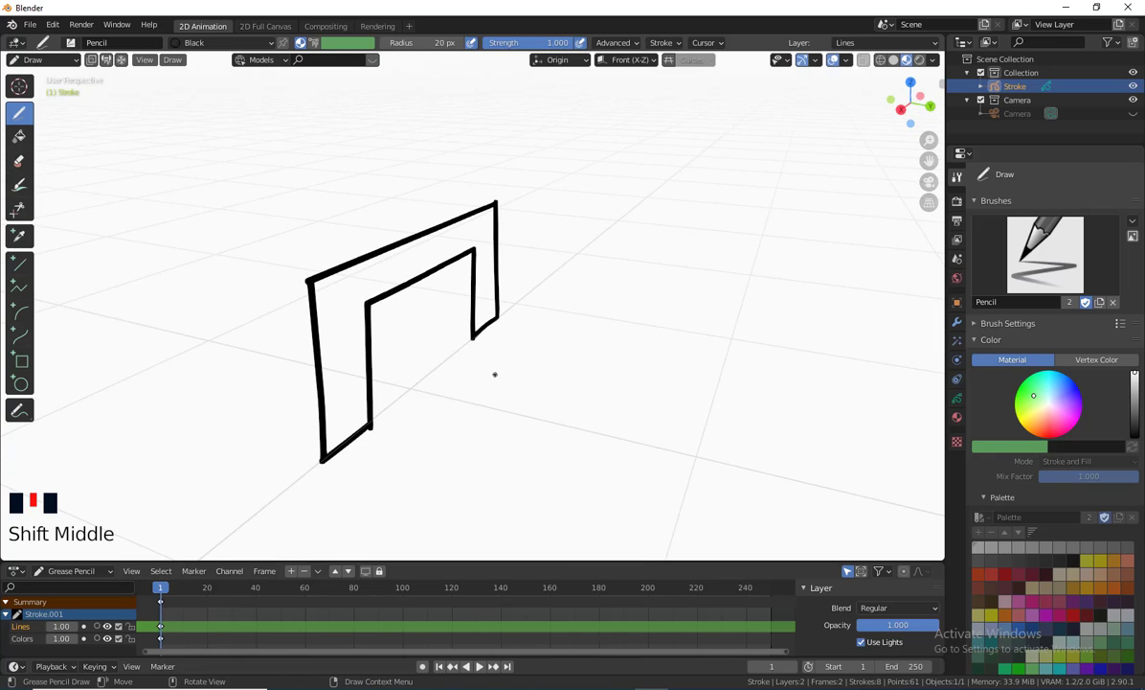
key(KP_7)
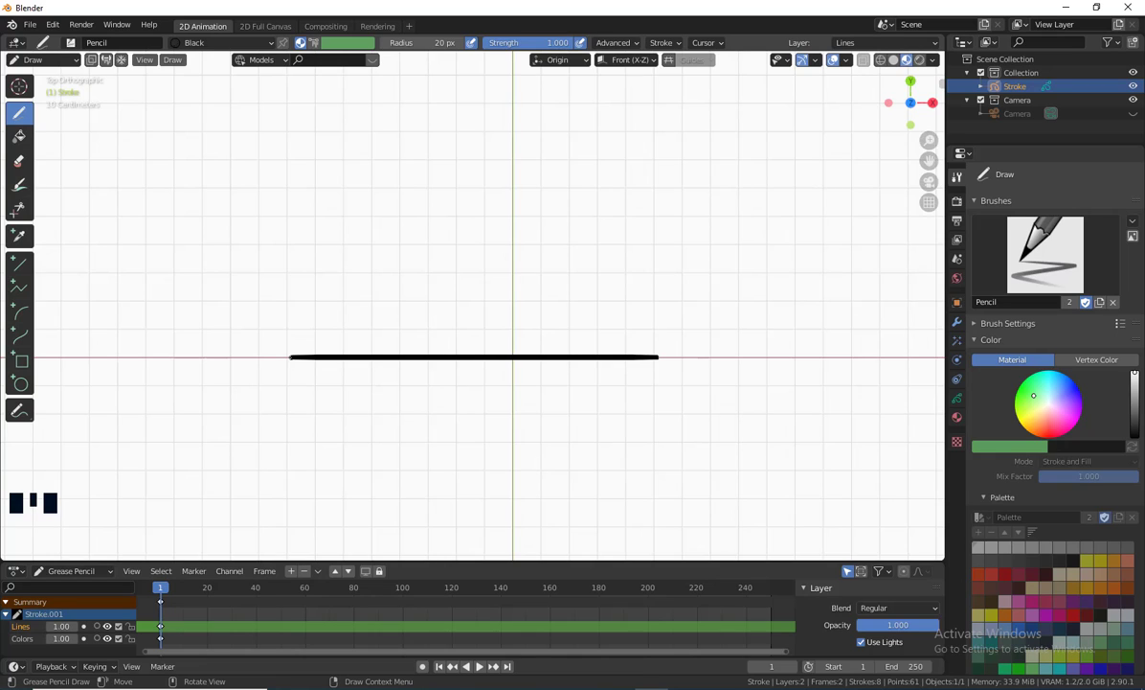
click(296, 352)
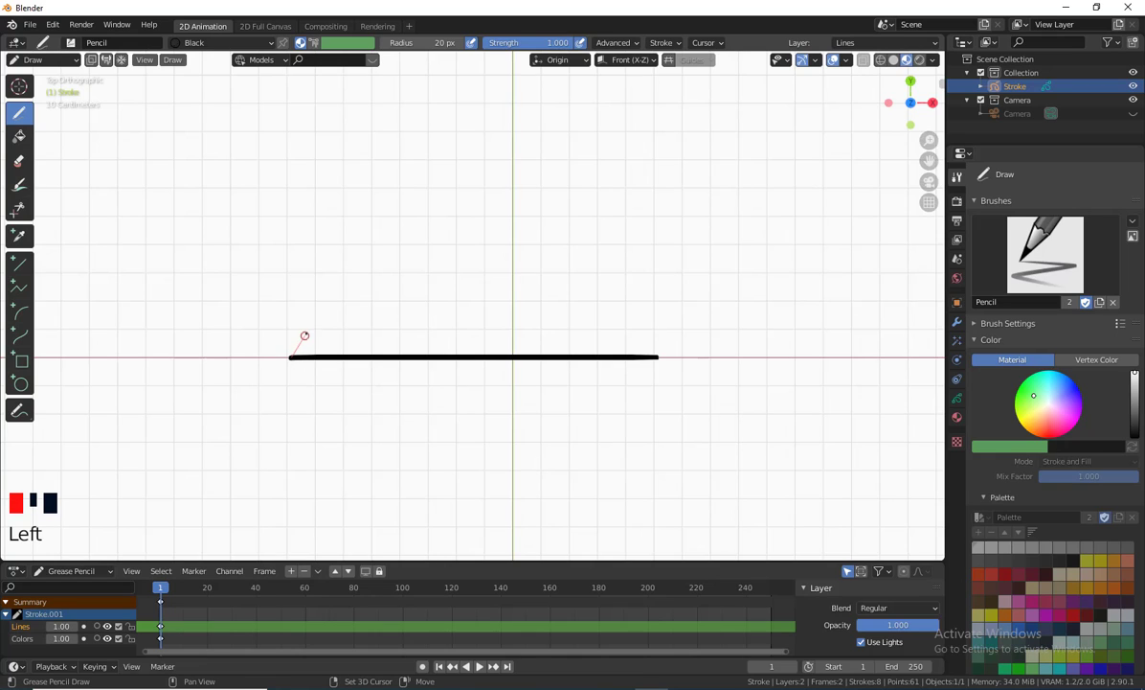
drag(398, 295, 466, 294)
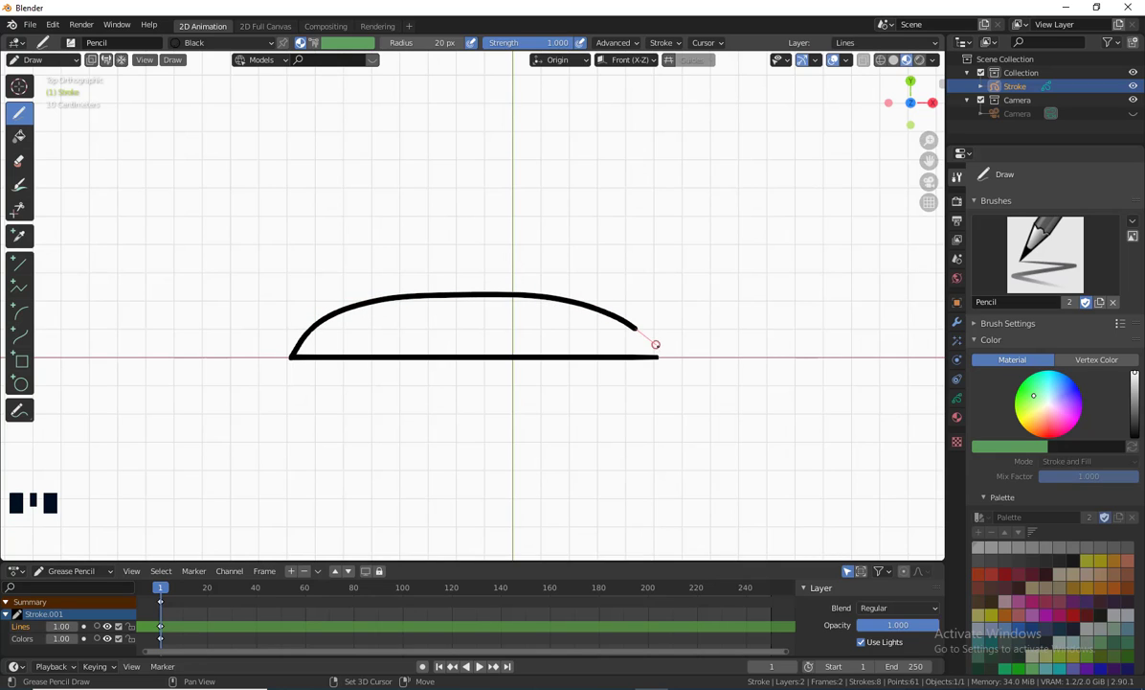
scroll(412, 474, down, 4)
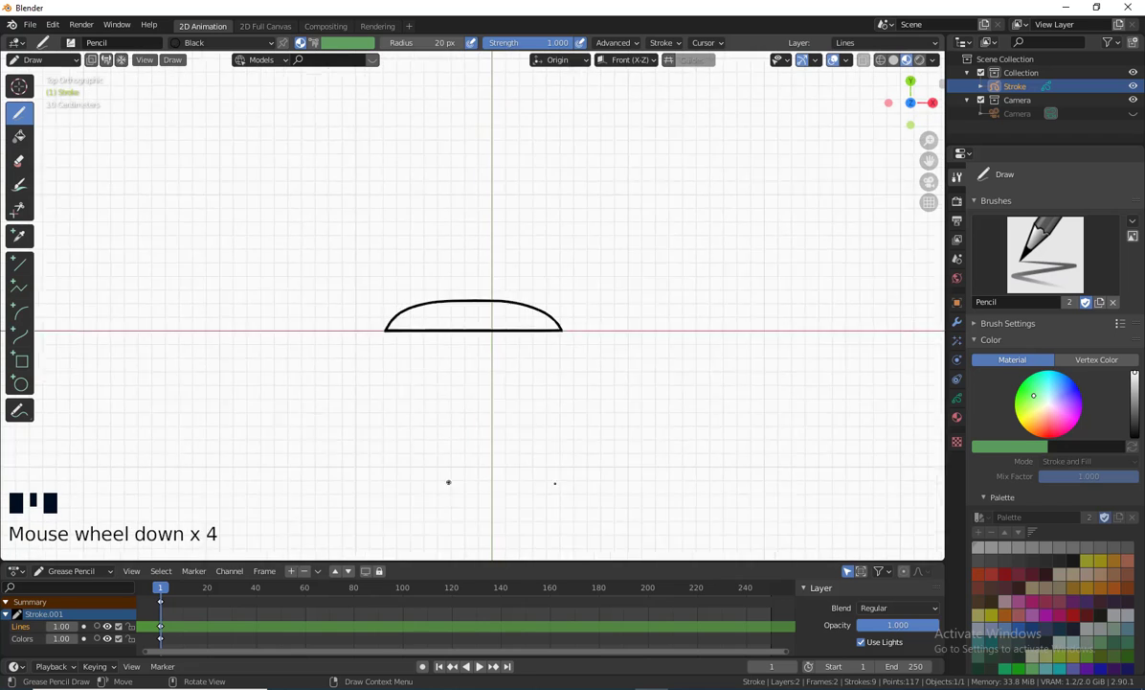
Step: Try tracing a straight stroke along the X axis in the top view between the curve's ends, and undo it
middle_drag(447, 480, 526, 424)
scroll(373, 436, up, 3)
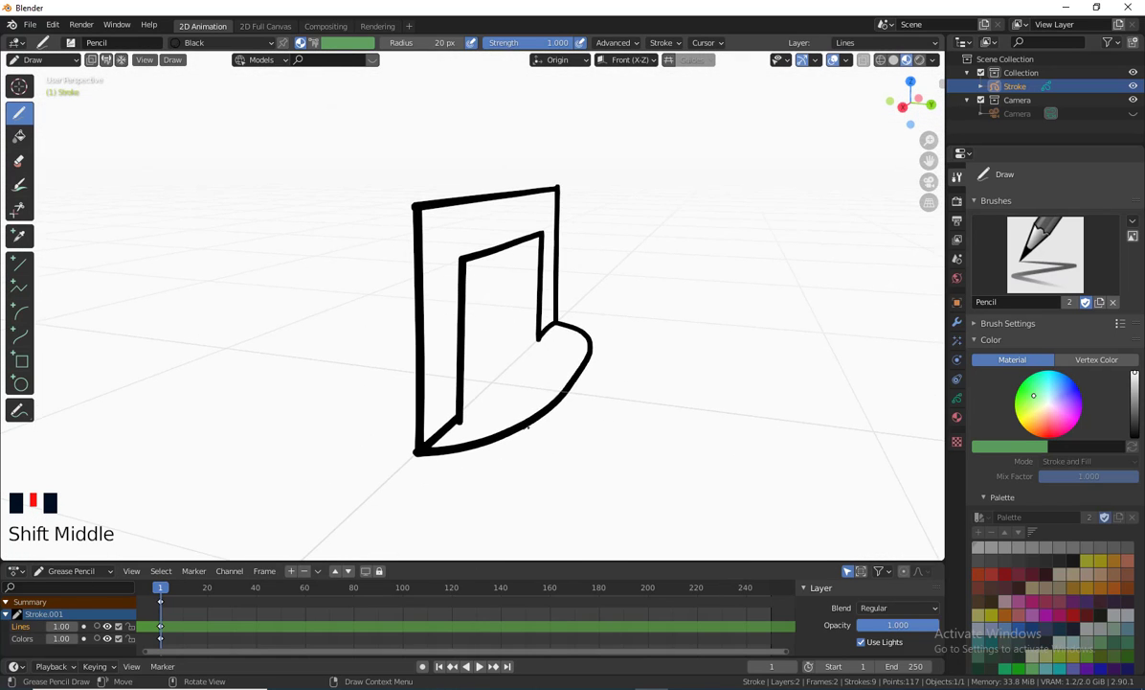
mouse_move(545, 185)
middle_down()
mouse_move(555, 389)
mouse_move(588, 298)
mouse_move(547, 410)
mouse_move(565, 260)
mouse_move(555, 383)
mouse_move(465, 421)
middle_up()
scroll(550, 378, down, 1)
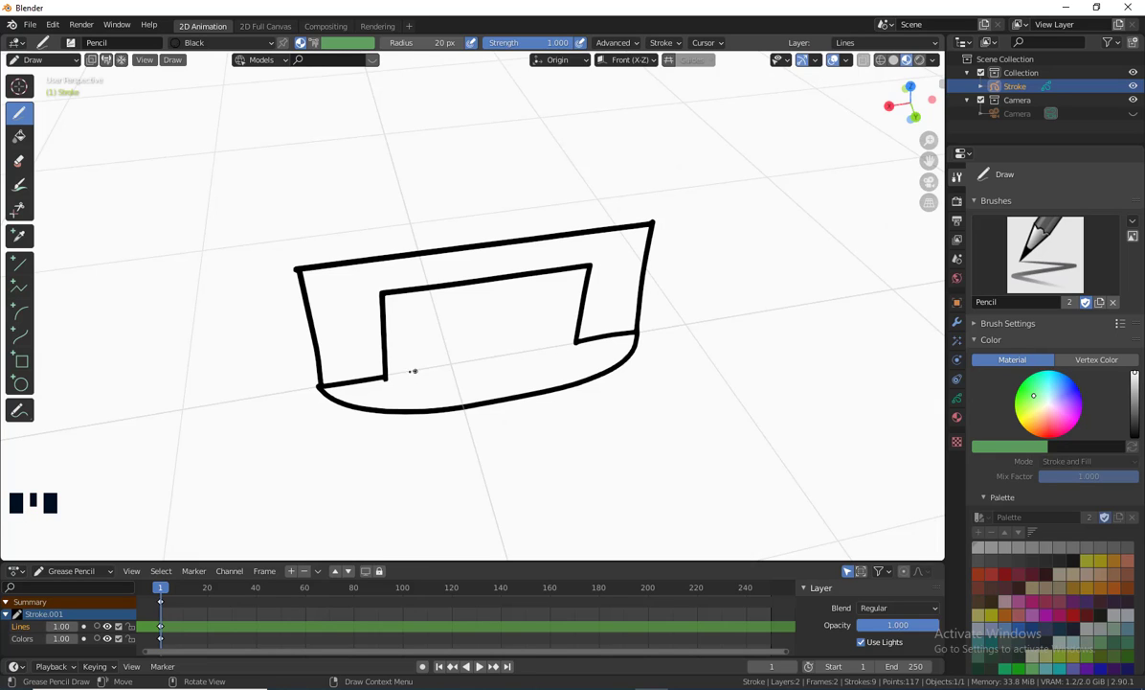
mouse_move(422, 369)
middle_down()
mouse_move(523, 366)
mouse_move(402, 362)
mouse_move(443, 378)
middle_up()
scroll(441, 377, up, 2)
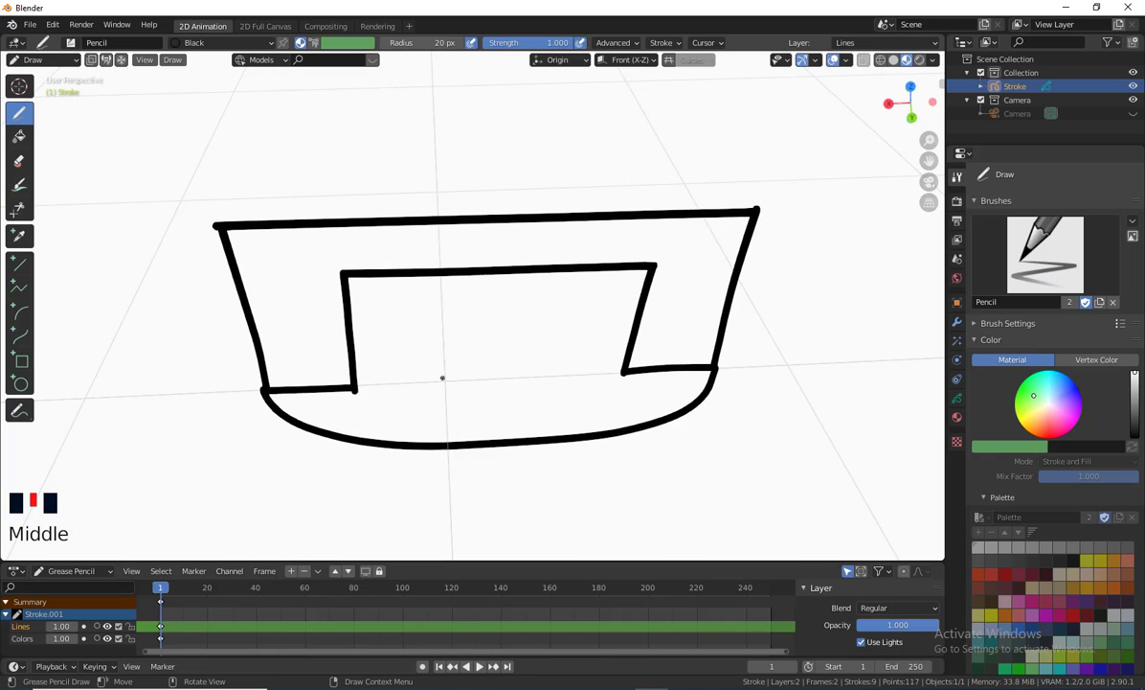
key(KP_7)
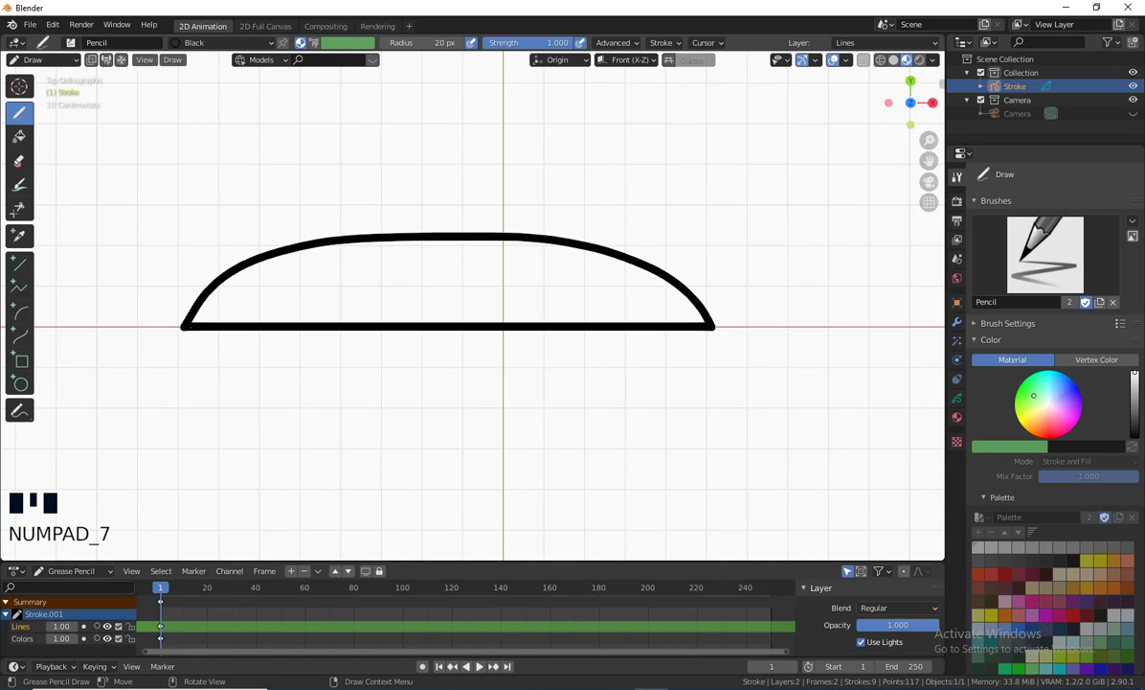
drag(183, 327, 230, 327)
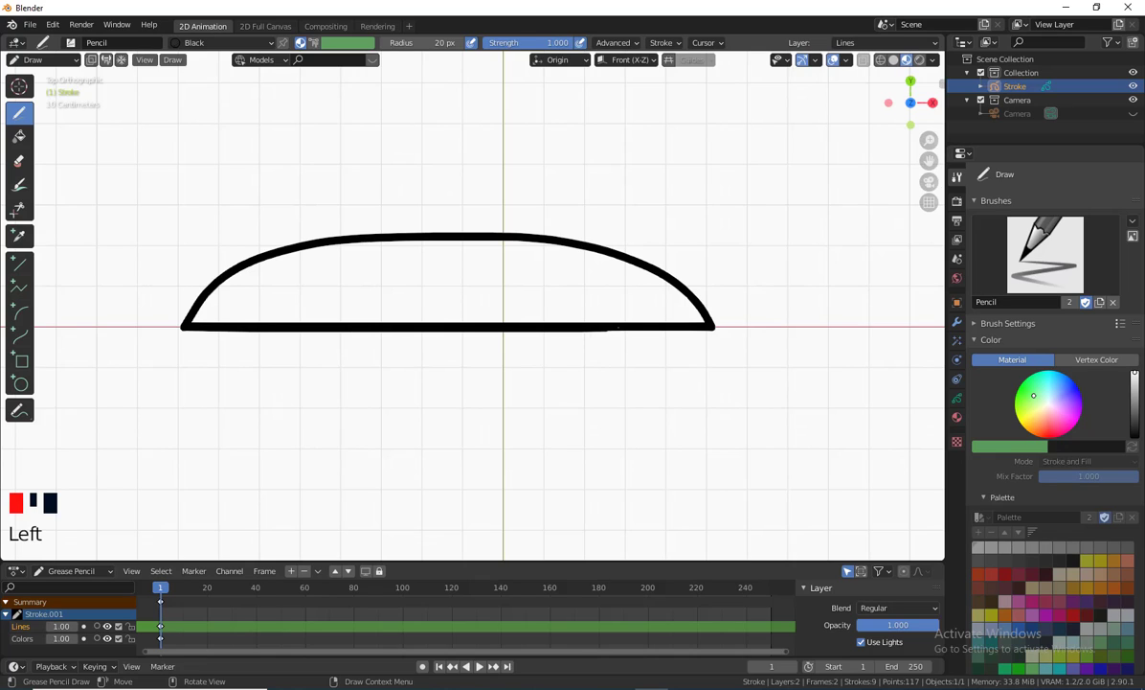
drag(618, 328, 704, 325)
key(ctrl+z)
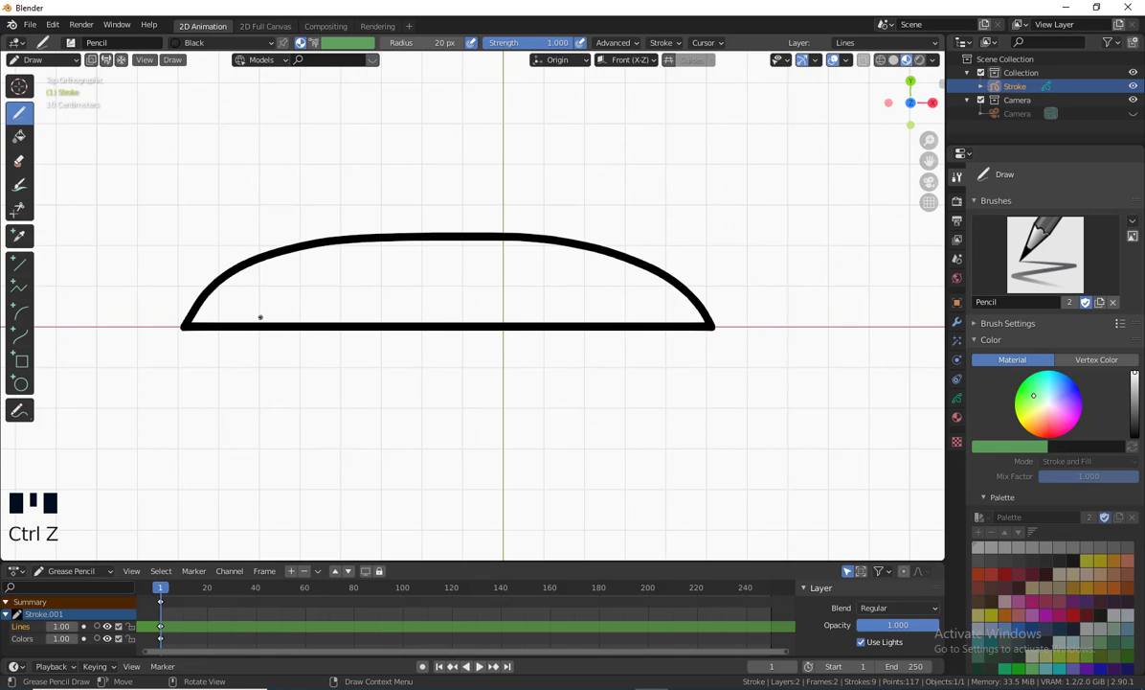
Step: Draw a shorter straight stroke parallel to the X axis, just inside the curve, spanning the gap between the table legs
click(247, 322)
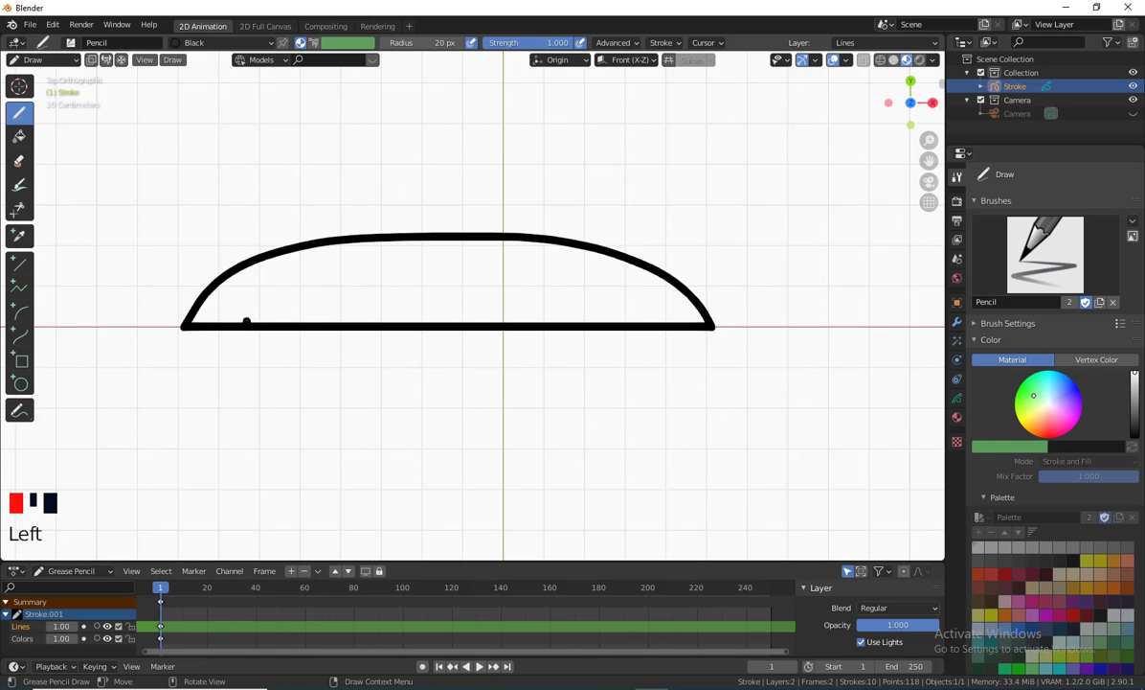
drag(284, 320, 526, 321)
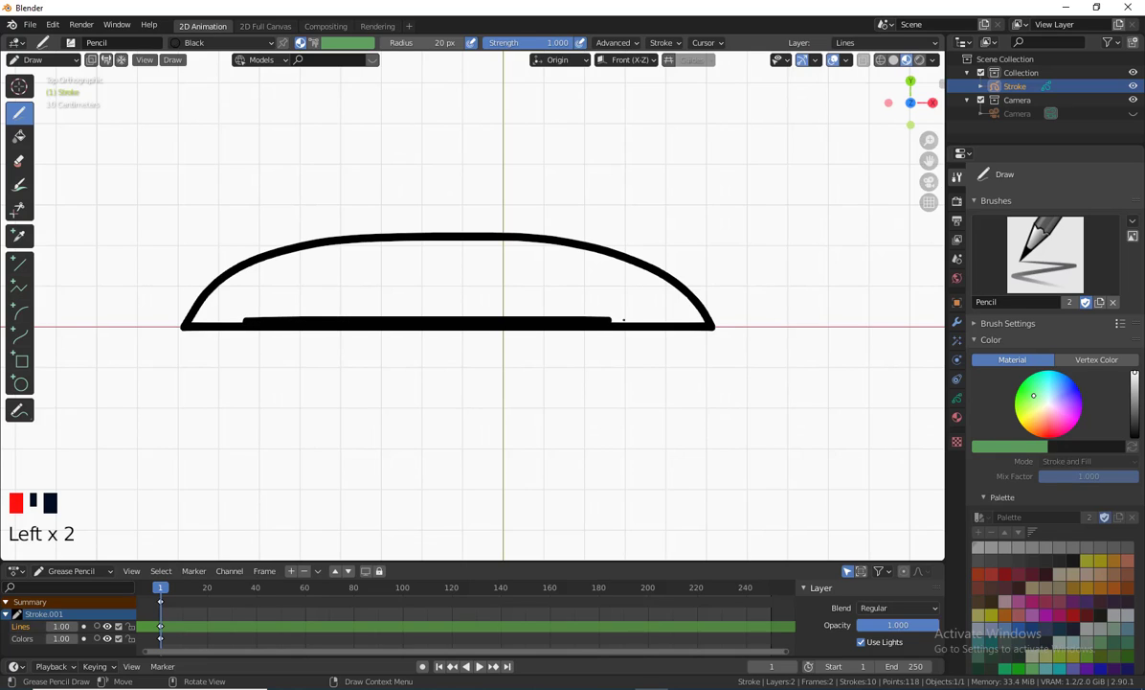
mouse_move(670, 435)
middle_down()
mouse_move(644, 463)
mouse_move(562, 382)
mouse_move(487, 347)
mouse_move(447, 386)
mouse_move(492, 440)
mouse_move(557, 369)
mouse_move(503, 375)
middle_up()
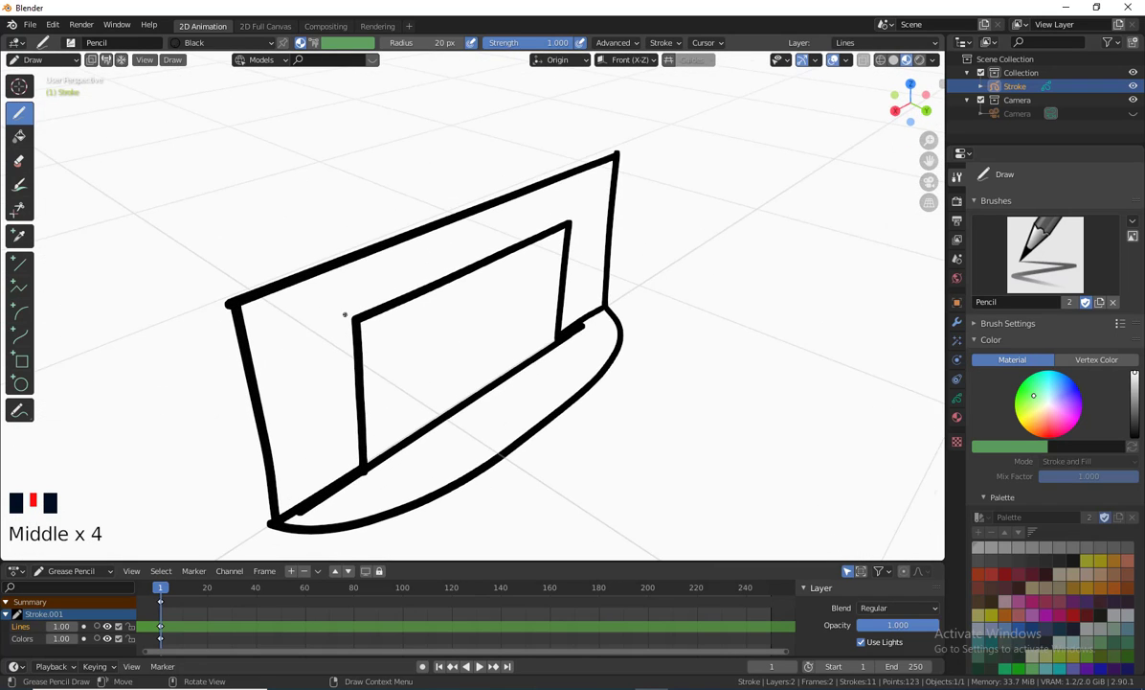
middle_drag(345, 314, 524, 423)
scroll(511, 414, down, 2)
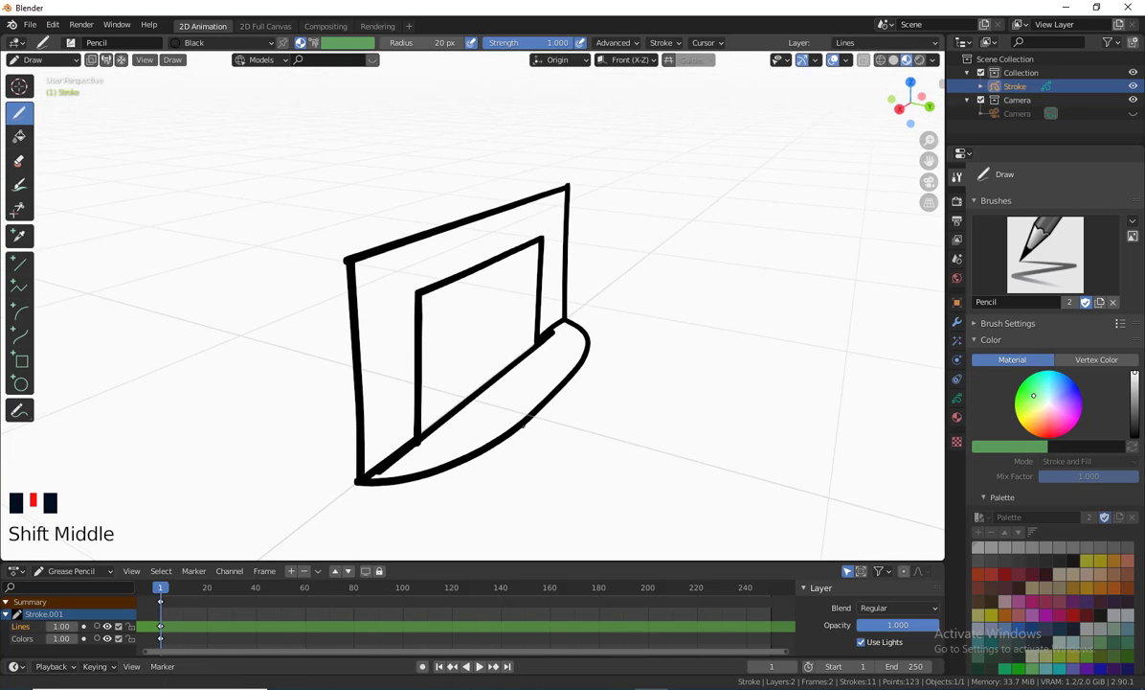
mouse_move(591, 310)
middle_down()
mouse_move(584, 466)
mouse_move(554, 401)
middle_up()
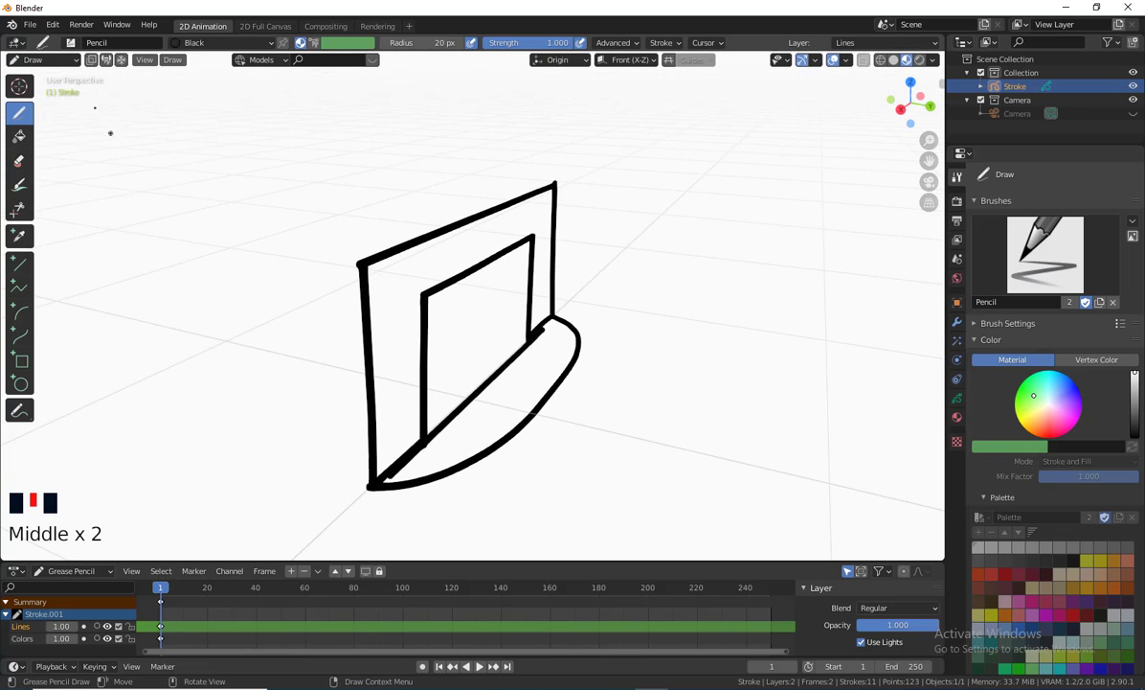
Step: Switch the Stroke object to Edit Mode and select the entire curved stroke using the stroke selection mode
click(49, 62)
middle_drag(400, 383, 614, 384)
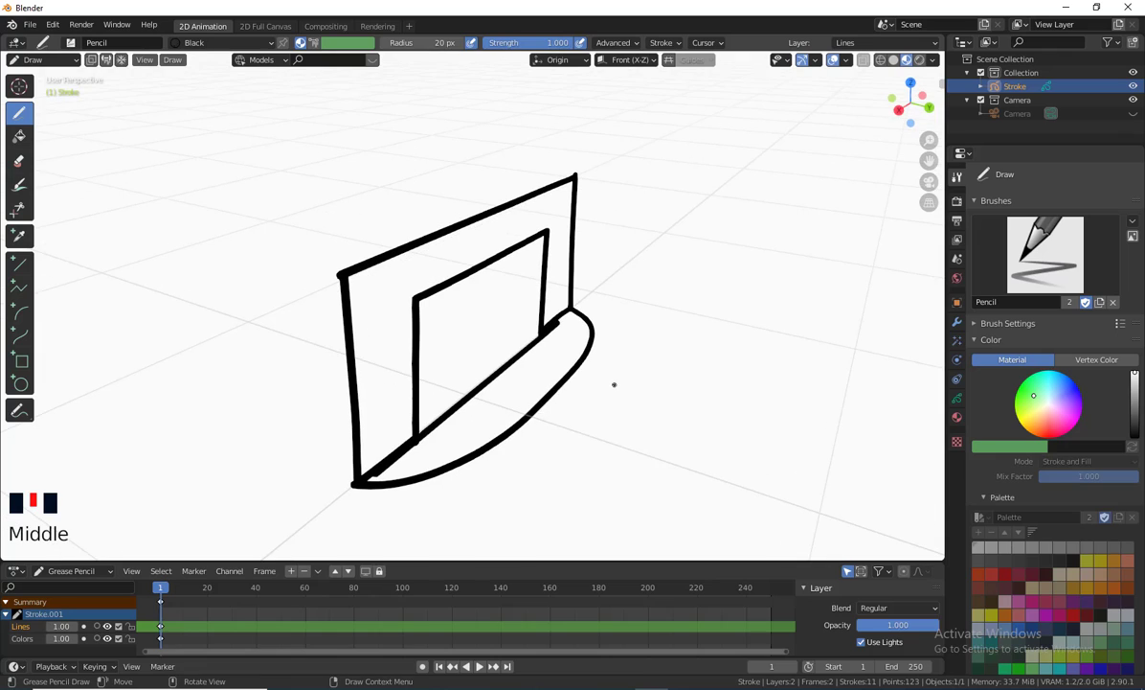
key(ctrl+Tab)
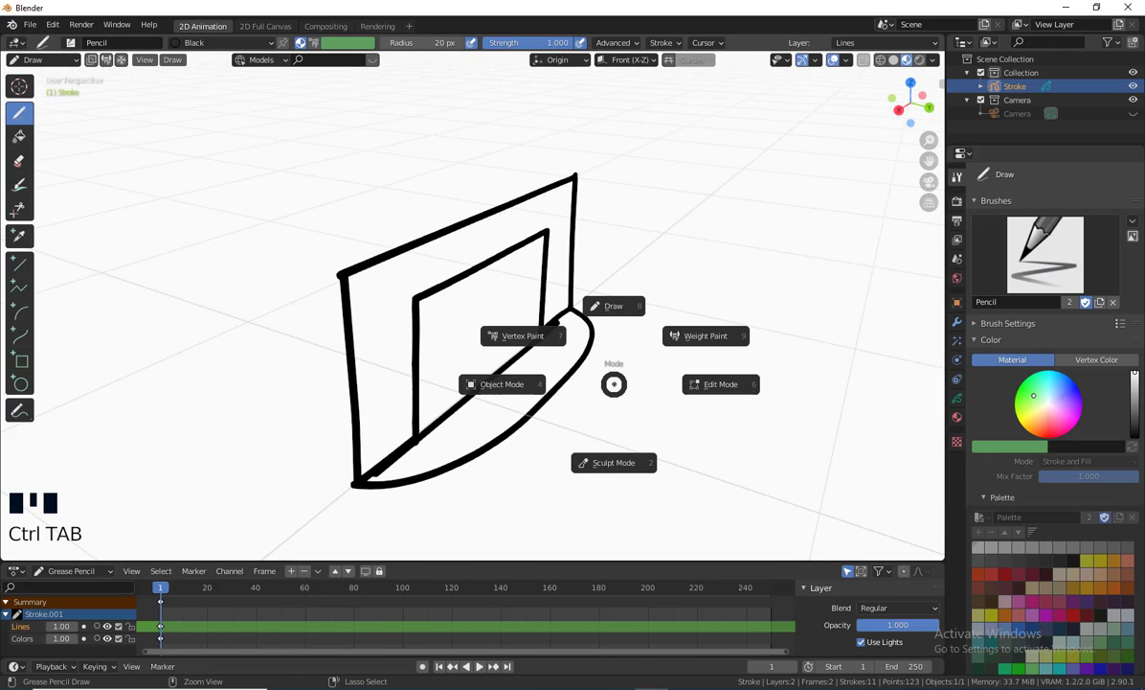
click(725, 386)
click(567, 386)
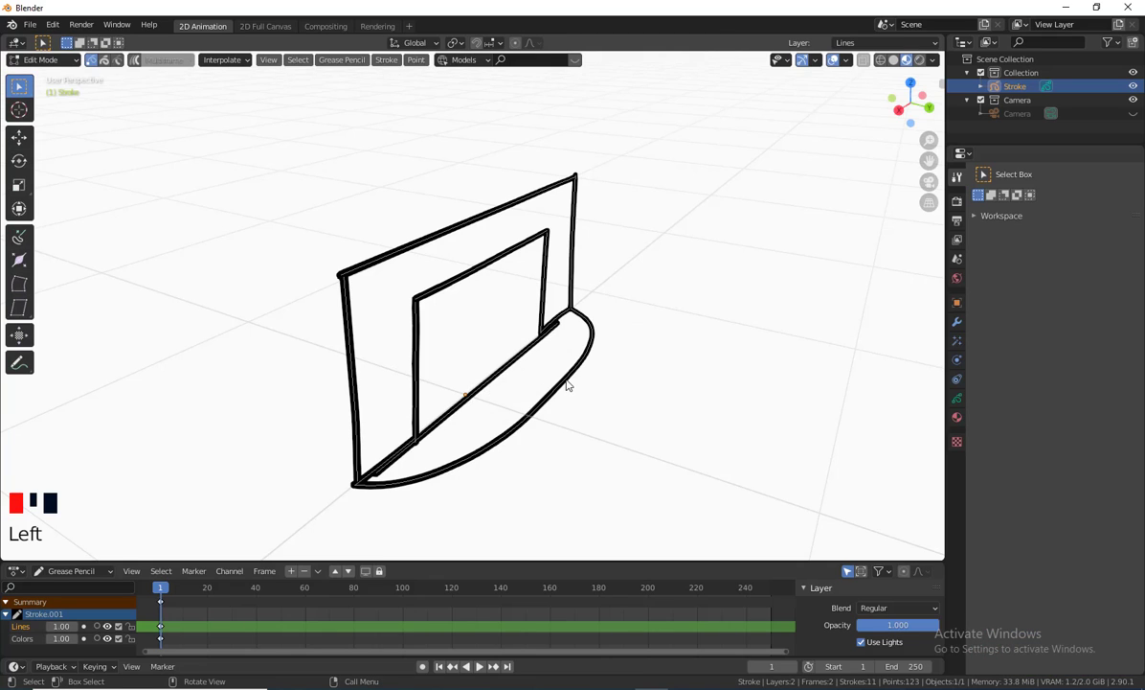
middle_drag(569, 390, 644, 436)
middle_drag(557, 413, 517, 402)
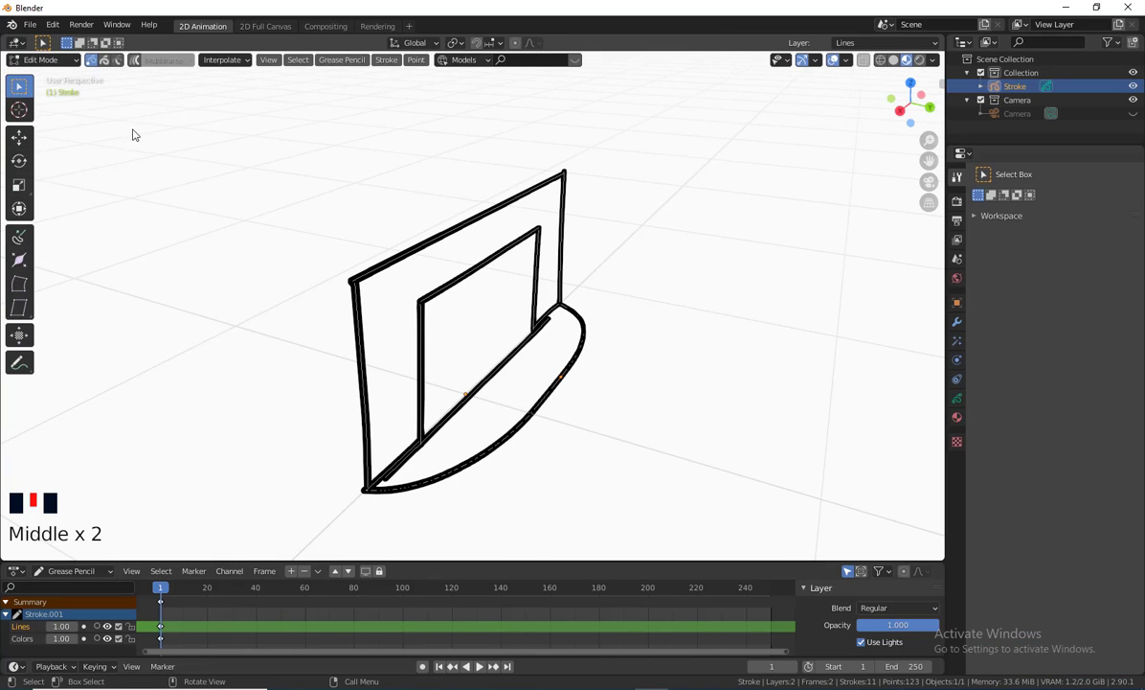
click(105, 61)
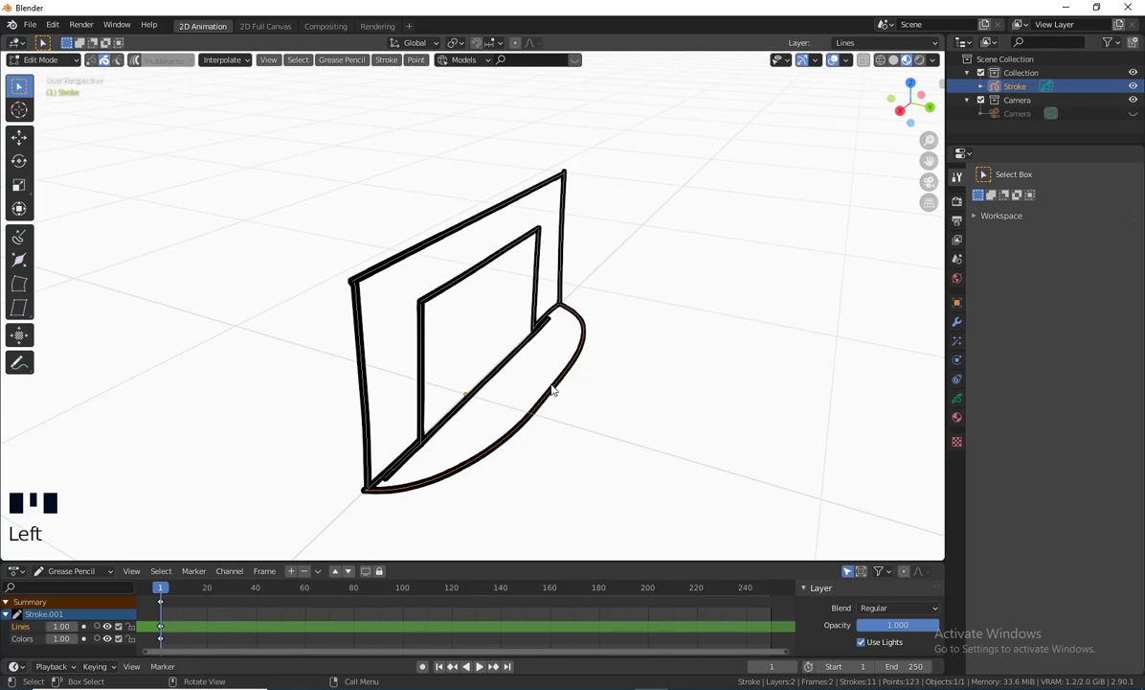
Step: Move the selected curved stroke up along the Z axis to the table outline's upper edge
mouse_move(660, 451)
middle_down()
mouse_move(688, 432)
mouse_move(628, 467)
mouse_move(622, 404)
mouse_move(644, 380)
middle_up()
scroll(636, 463, down, 1)
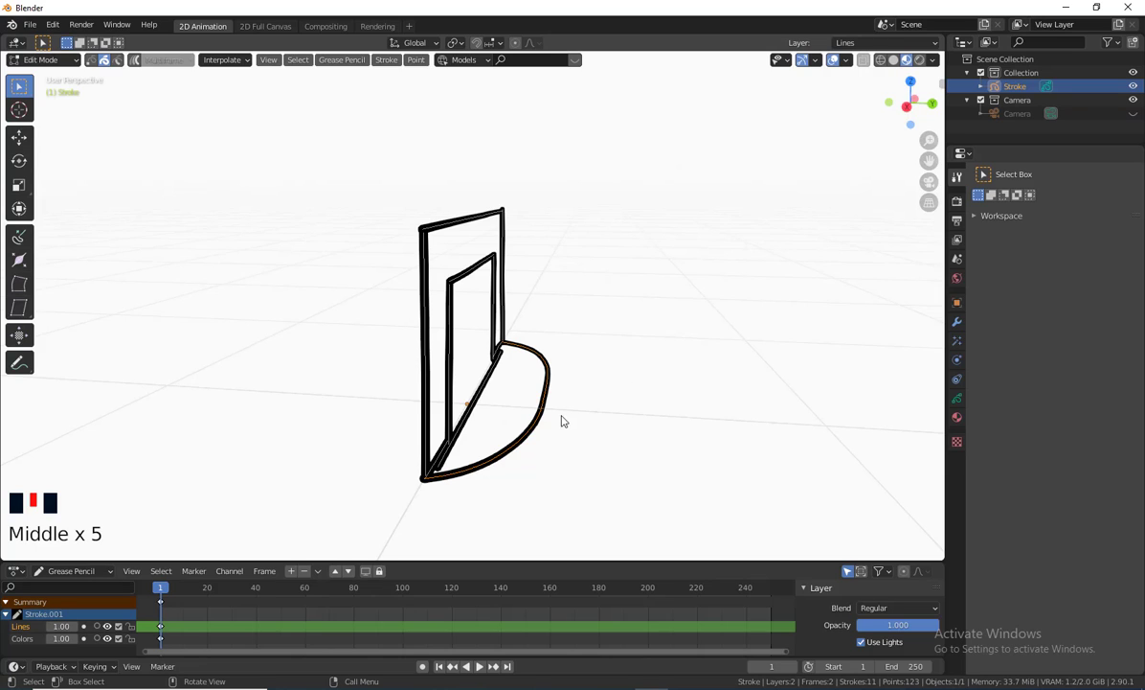
key(g)
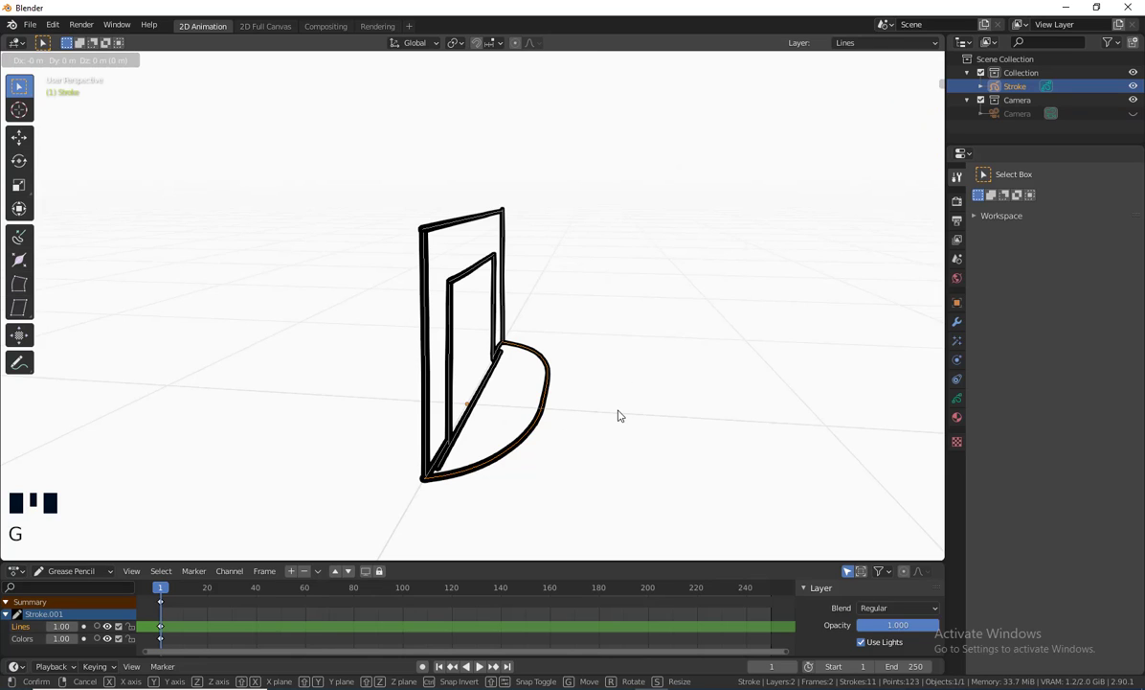
key(z)
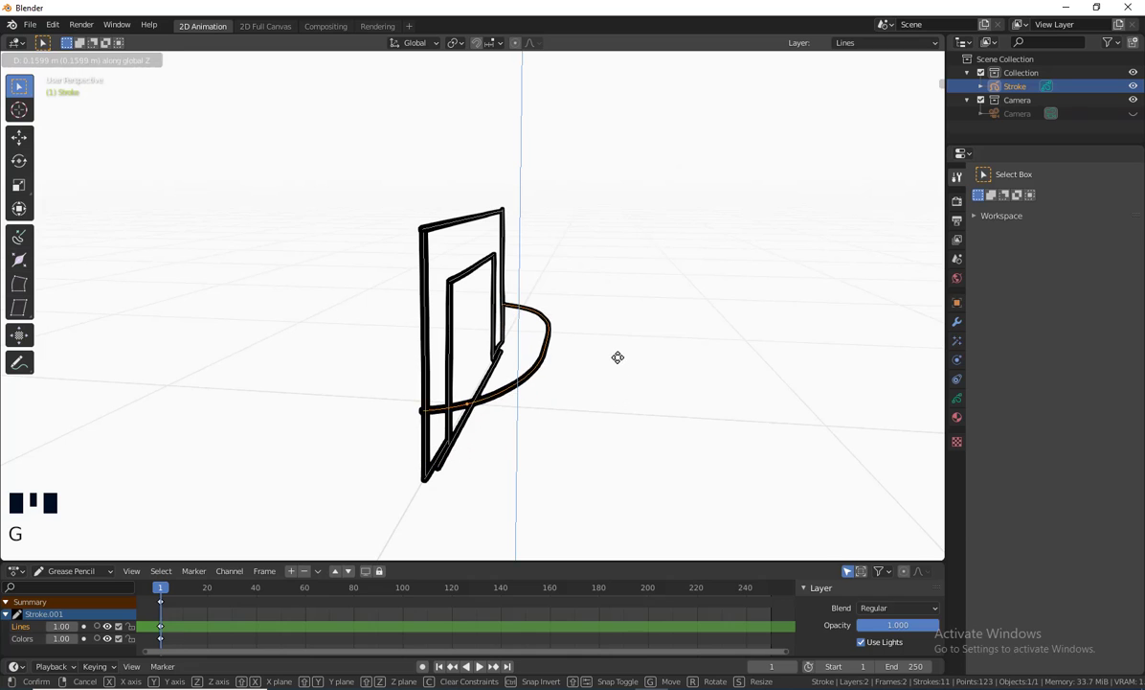
click(622, 233)
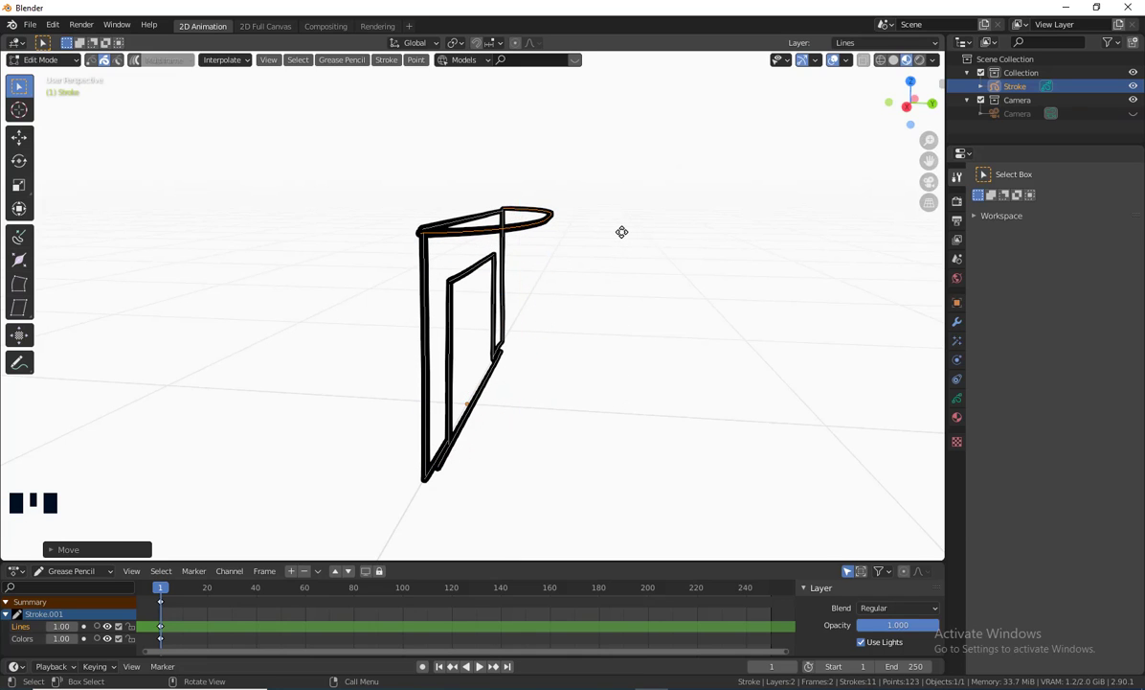
Step: Duplicate the selected curved stroke and place the copy straight below it along the Z axis, just above the inner table outline
scroll(527, 450, down, 2)
mouse_move(527, 451)
middle_down()
mouse_move(571, 482)
mouse_move(549, 481)
mouse_move(578, 465)
mouse_move(591, 478)
mouse_move(520, 232)
mouse_move(542, 287)
middle_up()
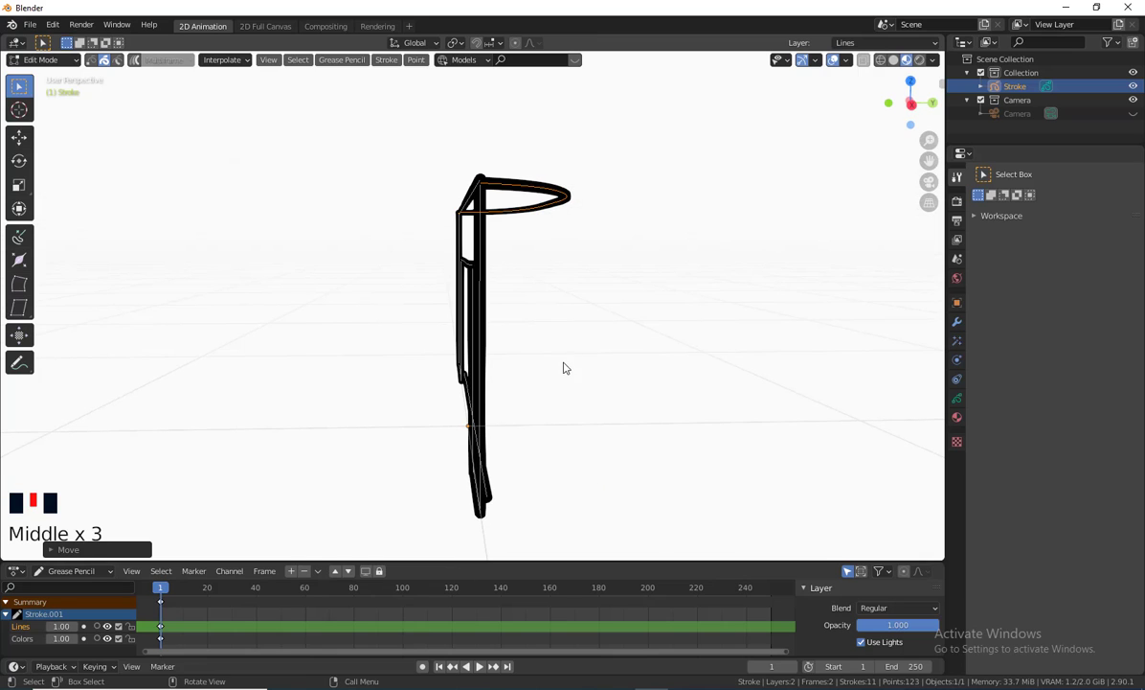
mouse_move(564, 368)
middle_down()
mouse_move(568, 386)
mouse_move(546, 279)
mouse_move(576, 337)
middle_up()
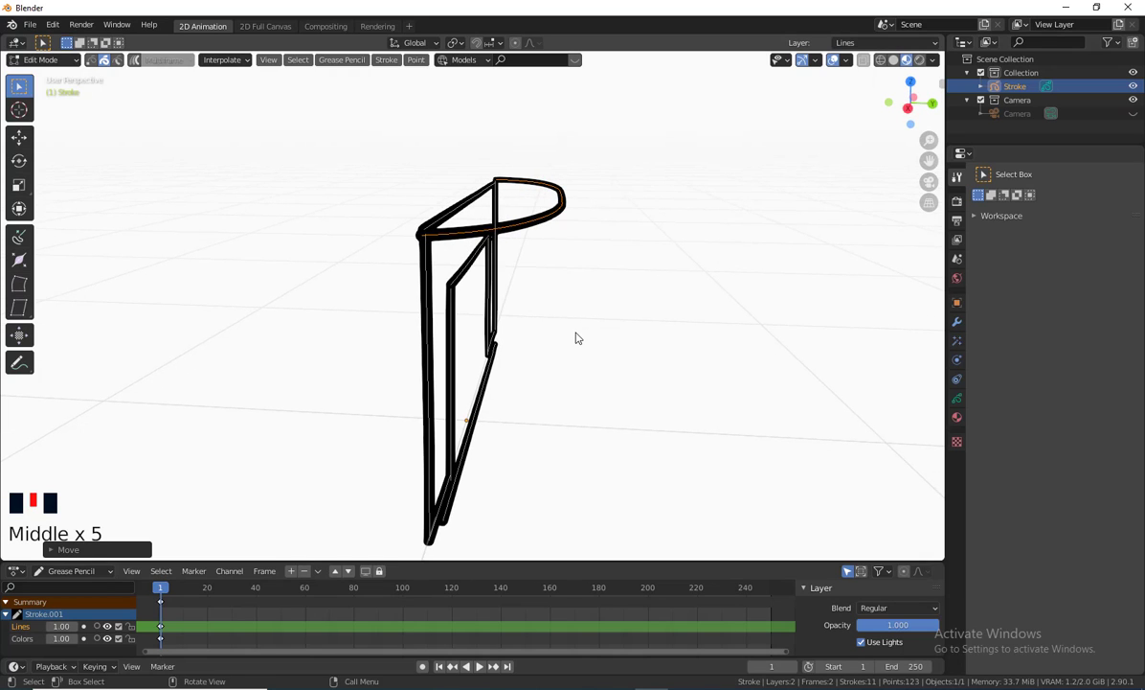
key(shift+d)
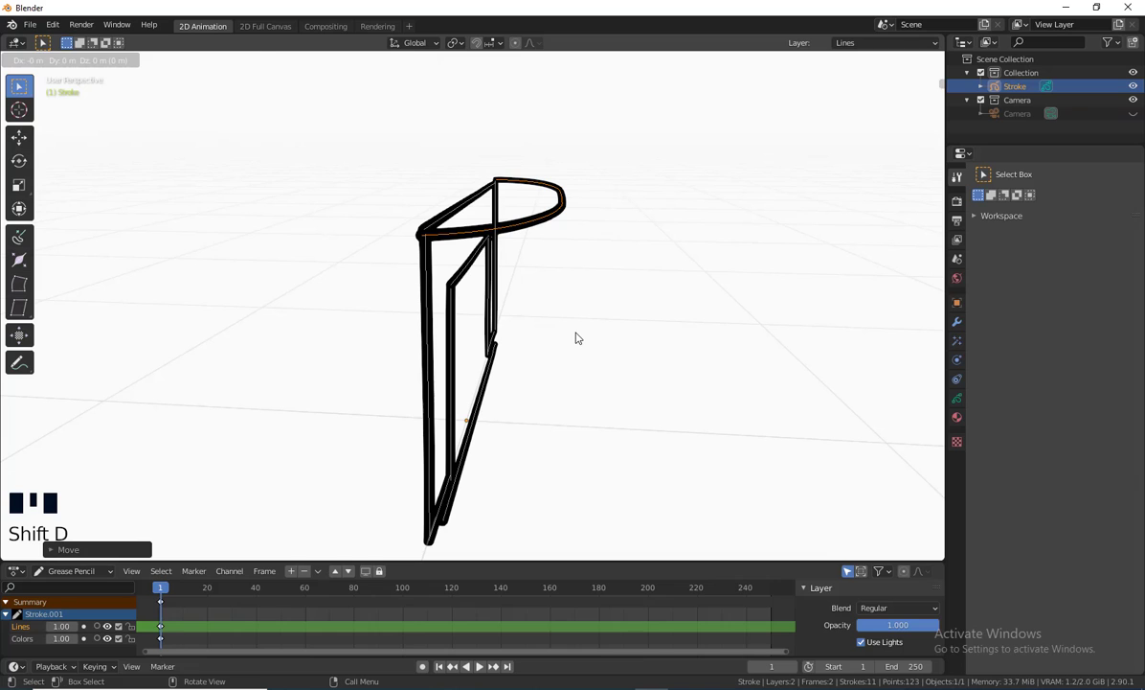
key(z)
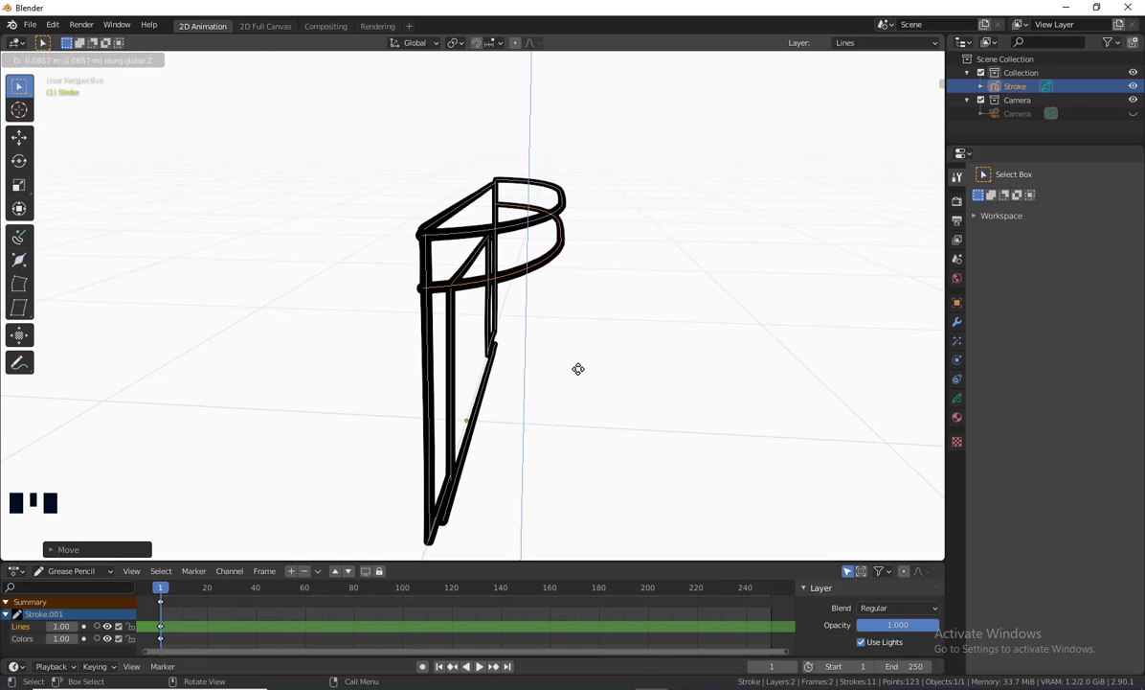
click(579, 375)
Step: Examine the two stacked curved strokes and the table outline from the front, side and rear
mouse_move(577, 381)
middle_down()
mouse_move(549, 455)
mouse_move(332, 423)
mouse_move(469, 470)
middle_up()
scroll(363, 447, up, 2)
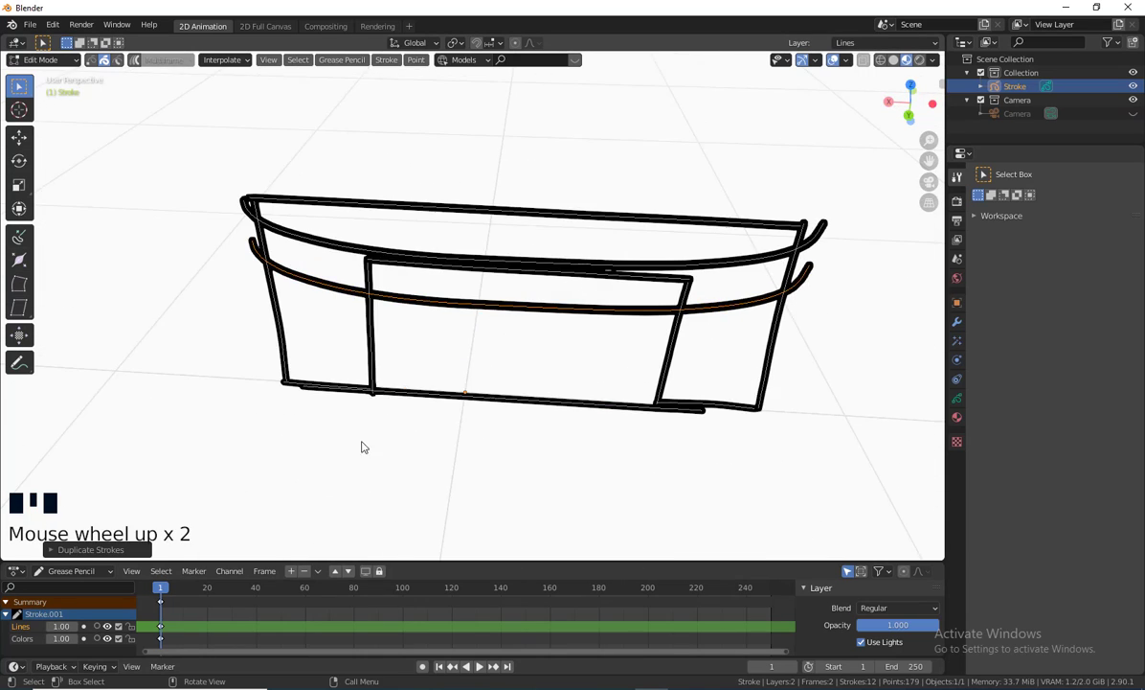
mouse_move(363, 448)
middle_down()
mouse_move(491, 417)
mouse_move(537, 478)
mouse_move(604, 234)
middle_up()
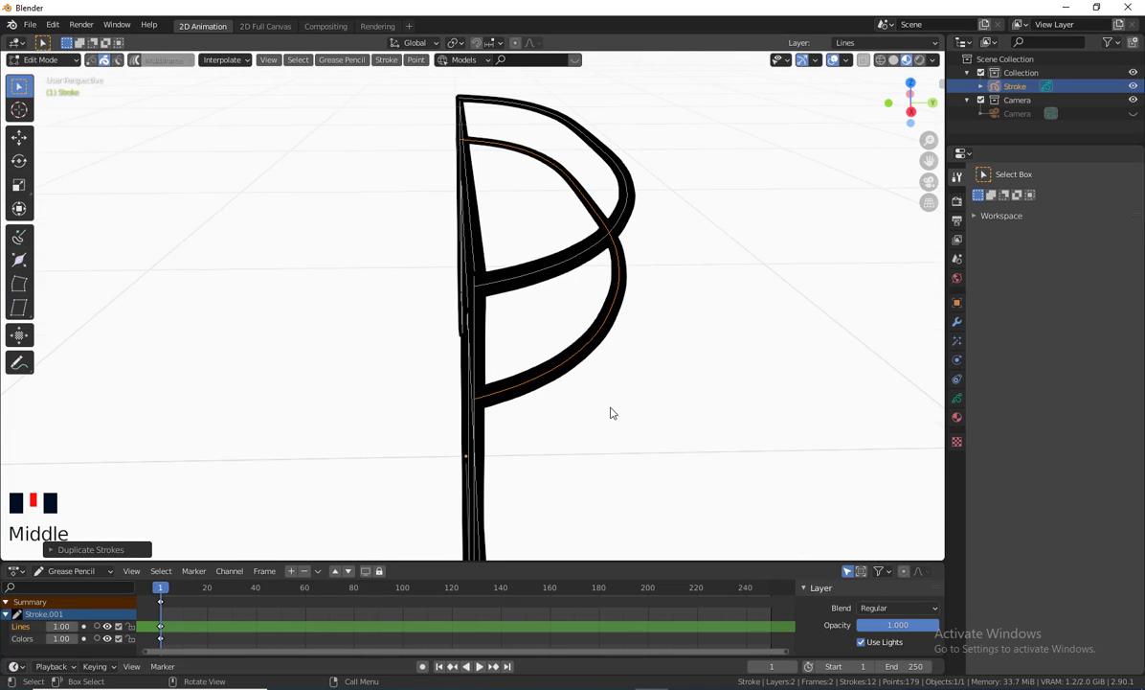
middle_drag(612, 413, 600, 129)
middle_drag(617, 268, 683, 388)
scroll(483, 379, down, 3)
scroll(603, 359, up, 1)
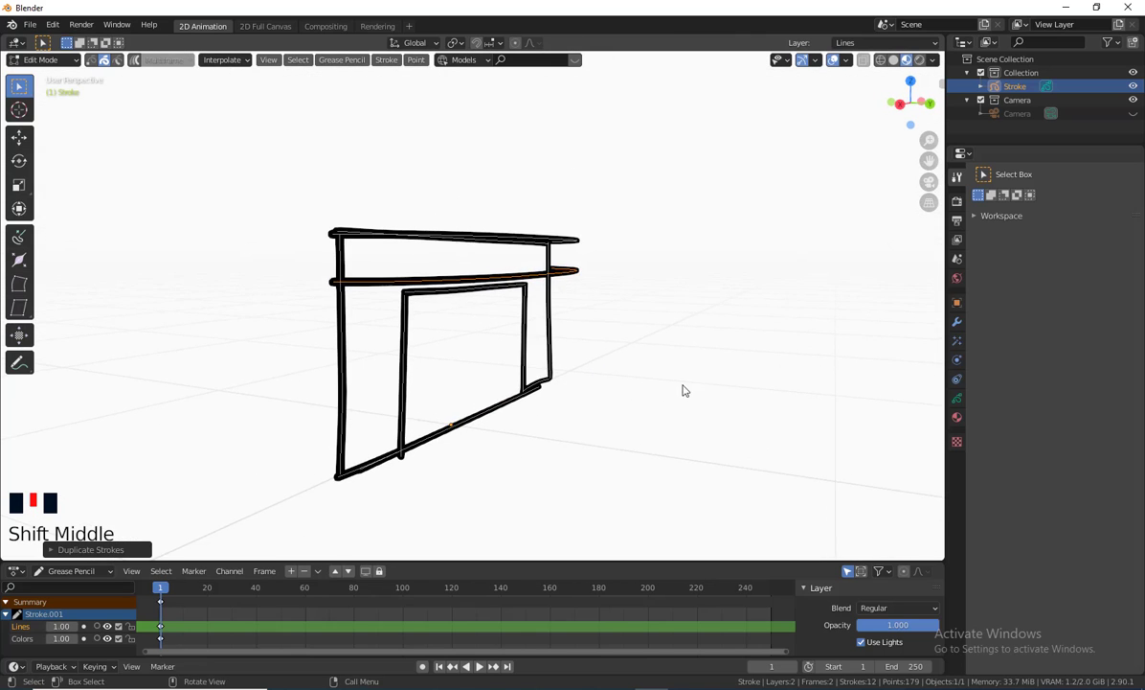
scroll(654, 391, up, 3)
scroll(585, 387, down, 1)
mouse_move(586, 387)
middle_down()
mouse_move(660, 414)
mouse_move(591, 465)
mouse_move(641, 322)
mouse_move(533, 246)
mouse_move(489, 340)
mouse_move(532, 356)
mouse_move(519, 370)
mouse_move(565, 237)
middle_up()
scroll(642, 322, down, 2)
mouse_move(617, 337)
middle_down()
mouse_move(607, 345)
mouse_move(556, 271)
middle_up()
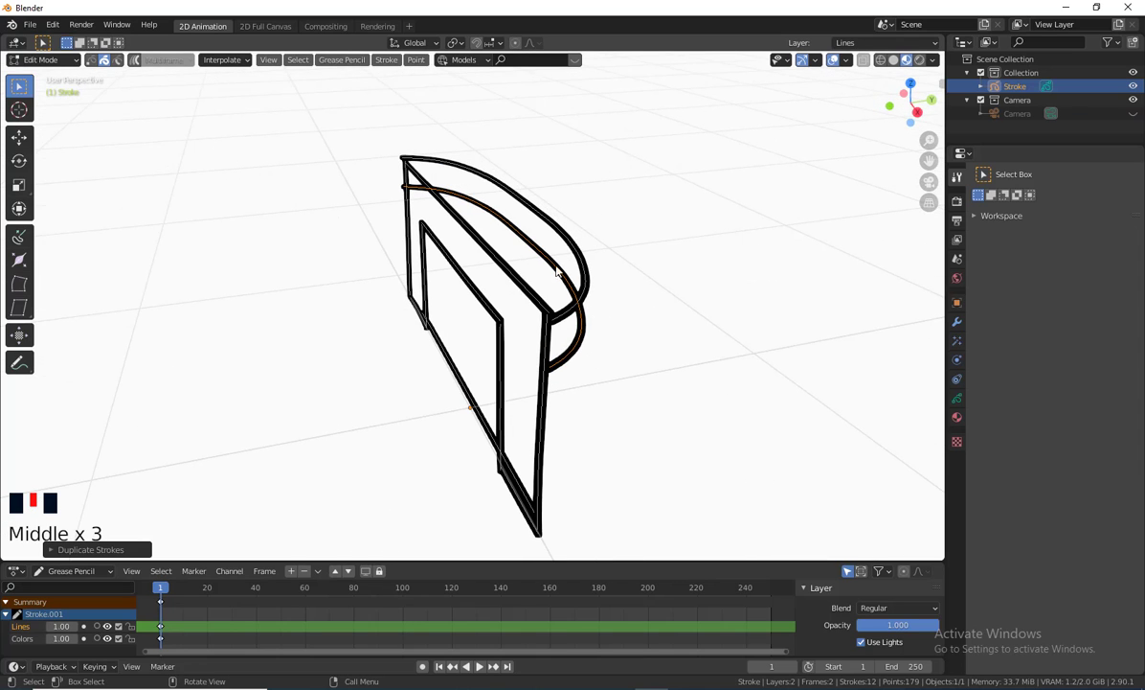
mouse_move(461, 171)
middle_down()
mouse_move(560, 414)
mouse_move(553, 353)
mouse_move(584, 327)
mouse_move(552, 376)
mouse_move(608, 365)
mouse_move(577, 383)
mouse_move(519, 373)
mouse_move(537, 345)
mouse_move(480, 322)
mouse_move(569, 327)
mouse_move(519, 314)
middle_up()
scroll(518, 356, down, 1)
scroll(609, 365, down, 1)
scroll(519, 315, up, 2)
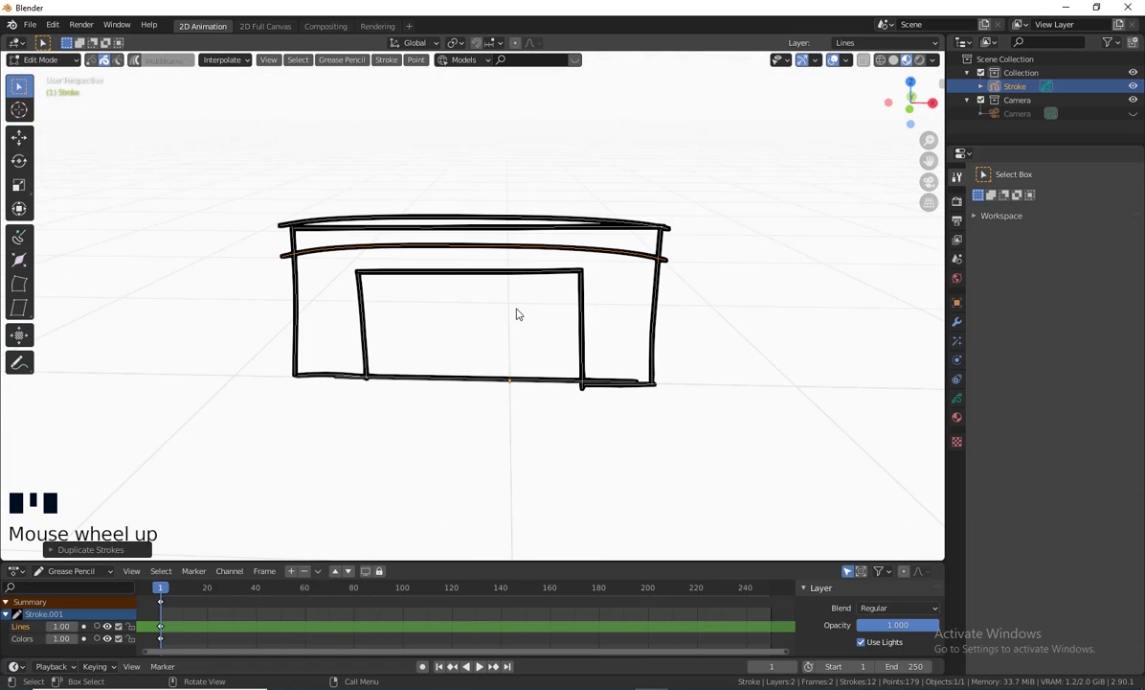
mouse_move(591, 314)
shift+middle_down()
mouse_move(665, 390)
mouse_move(585, 366)
shift+middle_up()
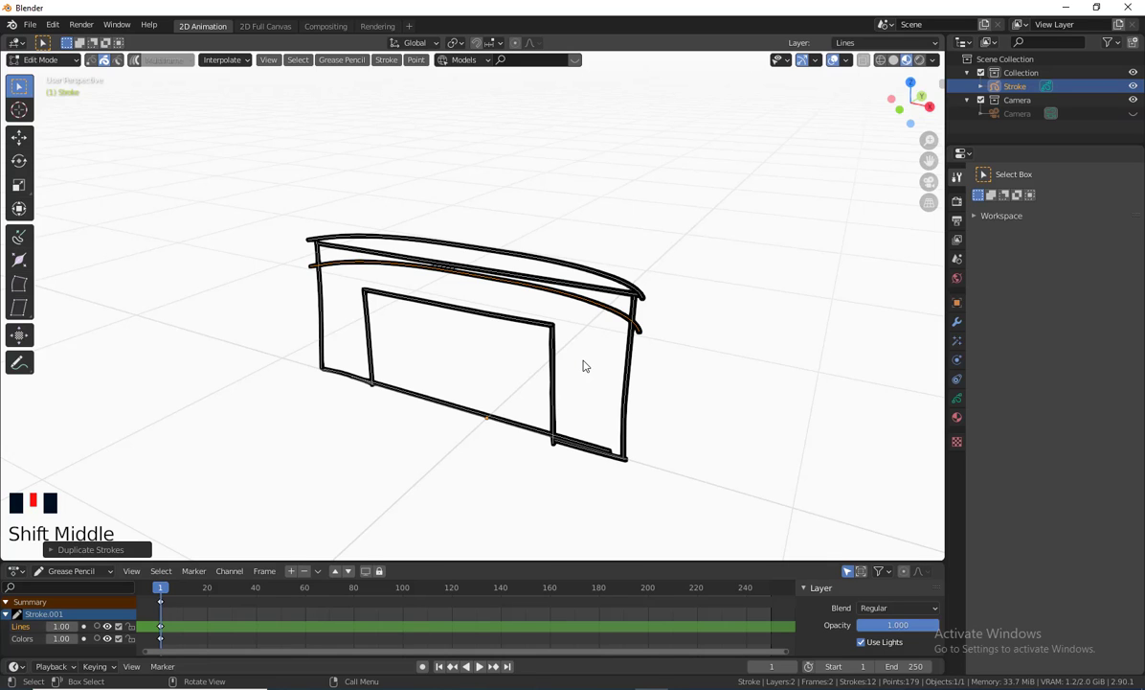
mouse_move(583, 363)
middle_down()
mouse_move(557, 366)
mouse_move(614, 358)
middle_up()
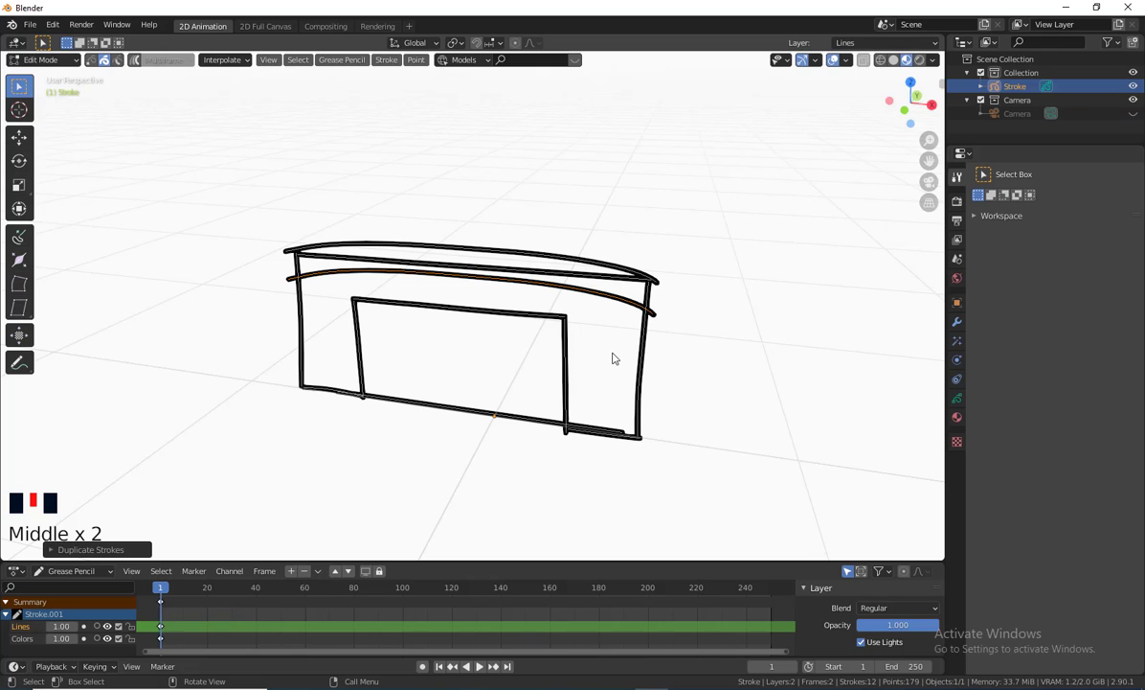
middle_drag(647, 156, 632, 159)
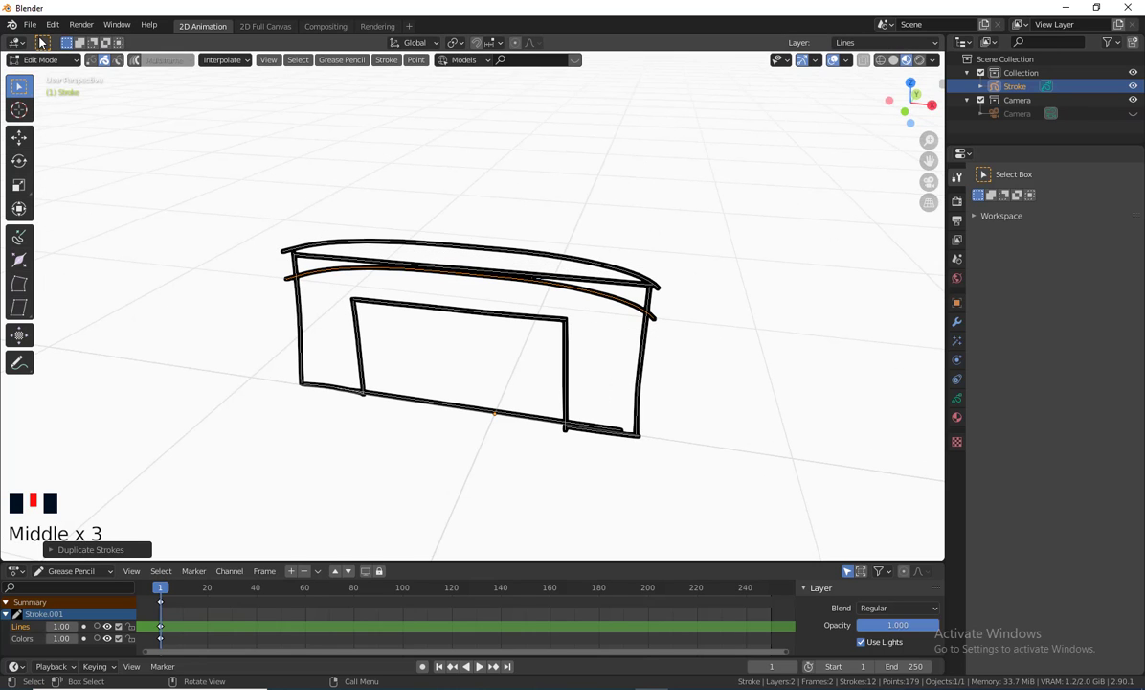
mouse_move(334, 298)
middle_down()
mouse_move(491, 319)
mouse_move(445, 295)
mouse_move(493, 297)
mouse_move(379, 288)
middle_up()
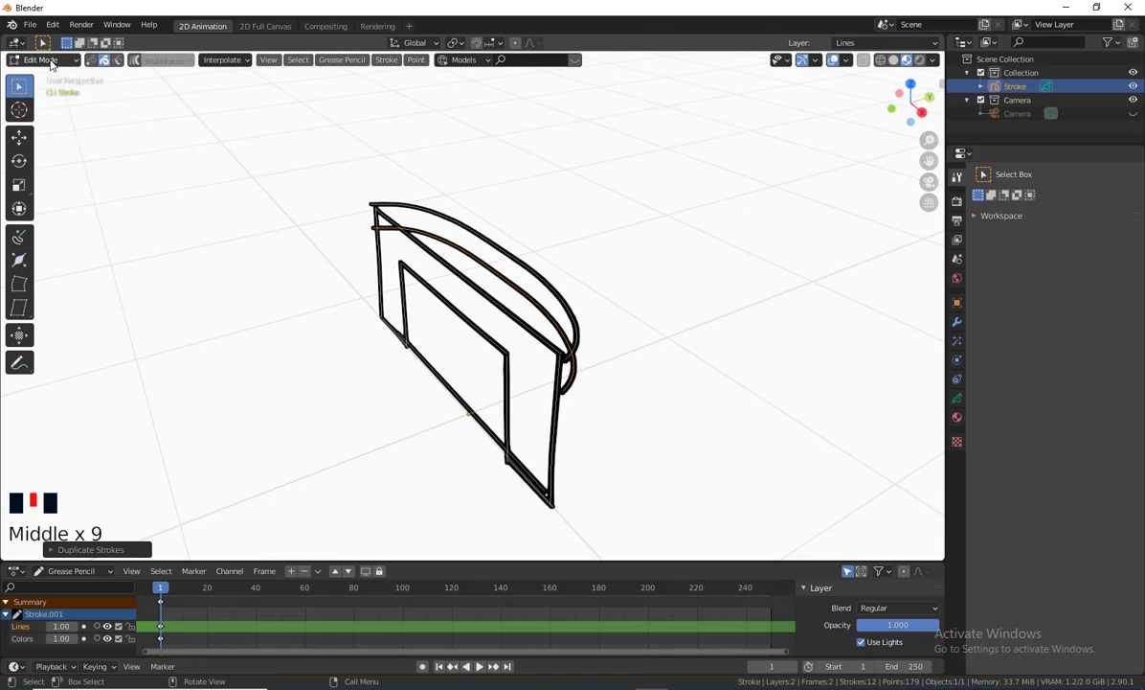
Step: Select all strokes of the table drawing in Edit Mode and delete their points
click(45, 60)
click(43, 90)
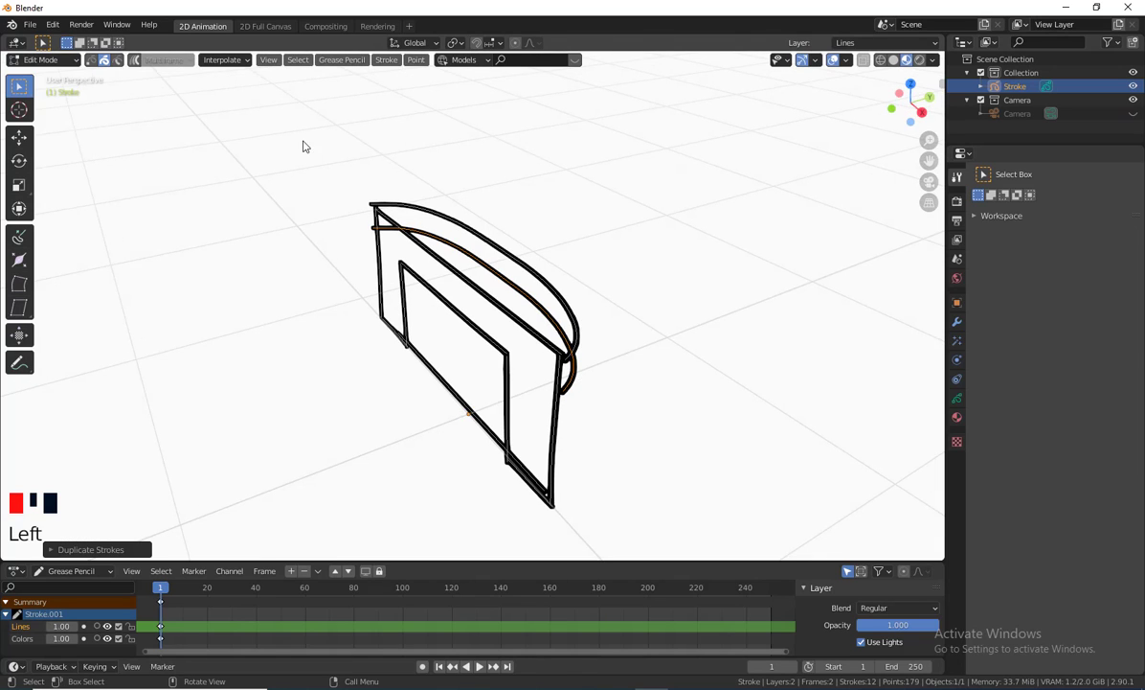
drag(302, 145, 670, 536)
middle_click(639, 443)
key(Delete)
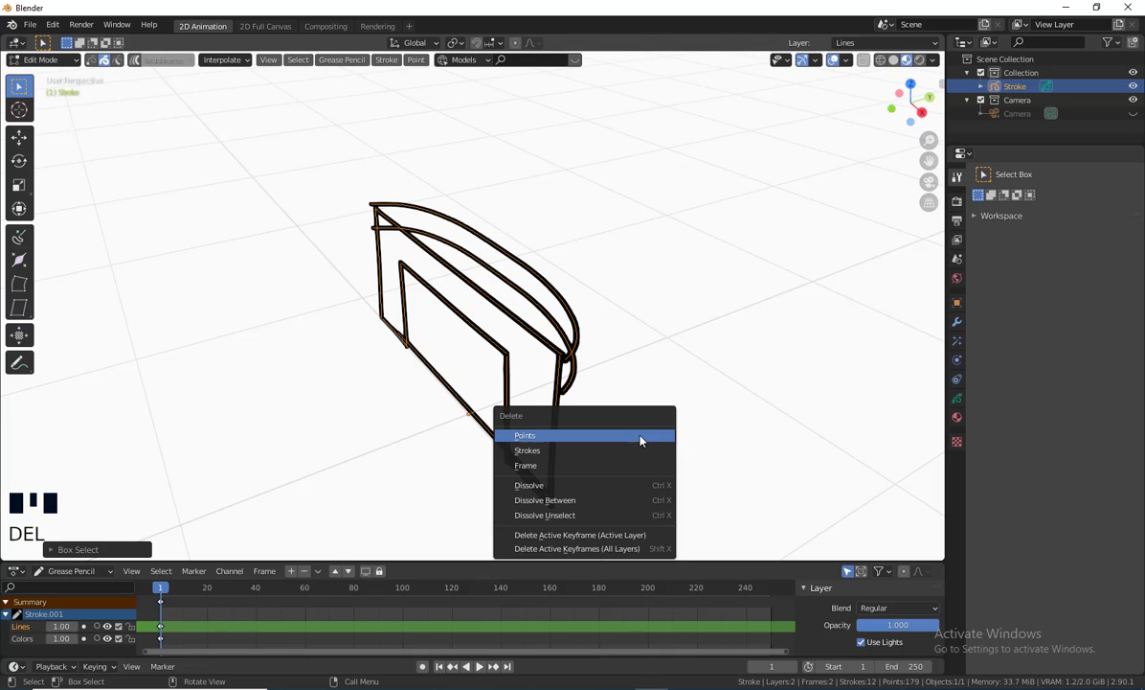
click(562, 437)
middle_drag(481, 420, 617, 403)
scroll(499, 353, down, 2)
middle_drag(555, 375, 549, 415)
shift+middle_drag(453, 297, 470, 330)
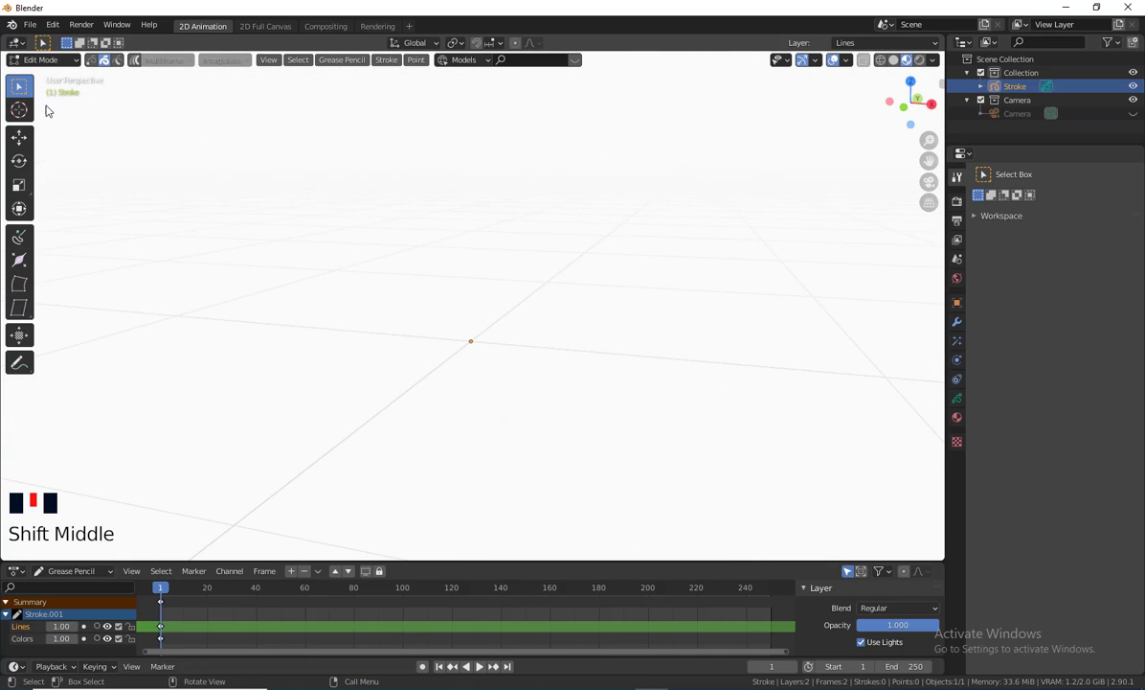
click(40, 60)
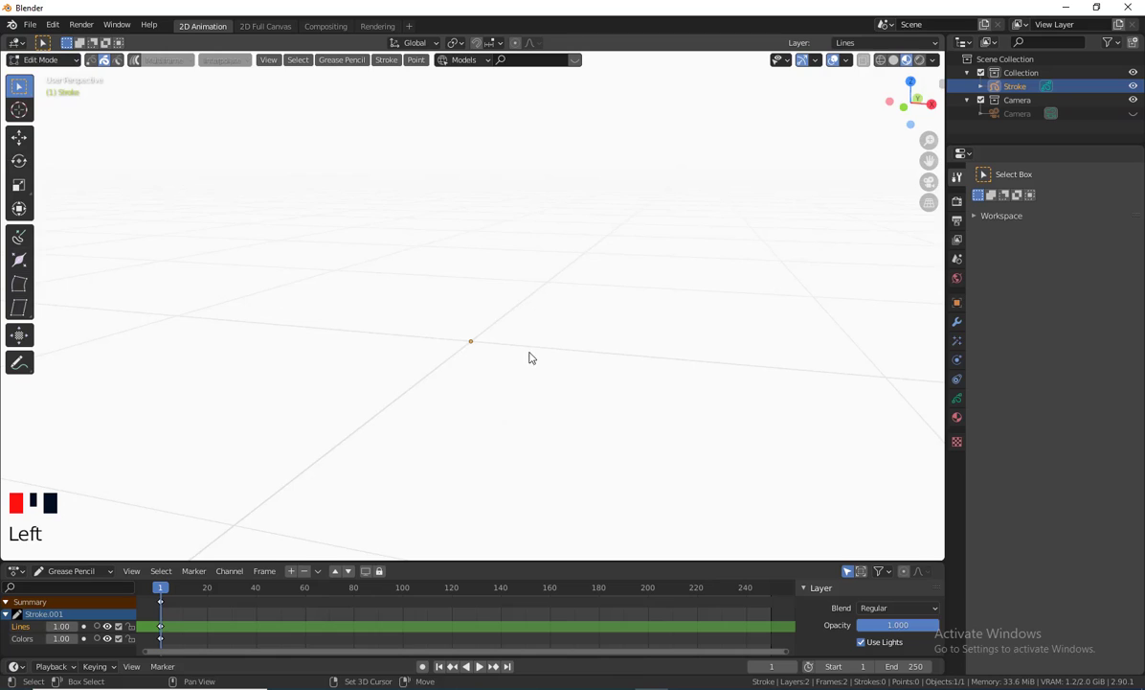
shift+middle_drag(530, 358, 500, 355)
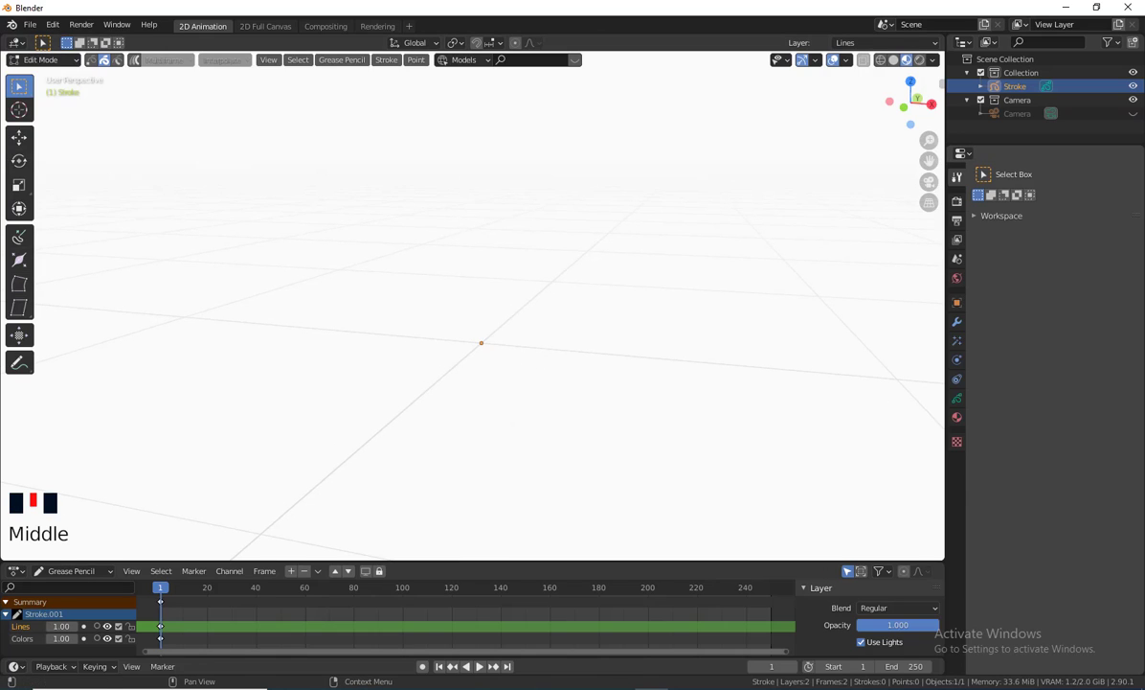
scroll(493, 356, up, 2)
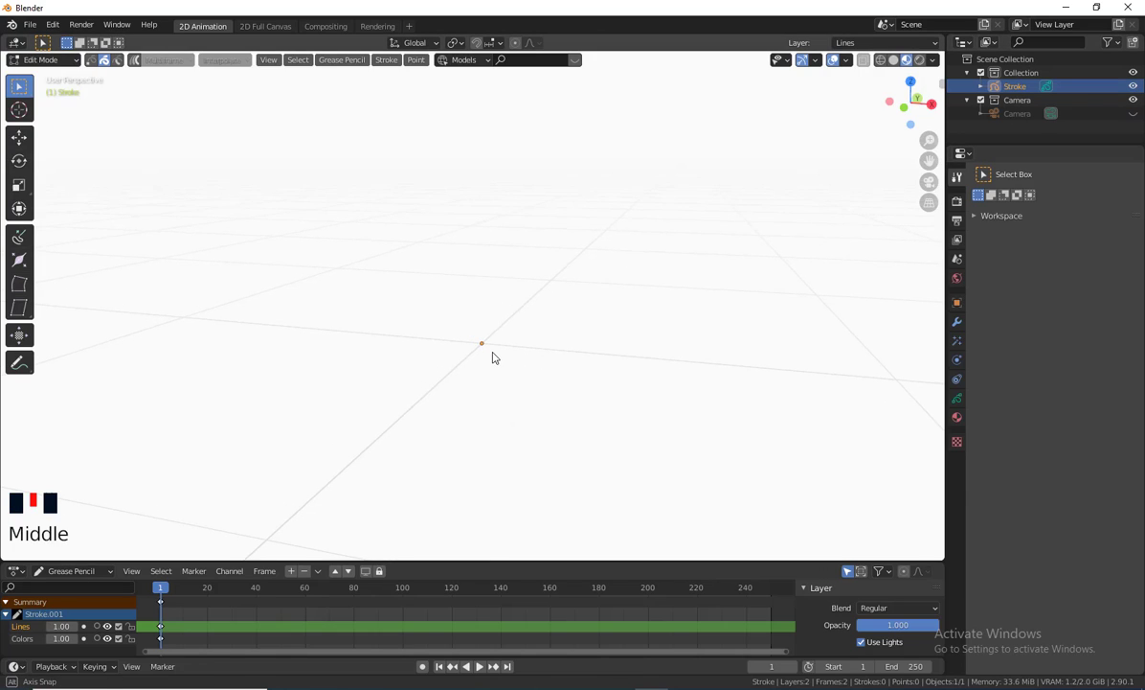
shift+middle_drag(536, 323, 610, 300)
shift+middle_drag(555, 182, 591, 175)
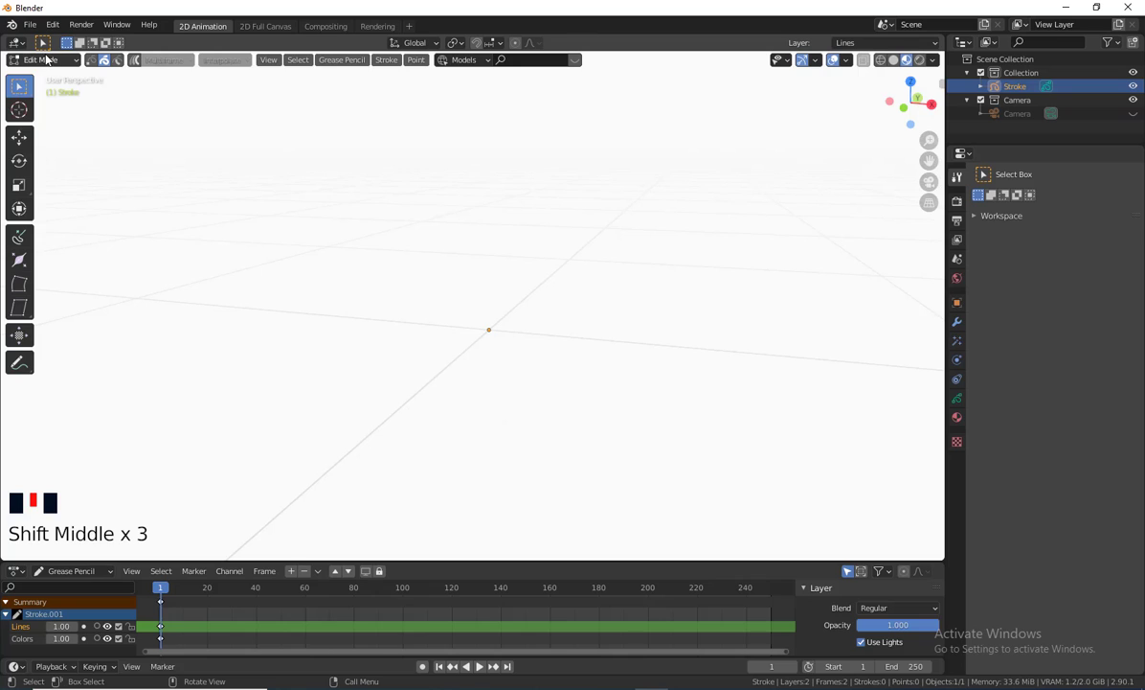
Step: Switch the Stroke object to Draw Mode and check the drawing plane options, keeping Front (X-Z)
click(46, 59)
click(51, 124)
mouse_move(529, 307)
shift+middle_down()
mouse_move(583, 308)
mouse_move(518, 326)
shift+middle_up()
click(630, 61)
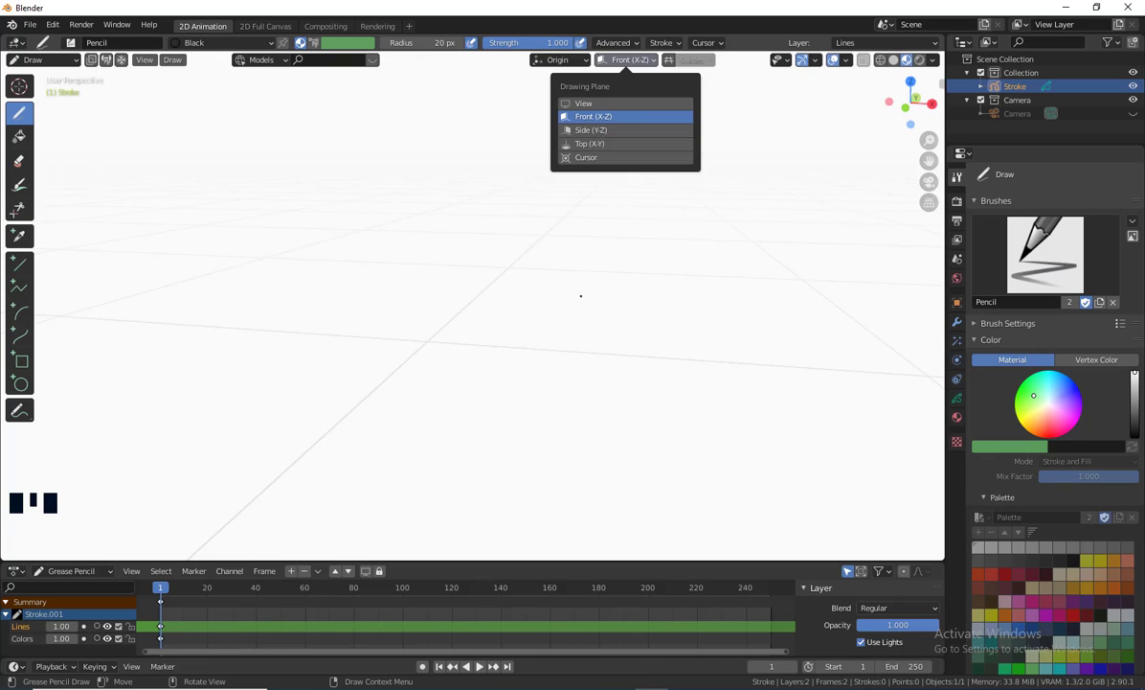
middle_drag(584, 297, 589, 299)
Step: Try drawing a freehand rectangle about 80 cm wide and 40 cm tall in the front view, and undo it
key(KP_1)
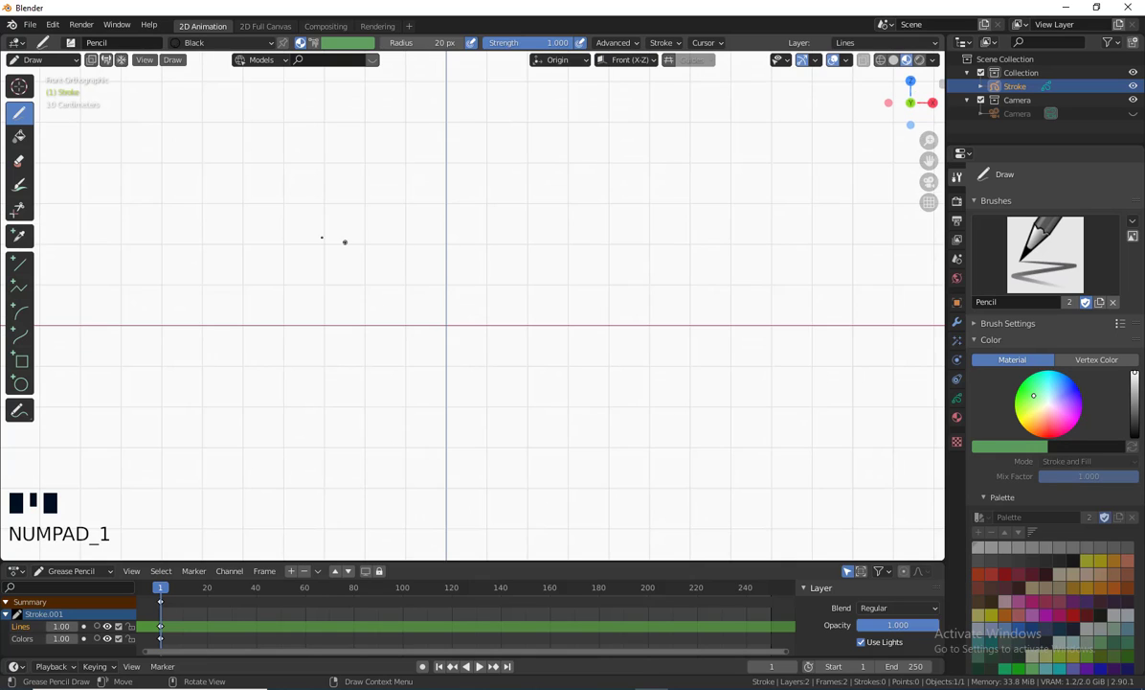
mouse_move(319, 237)
mouse_down()
mouse_move(616, 253)
mouse_move(583, 409)
mouse_move(306, 268)
mouse_move(321, 228)
mouse_up()
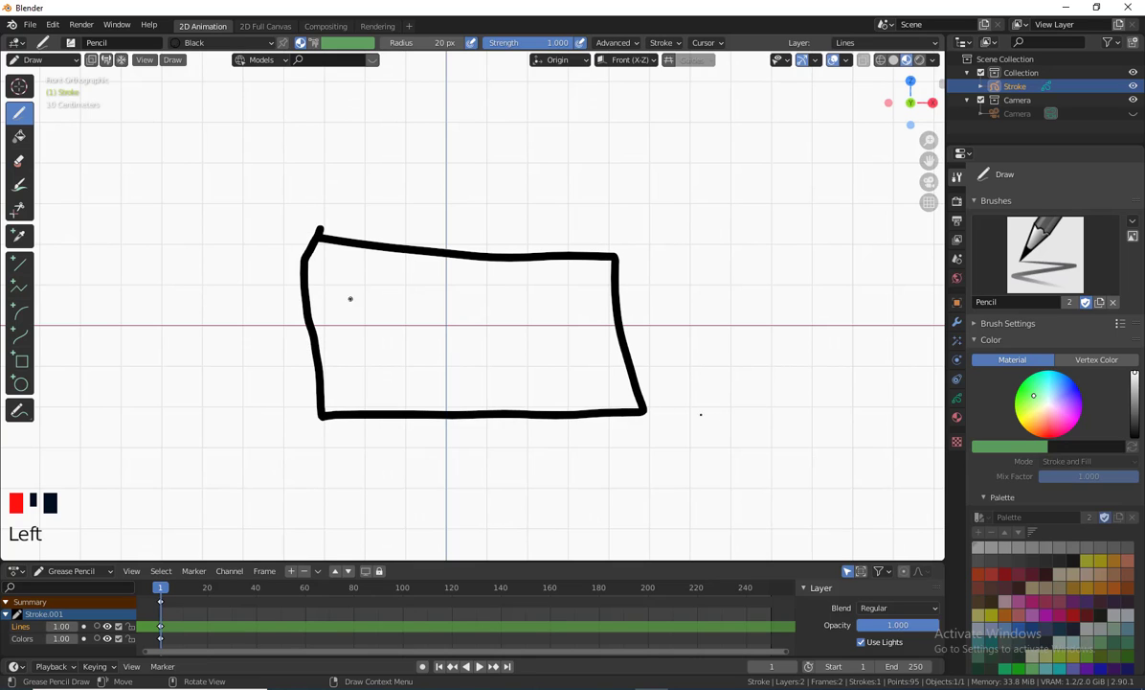
mouse_move(700, 414)
middle_down()
mouse_move(715, 416)
mouse_move(557, 429)
mouse_move(656, 130)
middle_up()
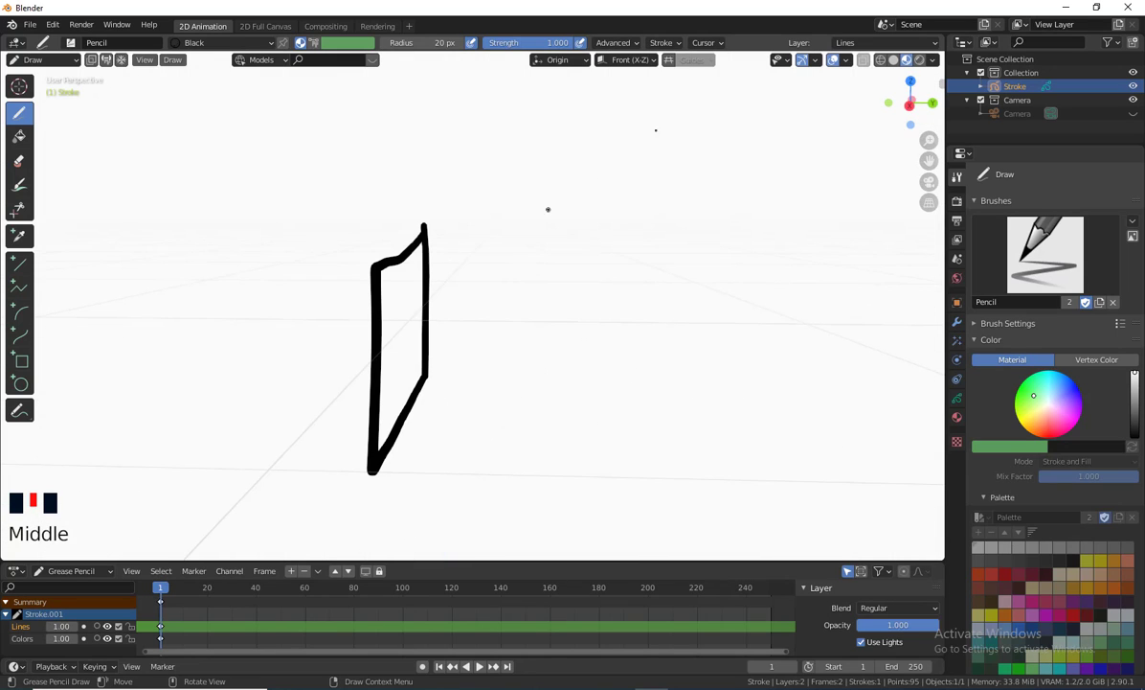
middle_drag(462, 307, 585, 371)
scroll(577, 352, down, 2)
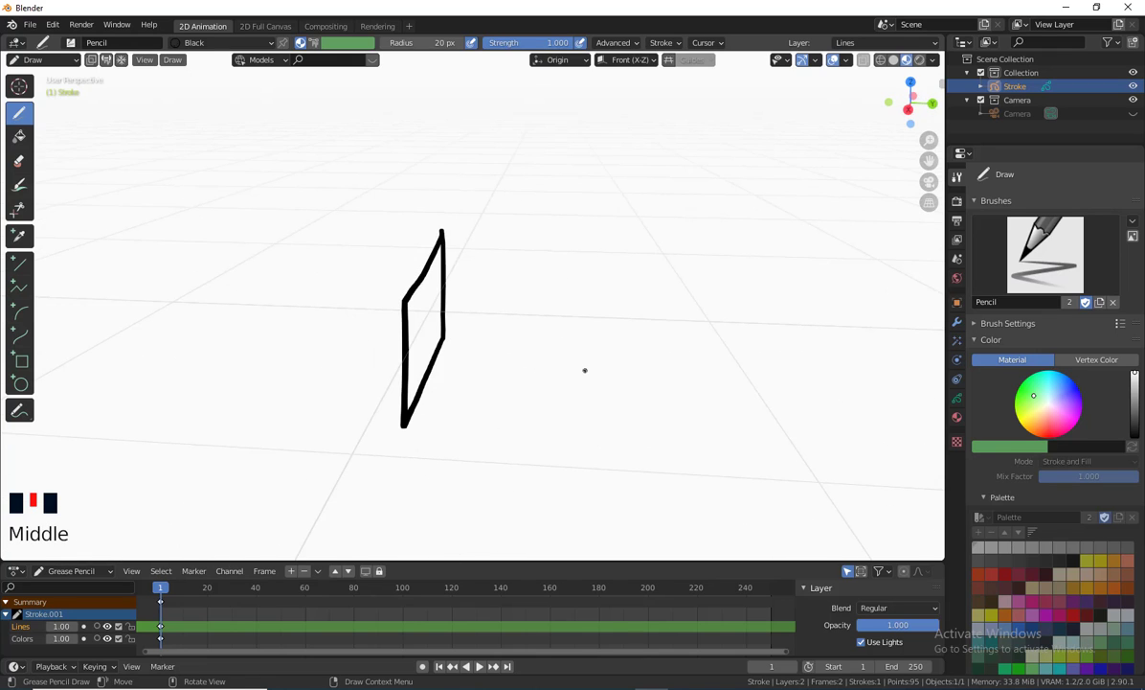
key(ctrl+z)
scroll(584, 372, up, 2)
scroll(574, 375, down, 1)
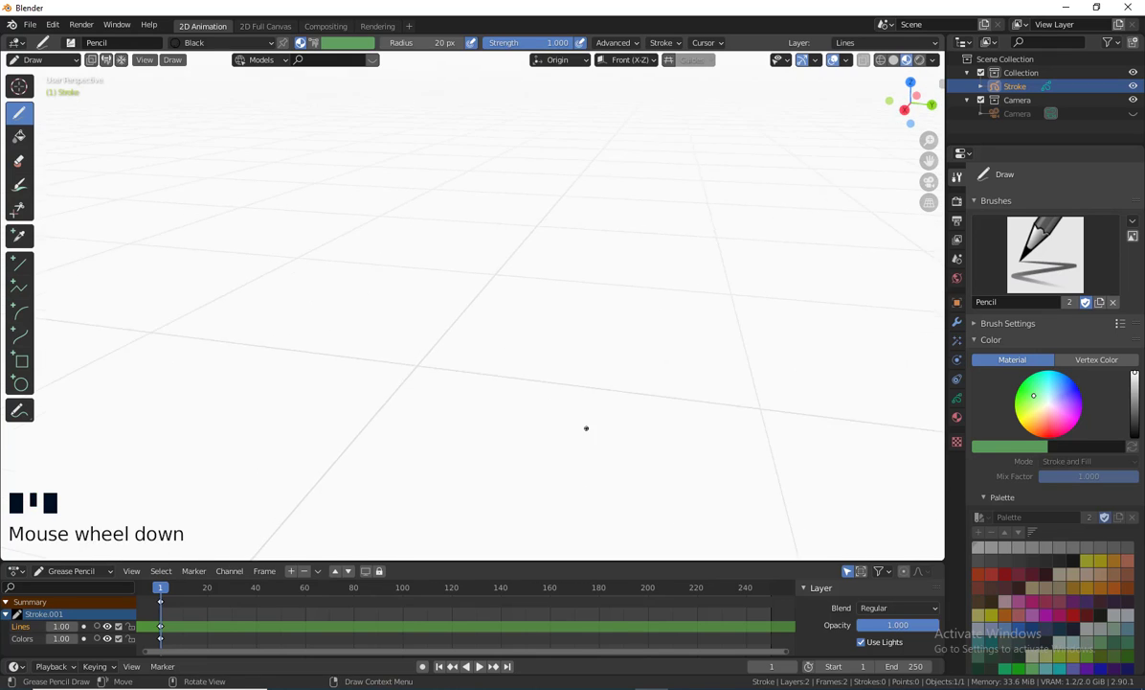
Step: Draw an upright rectangle about 20 cm wide and 40 cm tall on the Front (X-Z) plane, standing on the X axis at the origin
mouse_move(588, 427)
middle_down()
mouse_move(545, 403)
mouse_move(570, 383)
mouse_move(527, 332)
mouse_move(574, 258)
mouse_move(573, 309)
mouse_move(557, 329)
mouse_move(652, 128)
middle_up()
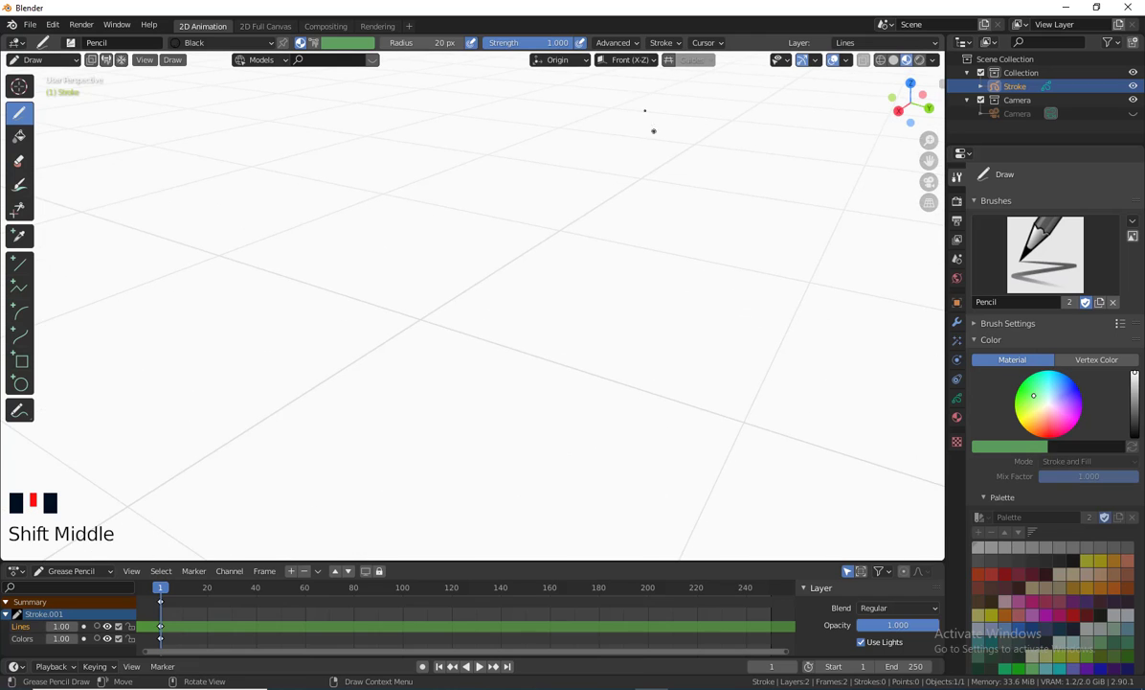
click(632, 61)
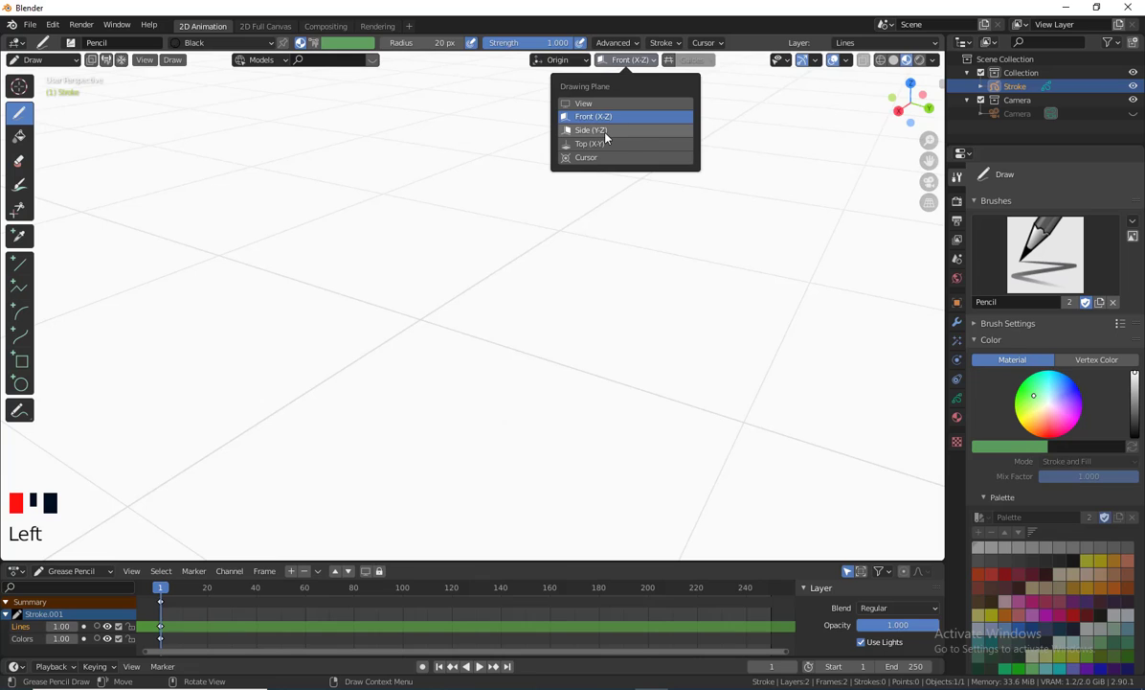
middle_click(427, 383)
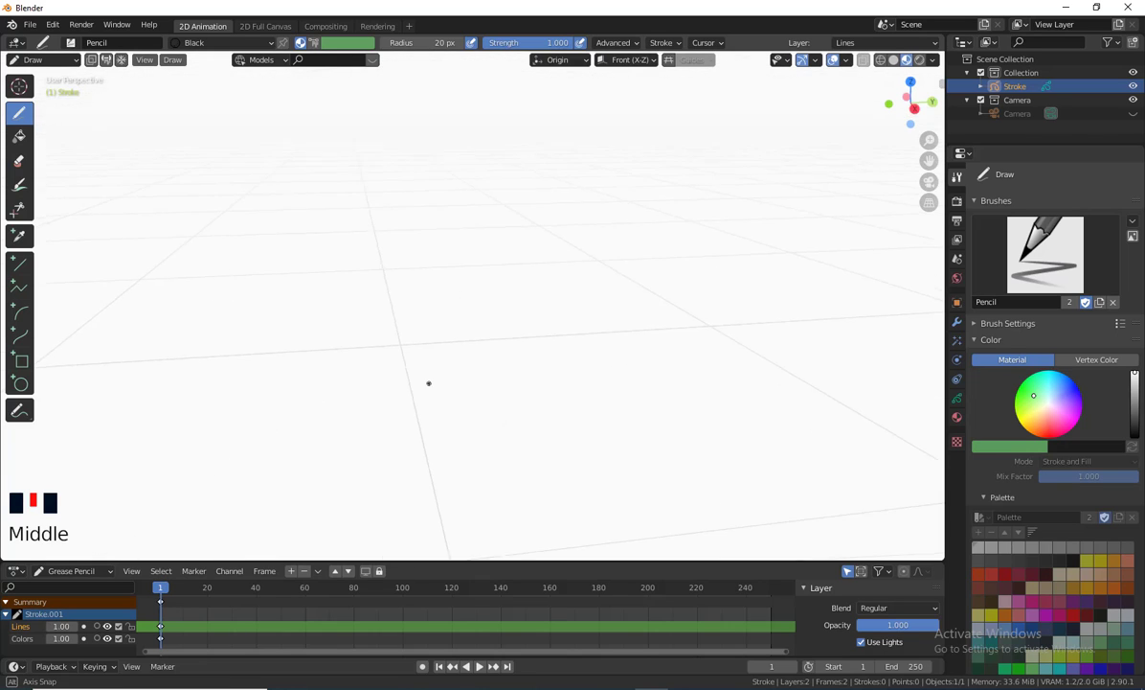
key(KP_1)
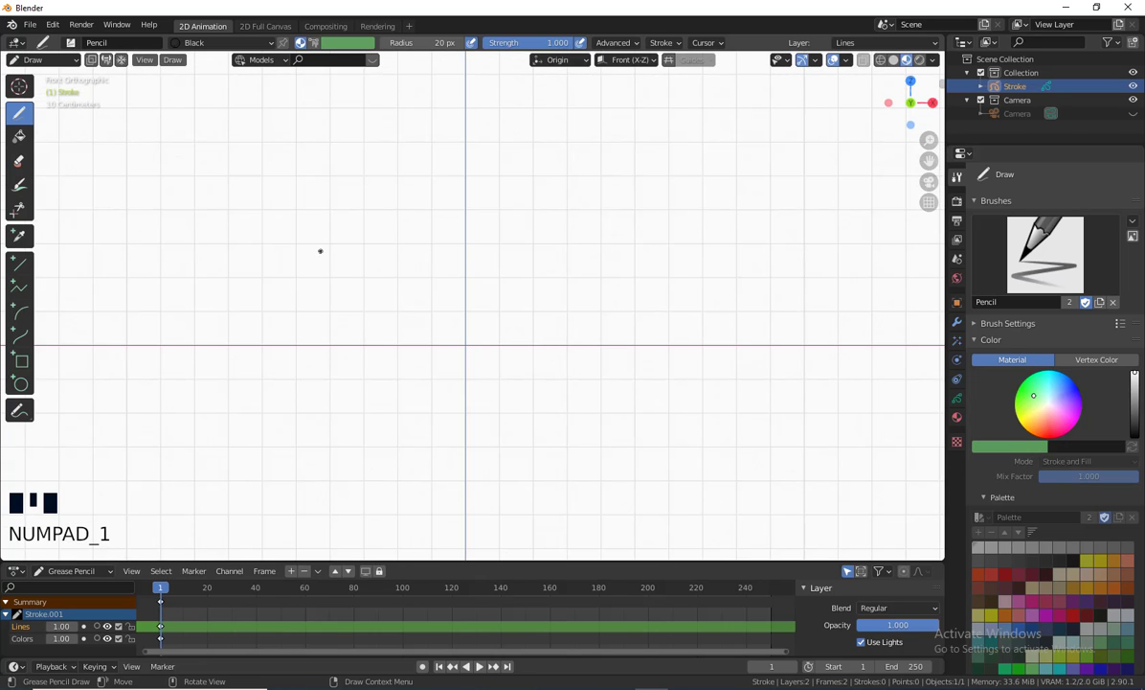
click(432, 210)
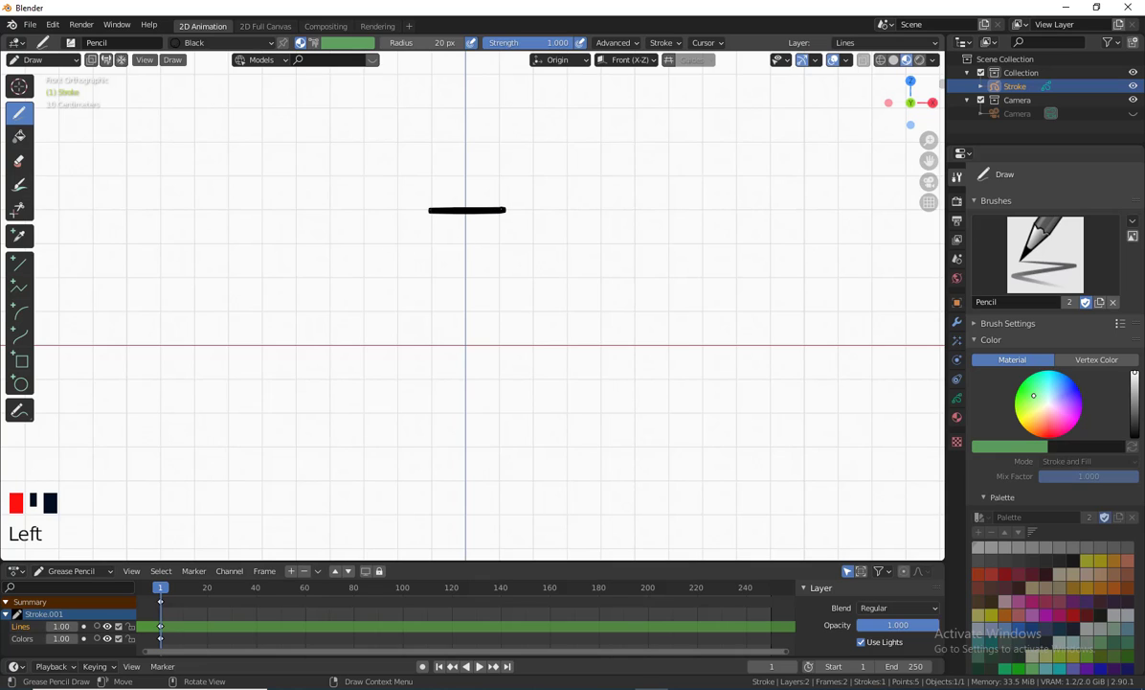
drag(492, 336, 499, 351)
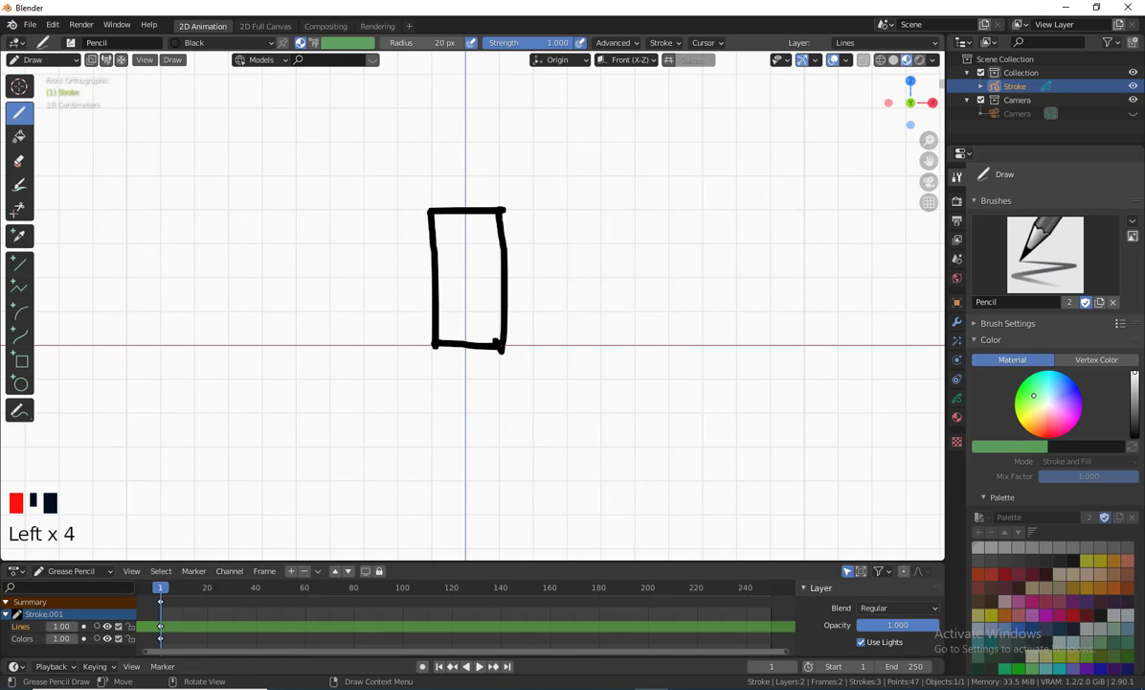
Step: Set the drawing plane to Side (Y-Z) and draw an open side frame extending from the middle of the front rectangle
mouse_move(603, 317)
middle_down()
mouse_move(731, 338)
mouse_move(539, 348)
mouse_move(620, 366)
mouse_move(511, 342)
mouse_move(542, 325)
middle_up()
click(626, 60)
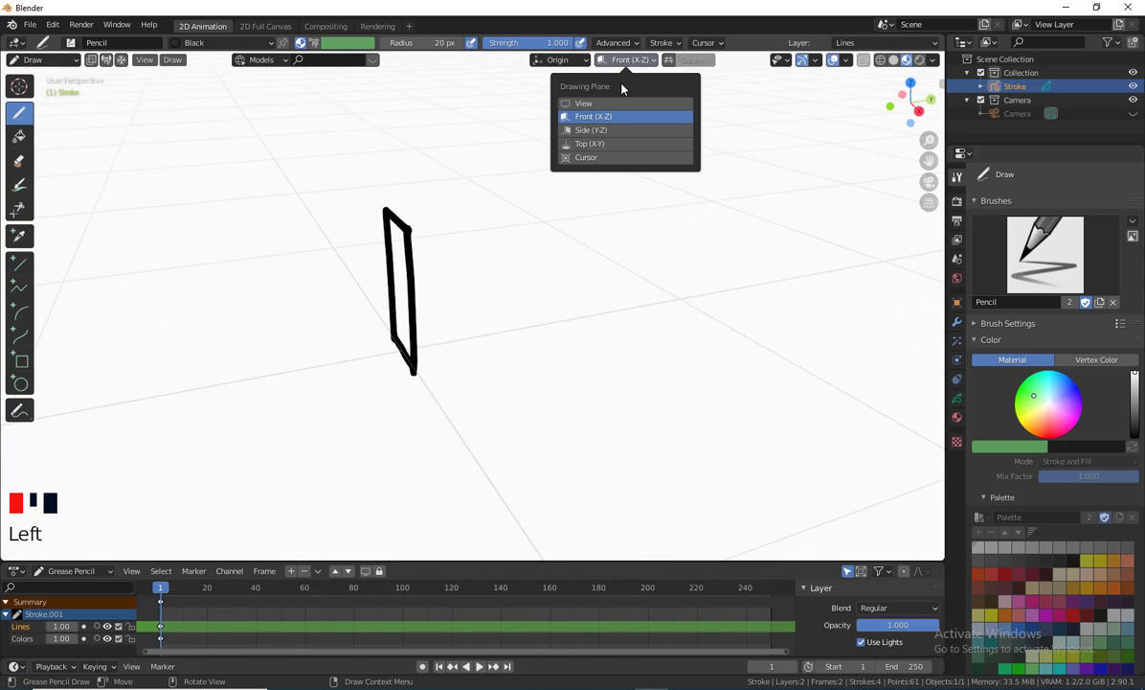
click(595, 130)
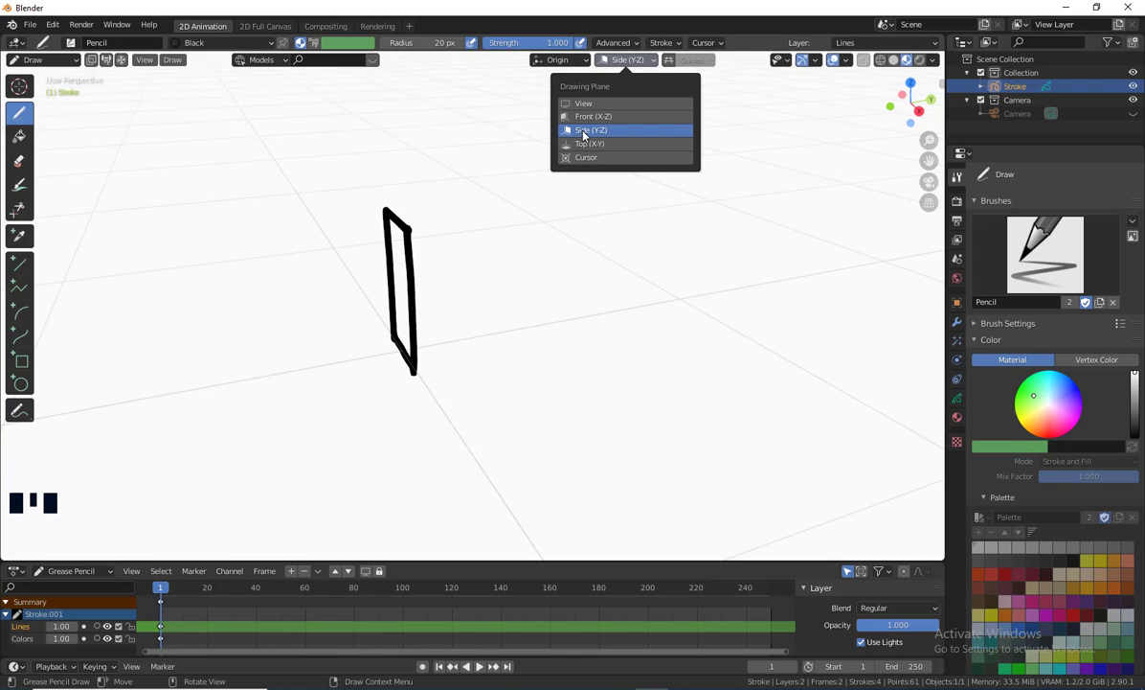
mouse_move(429, 333)
middle_down()
mouse_move(404, 327)
mouse_move(401, 292)
middle_up()
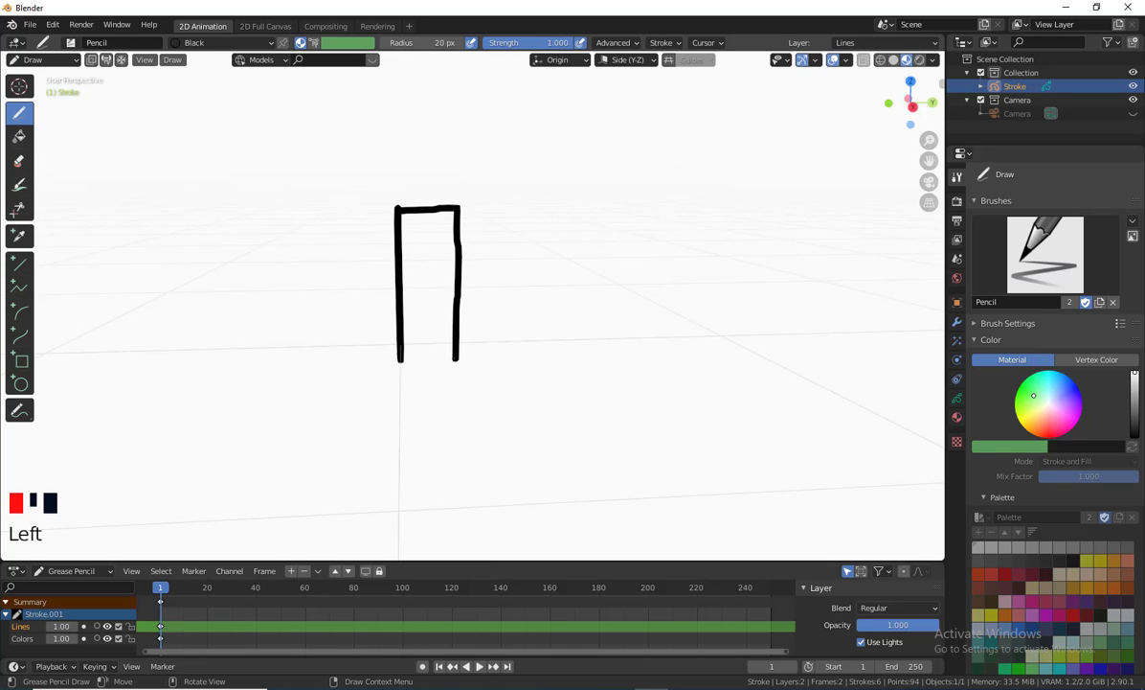
scroll(591, 330, down, 2)
mouse_move(591, 329)
middle_down()
mouse_move(509, 363)
mouse_move(340, 370)
mouse_move(276, 355)
middle_up()
scroll(700, 381, up, 1)
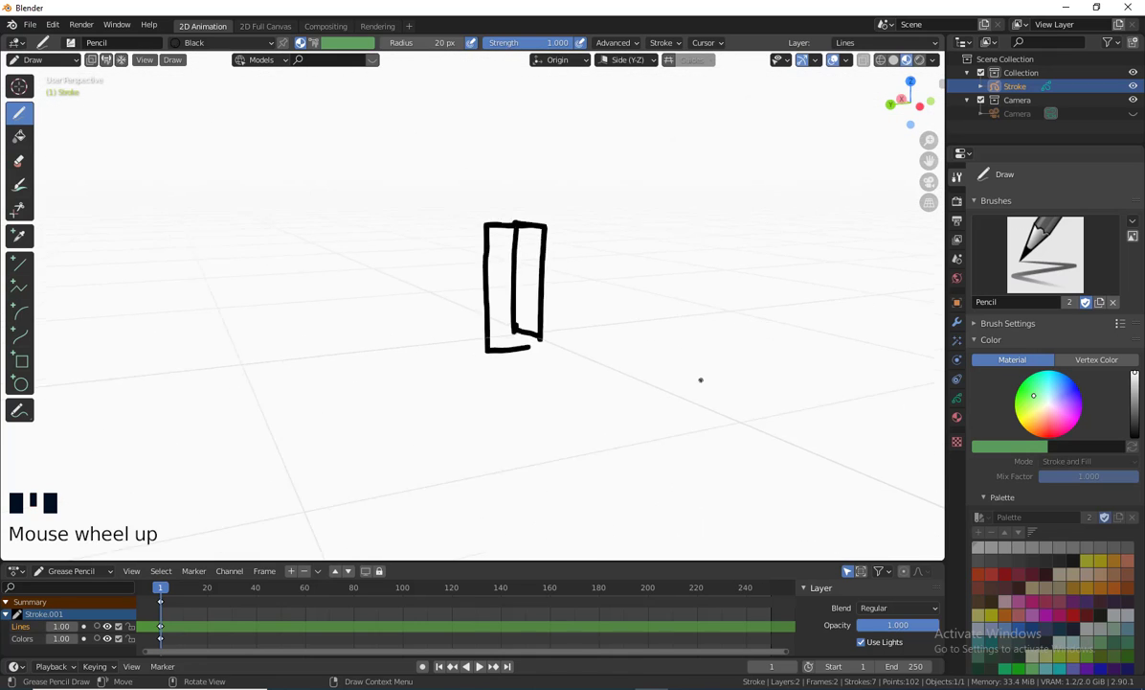
Step: Undo the side frame's bottom stroke and redraw it so it reaches the front rectangle's base
mouse_move(701, 382)
middle_down()
mouse_move(614, 358)
mouse_move(472, 355)
middle_up()
key(ctrl+z)
drag(487, 360, 521, 354)
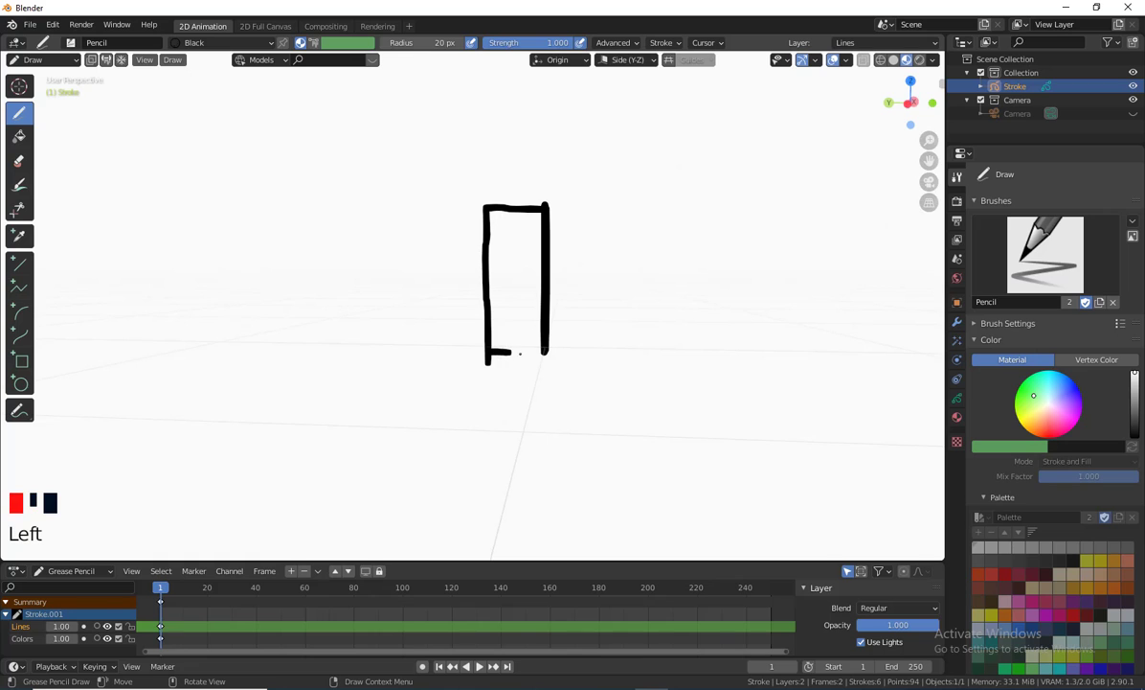
scroll(578, 358, down, 2)
mouse_move(577, 358)
middle_down()
mouse_move(634, 363)
mouse_move(657, 378)
mouse_move(446, 356)
mouse_move(530, 345)
mouse_move(606, 391)
mouse_move(585, 379)
mouse_move(585, 348)
mouse_move(559, 355)
middle_up()
scroll(530, 345, up, 2)
Step: In Edit Mode with point selection, raise the side frame's overhanging bottom point about 0.028 m along Z to meet the bottom stroke
click(38, 60)
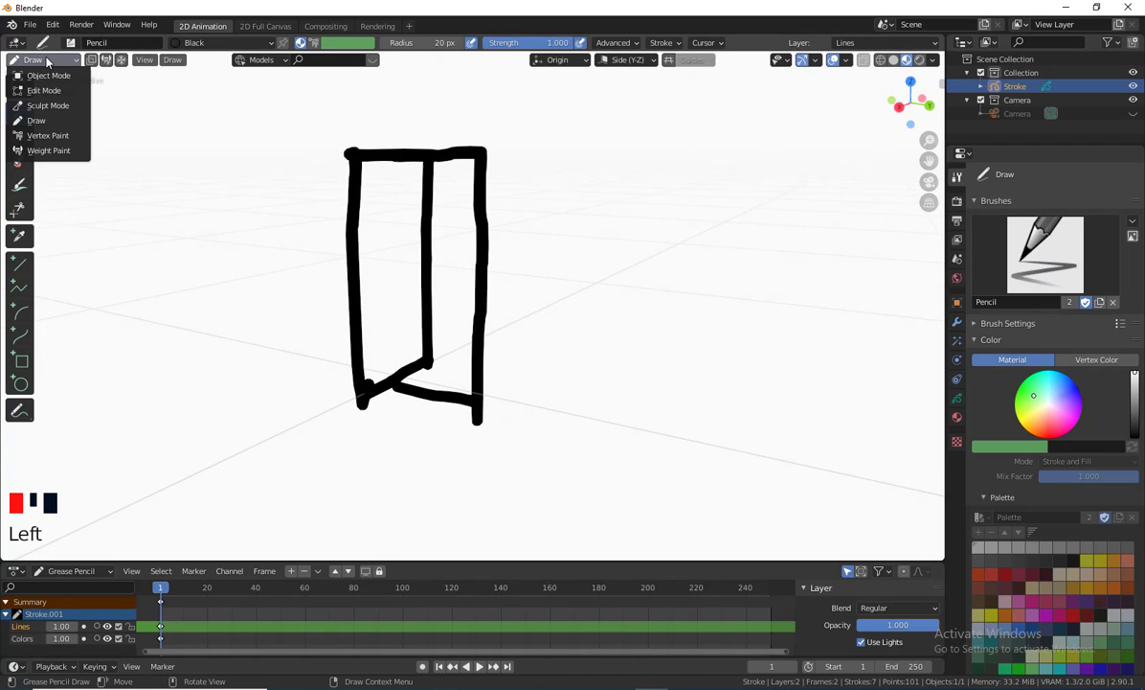
click(43, 90)
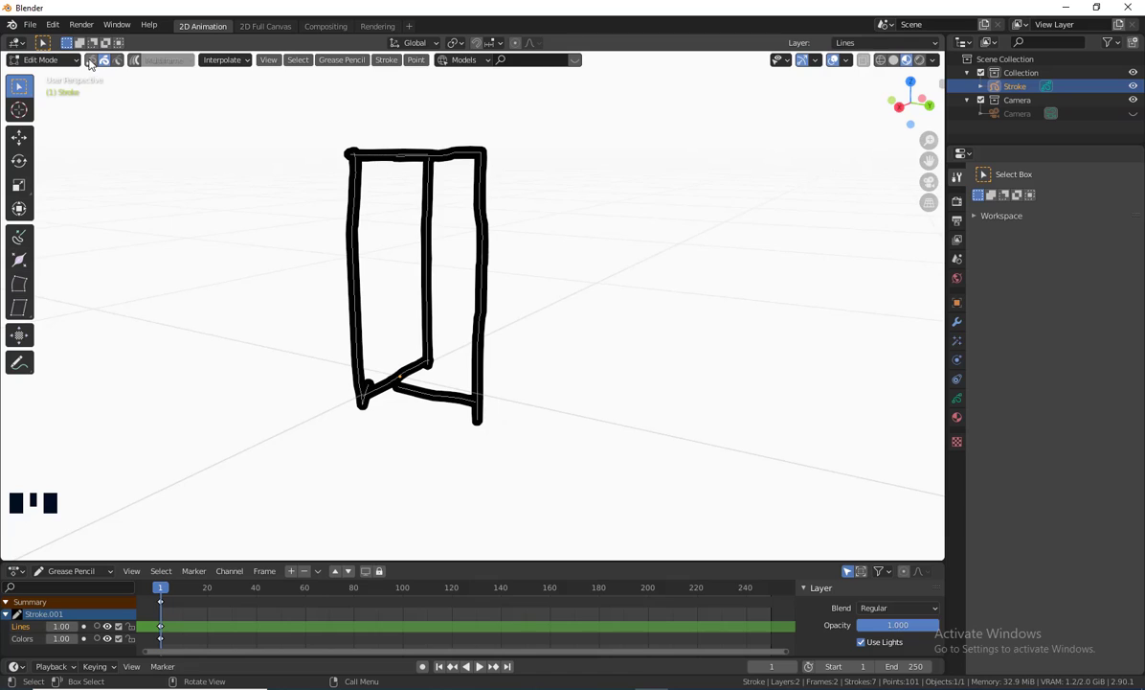
click(90, 61)
click(475, 422)
mouse_move(458, 417)
middle_down()
mouse_move(545, 454)
mouse_move(530, 446)
middle_up()
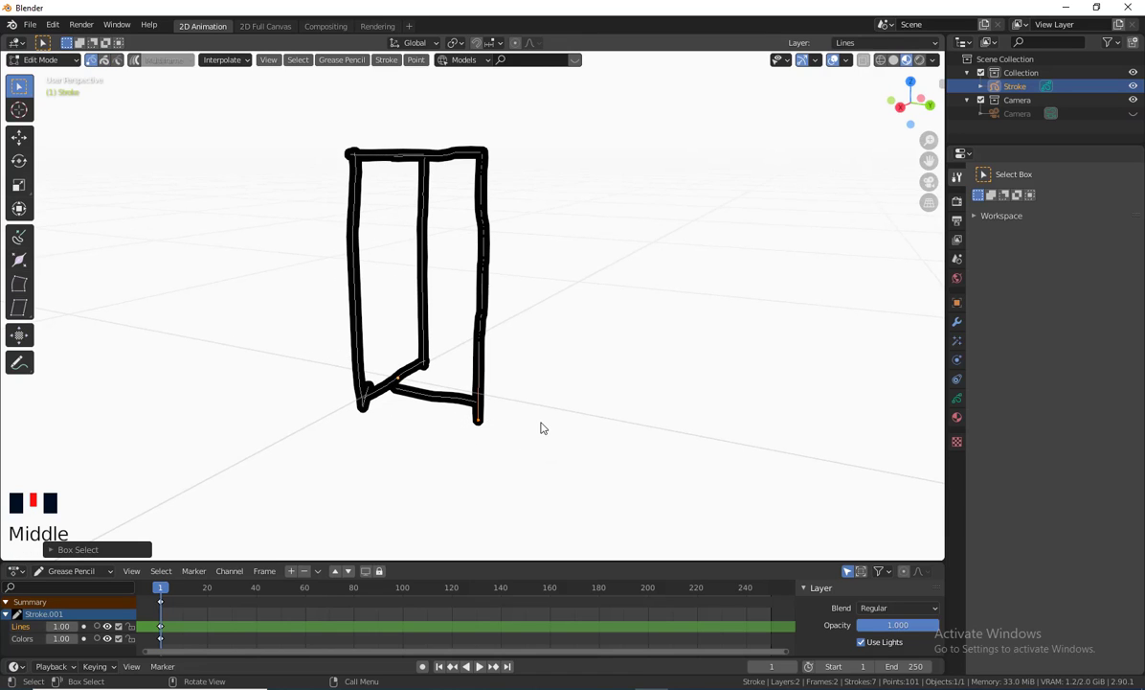
key(g)
key(z)
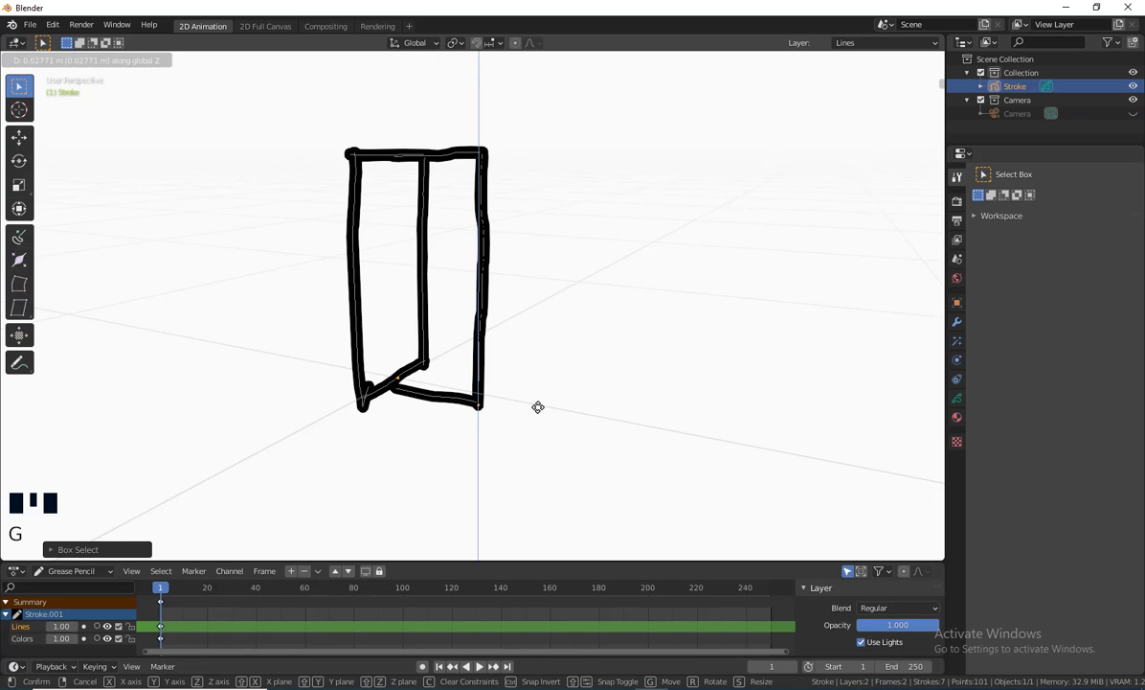
click(539, 406)
Step: Return the Stroke object to Draw Mode and set the drawing plane to Top (X-Y)
middle_drag(539, 413, 739, 512)
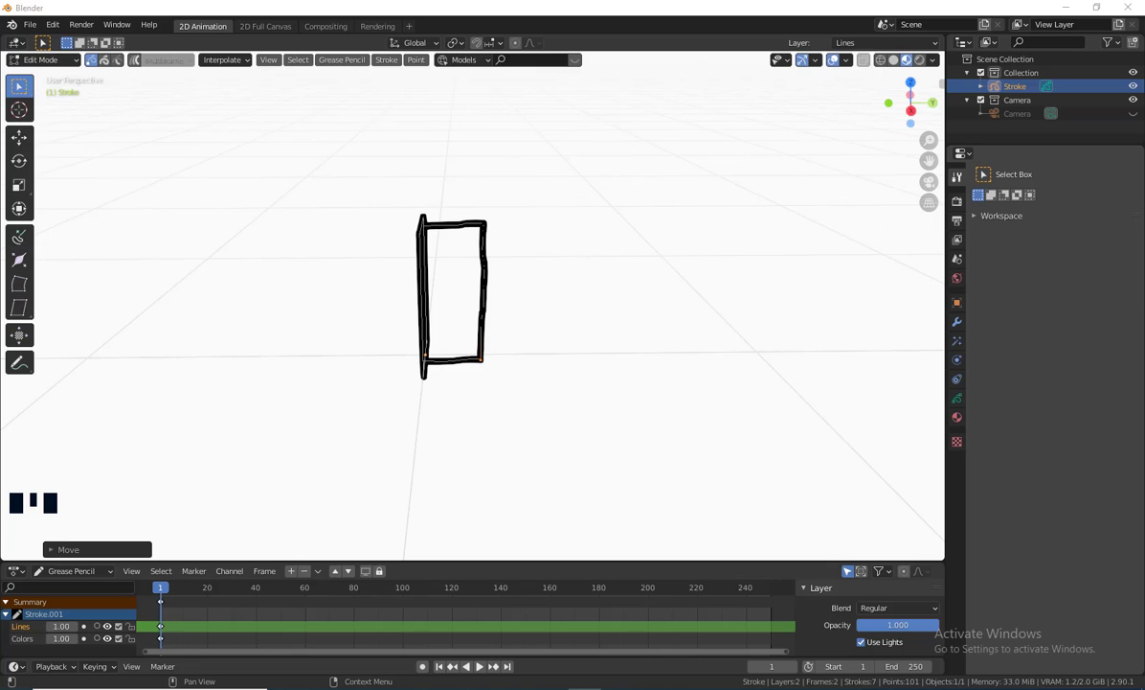
mouse_move(746, 328)
middle_down()
mouse_move(630, 380)
mouse_move(565, 368)
mouse_move(526, 397)
mouse_move(453, 247)
mouse_move(539, 378)
mouse_move(540, 398)
mouse_move(586, 381)
mouse_move(604, 276)
middle_up()
scroll(524, 389, up, 2)
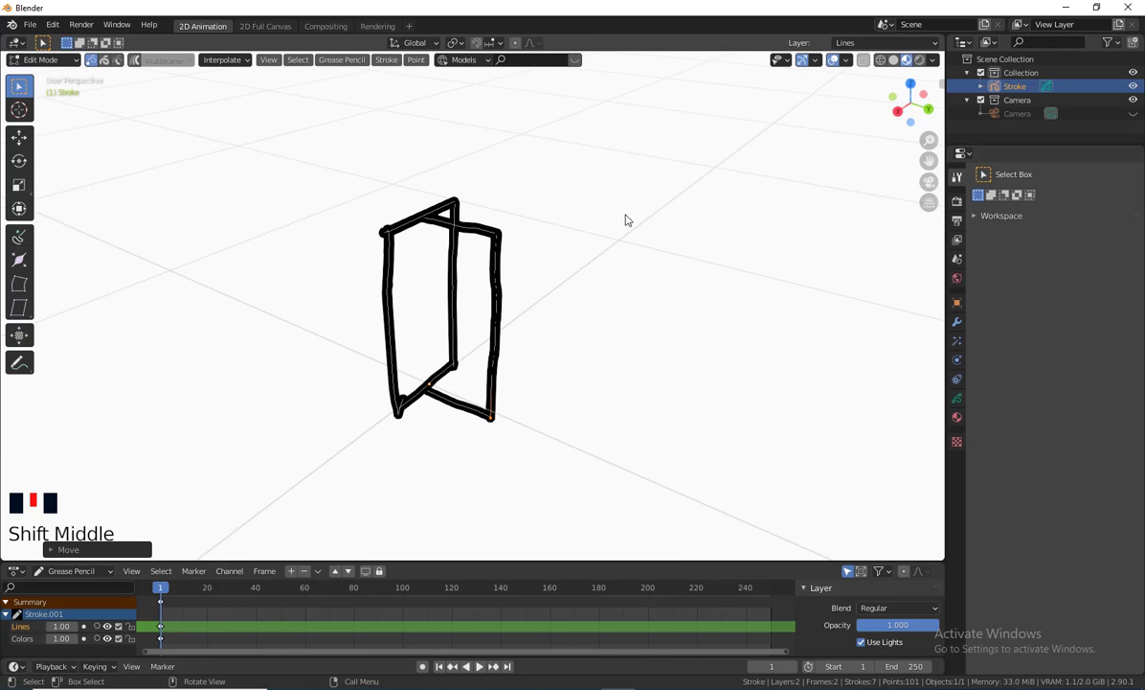
mouse_move(627, 219)
middle_down()
mouse_move(522, 236)
mouse_move(526, 296)
mouse_move(494, 312)
mouse_move(508, 297)
mouse_move(499, 303)
mouse_move(553, 294)
mouse_move(757, 102)
middle_up()
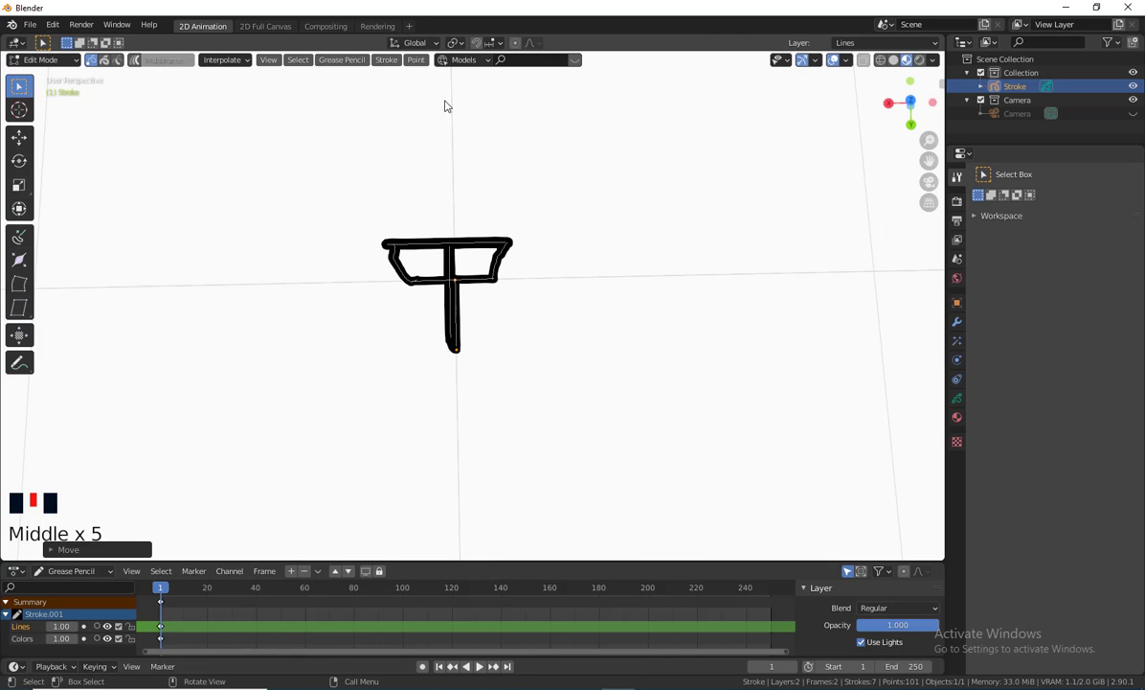
click(43, 59)
click(38, 117)
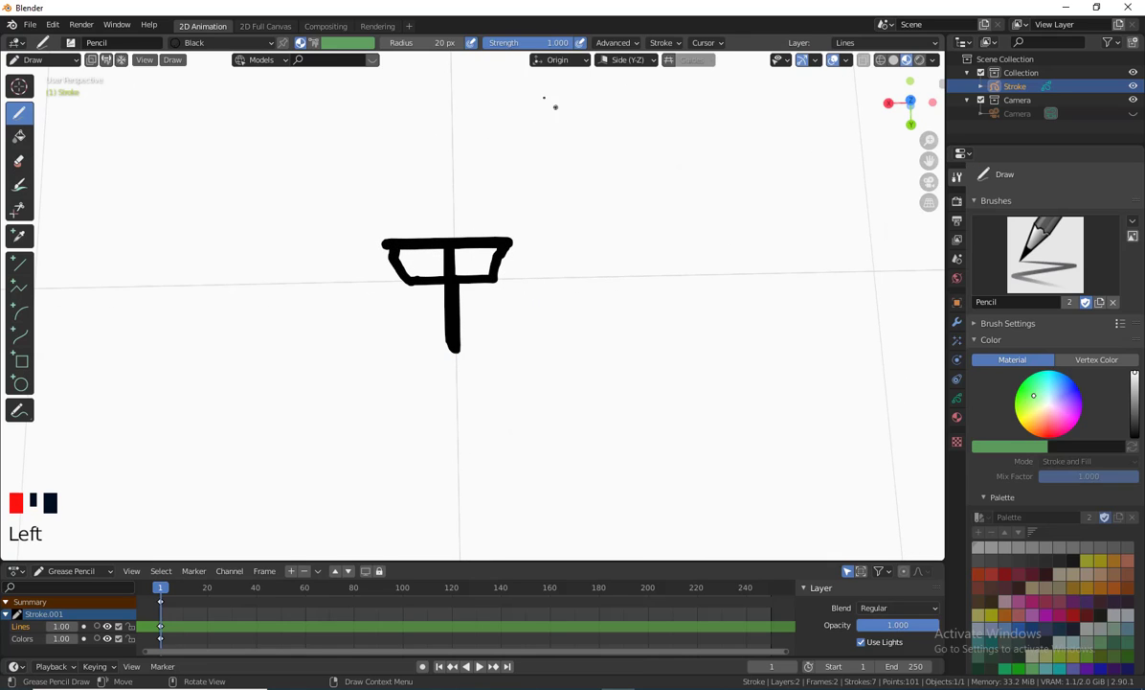
click(627, 60)
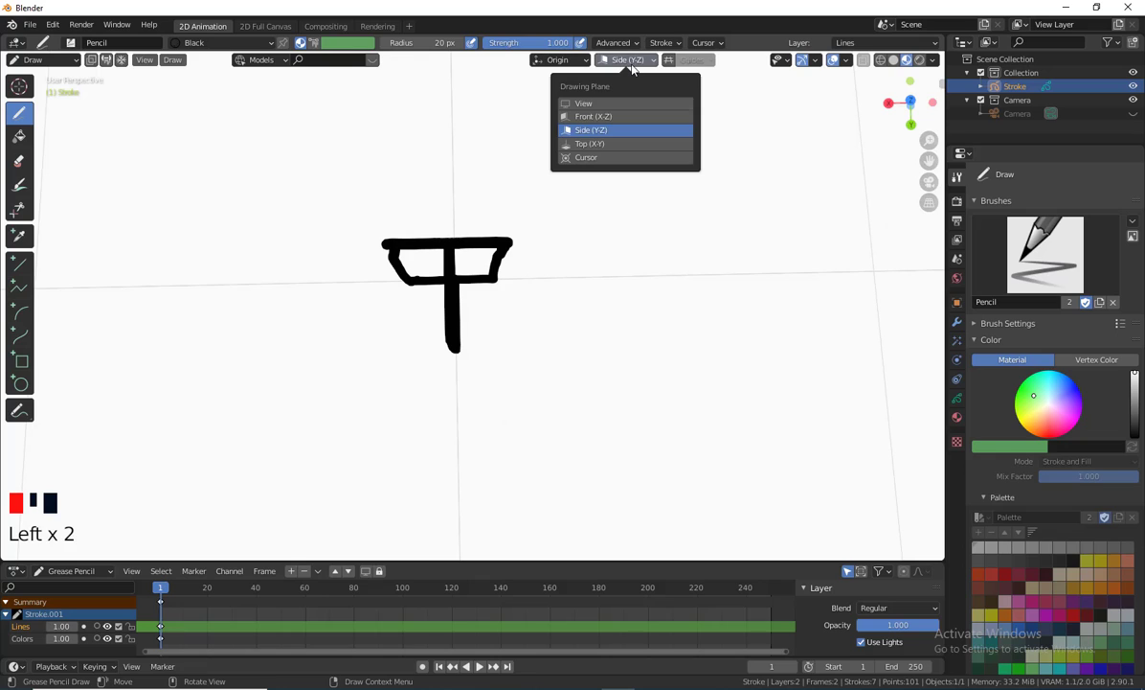
click(601, 143)
Step: In the top view, draw three straight strokes that complete a rectangular base outline behind the front rectangle
middle_drag(414, 379, 484, 407)
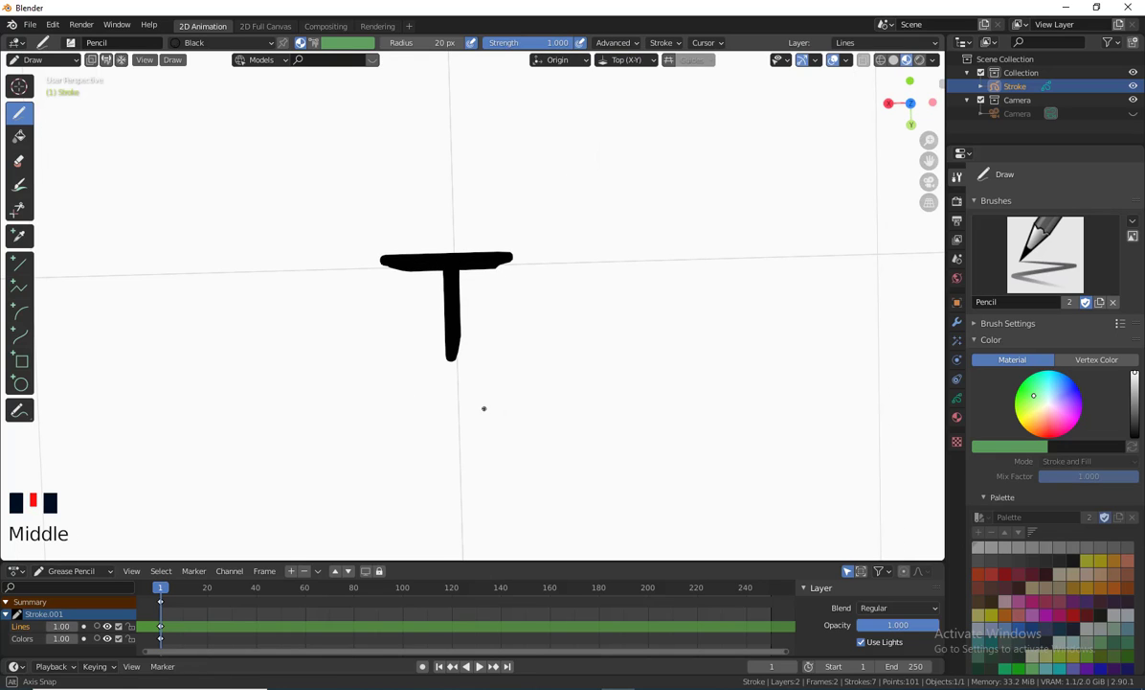
mouse_move(410, 273)
middle_down()
mouse_move(450, 326)
mouse_move(483, 343)
middle_up()
key(KP_7)
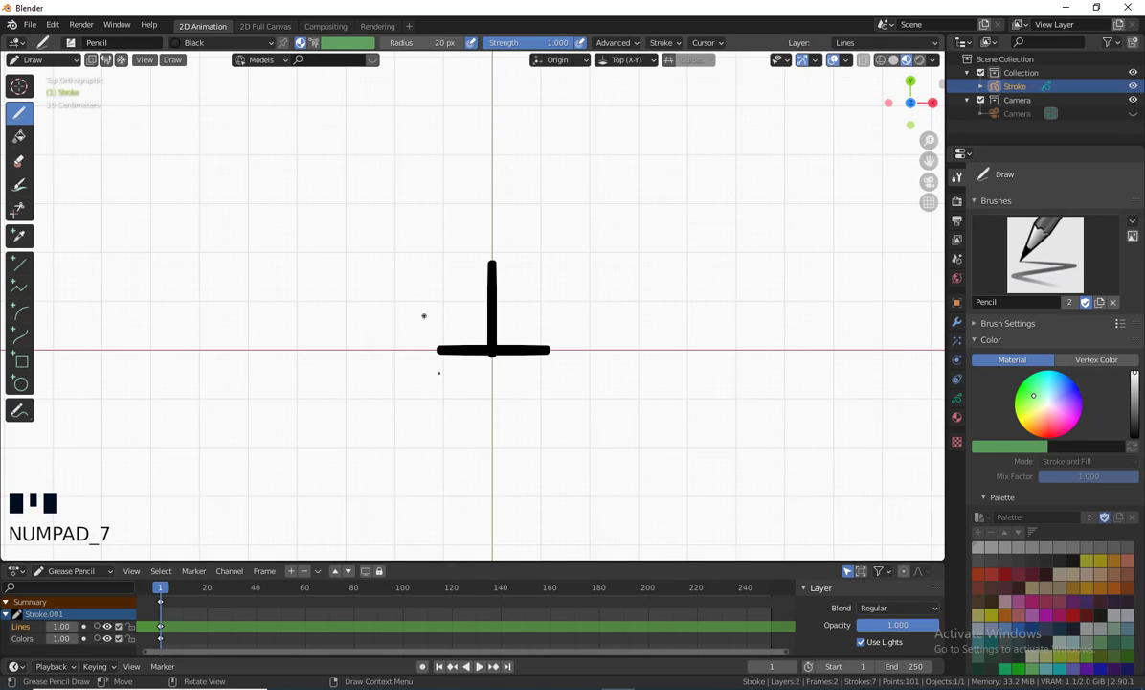
shift+click(441, 334)
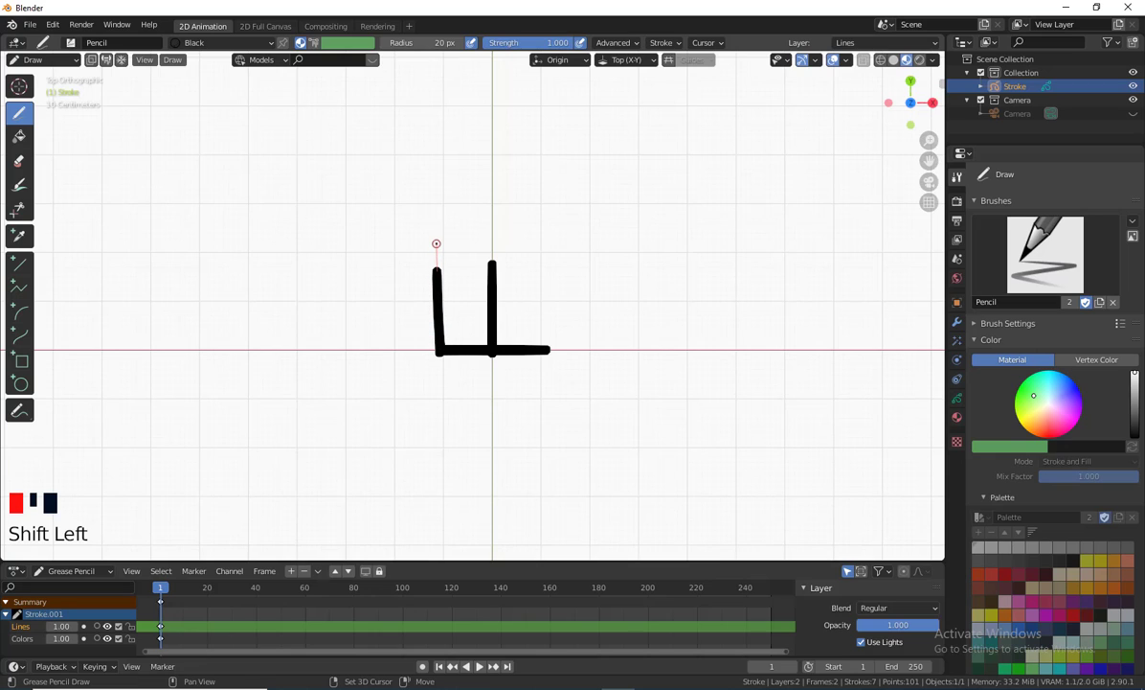
shift+drag(438, 236, 437, 262)
shift+drag(575, 262, 554, 279)
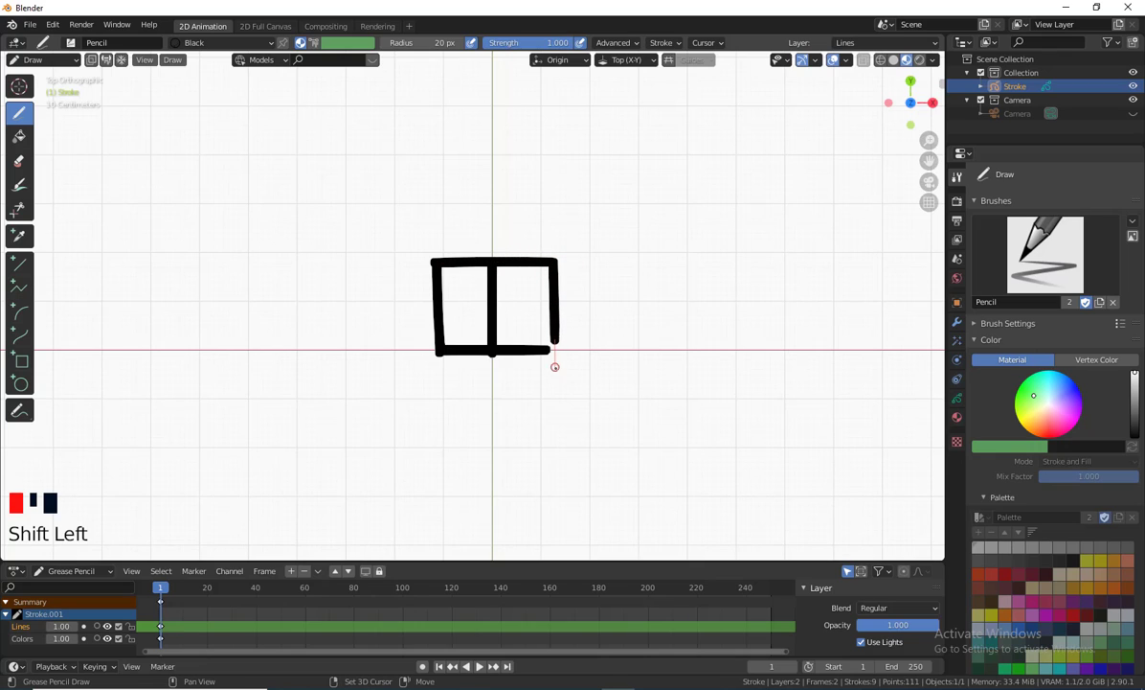
shift+drag(555, 374, 556, 374)
Step: Examine in perspective how the base outline meets the upright front and side frames
scroll(646, 375, down, 2)
middle_drag(647, 375, 494, 358)
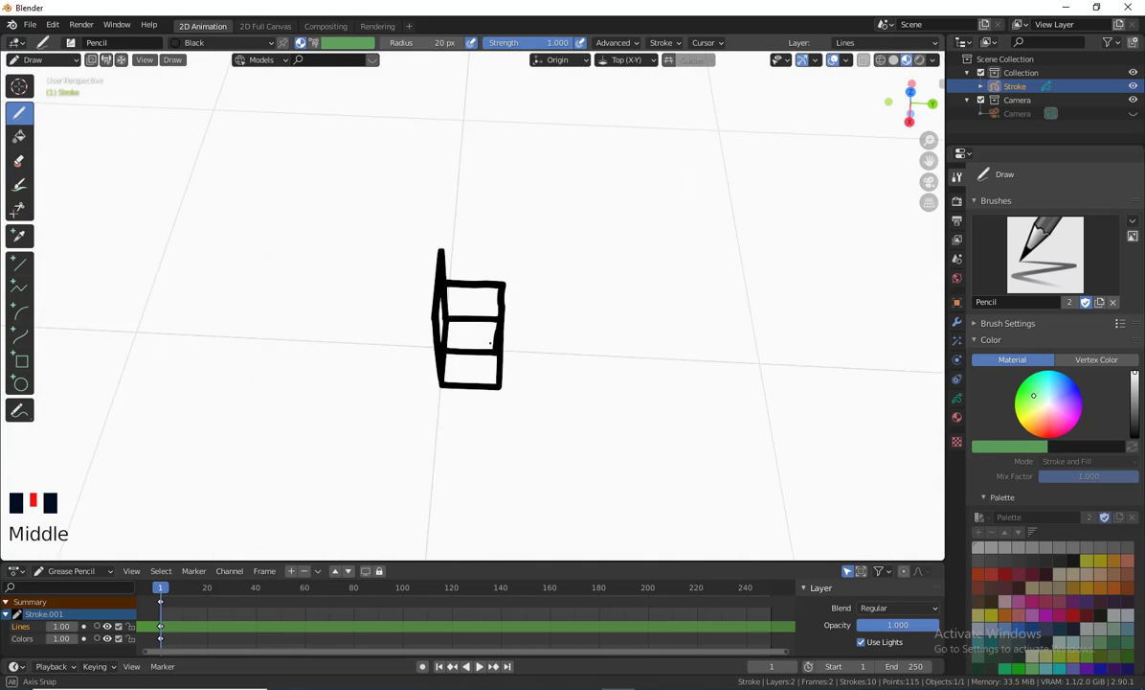
scroll(493, 359, up, 3)
scroll(521, 386, down, 2)
mouse_move(586, 386)
shift+middle_down()
mouse_move(593, 404)
mouse_move(571, 416)
shift+middle_up()
mouse_move(571, 416)
shift+middle_down()
mouse_move(568, 394)
mouse_move(535, 404)
shift+middle_up()
shift+middle_drag(479, 345, 463, 368)
middle_drag(223, 250, 198, 231)
Step: Switch the Stroke object to Edit Mode with stroke selection
click(59, 64)
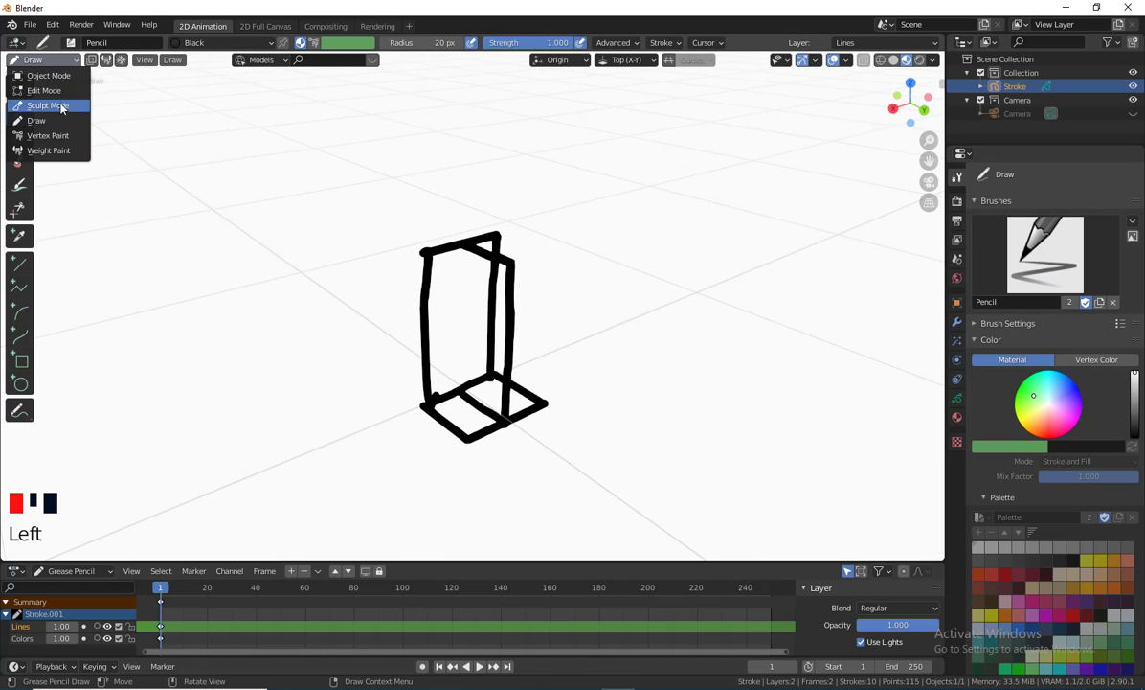
click(58, 90)
middle_drag(496, 369, 504, 373)
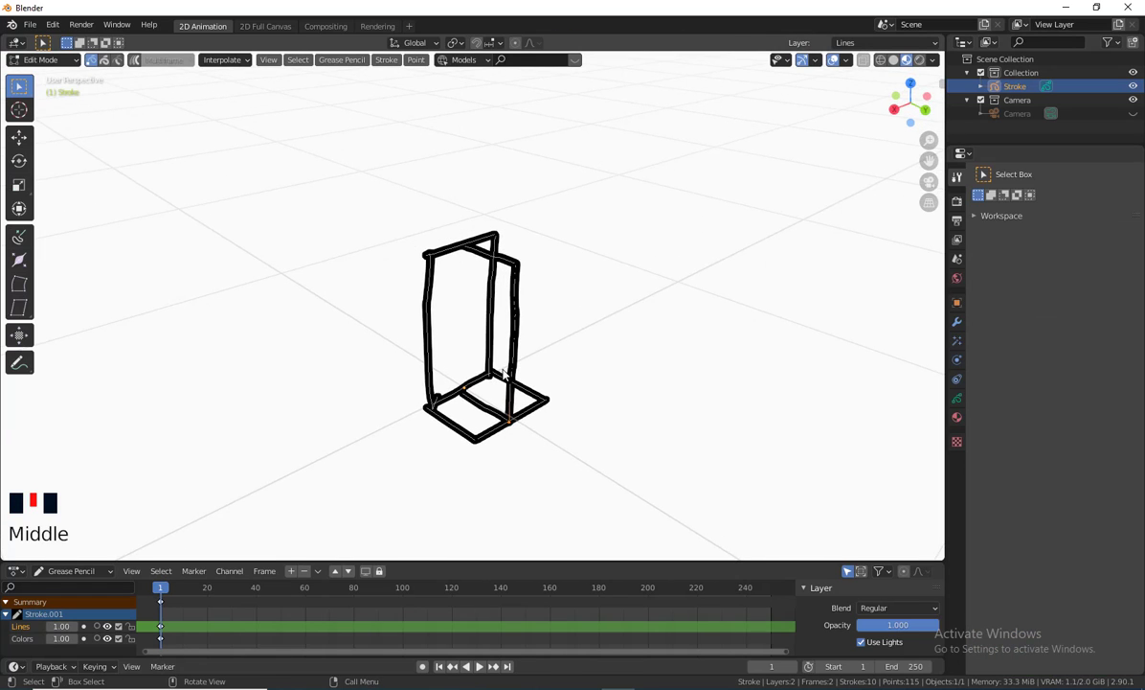
click(506, 369)
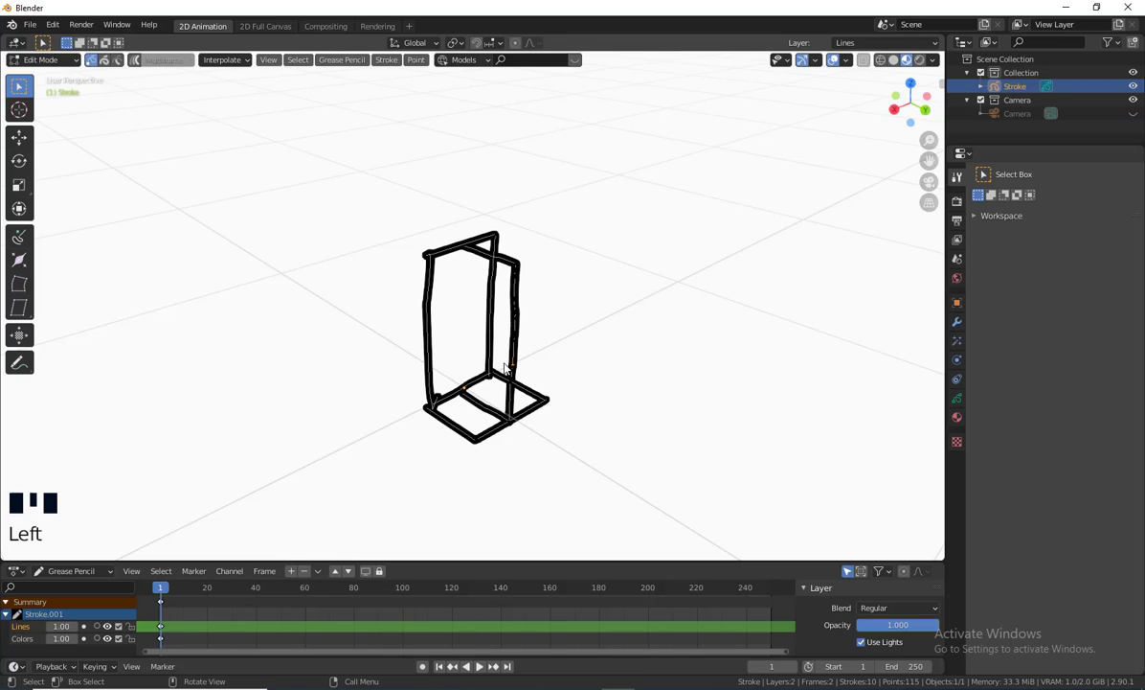
click(105, 61)
Step: Select the strokes of the central side frame and move them along X to the positive X edge of the base
mouse_move(559, 403)
middle_down()
mouse_move(577, 452)
mouse_move(466, 263)
middle_up()
shift+click(478, 271)
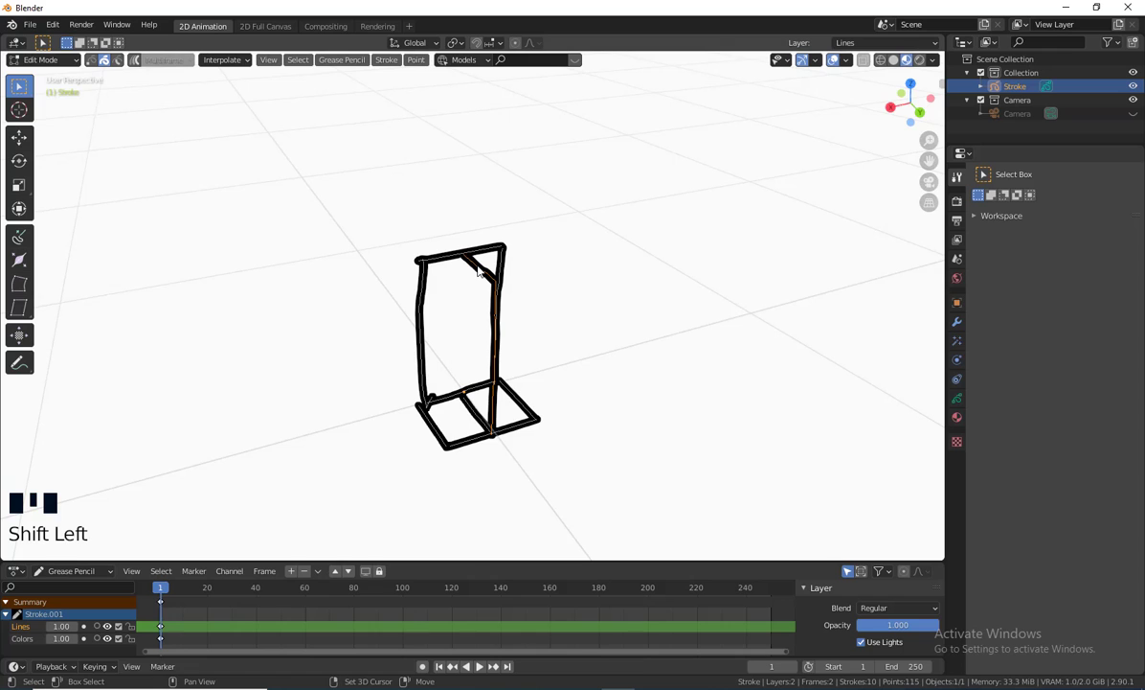
mouse_move(477, 417)
middle_down()
mouse_move(599, 455)
mouse_move(550, 450)
mouse_move(587, 451)
mouse_move(568, 448)
mouse_move(524, 463)
mouse_move(506, 453)
mouse_move(574, 454)
middle_up()
scroll(601, 464, up, 2)
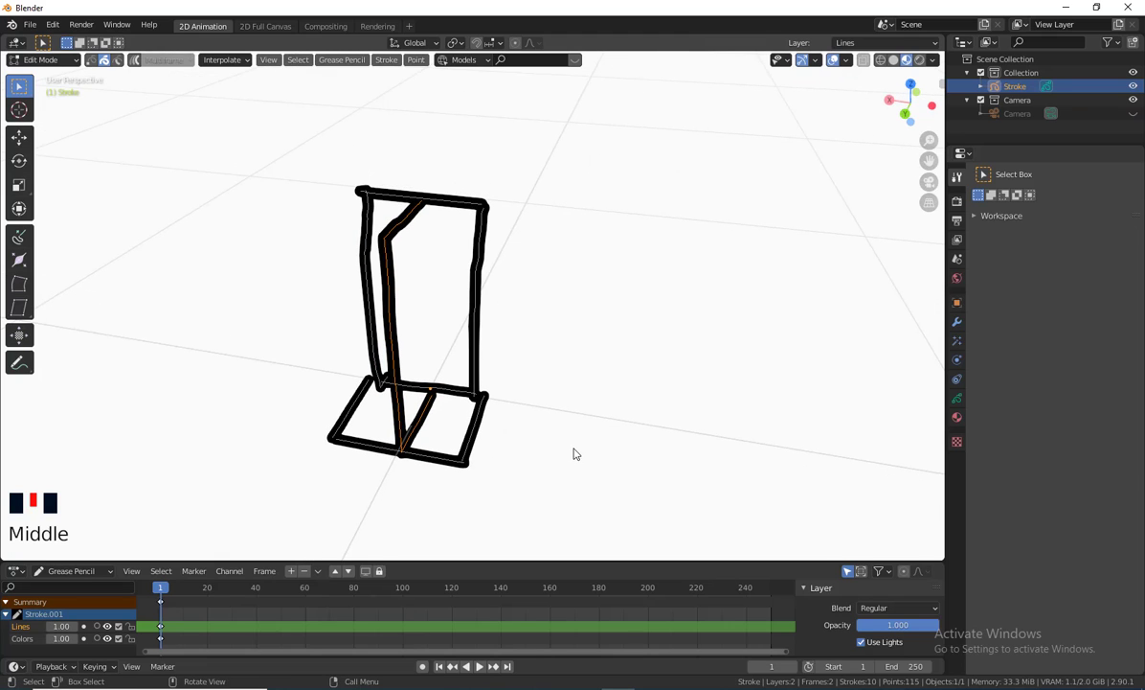
key(g)
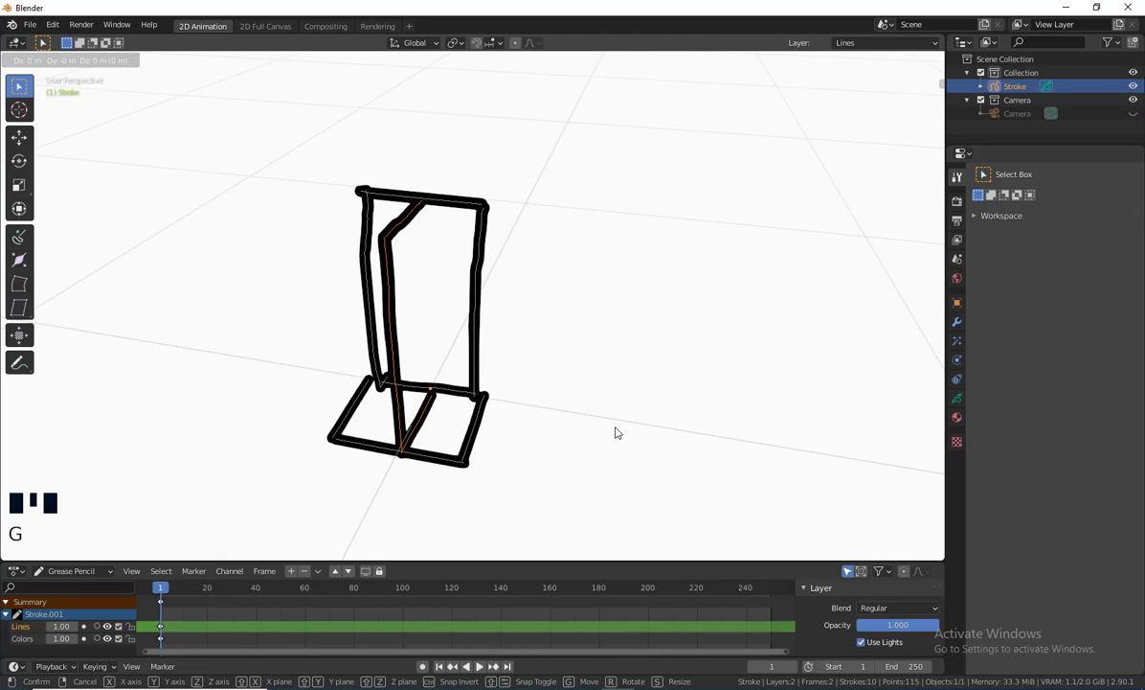
key(x)
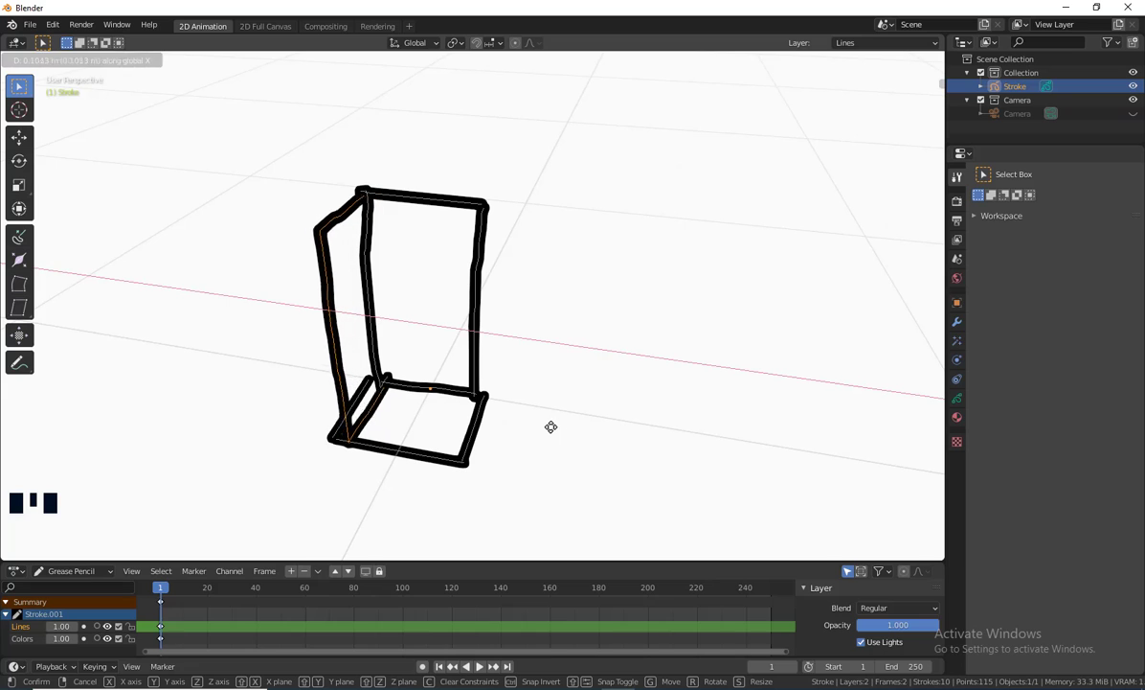
click(546, 429)
Step: Duplicate the side frame strokes and place the copy along X at the opposite edge of the base
middle_drag(554, 436, 595, 472)
key(shift+d)
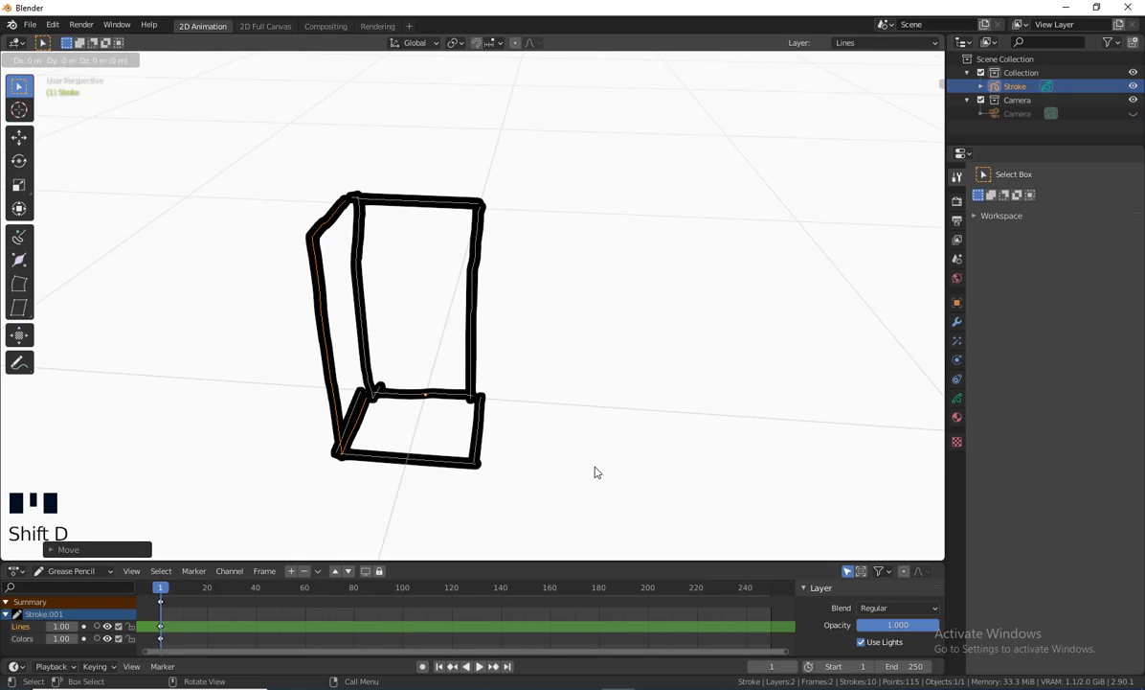
key(x)
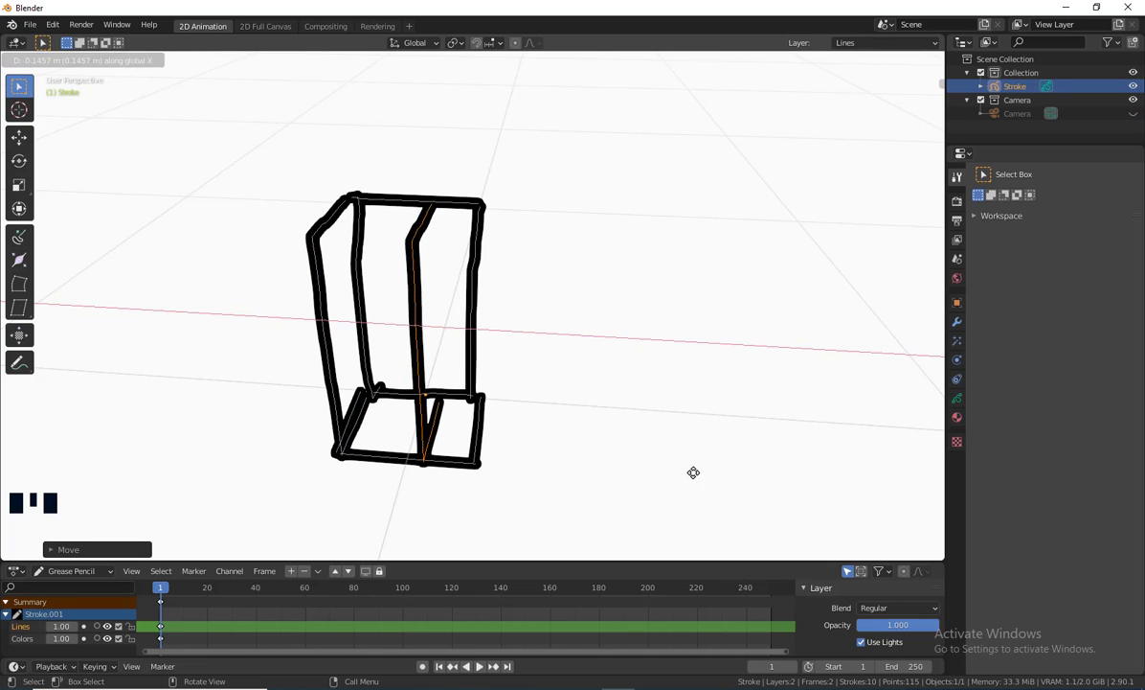
click(736, 484)
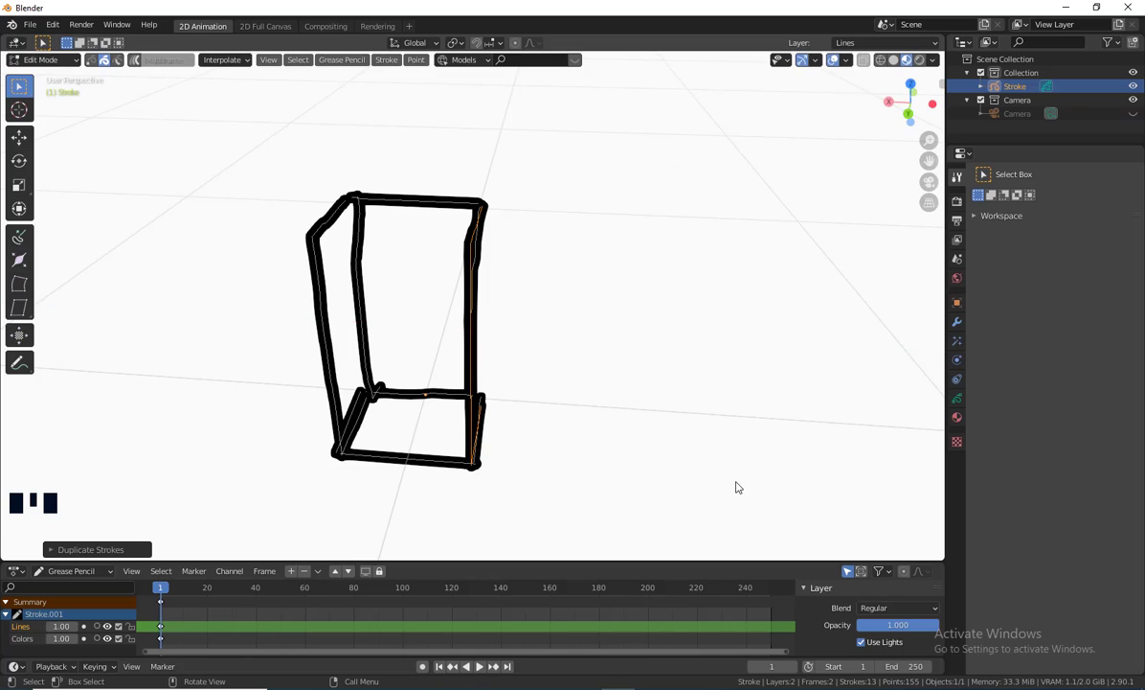
Step: Duplicate the base edge stroke on the open side and place the copy along Z at the top of the box, about 0.48 m up
middle_drag(736, 485, 630, 513)
scroll(630, 514, up, 2)
mouse_move(577, 481)
middle_down()
mouse_move(387, 413)
mouse_move(353, 241)
middle_up()
click(396, 415)
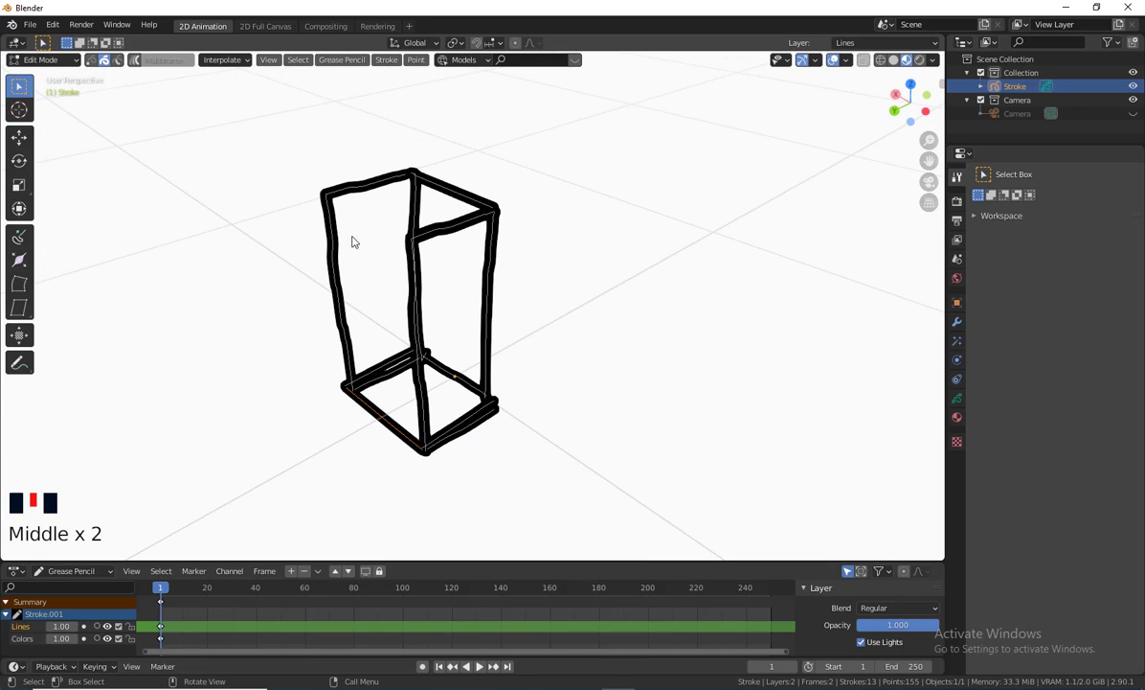
middle_drag(443, 288, 660, 409)
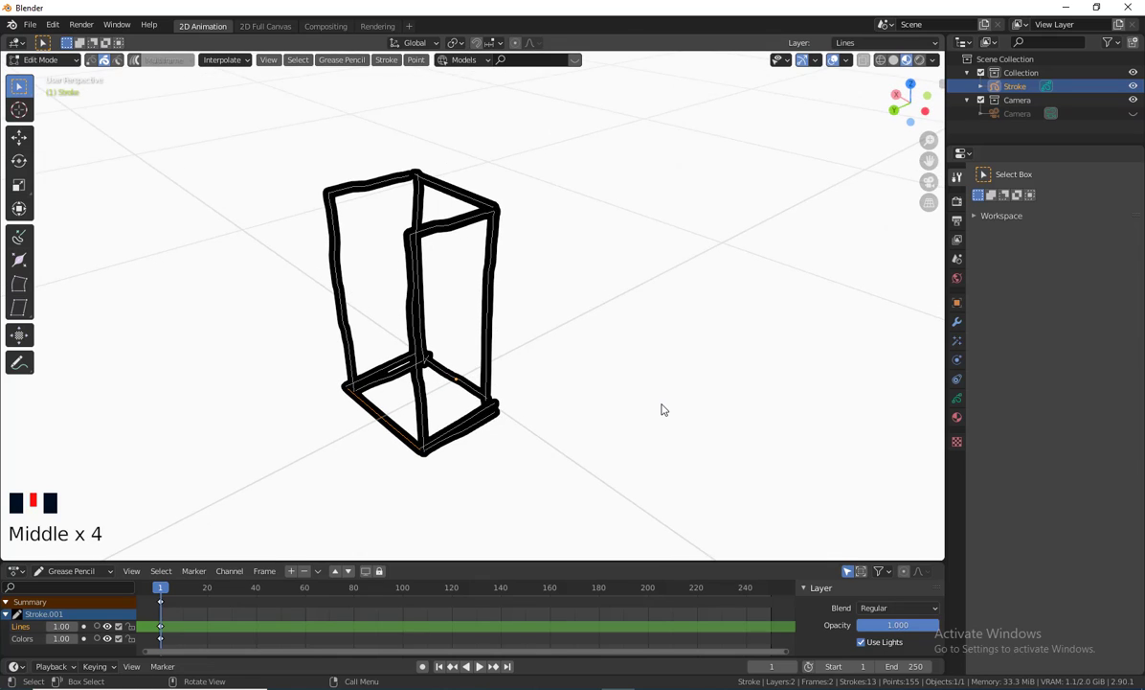
key(g)
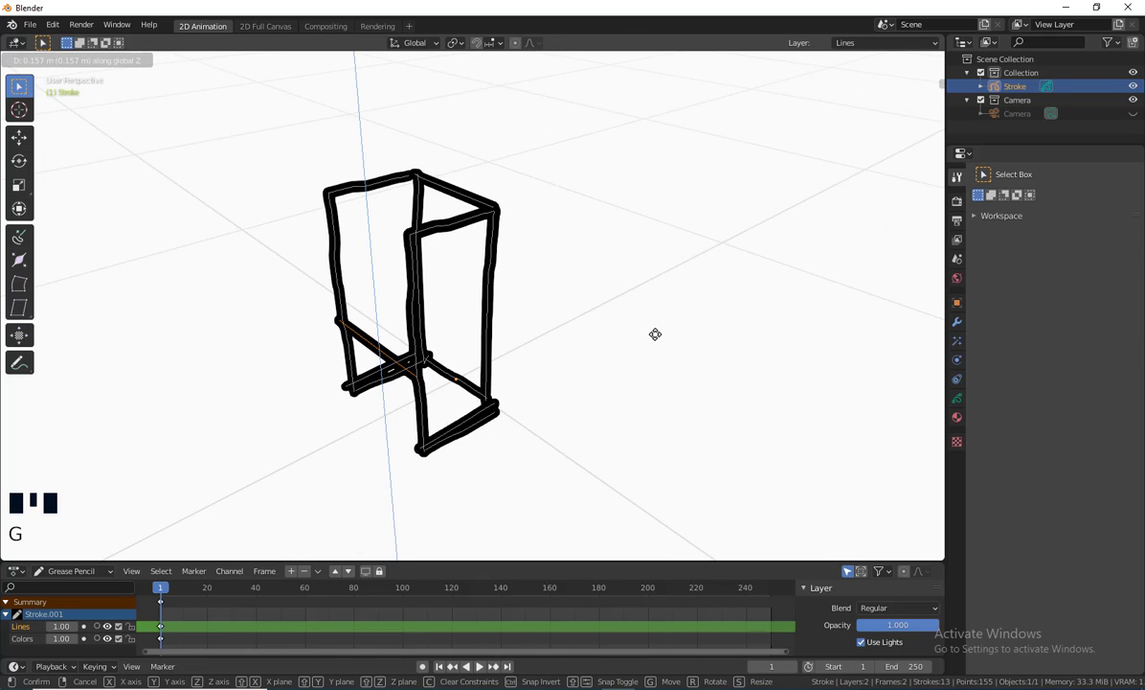
right_click(654, 335)
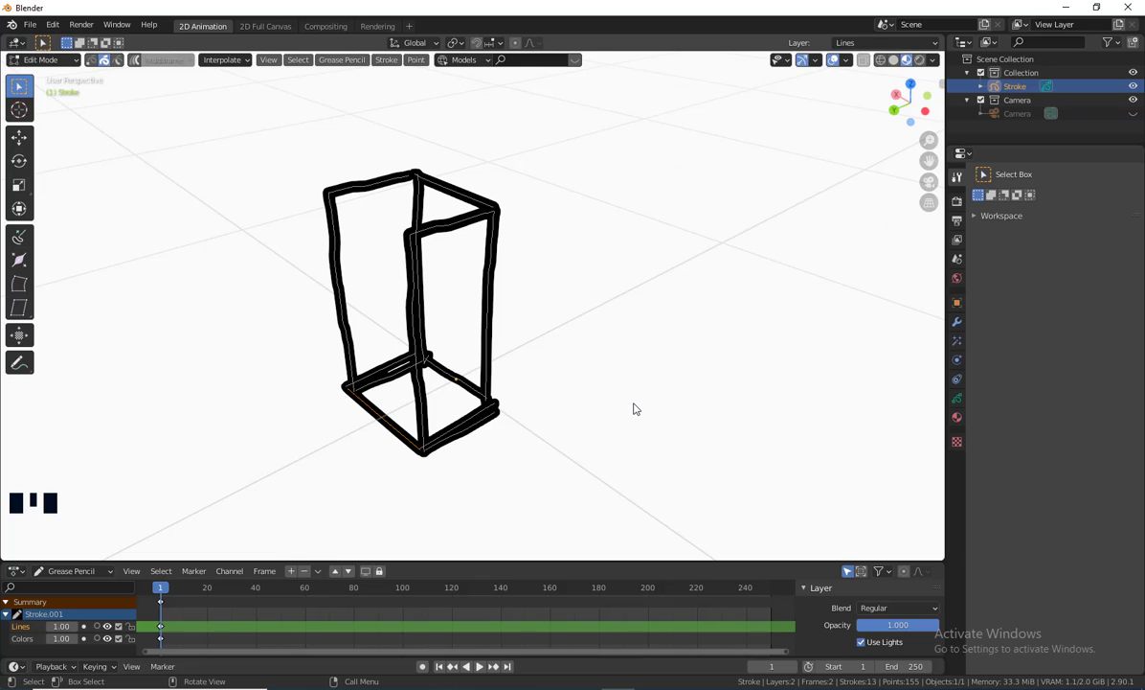
key(shift+d)
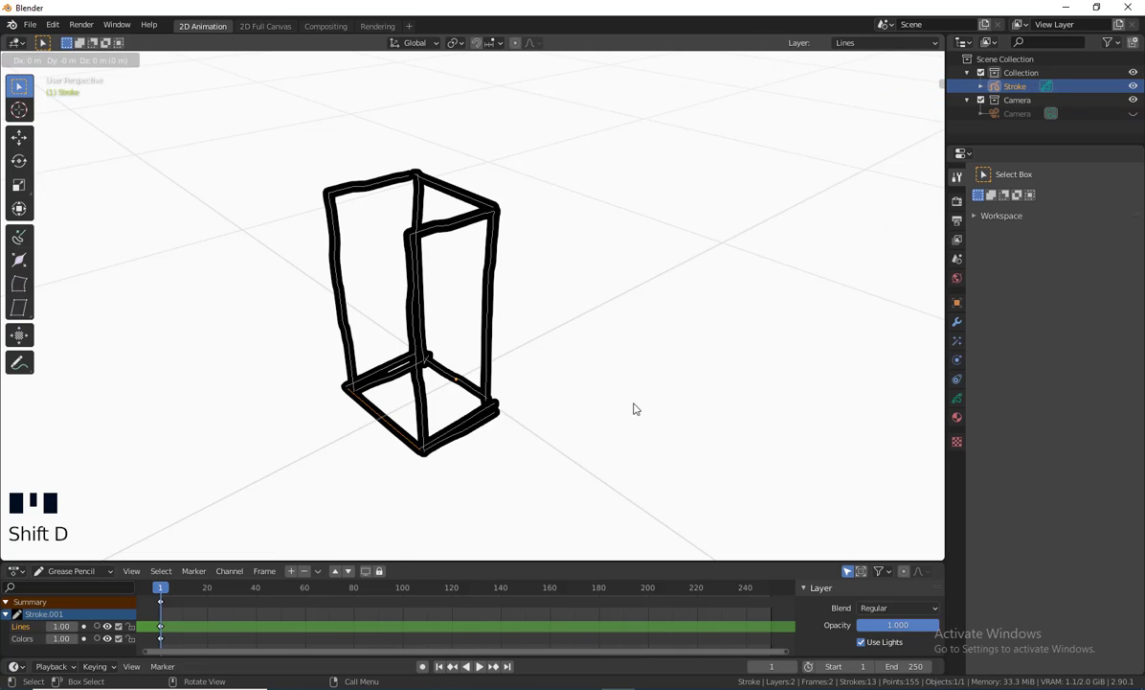
key(z)
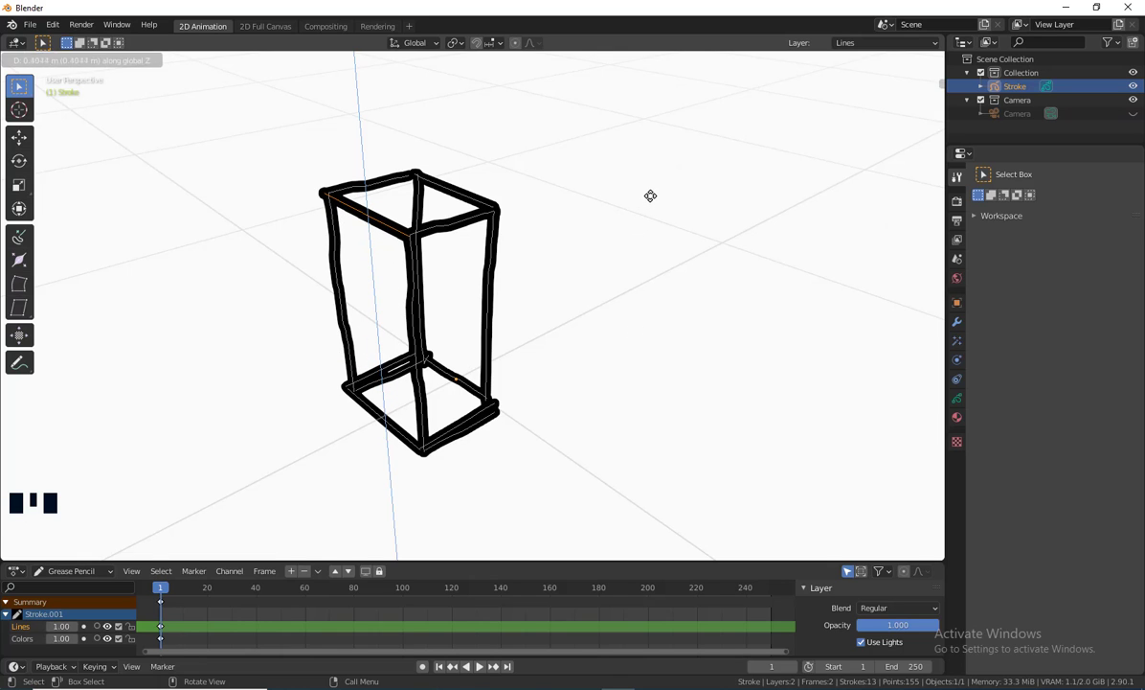
click(650, 196)
Step: Switch the Stroke object to Draw mode and set the drawing plane to View
scroll(429, 424, down, 2)
mouse_move(429, 424)
middle_down()
mouse_move(659, 455)
mouse_move(360, 230)
middle_up()
click(53, 60)
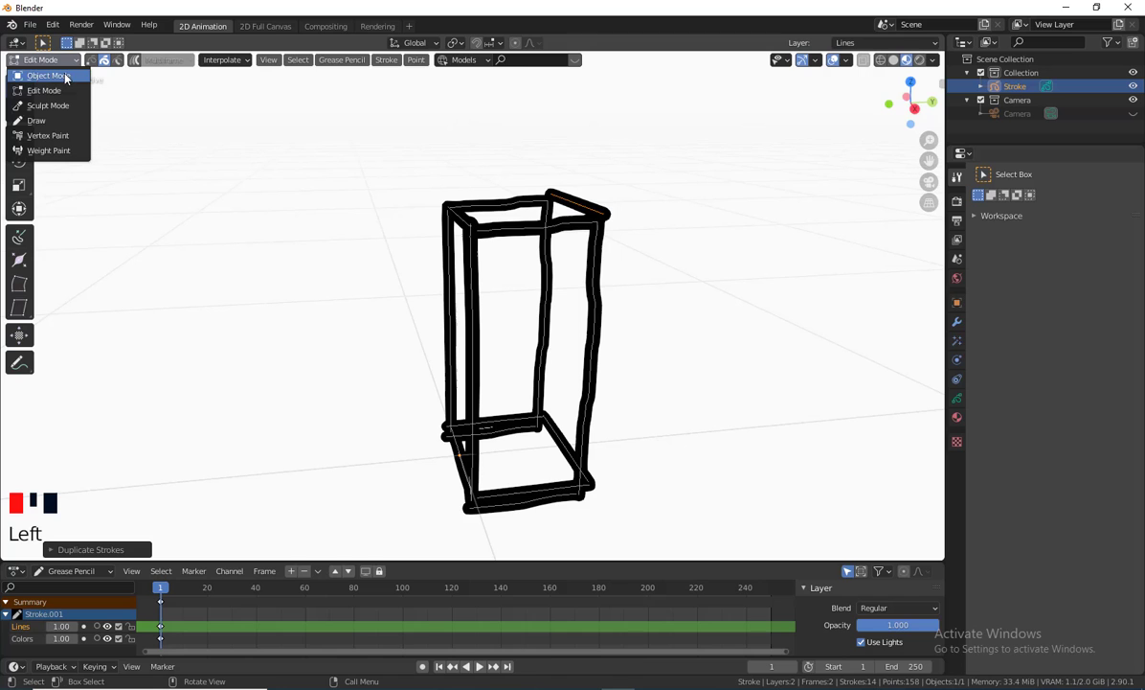
click(43, 120)
click(360, 256)
scroll(476, 432, down, 4)
mouse_move(476, 432)
middle_down()
mouse_move(644, 443)
mouse_move(611, 427)
mouse_move(299, 404)
mouse_move(494, 463)
mouse_move(476, 443)
mouse_move(502, 449)
mouse_move(491, 419)
mouse_move(504, 468)
mouse_move(512, 450)
mouse_move(443, 472)
mouse_move(601, 455)
mouse_move(583, 471)
mouse_move(639, 410)
middle_up()
scroll(464, 440, down, 3)
scroll(499, 455, up, 3)
scroll(478, 432, down, 2)
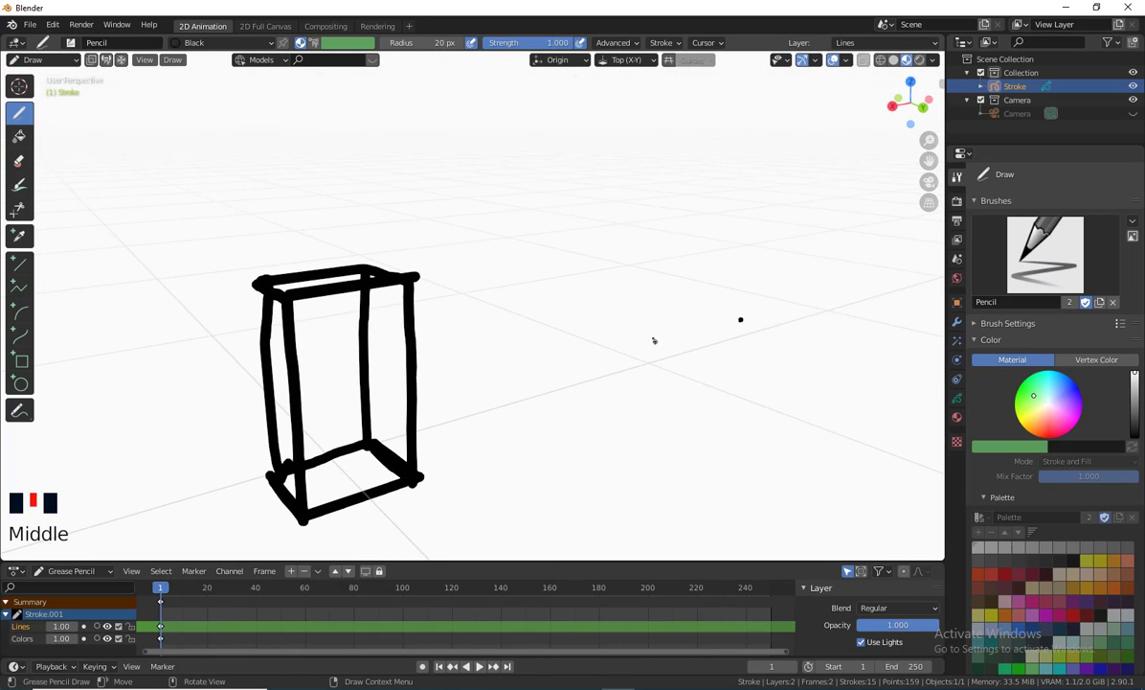
click(625, 62)
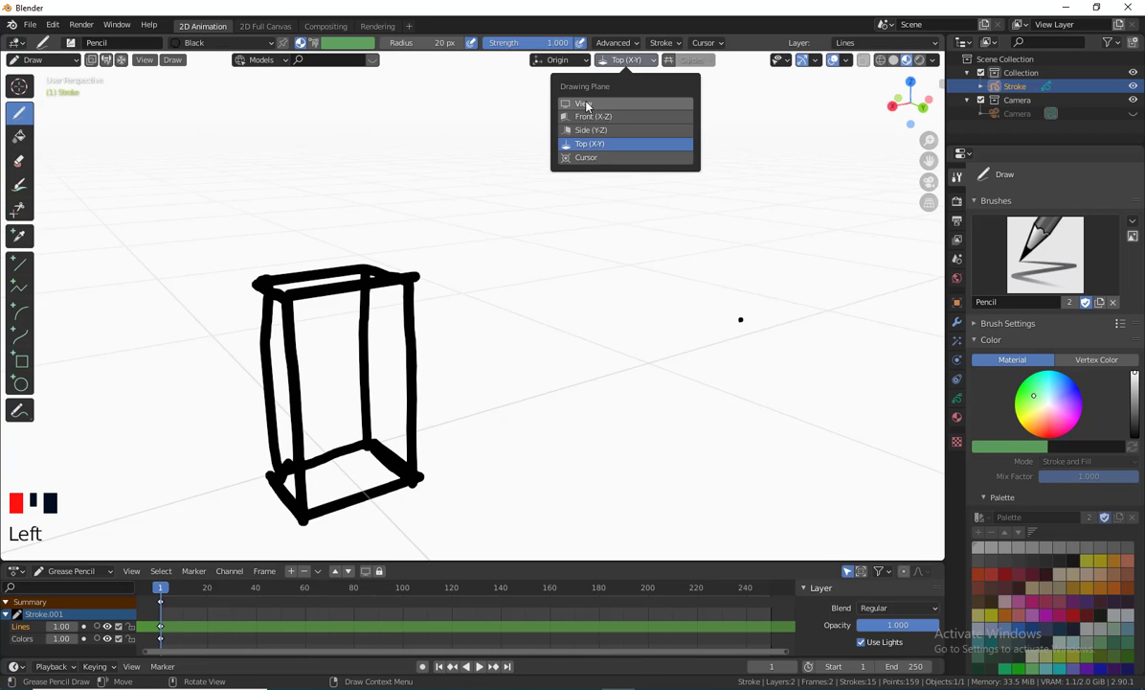
click(587, 105)
Step: Try a freehand circle above the box on the View drawing plane and undo it
middle_drag(459, 395, 472, 405)
middle_drag(696, 304, 607, 252)
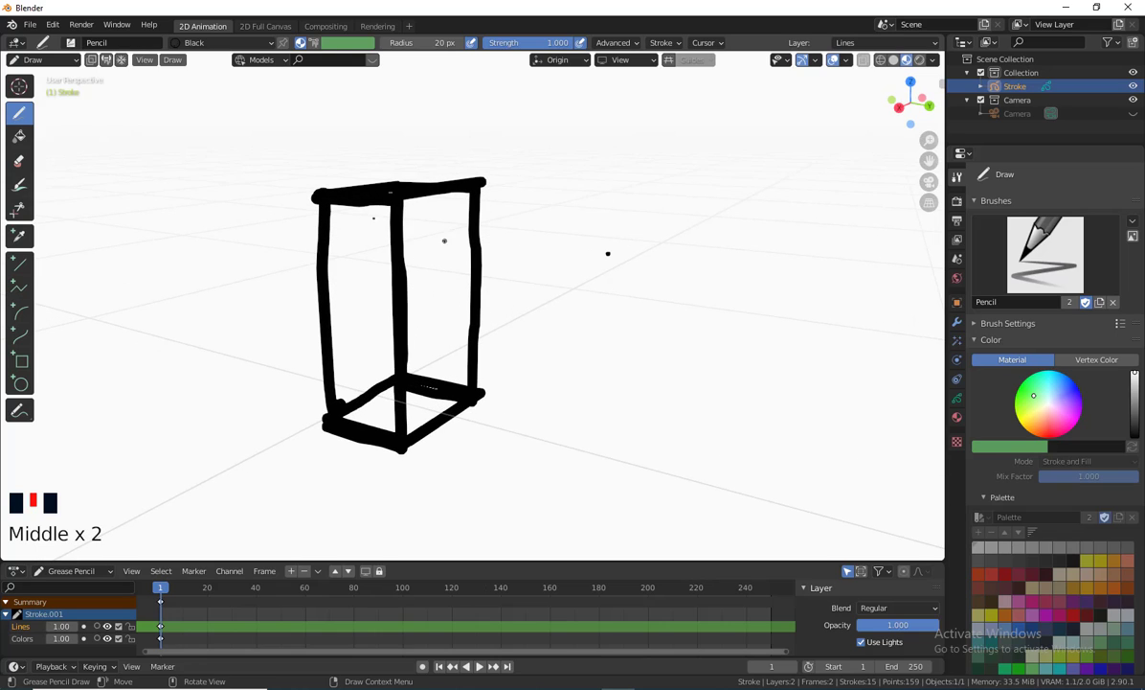
mouse_move(366, 91)
mouse_down()
mouse_move(340, 144)
mouse_move(422, 104)
mouse_up()
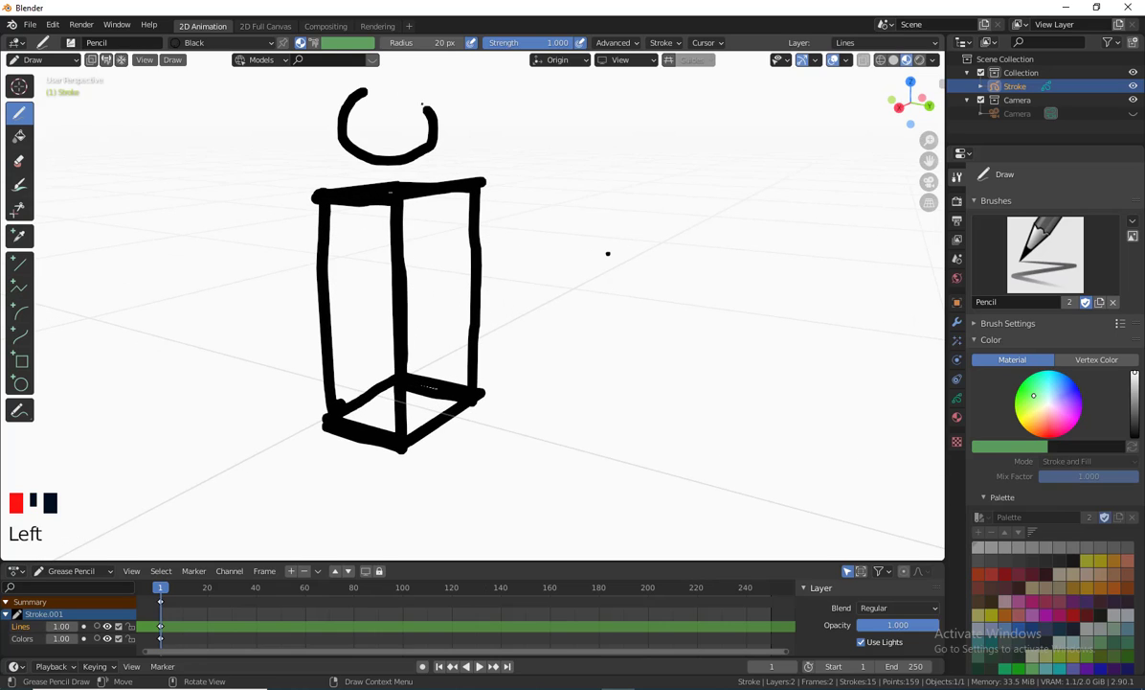
drag(326, 419, 409, 378)
scroll(585, 363, down, 2)
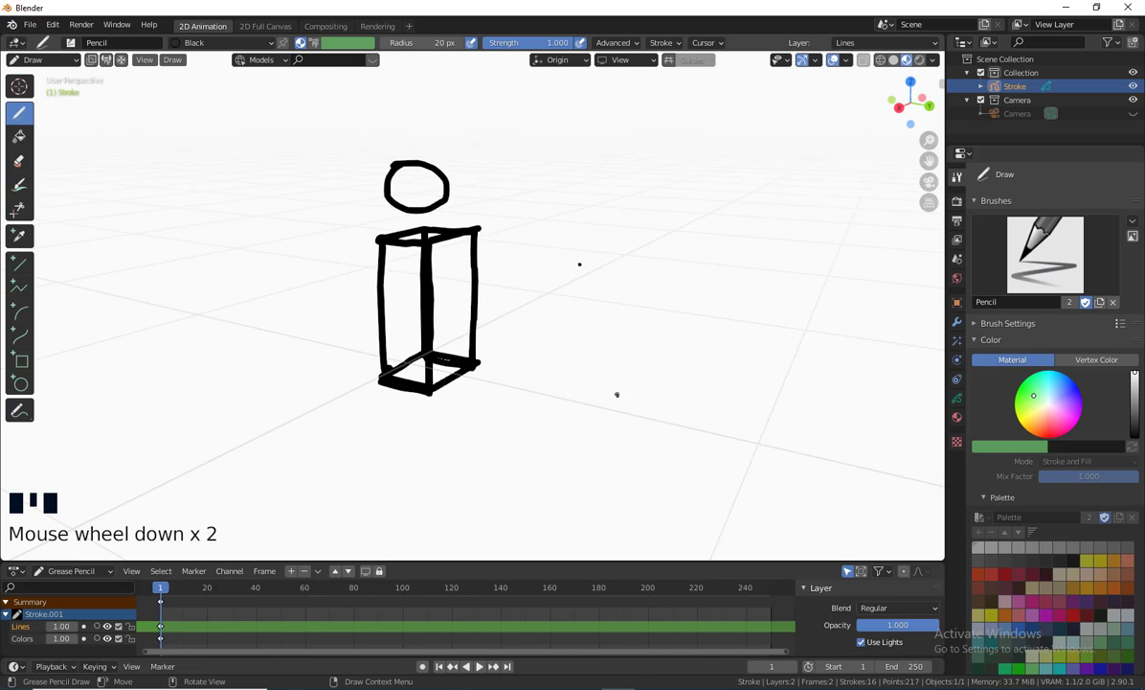
mouse_move(616, 393)
middle_down()
mouse_move(615, 476)
mouse_move(493, 504)
mouse_move(455, 492)
mouse_move(471, 447)
middle_up()
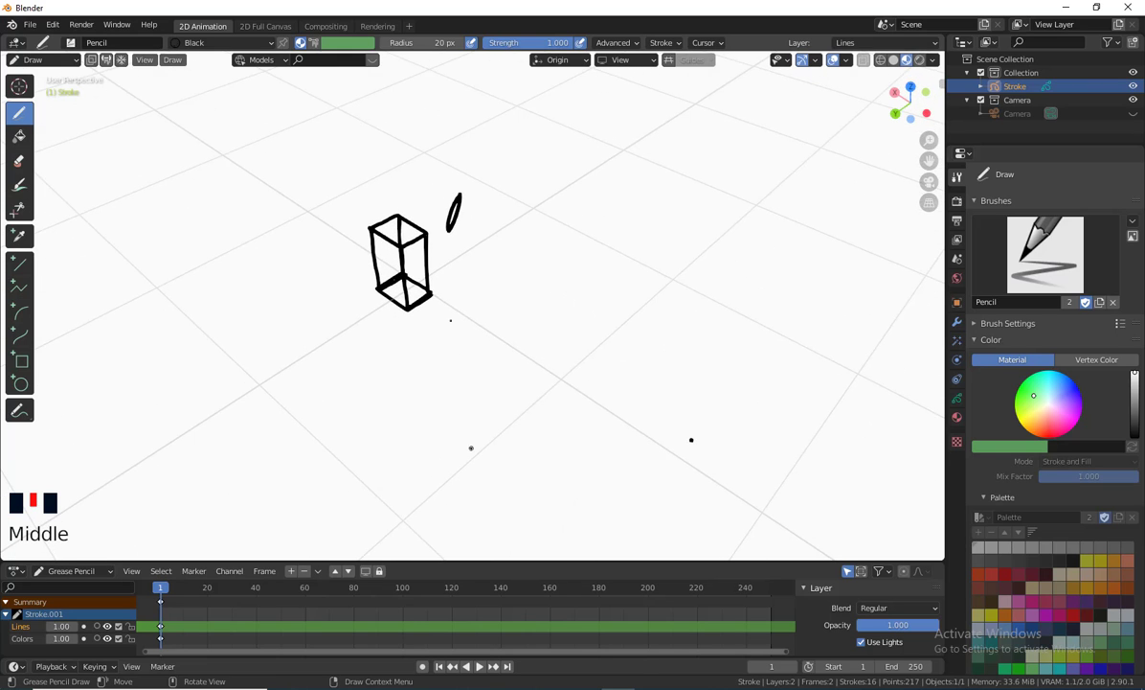
mouse_move(455, 393)
middle_down()
mouse_move(429, 332)
mouse_move(453, 381)
middle_up()
mouse_move(425, 273)
middle_down()
mouse_move(521, 314)
mouse_move(567, 390)
mouse_move(568, 314)
mouse_move(565, 403)
mouse_move(503, 461)
mouse_move(602, 295)
mouse_move(608, 317)
mouse_move(576, 321)
middle_up()
key(ctrl+z)
Step: Switch to Object Mode and add a cube mesh to the scene
click(555, 60)
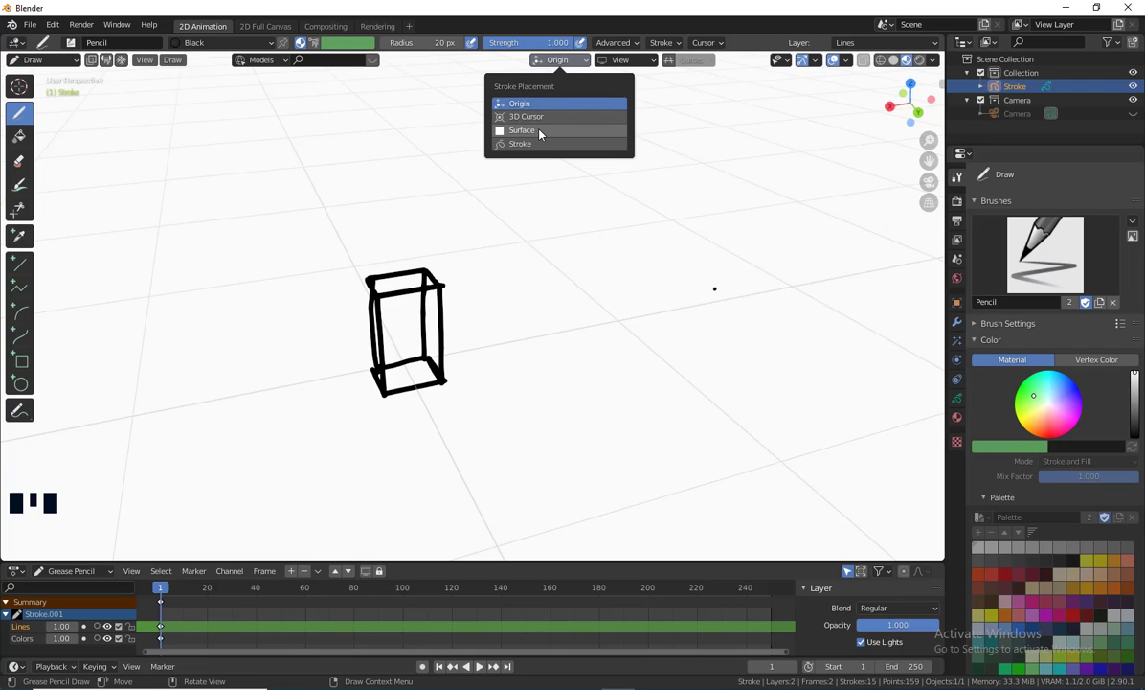
mouse_move(593, 258)
middle_down()
mouse_move(599, 394)
mouse_move(564, 409)
mouse_move(215, 196)
middle_up()
click(42, 60)
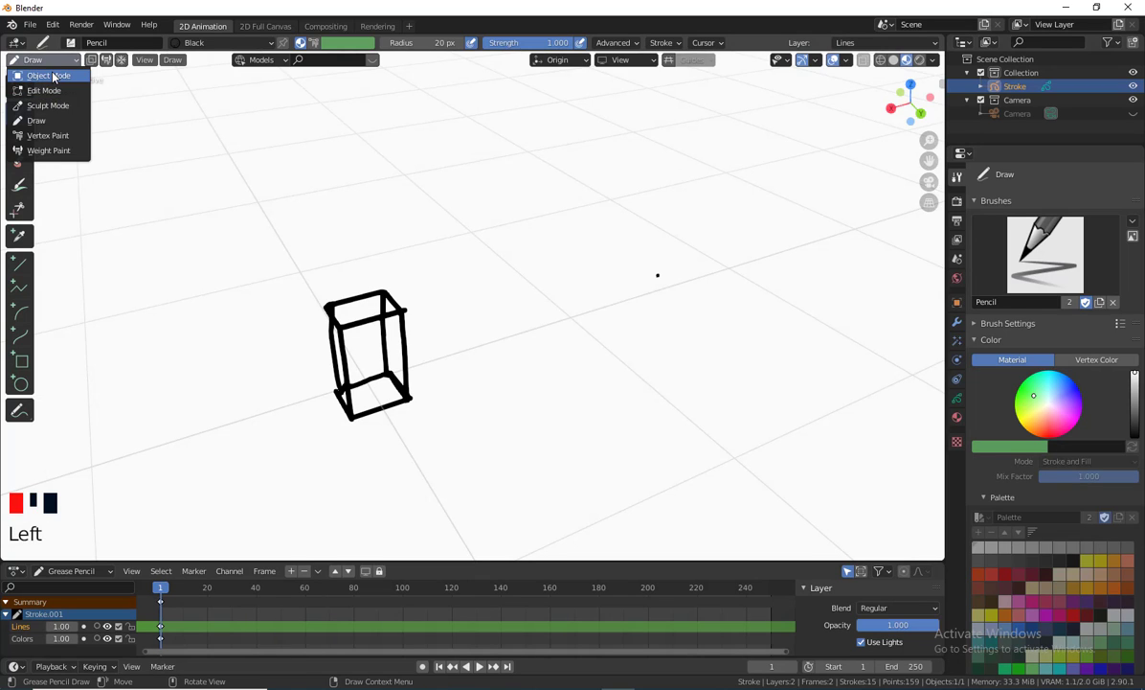
click(54, 77)
middle_drag(613, 345, 635, 328)
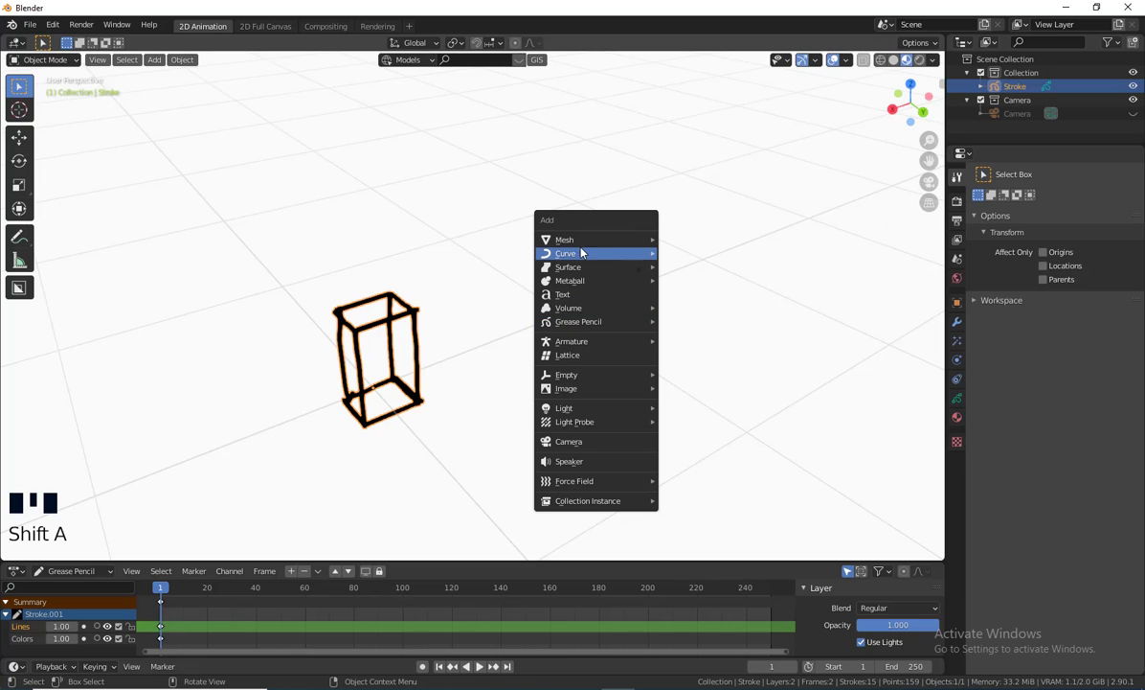
mouse_move(575, 239)
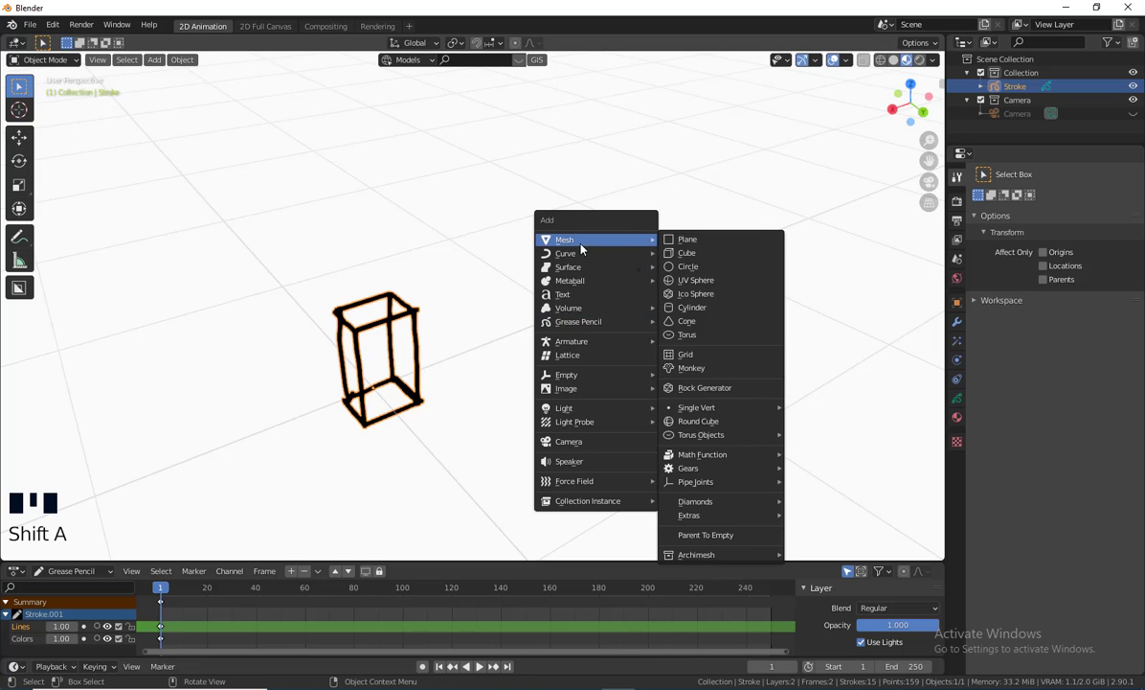
click(697, 255)
Step: Move the cube away from the stroke box so that it stands clear behind it
scroll(579, 356, down, 1)
scroll(579, 356, down, 6)
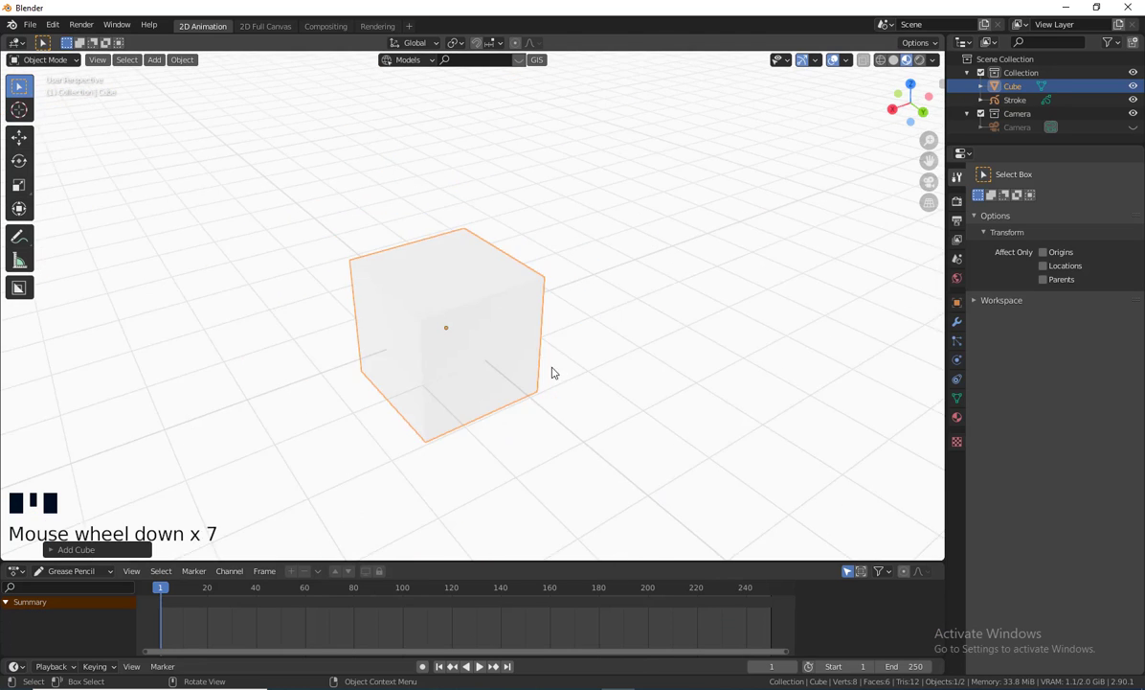
scroll(553, 373, up, 1)
middle_drag(573, 363, 652, 353)
key(g)
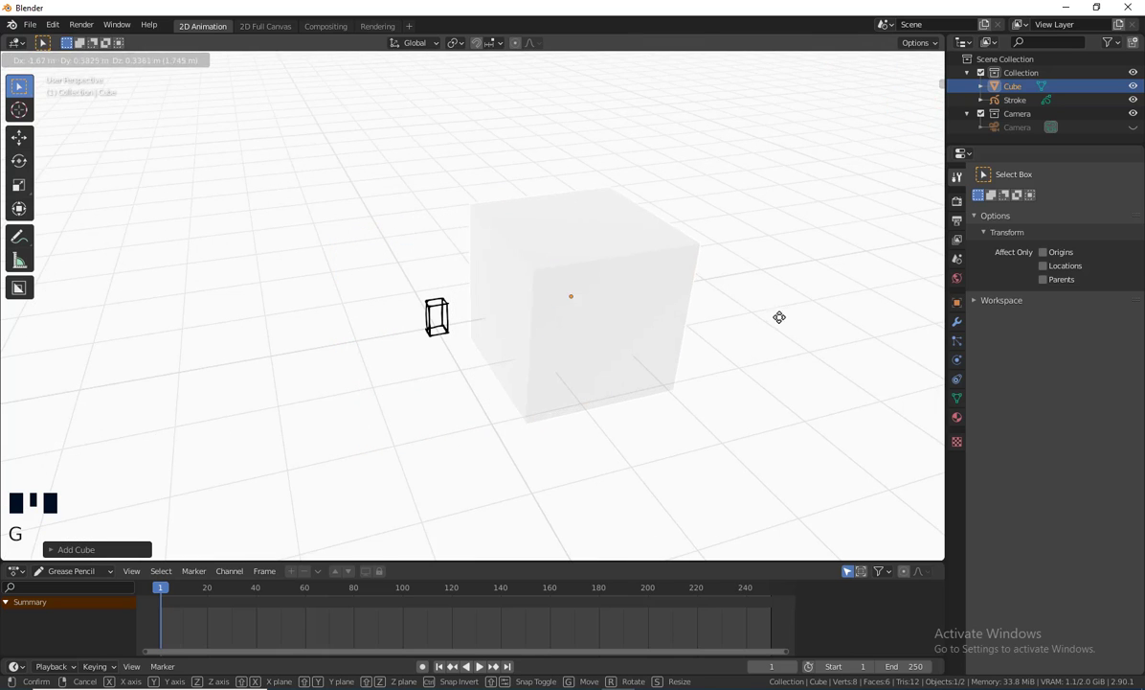
click(772, 269)
middle_drag(772, 271, 669, 437)
scroll(649, 332, up, 3)
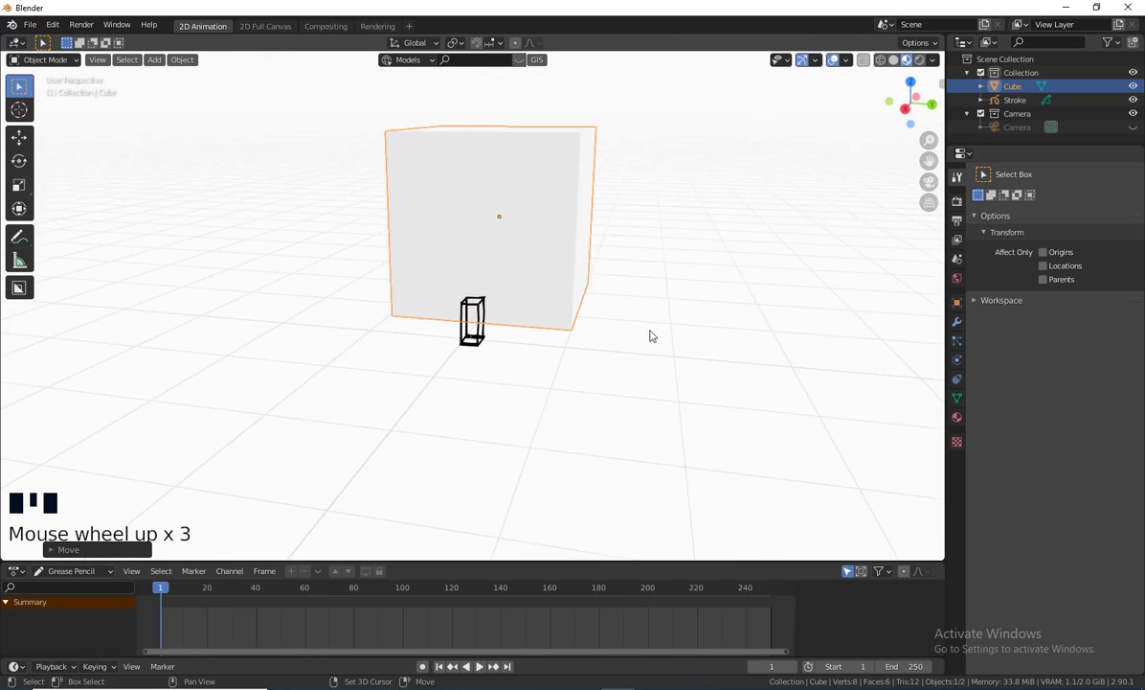
middle_drag(650, 333, 580, 334)
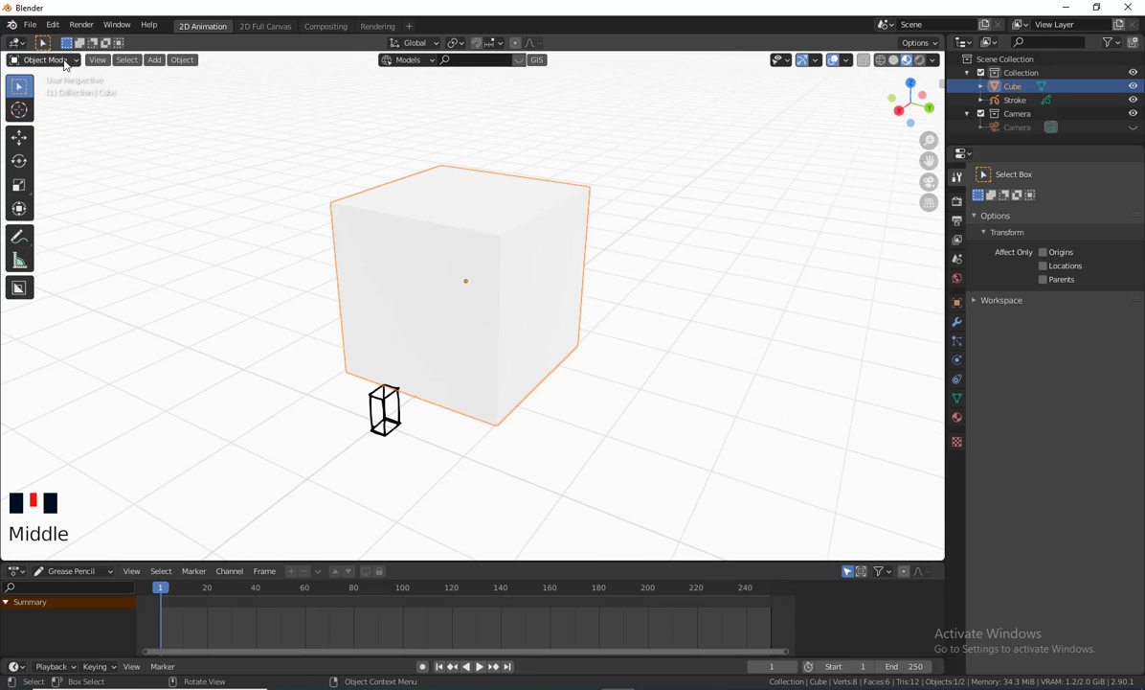
middle_drag(340, 309, 432, 312)
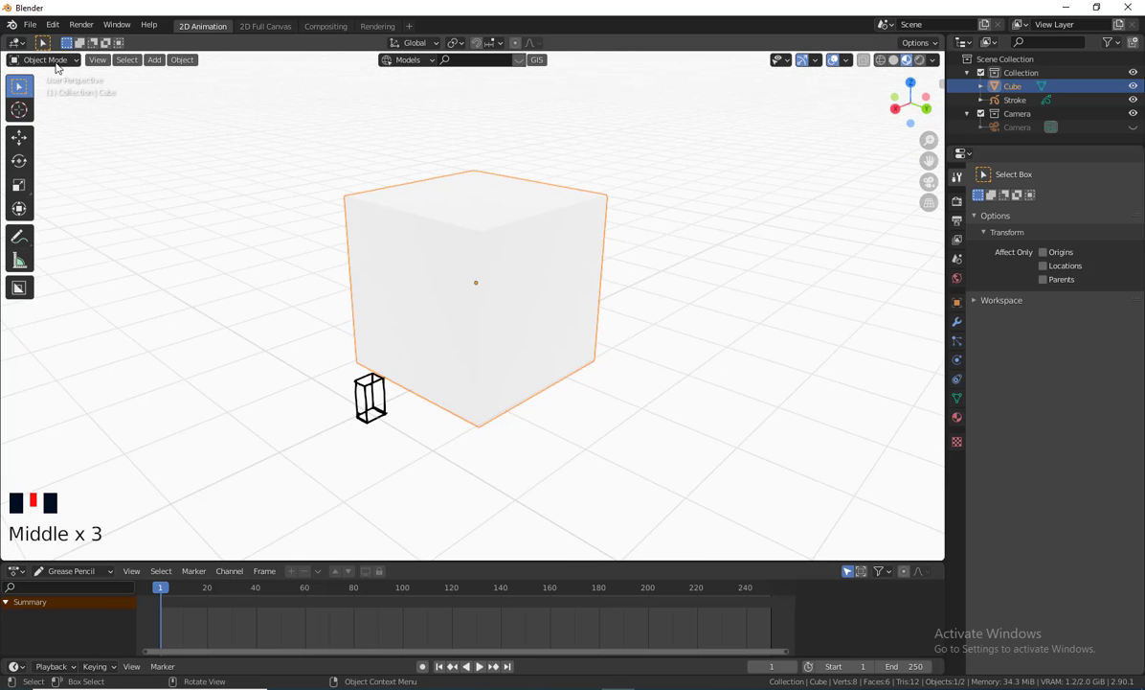
Step: Make the Stroke object the active selection instead of the cube
click(48, 60)
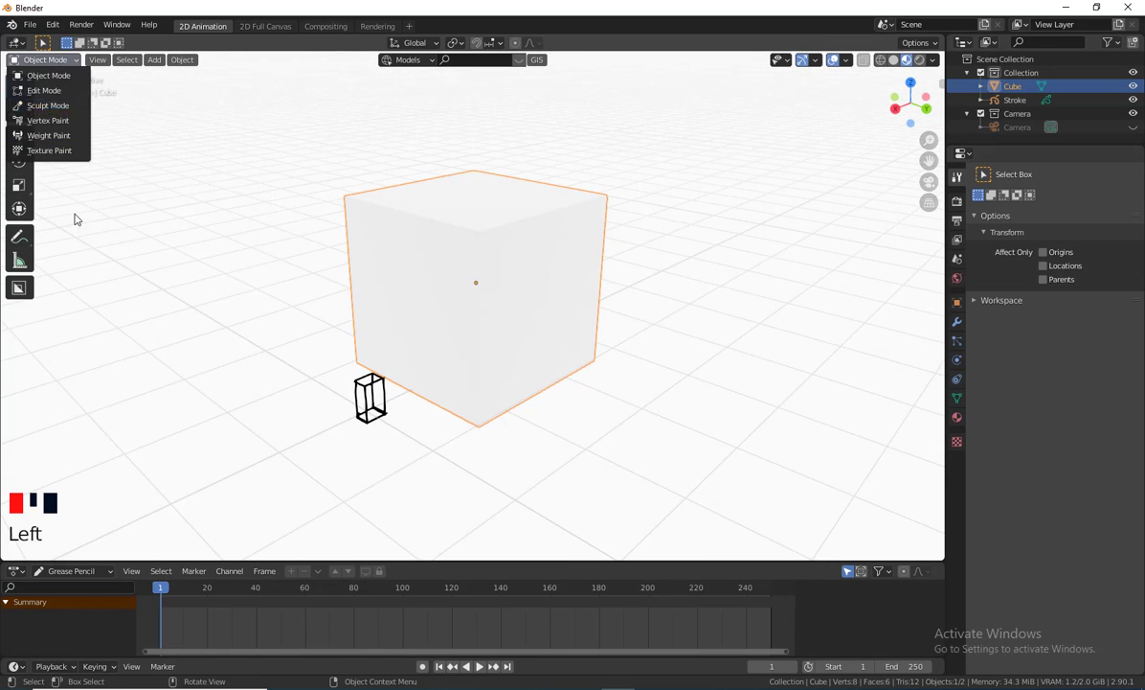
middle_drag(174, 287, 189, 323)
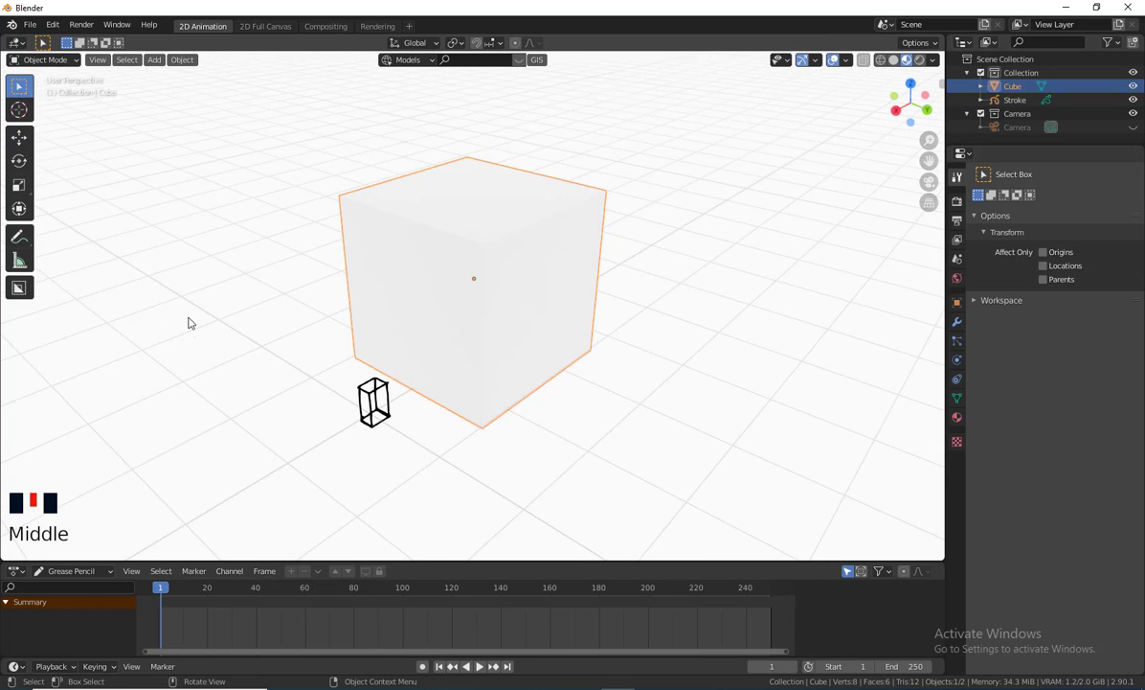
click(1014, 100)
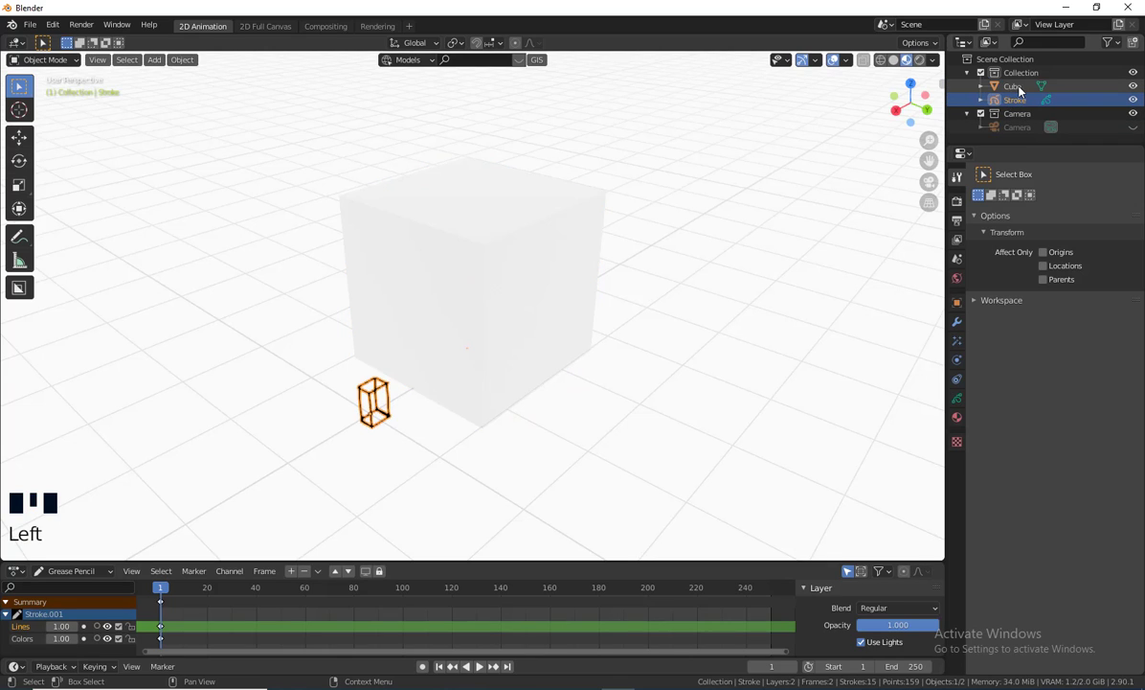
middle_click(511, 222)
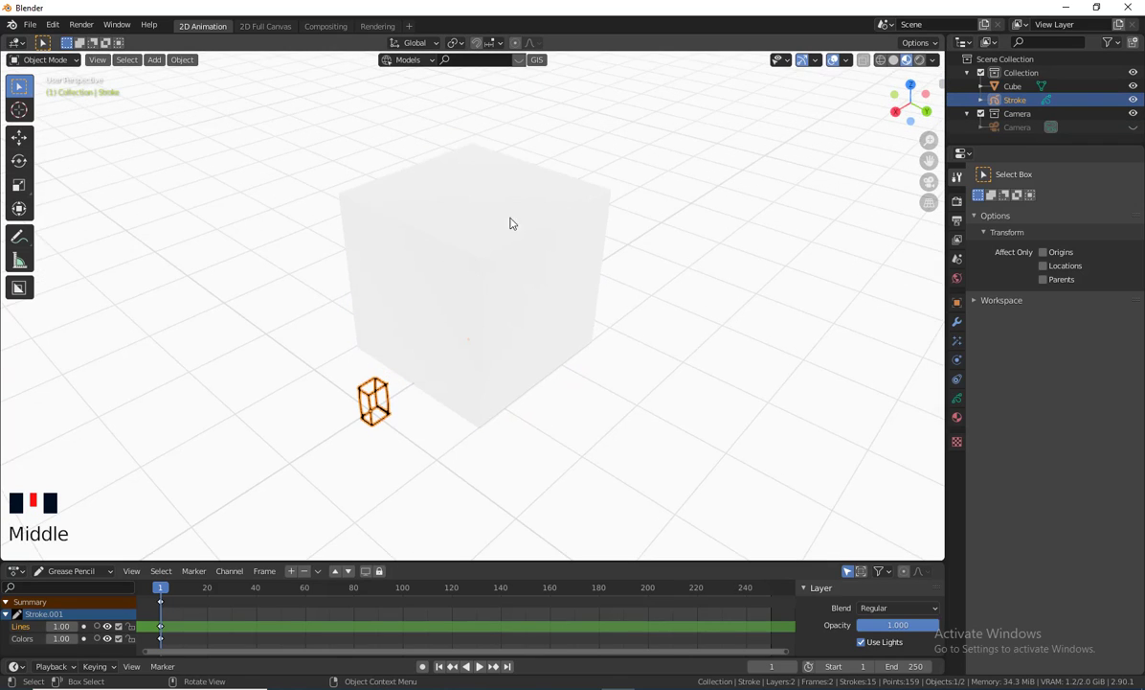
middle_click(522, 268)
middle_click(535, 268)
middle_click(538, 247)
middle_drag(651, 259, 630, 284)
shift+middle_drag(553, 273, 580, 263)
shift+middle_click(569, 276)
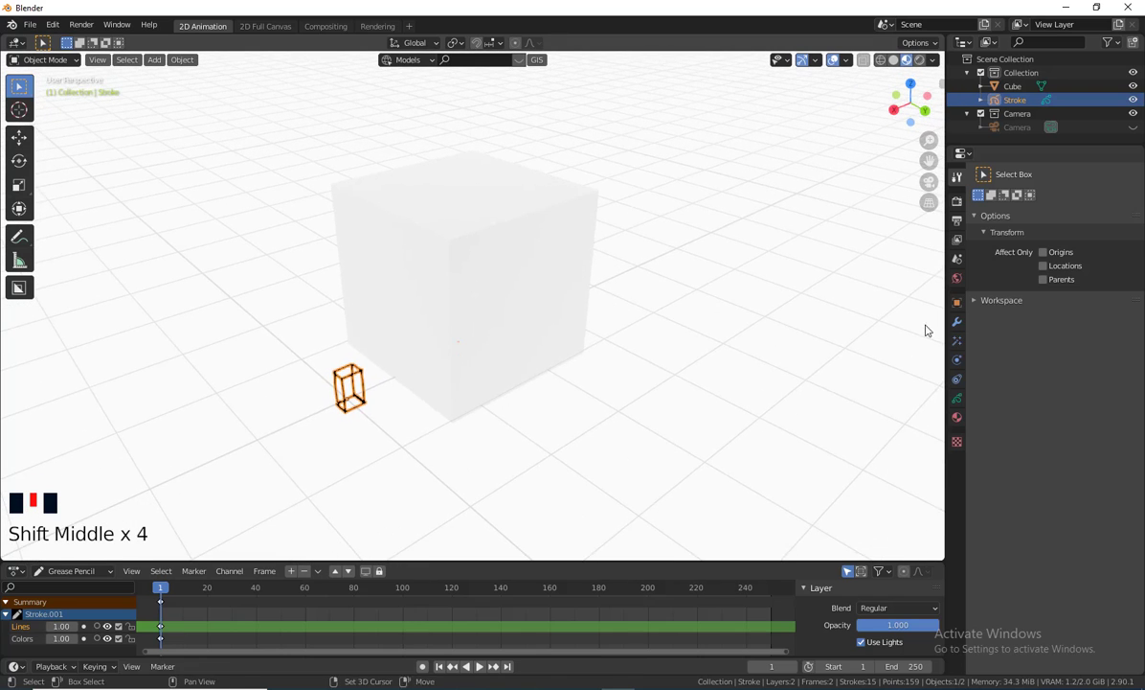
Step: Darken the World background color to a light grey and switch the viewport to Solid shading
click(957, 278)
click(1087, 265)
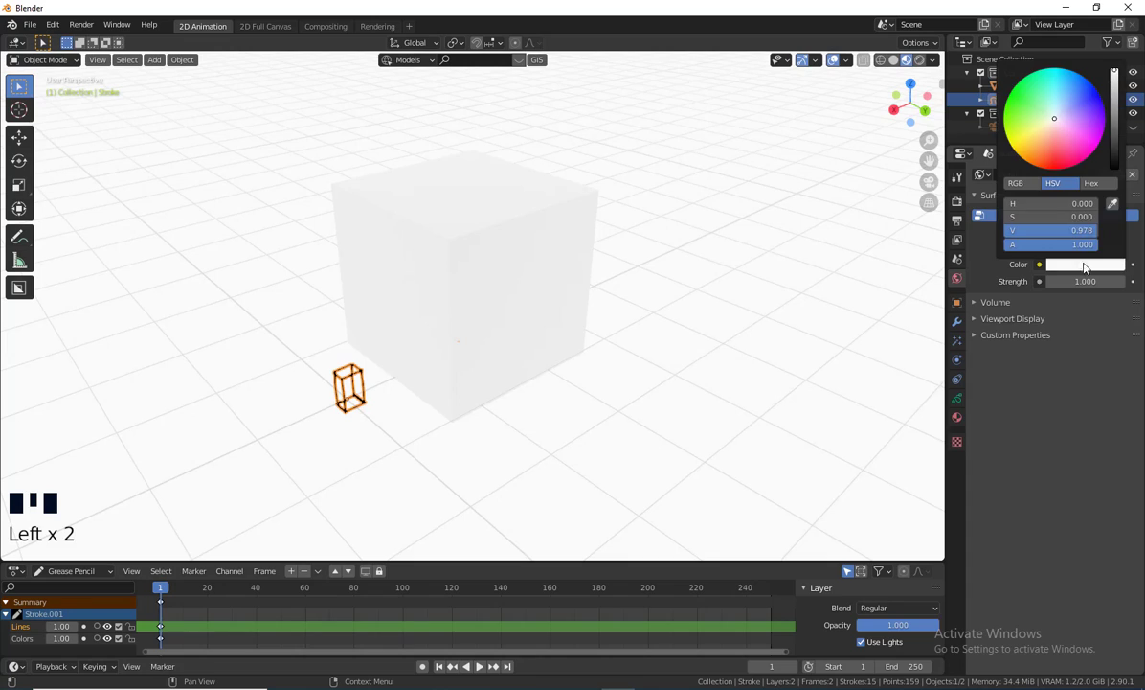
drag(1114, 119, 1114, 90)
mouse_move(516, 312)
middle_down()
mouse_move(507, 378)
mouse_move(481, 432)
mouse_move(504, 401)
mouse_move(544, 397)
middle_up()
scroll(532, 360, up, 2)
click(894, 63)
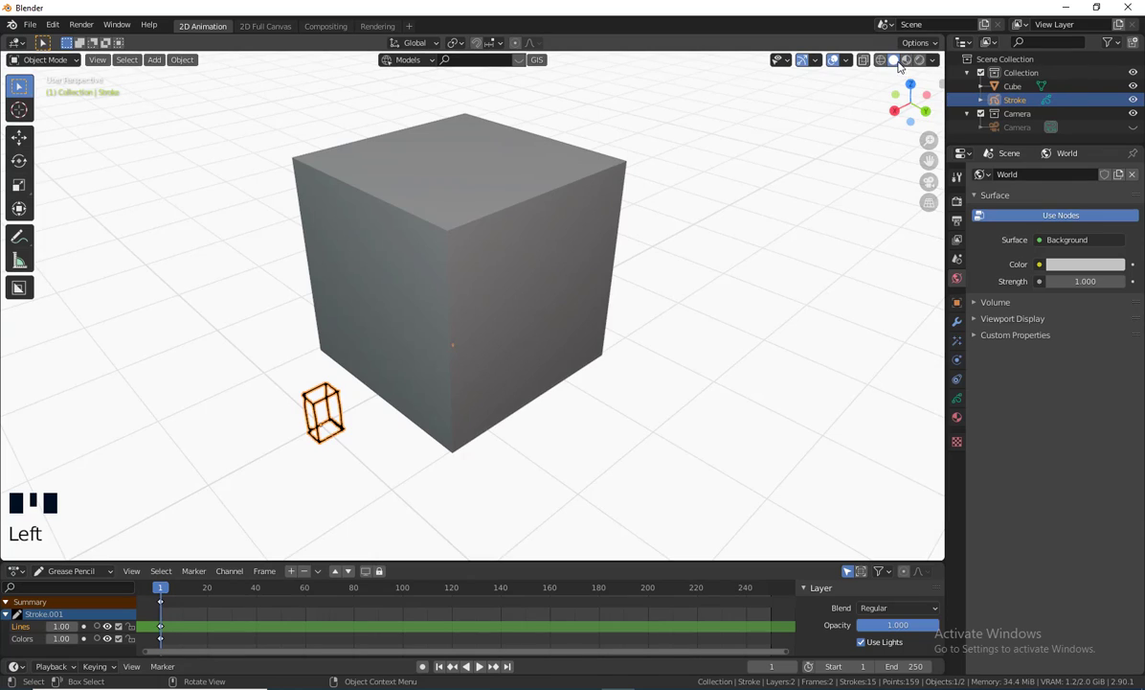
middle_drag(422, 379, 433, 333)
Step: Put the Stroke object in Draw mode with stroke placement on Surface and a surface offset of 0
click(1023, 101)
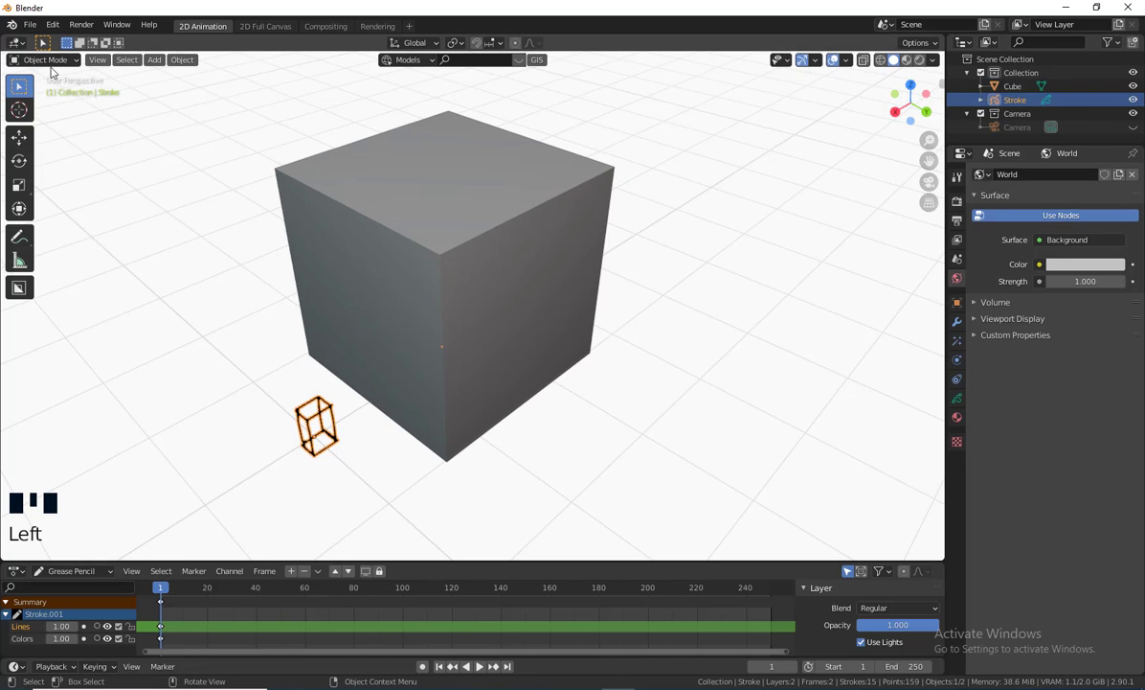
drag(48, 60, 50, 125)
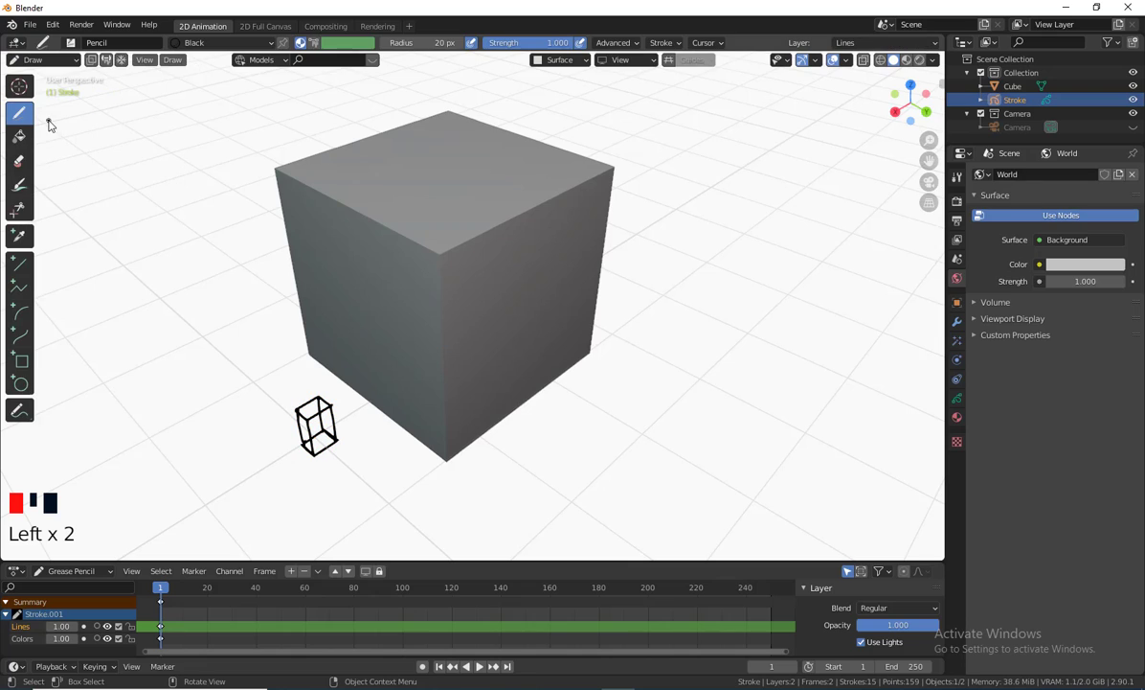
mouse_move(559, 60)
mouse_down()
mouse_move(521, 129)
mouse_move(526, 116)
mouse_up()
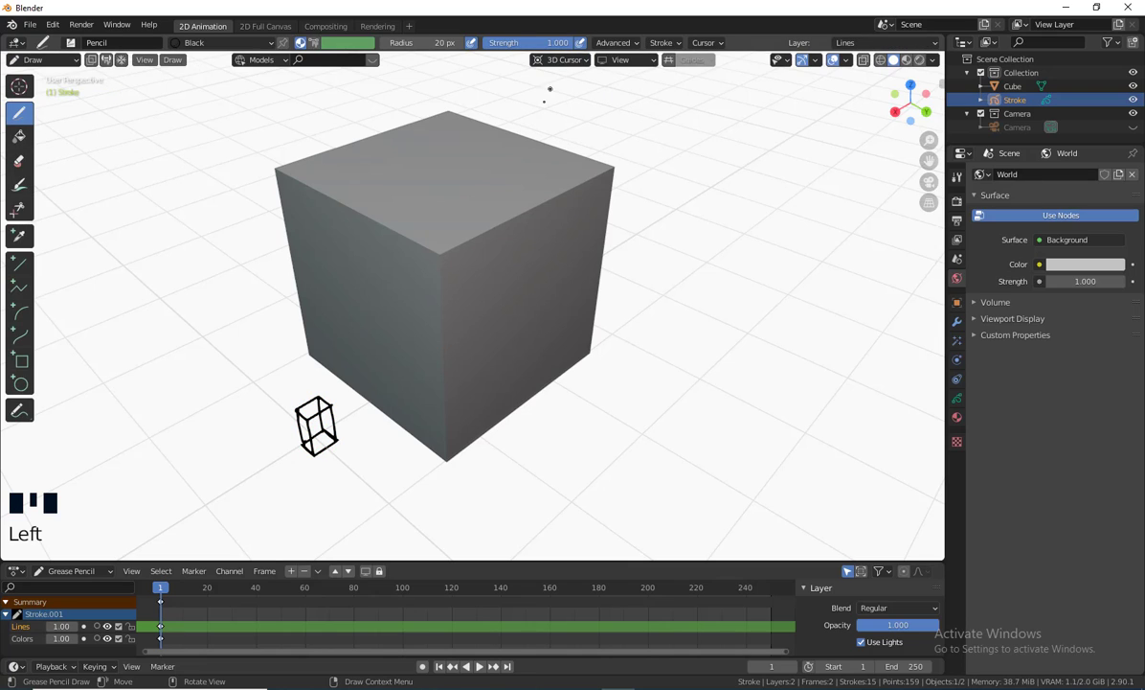
mouse_move(566, 66)
mouse_down()
mouse_move(528, 69)
mouse_move(531, 135)
mouse_up()
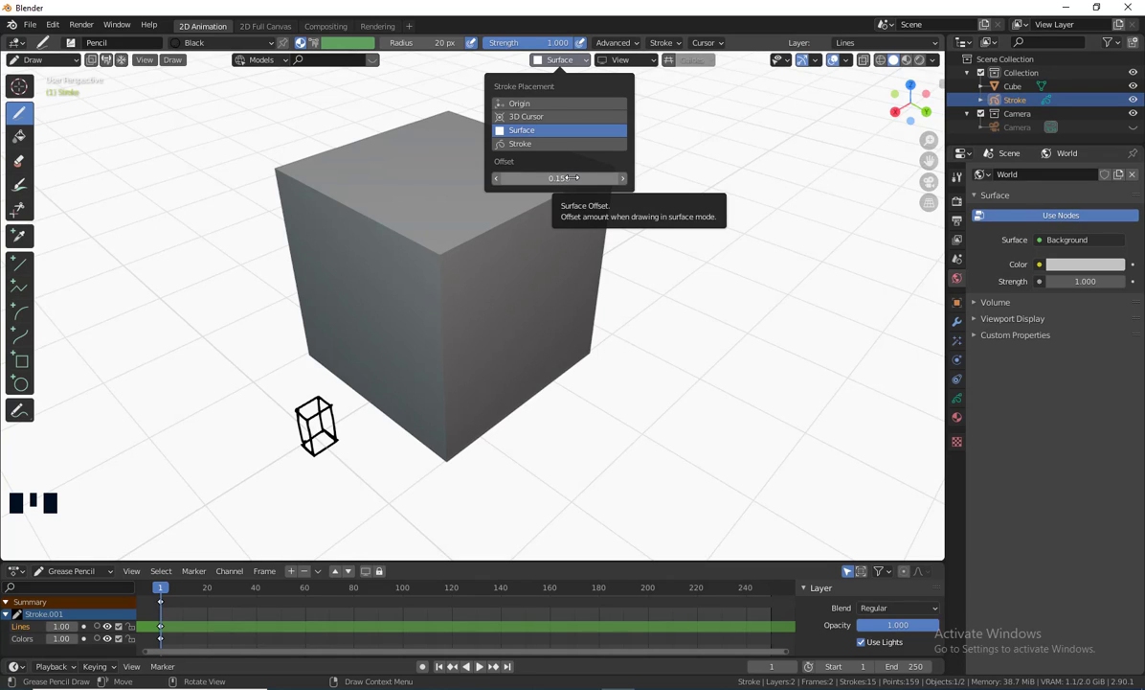
click(572, 178)
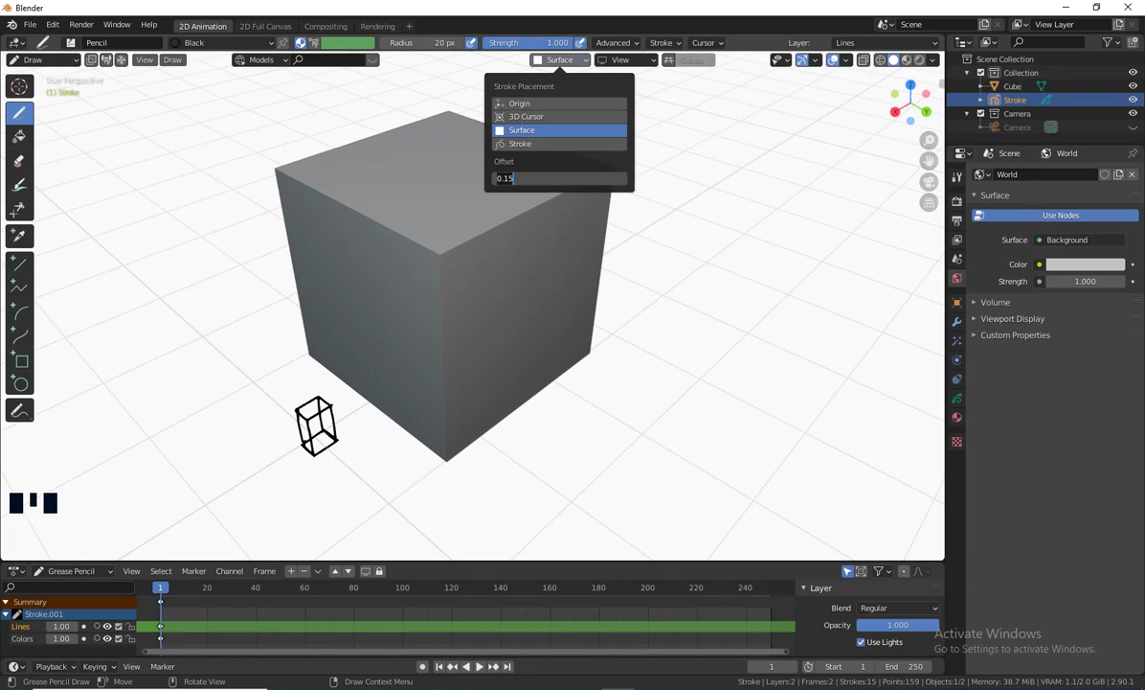
text(0)
key(Return)
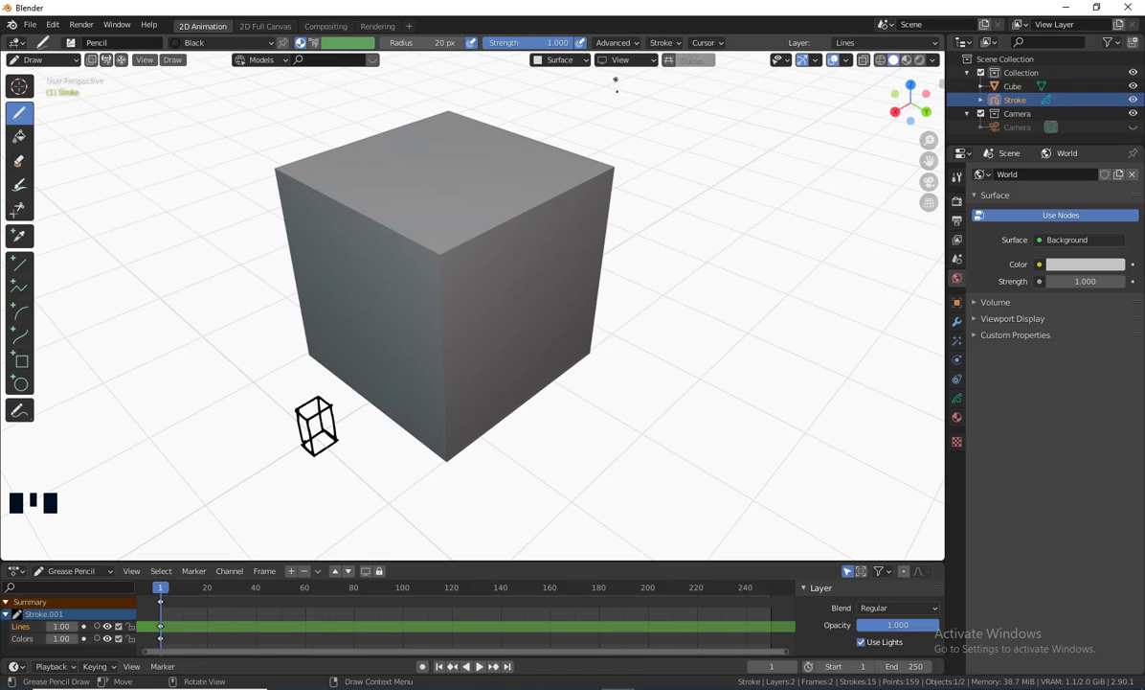
Step: Keep the drawing plane on View and trace the first top edge of the cube with a smoothed pencil stroke
middle_drag(452, 304, 451, 334)
click(618, 60)
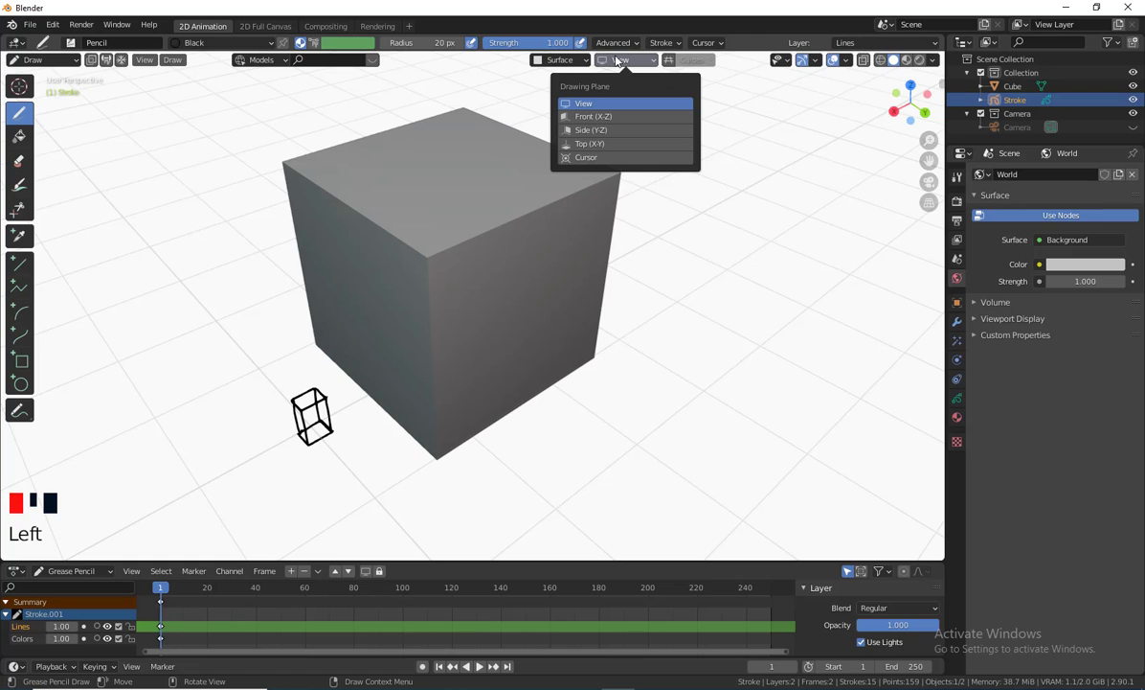
click(590, 105)
mouse_move(496, 273)
middle_down()
mouse_move(437, 312)
mouse_move(327, 254)
middle_up()
scroll(496, 272, up, 2)
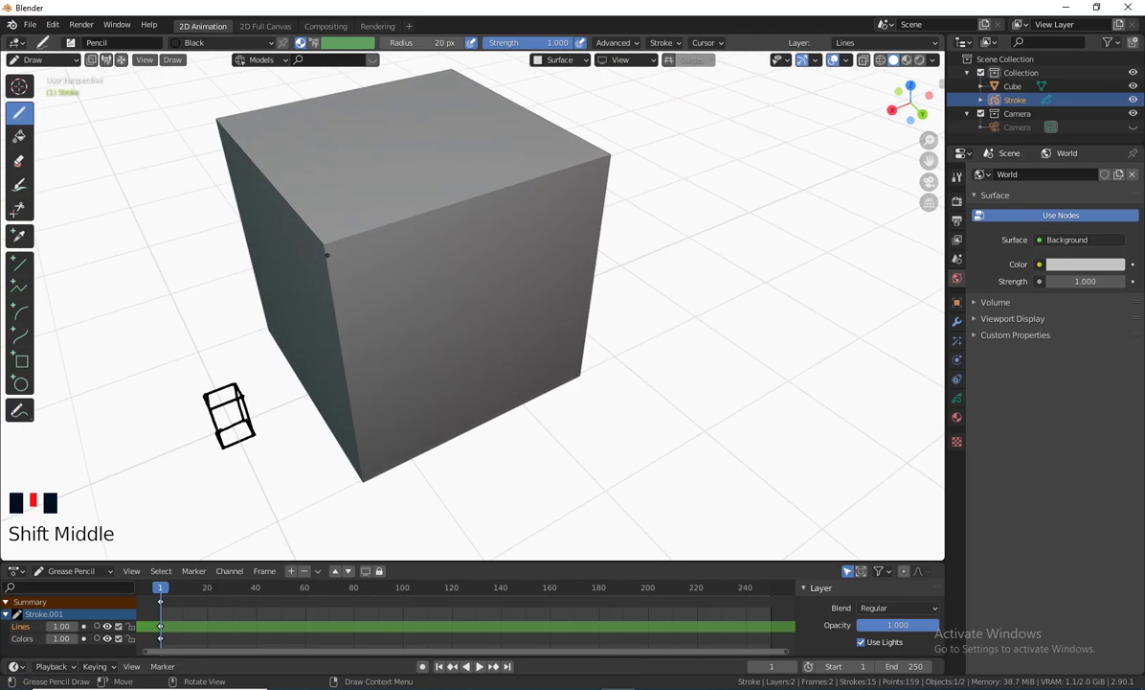
click(324, 244)
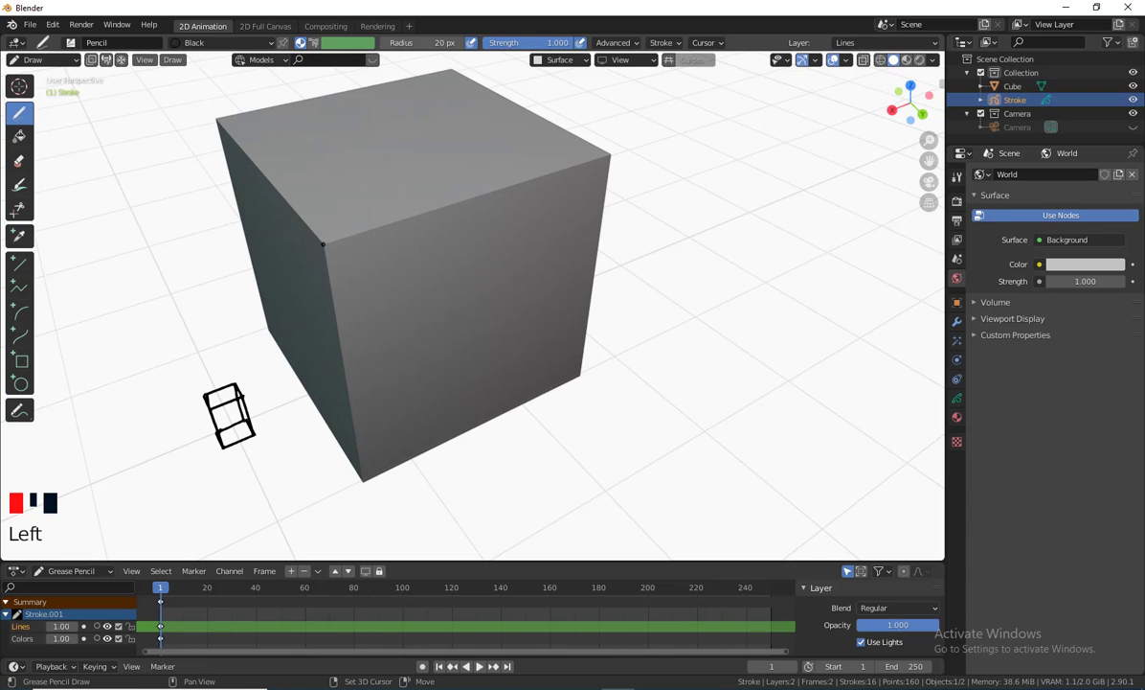
shift+drag(323, 244, 349, 237)
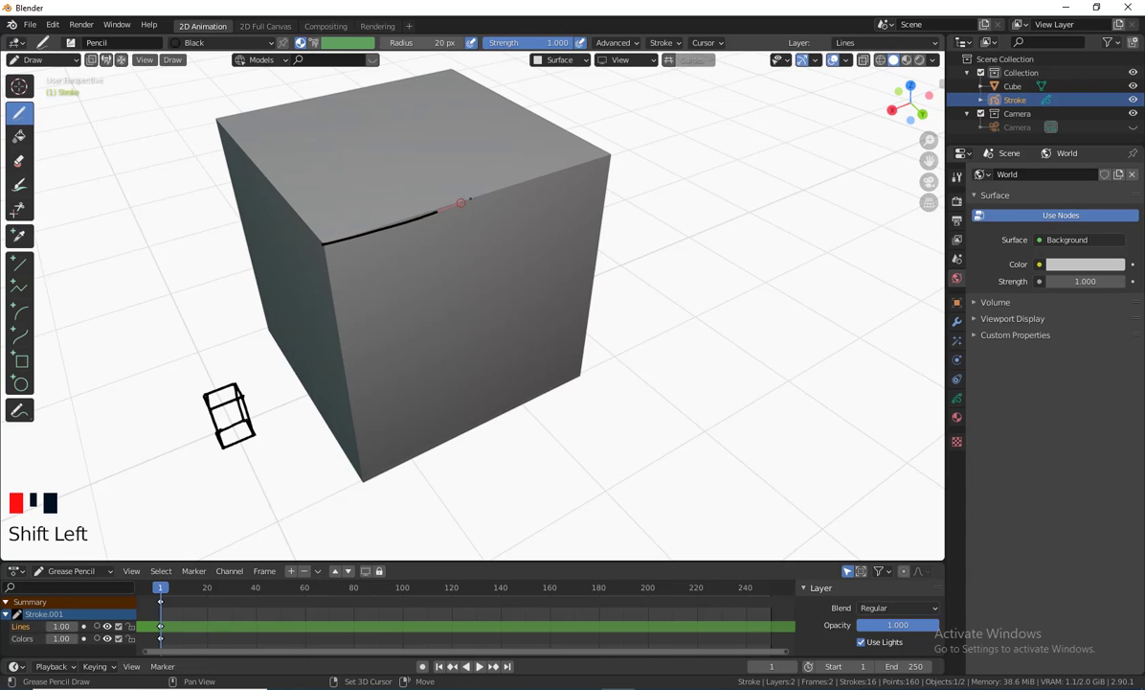
shift+drag(556, 173, 631, 148)
Step: Trace the adjoining vertical edge from the end of the drawn top edge down to the cube's lower corner
mouse_move(613, 268)
middle_down()
mouse_move(568, 363)
mouse_move(452, 378)
mouse_move(460, 301)
mouse_move(536, 297)
middle_up()
scroll(567, 364, up, 2)
shift+middle_drag(570, 376, 496, 400)
click(511, 163)
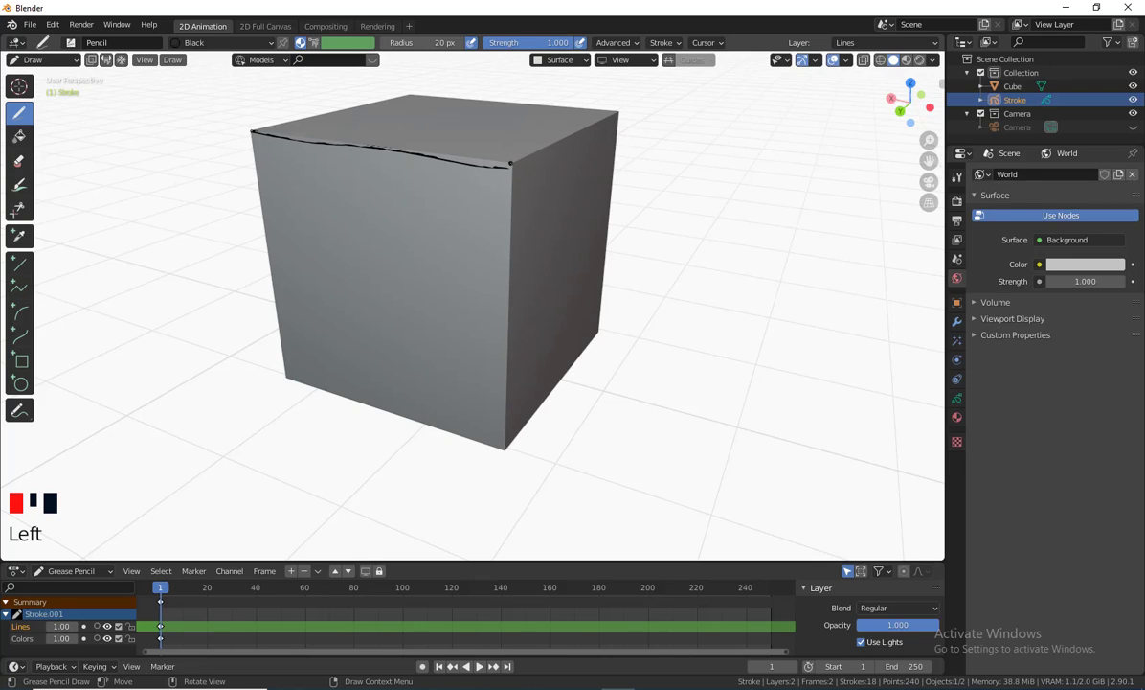
shift+drag(511, 163, 511, 163)
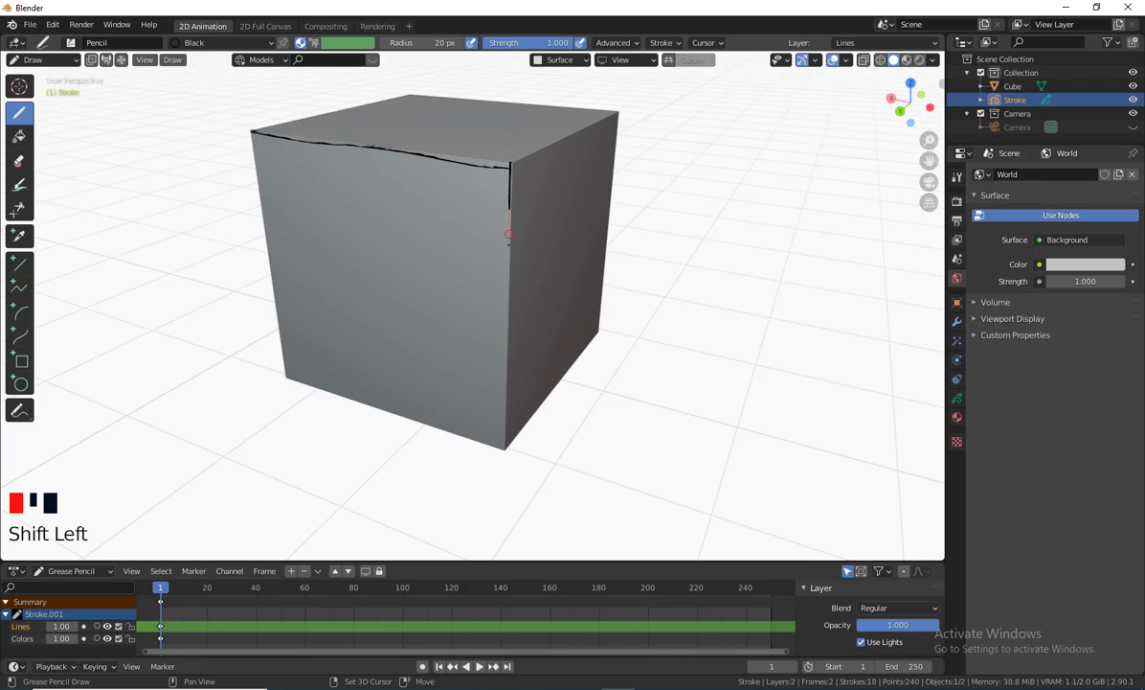
shift+drag(502, 353, 503, 409)
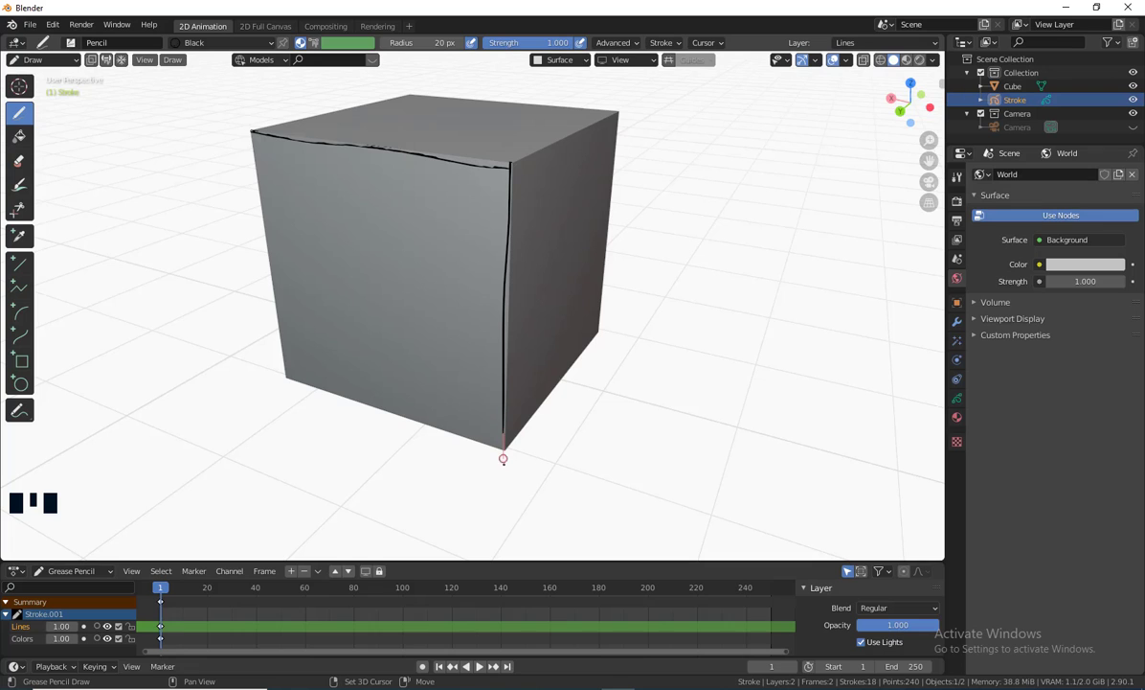
shift+drag(505, 473, 505, 473)
Step: Trace the bottom edge and the remaining vertical edge of the same cube face
mouse_move(536, 449)
middle_down()
mouse_move(606, 379)
mouse_move(530, 303)
middle_up()
shift+drag(527, 303, 527, 304)
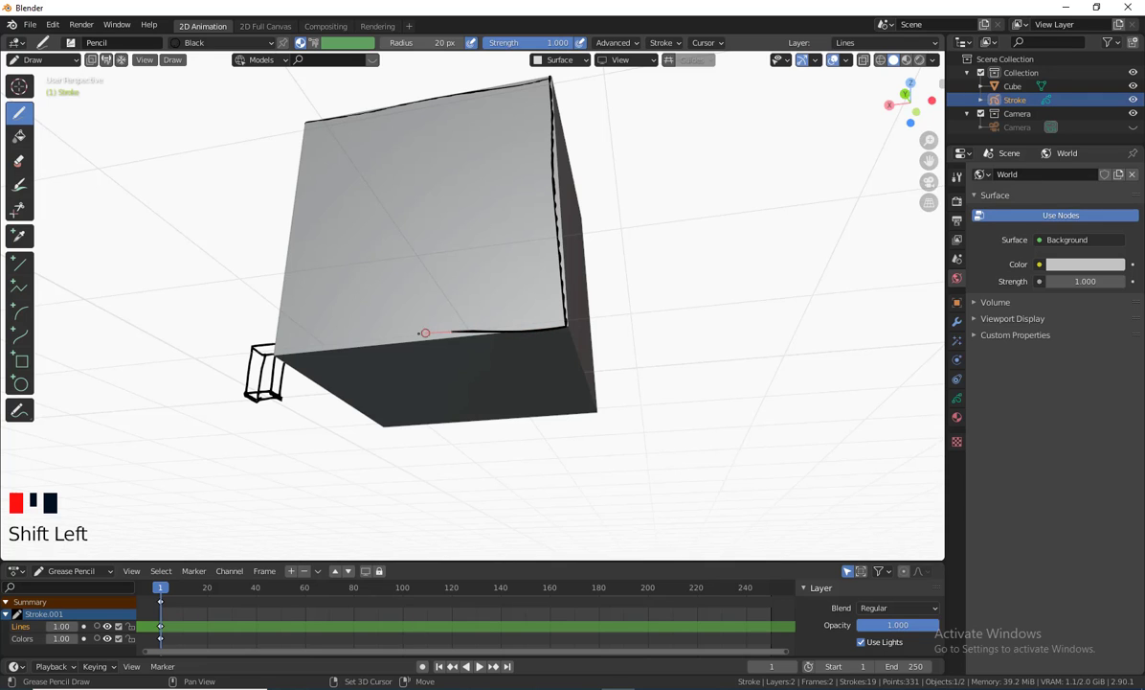
shift+drag(375, 340, 235, 337)
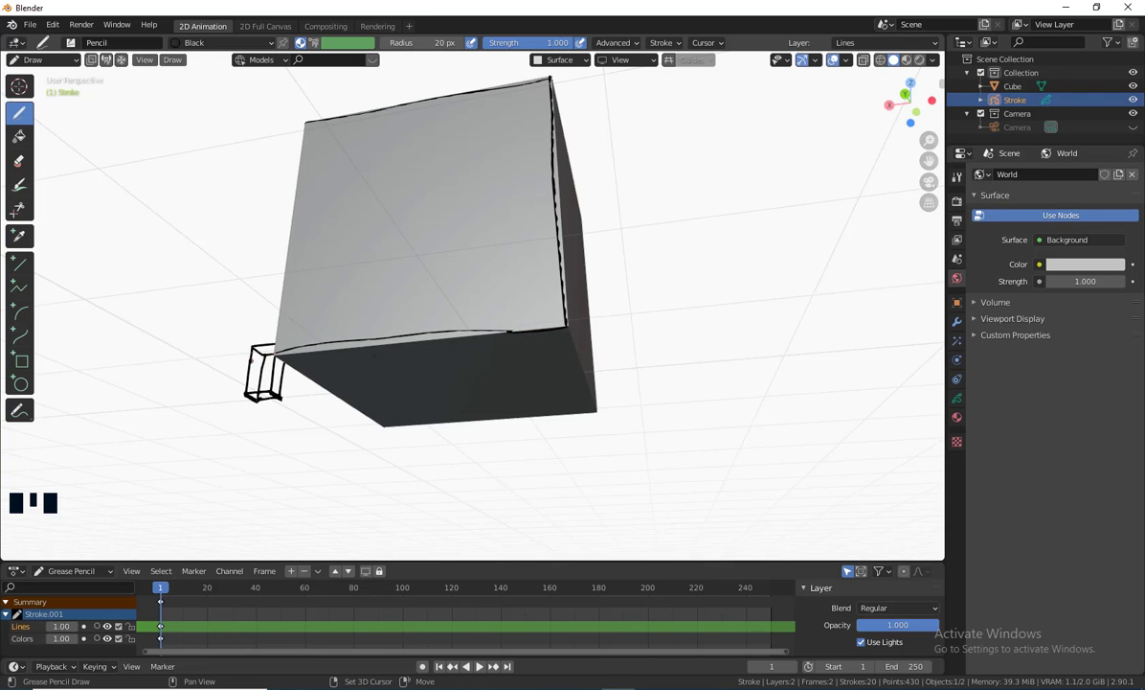
mouse_move(235, 337)
middle_down()
mouse_move(476, 363)
mouse_move(496, 420)
mouse_move(484, 407)
middle_up()
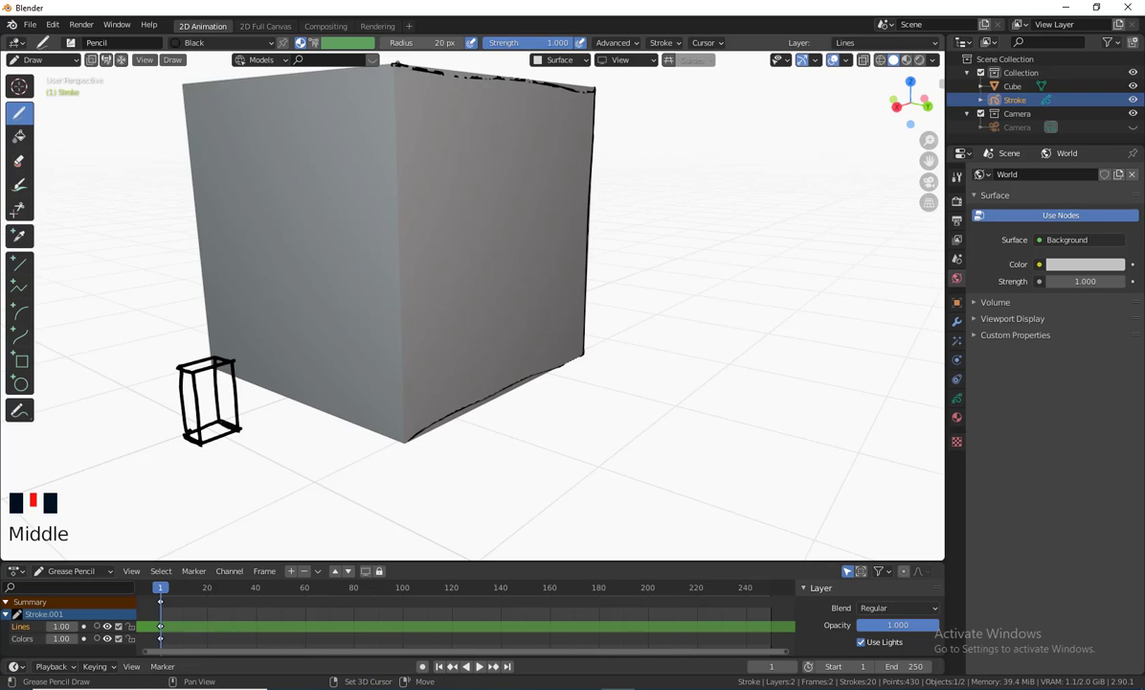
shift+drag(395, 67, 395, 68)
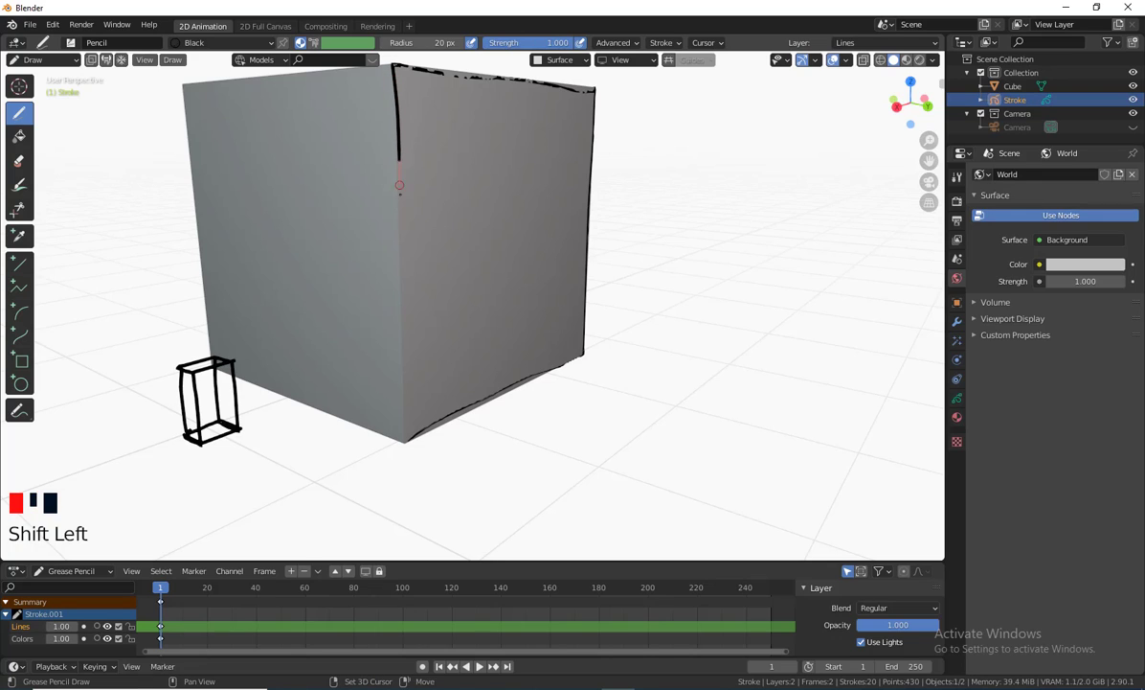
shift+drag(404, 336, 404, 397)
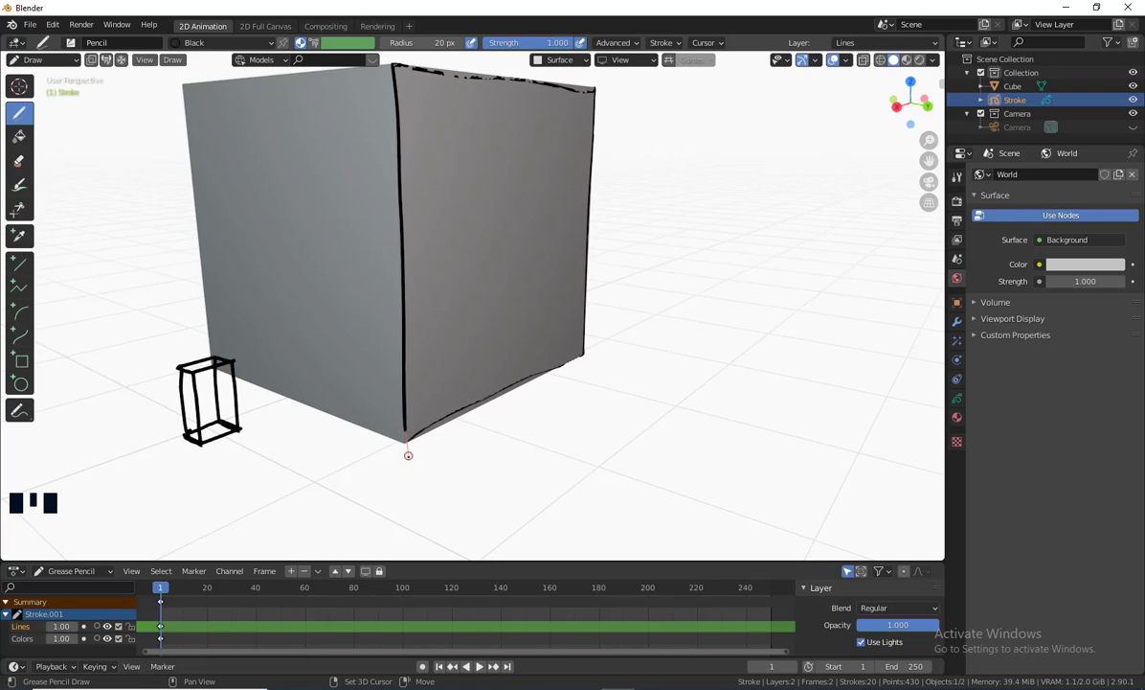
shift+drag(410, 465, 410, 467)
Step: Trace the three remaining top edges of the cube with pencil strokes
middle_drag(604, 325, 585, 196)
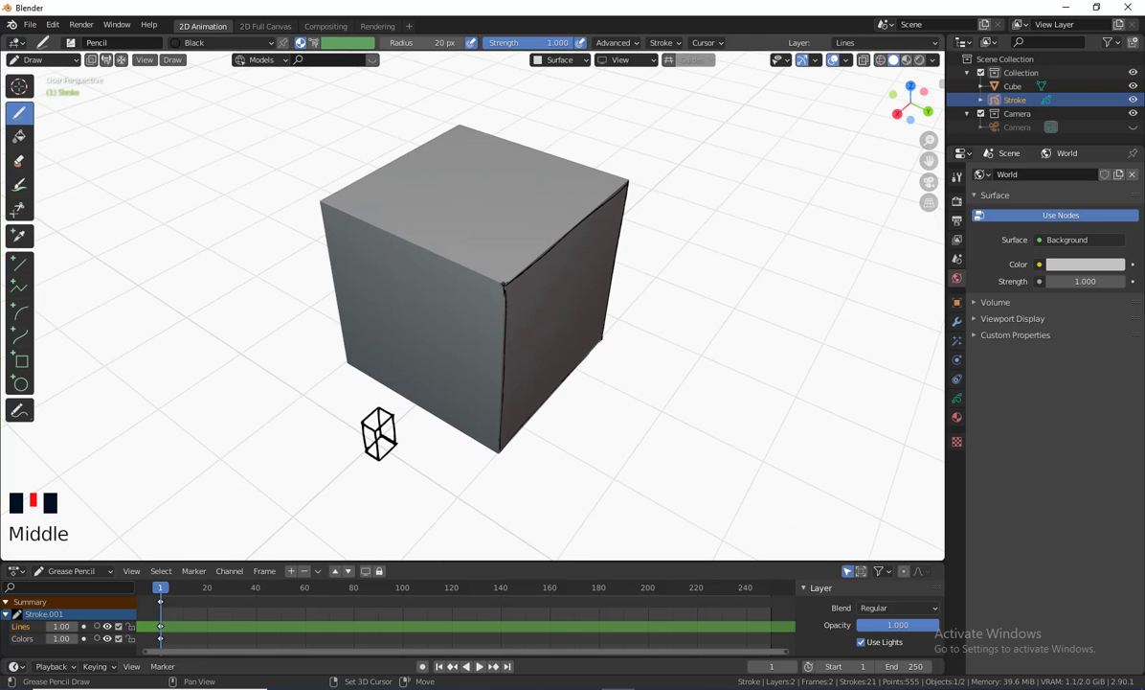
shift+drag(500, 283, 473, 273)
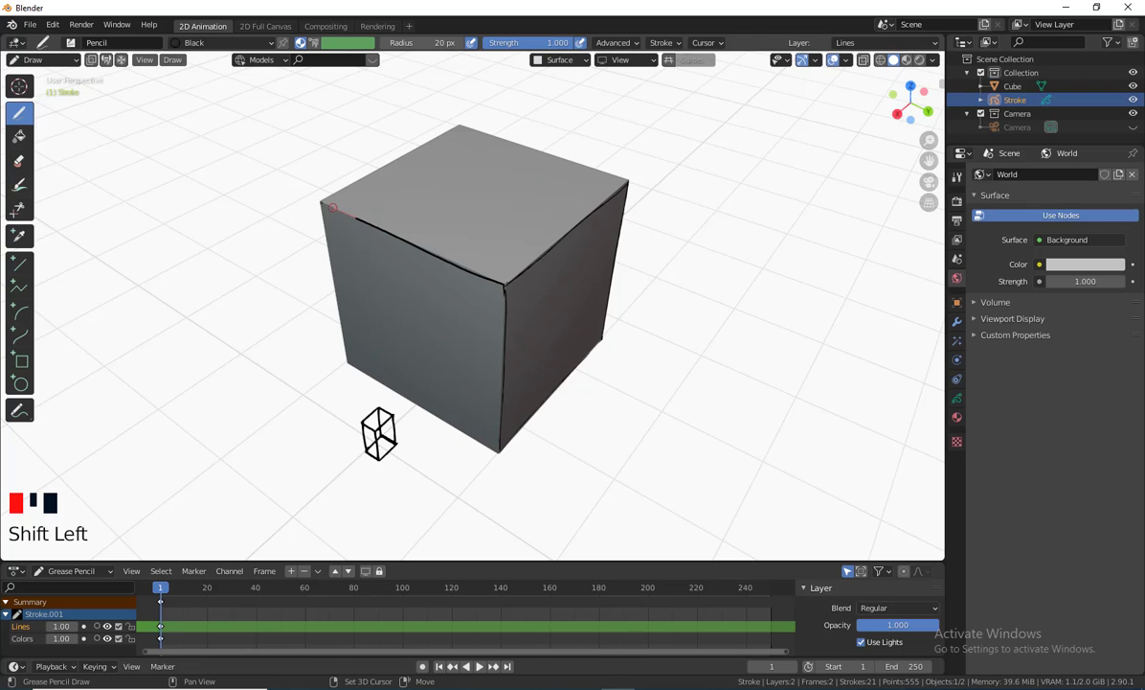
mouse_move(333, 207)
shift+mouse_down()
mouse_move(434, 127)
mouse_move(463, 125)
shift+mouse_up()
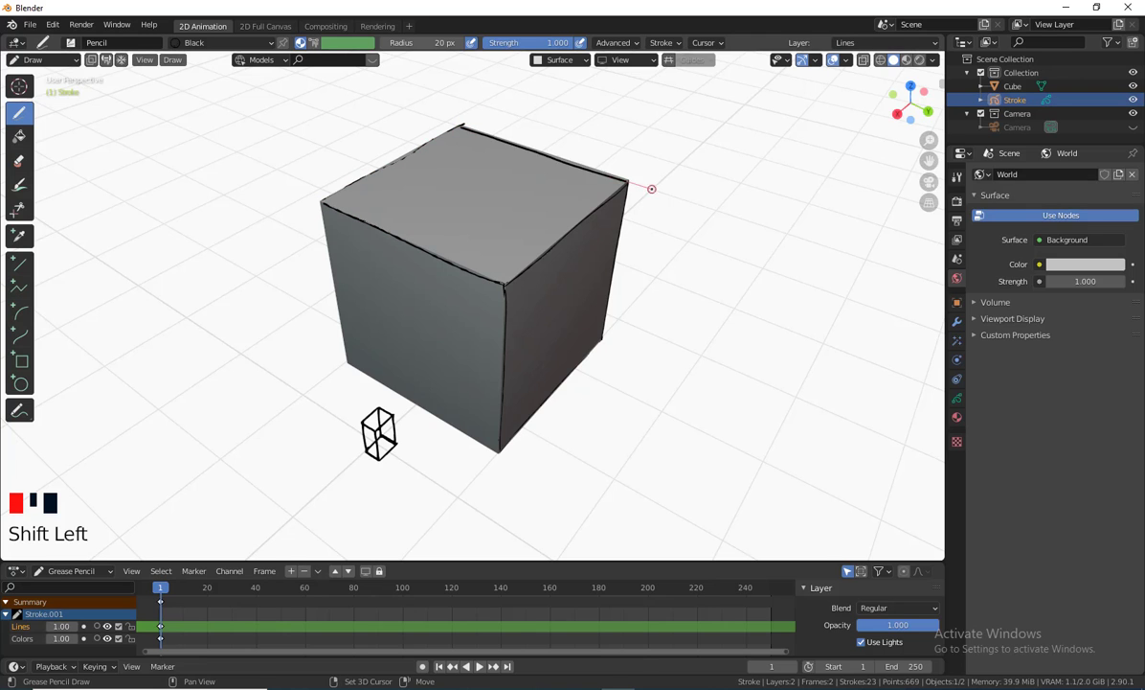
shift+drag(652, 189, 654, 189)
Step: Trace the cube's remaining vertical and bottom edges so that every edge has a stroke
middle_drag(359, 212, 460, 188)
shift+drag(449, 169, 458, 466)
shift+drag(456, 448, 670, 364)
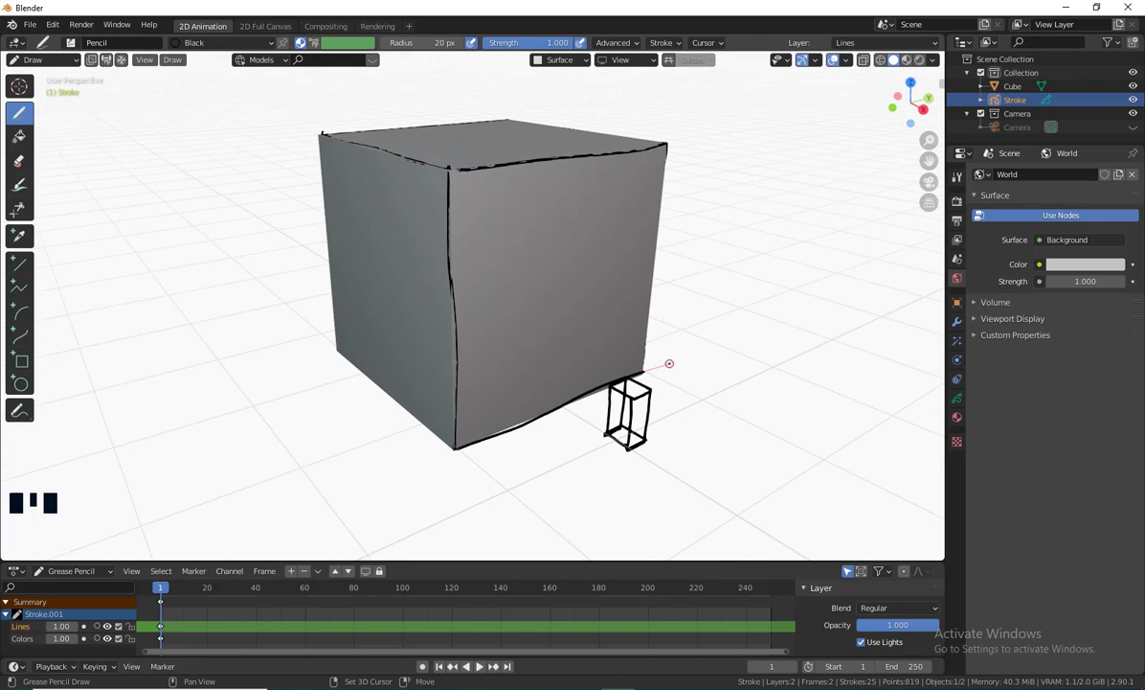
middle_drag(669, 364, 676, 244)
shift+drag(496, 222, 311, 346)
mouse_move(311, 347)
middle_down()
mouse_move(440, 330)
mouse_move(445, 345)
middle_up()
shift+drag(568, 275, 460, 293)
mouse_move(461, 293)
middle_down()
mouse_move(481, 335)
mouse_move(452, 207)
middle_up()
shift+drag(456, 468, 457, 470)
Step: Hide the Cube object in the viewport, leaving only the strokes
middle_drag(709, 230, 583, 240)
shift+middle_drag(582, 239, 585, 268)
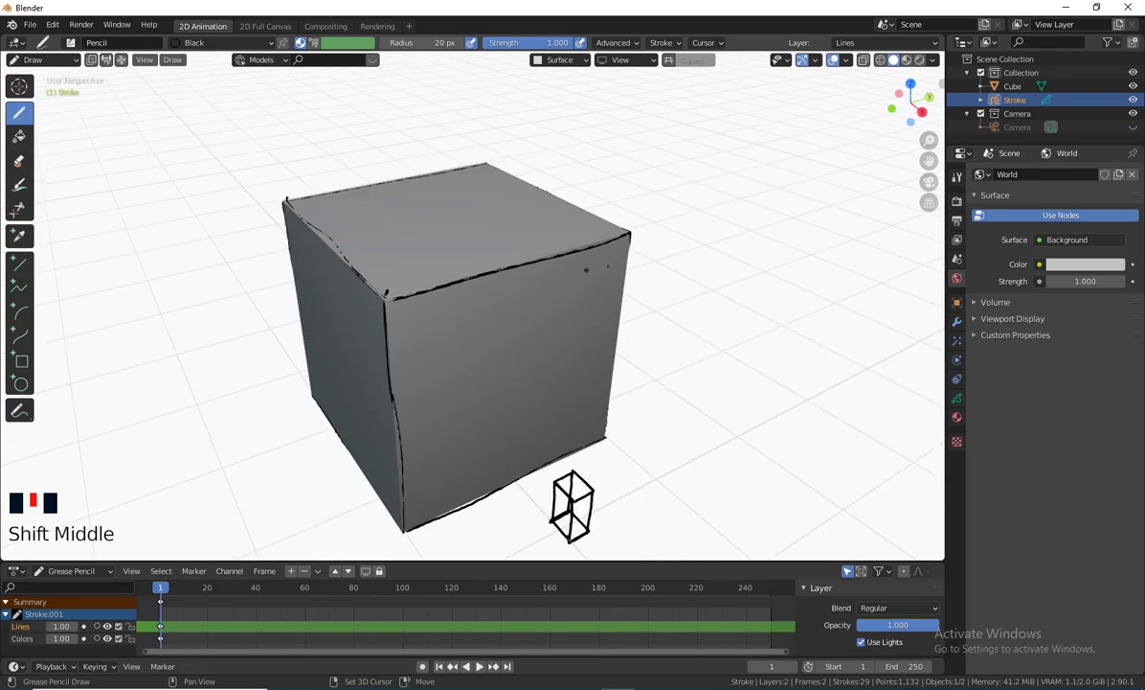
scroll(585, 268, down, 1)
click(1021, 86)
click(1133, 88)
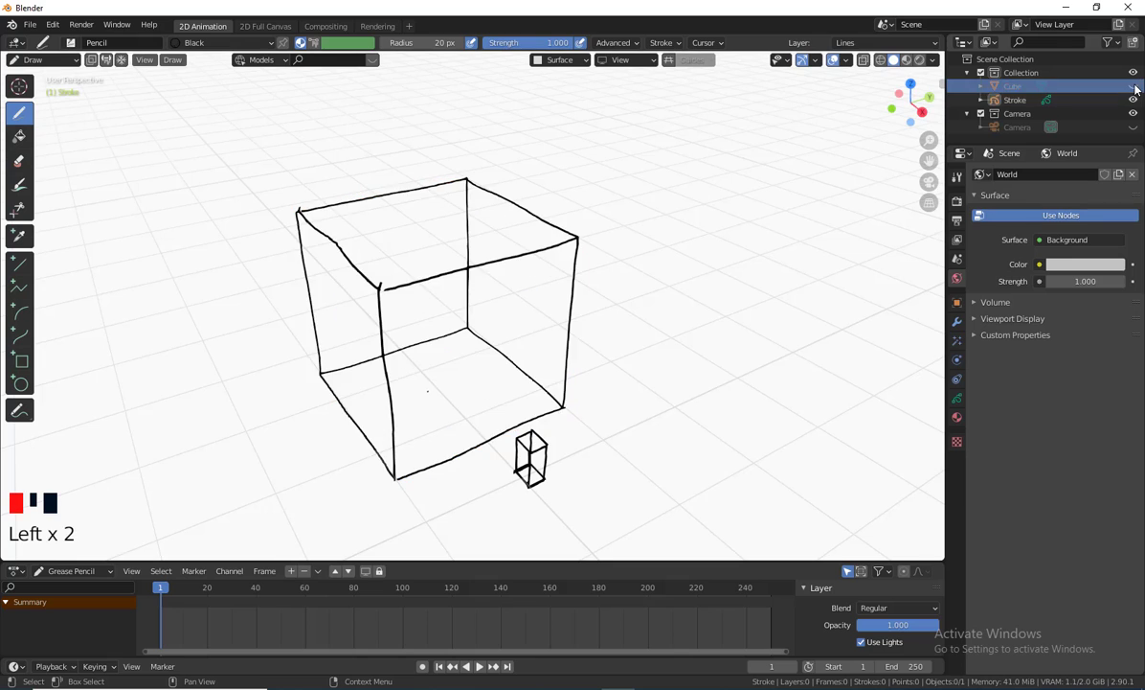
Step: Examine the traced stroke cube and the small stroke box from several angles and distances
scroll(470, 179, down, 2)
scroll(616, 184, up, 3)
mouse_move(616, 184)
shift+middle_down()
mouse_move(610, 176)
mouse_move(541, 251)
mouse_move(542, 314)
mouse_move(601, 252)
mouse_move(599, 325)
mouse_move(630, 317)
mouse_move(624, 330)
mouse_move(604, 306)
shift+middle_up()
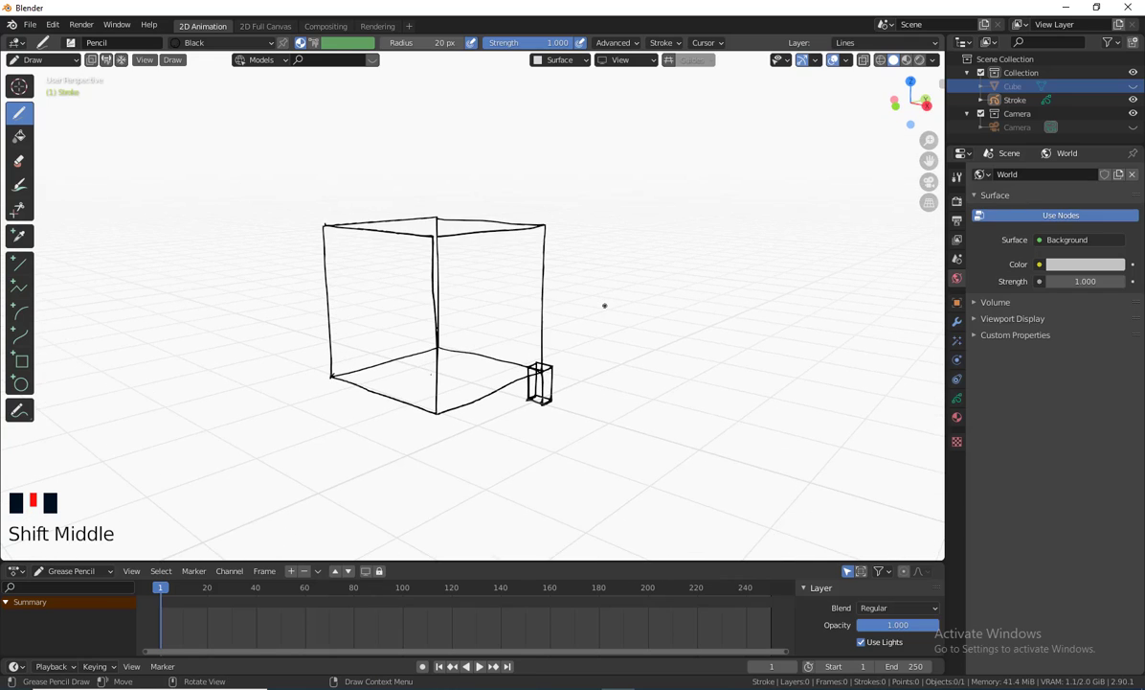
scroll(605, 304, down, 2)
mouse_move(645, 317)
shift+middle_down()
mouse_move(521, 310)
mouse_move(599, 299)
mouse_move(642, 322)
shift+middle_up()
shift+scroll(534, 315, up, 1)
shift+middle_drag(507, 290, 534, 301)
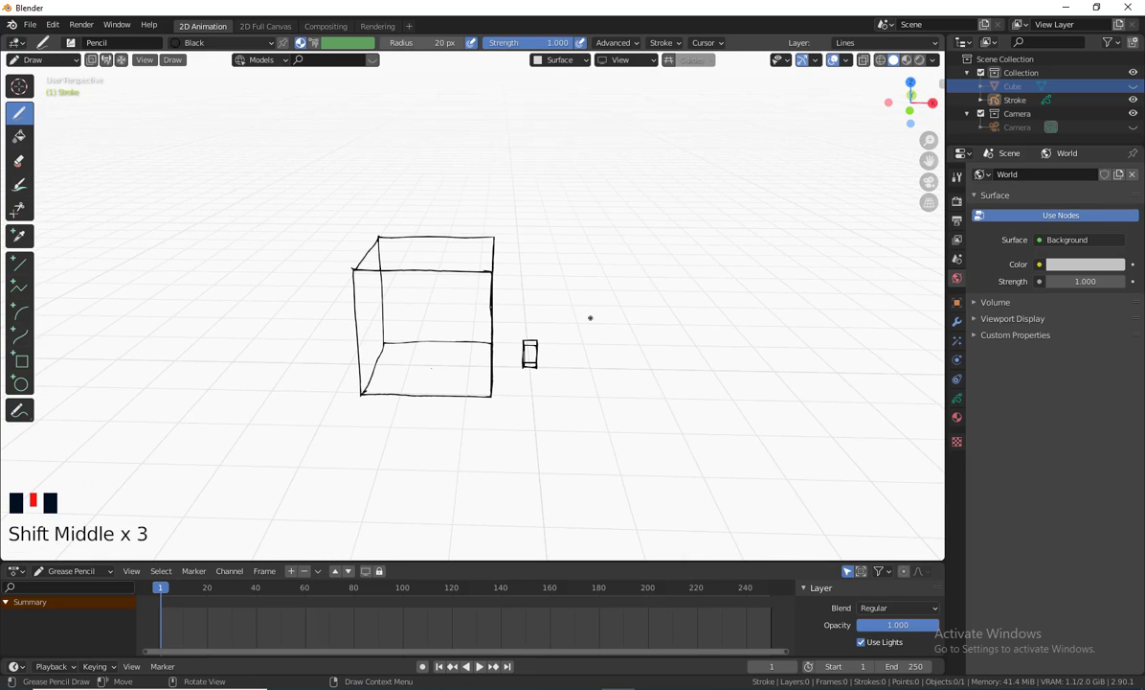
Step: Put the Stroke object in Object Mode and move it well away along the global X axis
key(ctrl+Tab)
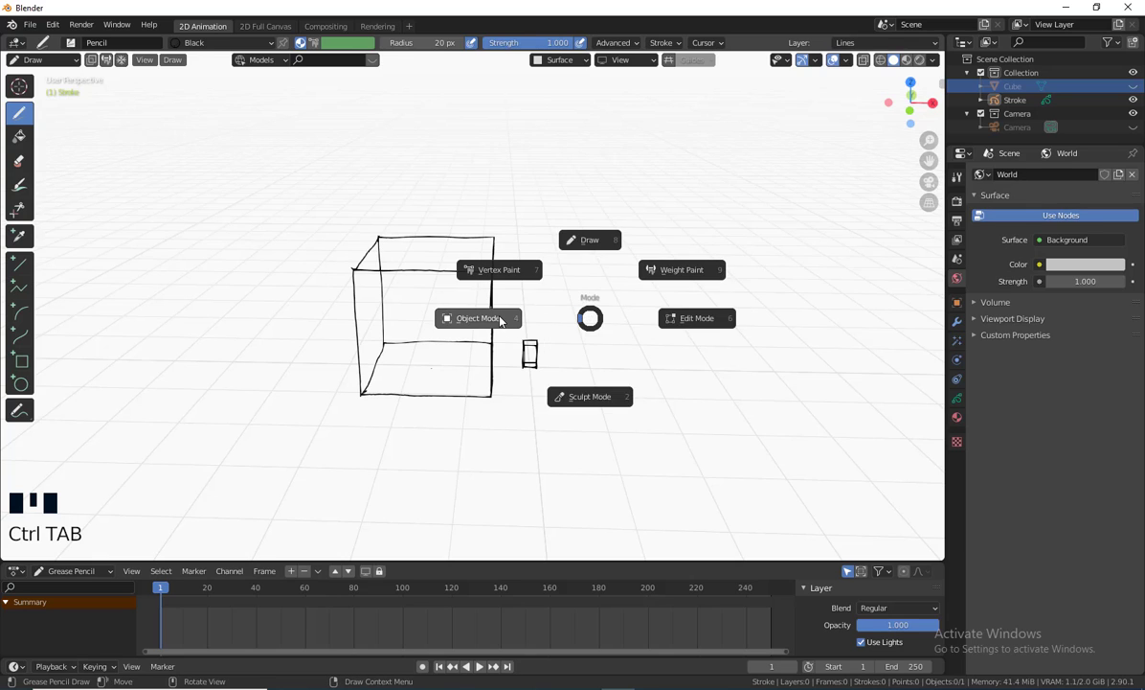
click(500, 321)
drag(240, 170, 638, 445)
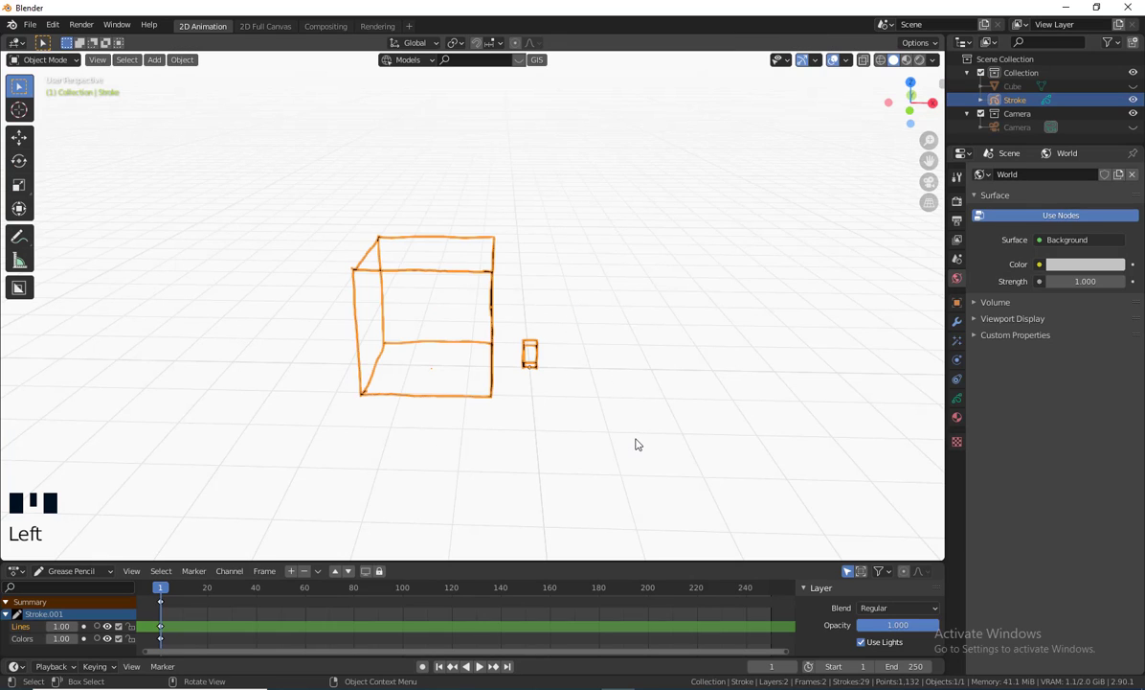
key(g)
key(x)
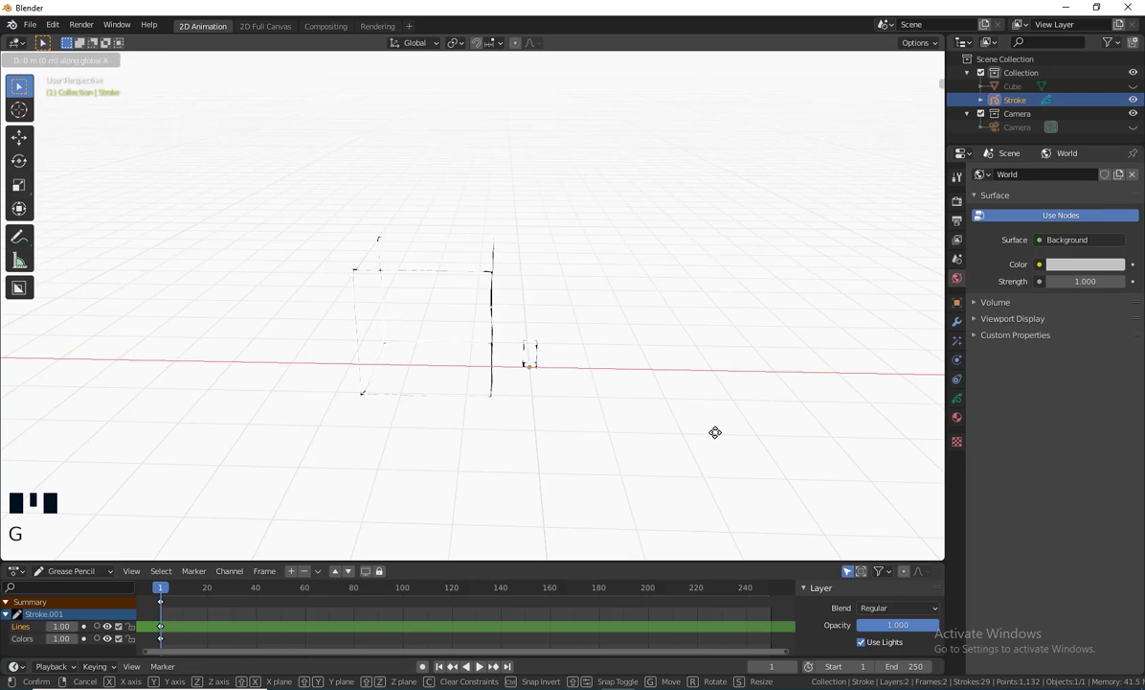
click(242, 473)
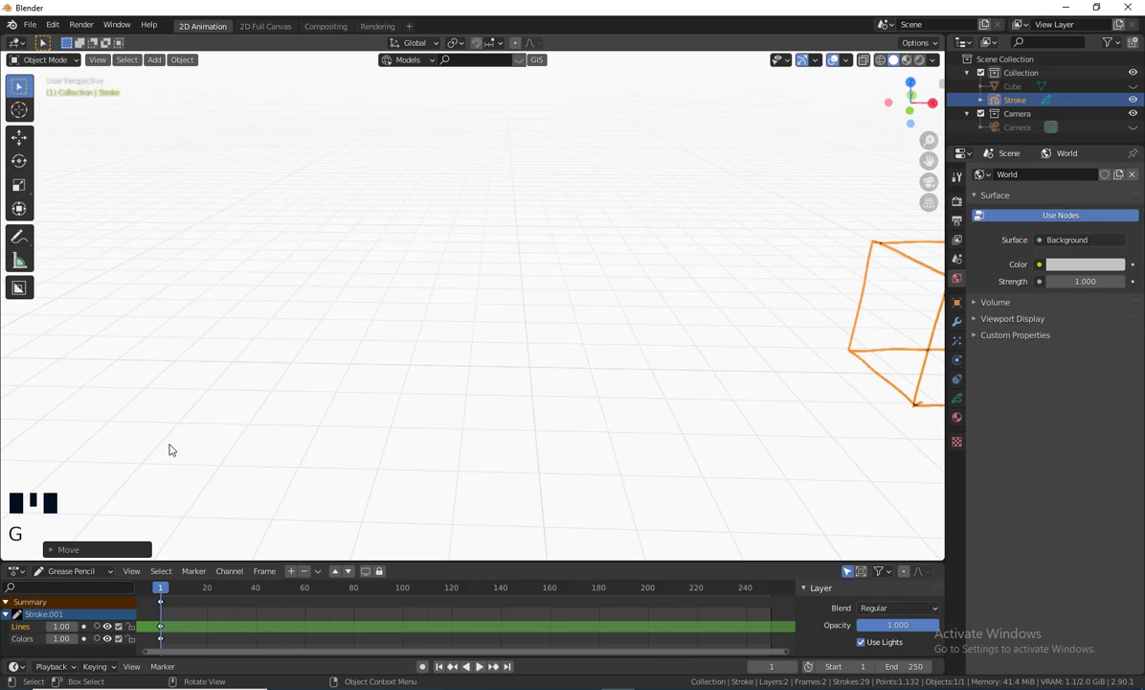
Step: Examine the moved Stroke object with both of its boxes from several angles
scroll(172, 450, down, 5)
mouse_move(895, 278)
shift+middle_down()
mouse_move(819, 306)
mouse_move(882, 317)
shift+middle_up()
scroll(819, 306, up, 4)
click(626, 359)
scroll(627, 358, down, 1)
scroll(550, 300, up, 2)
middle_drag(551, 300, 630, 354)
shift+middle_drag(631, 355, 767, 359)
shift+middle_drag(767, 360, 651, 362)
drag(773, 458, 616, 372)
shift+middle_drag(623, 368, 646, 364)
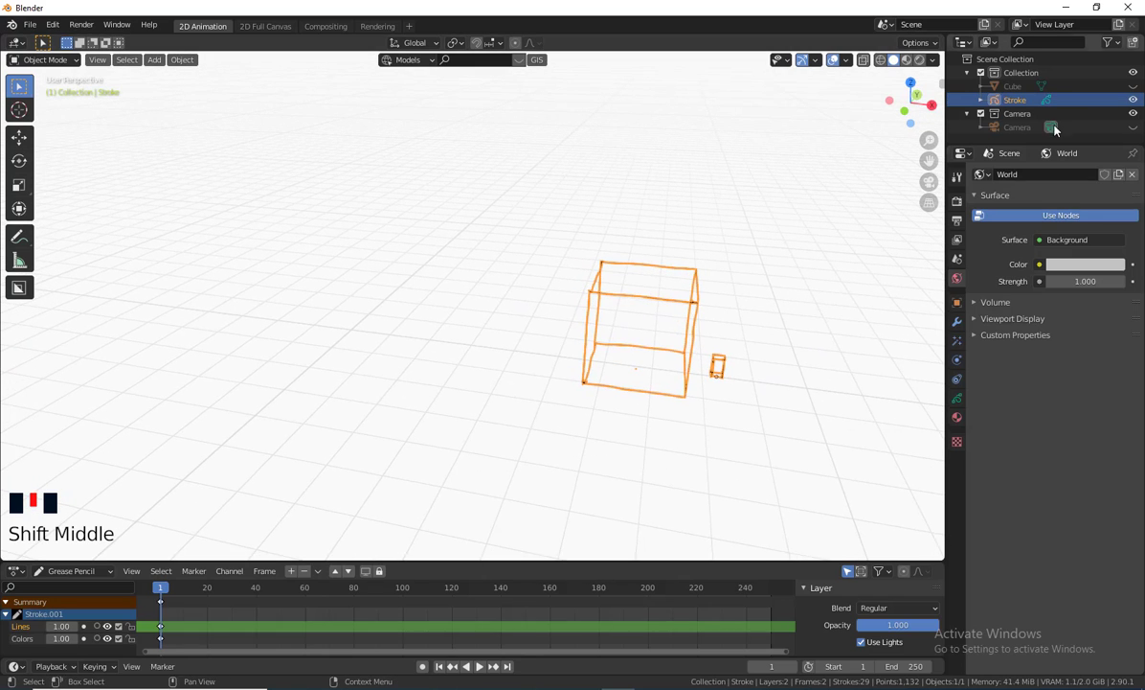
Step: Hide the Stroke object and return the blank GPencil object to Object Mode
click(1134, 101)
mouse_move(614, 236)
middle_down()
mouse_move(499, 286)
mouse_move(343, 291)
mouse_move(203, 202)
middle_up()
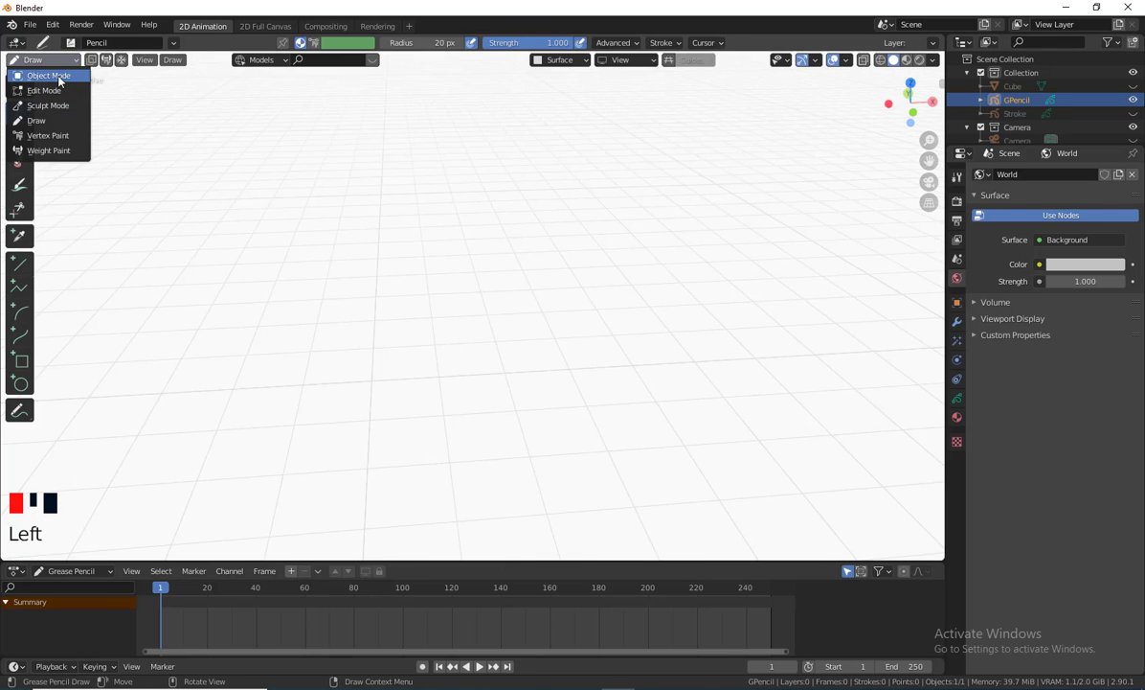
click(54, 70)
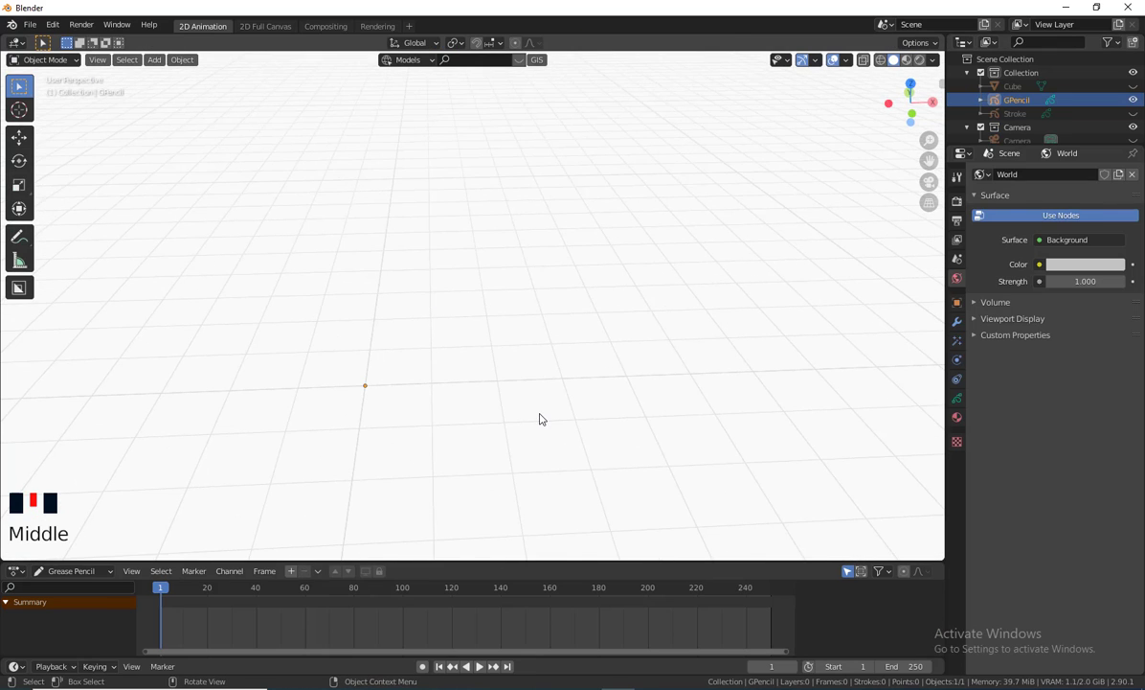
Step: Add a Grease Pencil object of the Stroke type to the scene
key(shift+a)
mouse_move(506, 335)
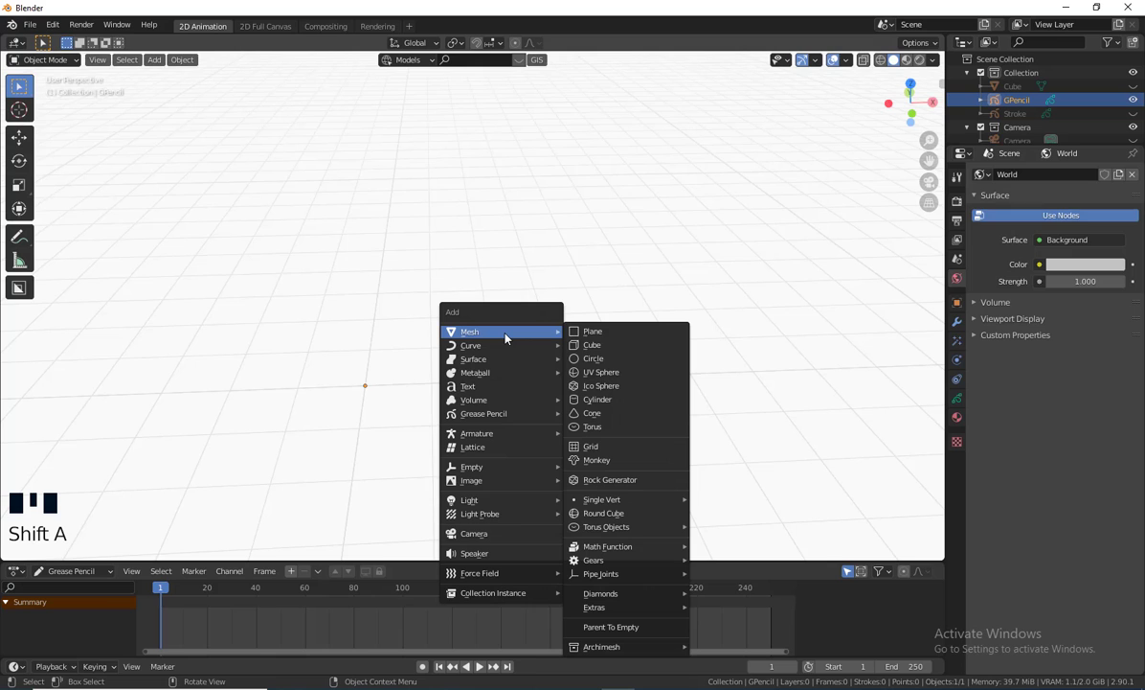
mouse_move(498, 414)
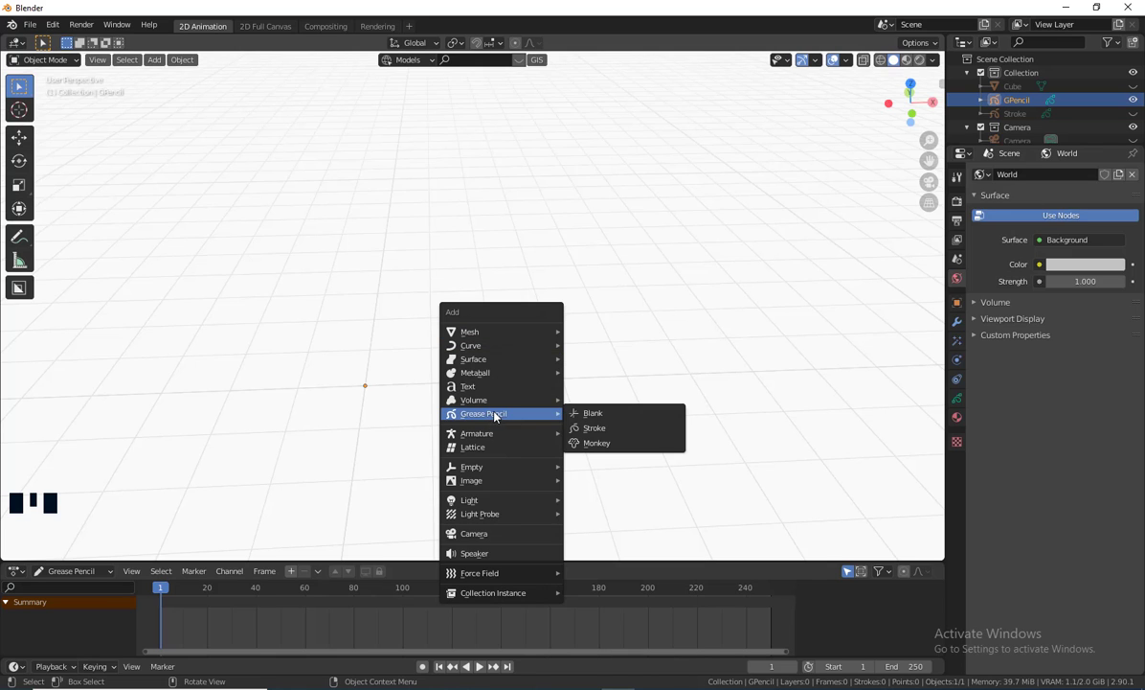
click(626, 429)
Step: Delete all points of the default stroke in Edit Mode, leaving an empty Grease Pencil object
mouse_move(626, 429)
middle_down()
mouse_move(524, 424)
mouse_move(468, 437)
mouse_move(450, 421)
middle_up()
scroll(498, 450, up, 2)
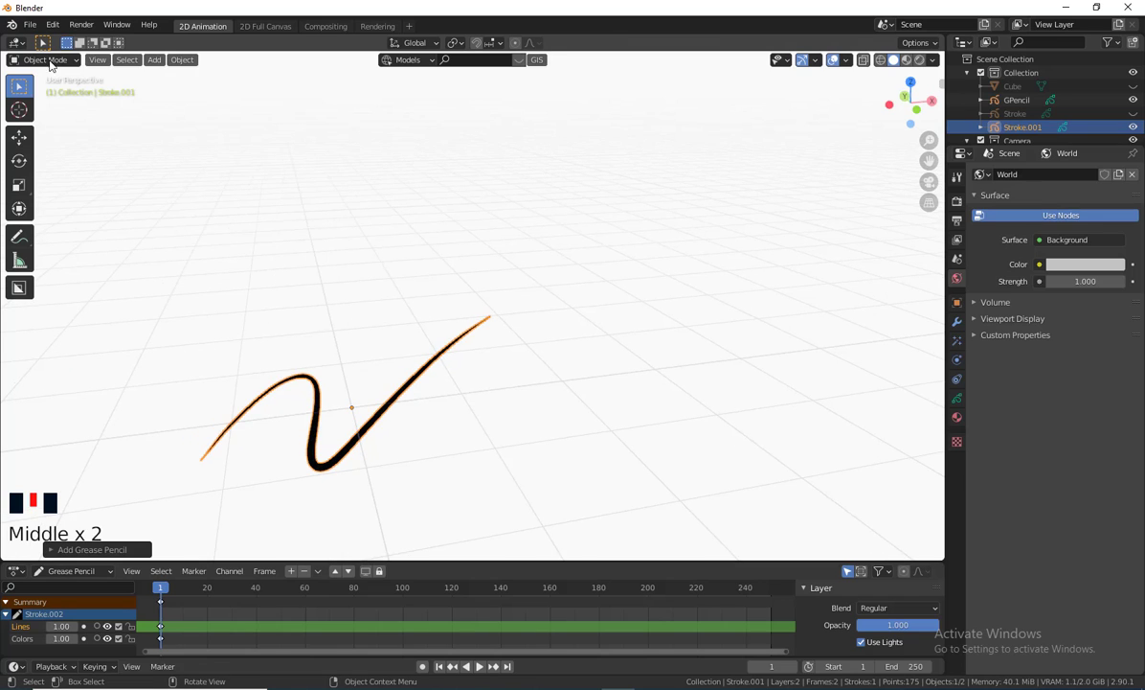
click(49, 60)
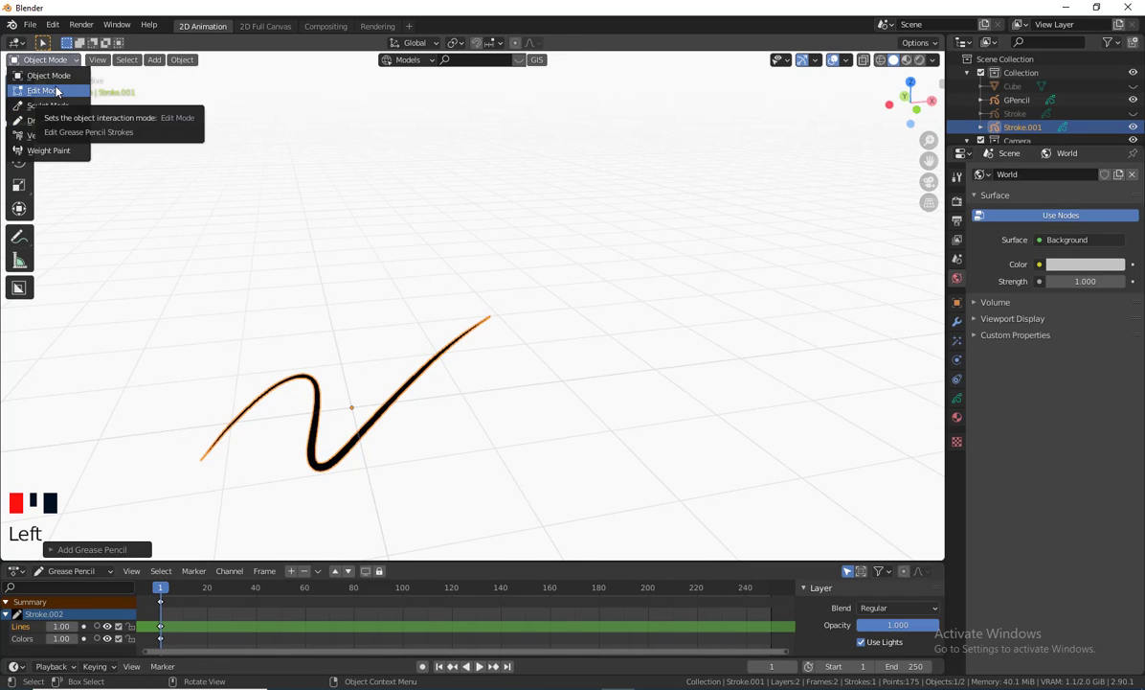
click(38, 86)
middle_drag(199, 237, 294, 320)
drag(238, 243, 529, 429)
middle_click(542, 429)
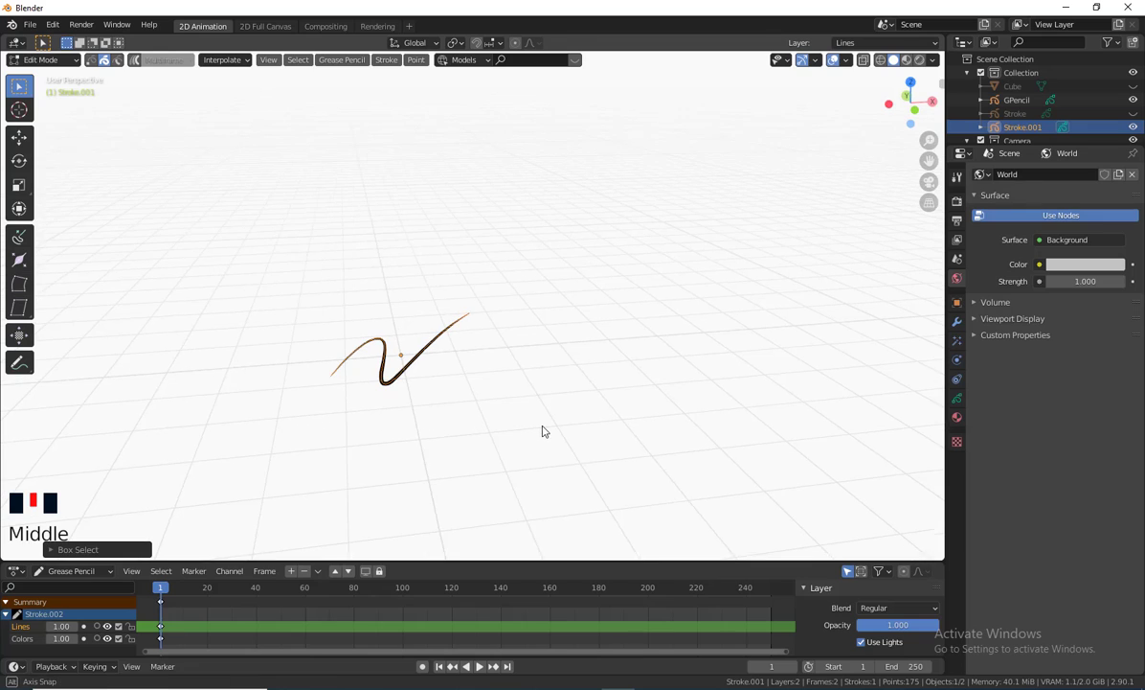
key(Delete)
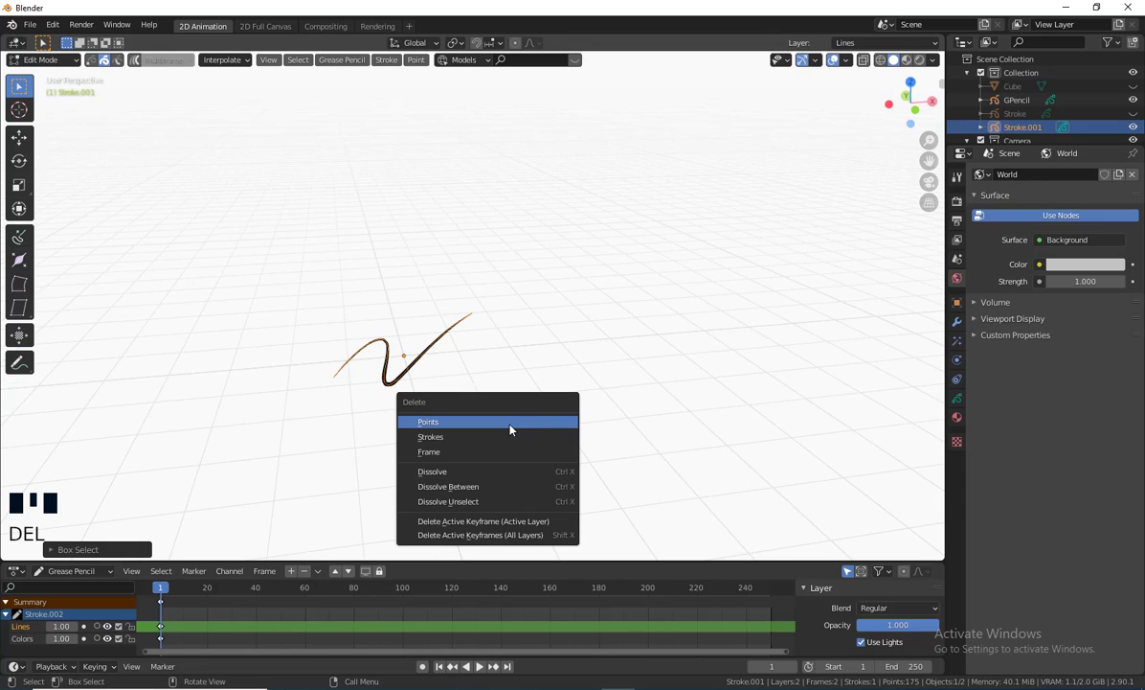
click(510, 421)
Step: Put the emptied Grease Pencil object in Draw mode
middle_click(417, 414)
scroll(417, 414, up, 2)
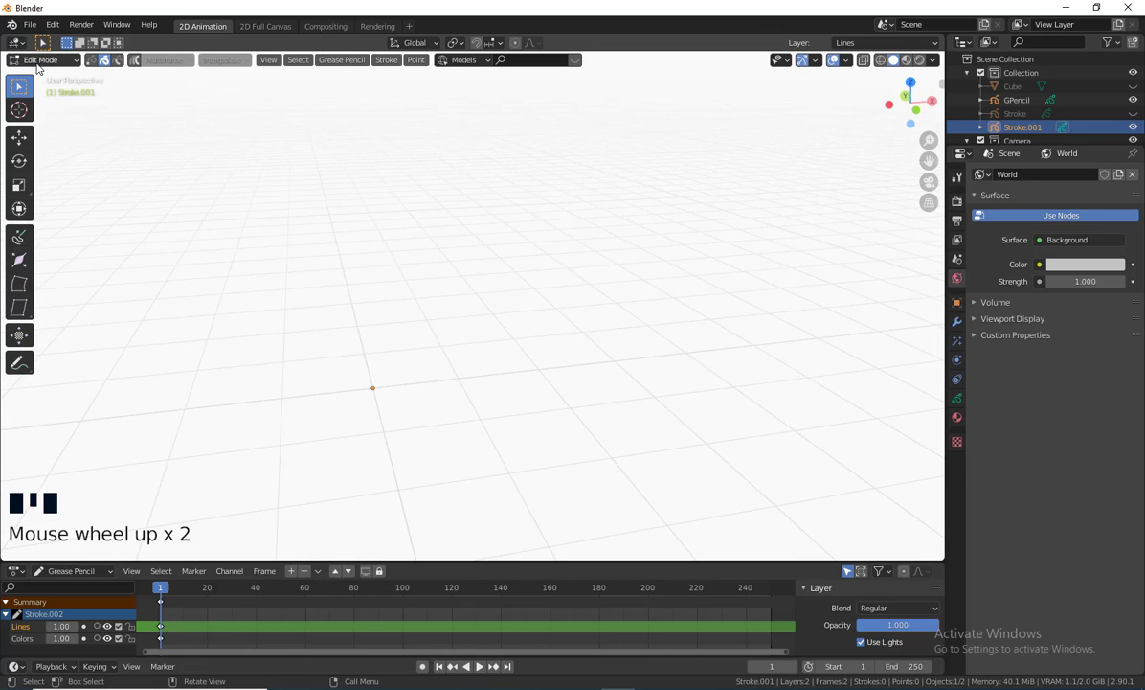
click(40, 60)
click(48, 113)
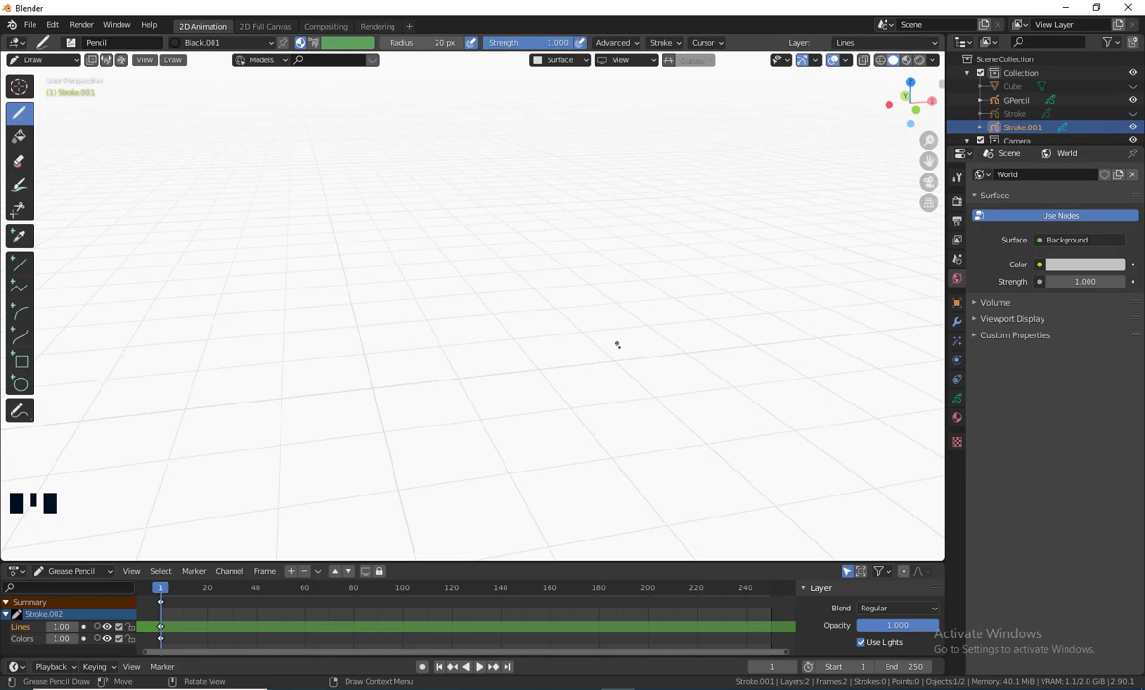
Step: Try a freehand test stroke in the empty scene with the Pencil brush and undo it
scroll(494, 373, down, 2)
middle_click(429, 252)
mouse_move(428, 251)
mouse_down()
mouse_move(447, 337)
mouse_move(613, 230)
mouse_move(541, 206)
mouse_up()
key(ctrl+z)
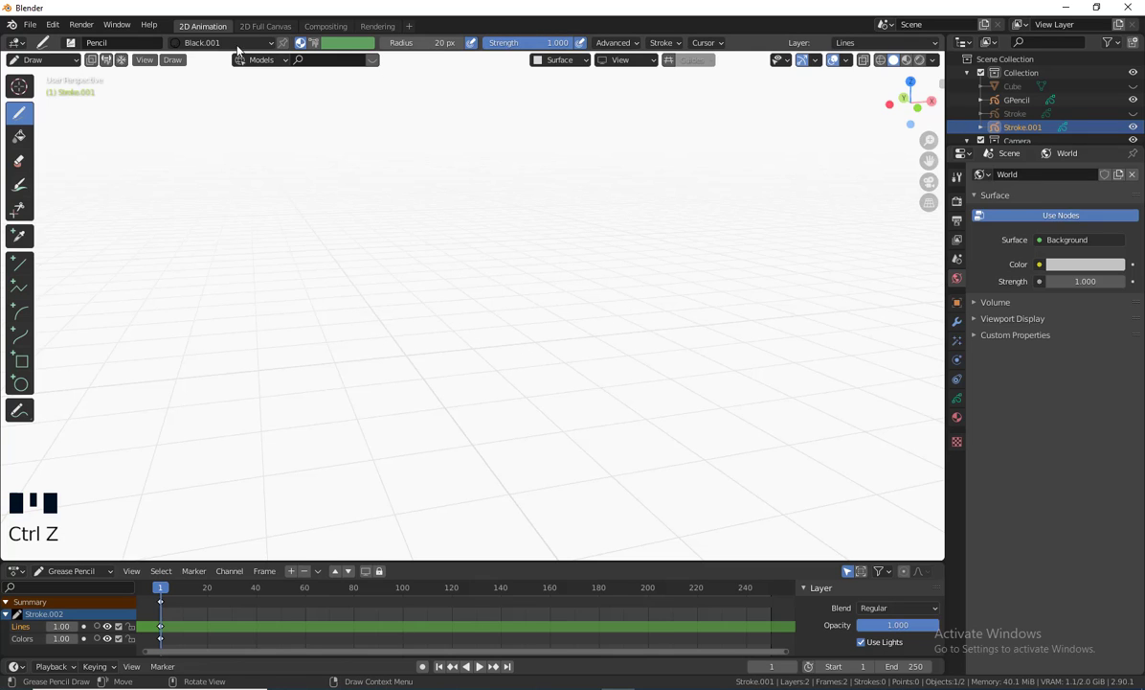
click(235, 43)
middle_drag(227, 182, 637, 397)
scroll(607, 395, up, 2)
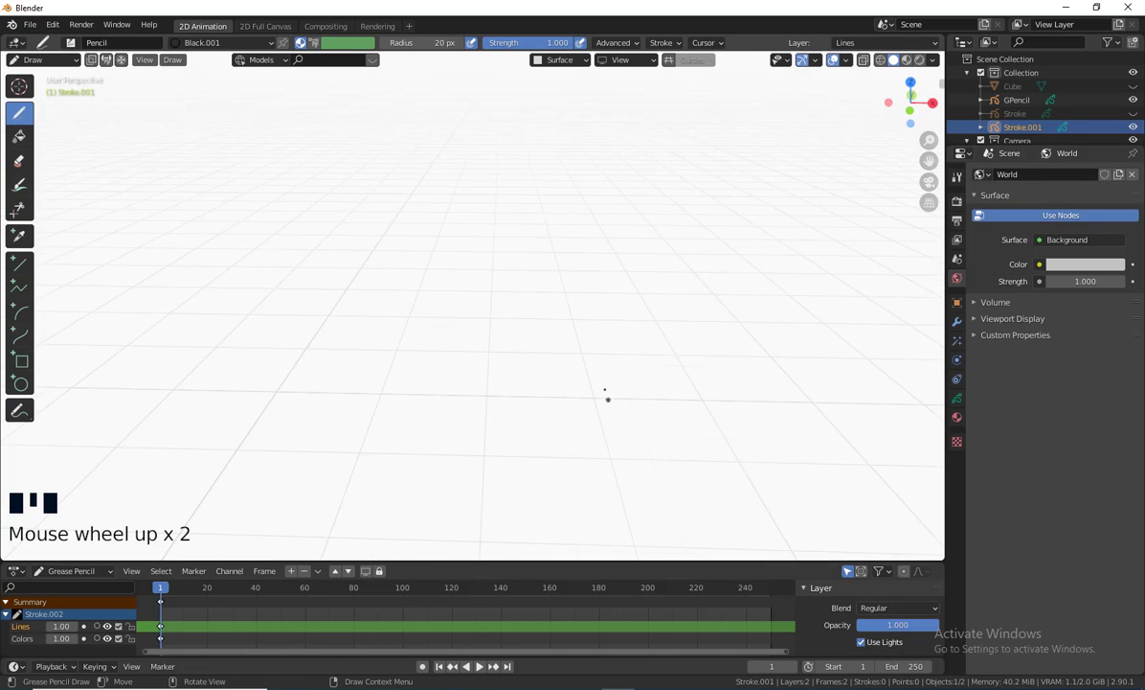
shift+middle_drag(402, 412, 505, 386)
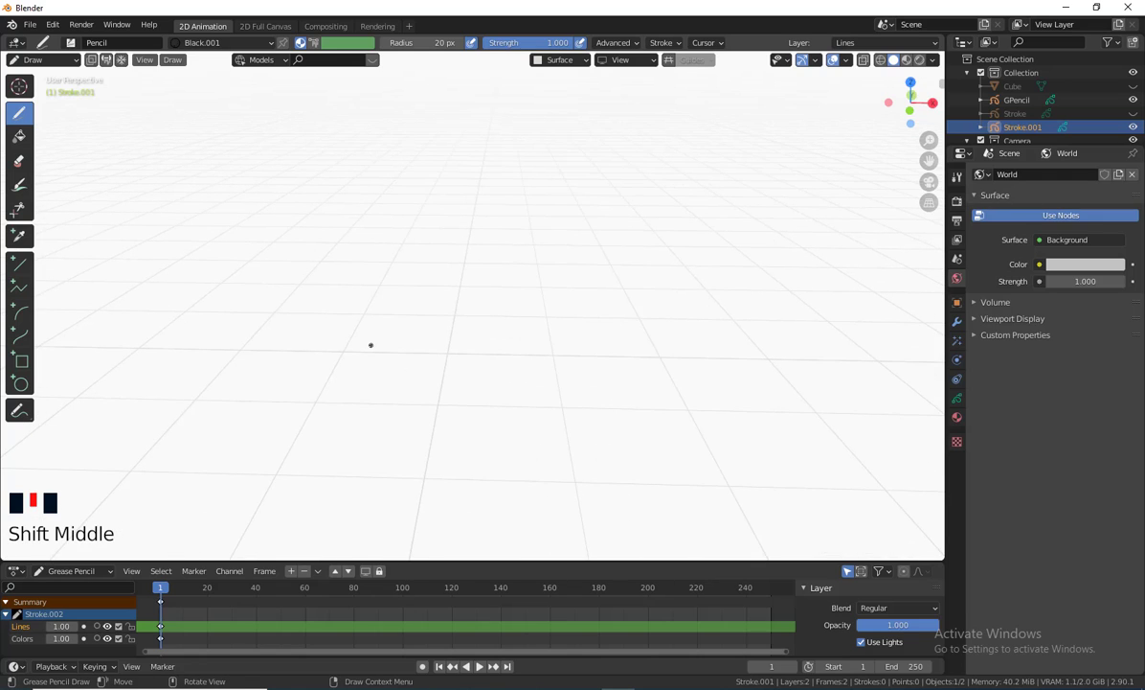
Step: Switch the empty stroke object to Object Mode and review the Grease Pencil types that can be added
key(shift+a)
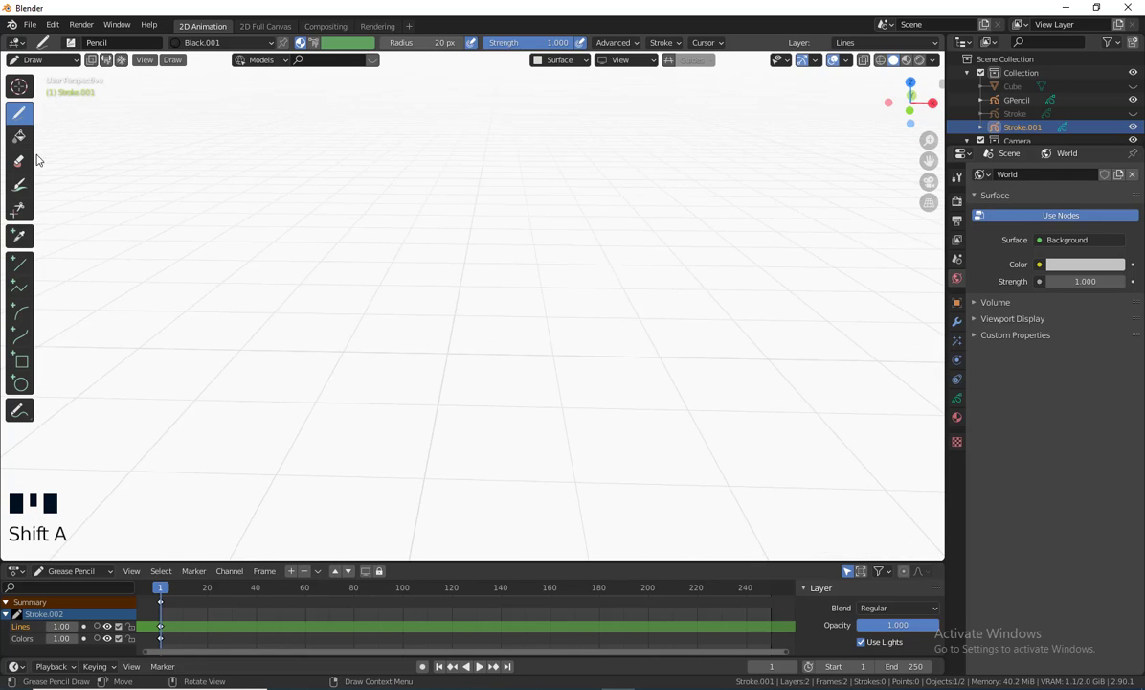
click(43, 59)
click(48, 77)
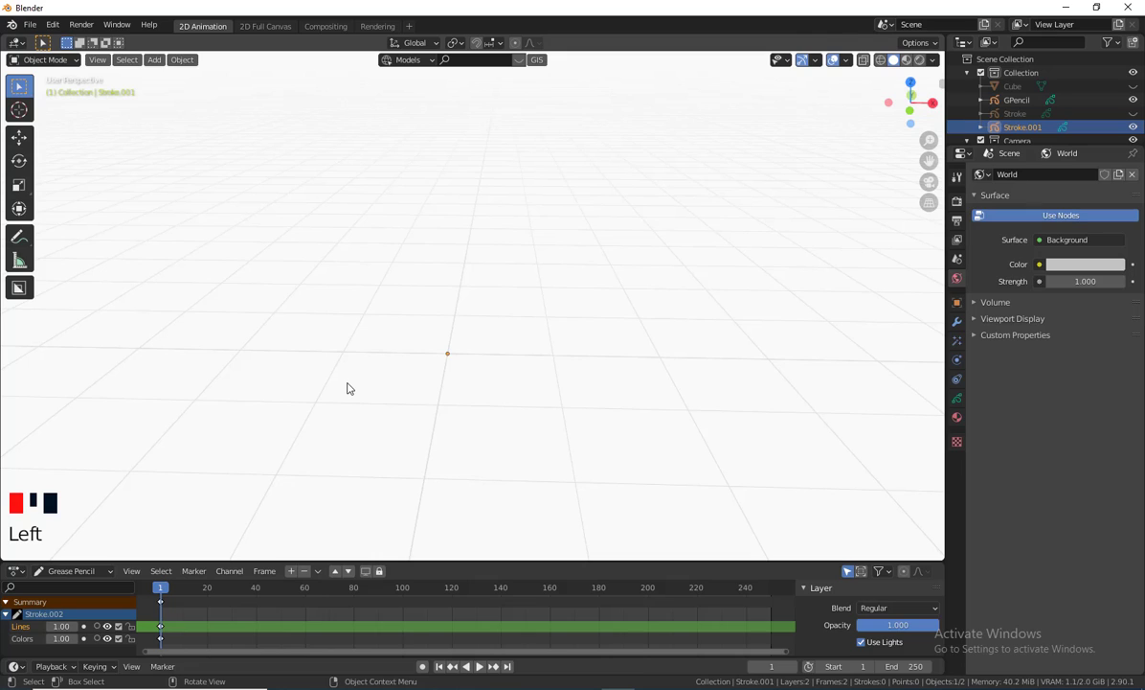
key(shift+a)
mouse_move(316, 385)
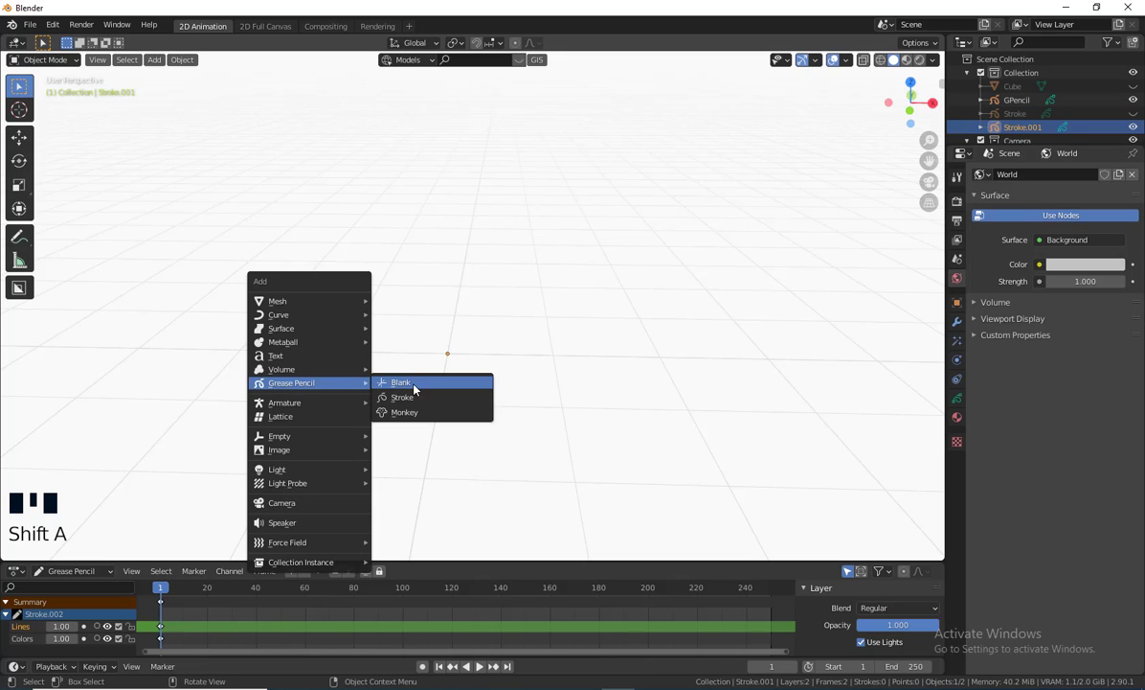
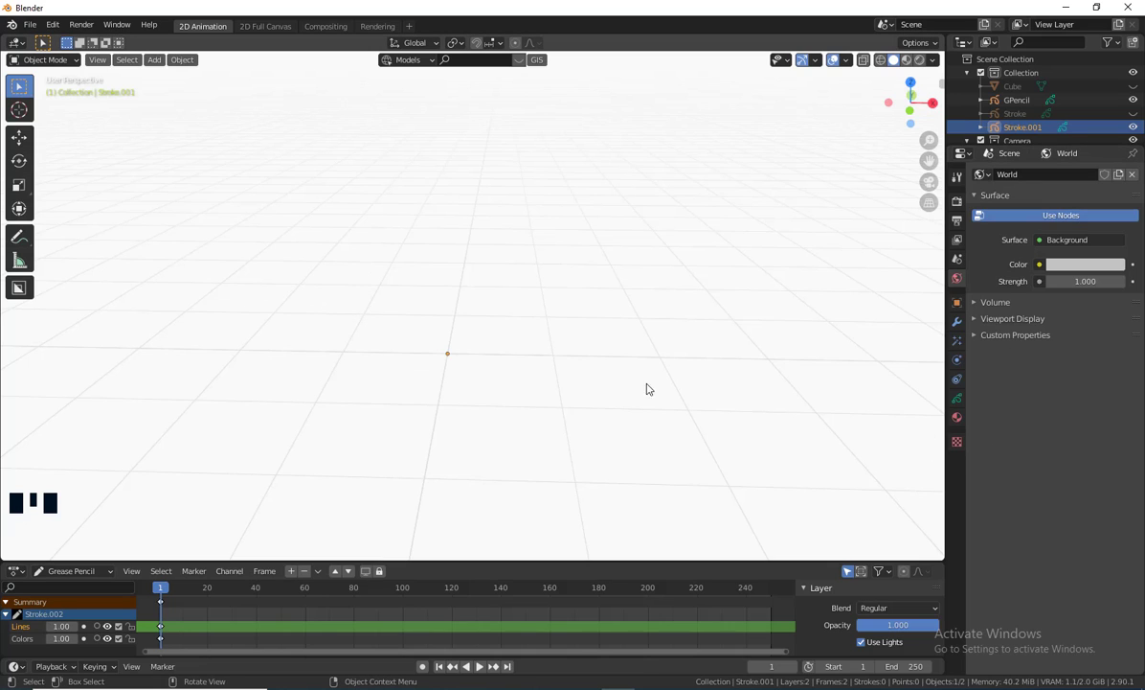
Step: Put the empty Grease Pencil stroke object back in Draw mode
middle_drag(622, 370, 520, 301)
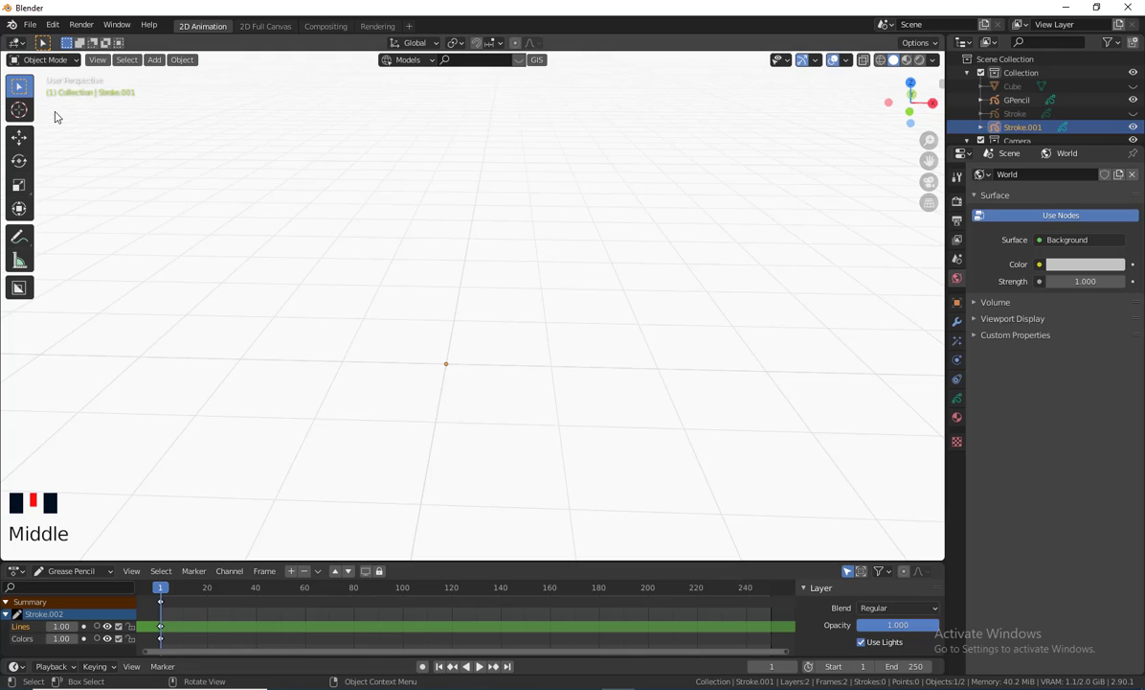
click(46, 60)
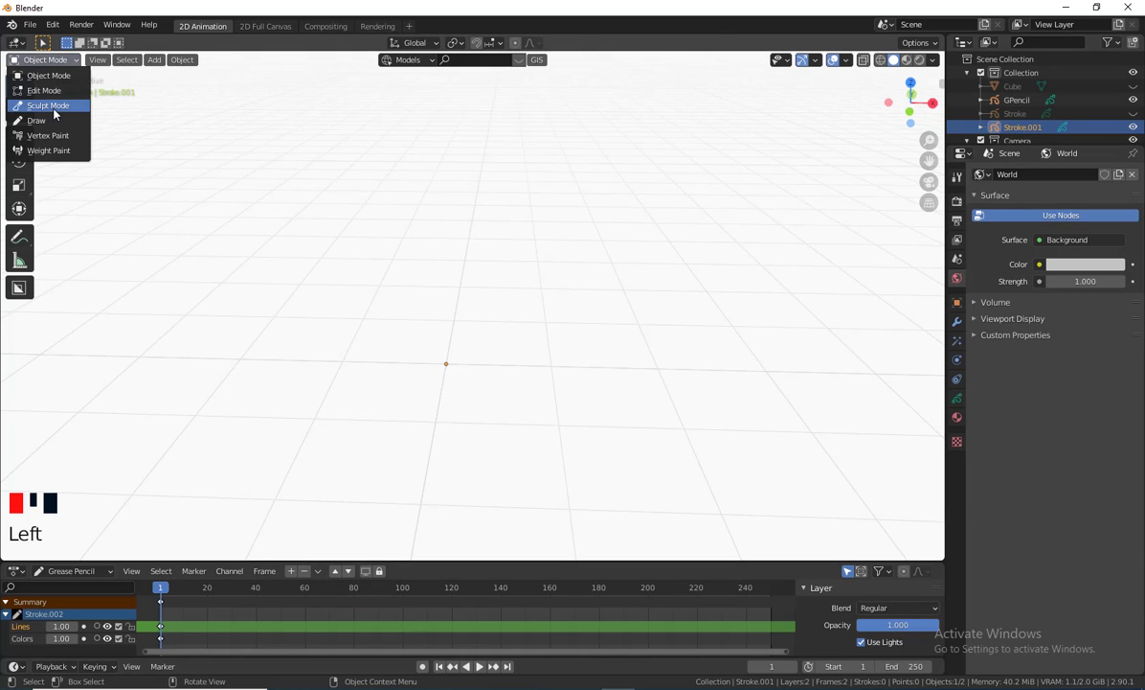
click(36, 121)
mouse_move(536, 383)
middle_down()
mouse_move(573, 401)
mouse_move(618, 388)
mouse_move(538, 400)
mouse_move(519, 299)
mouse_move(527, 378)
middle_up()
scroll(574, 388, up, 3)
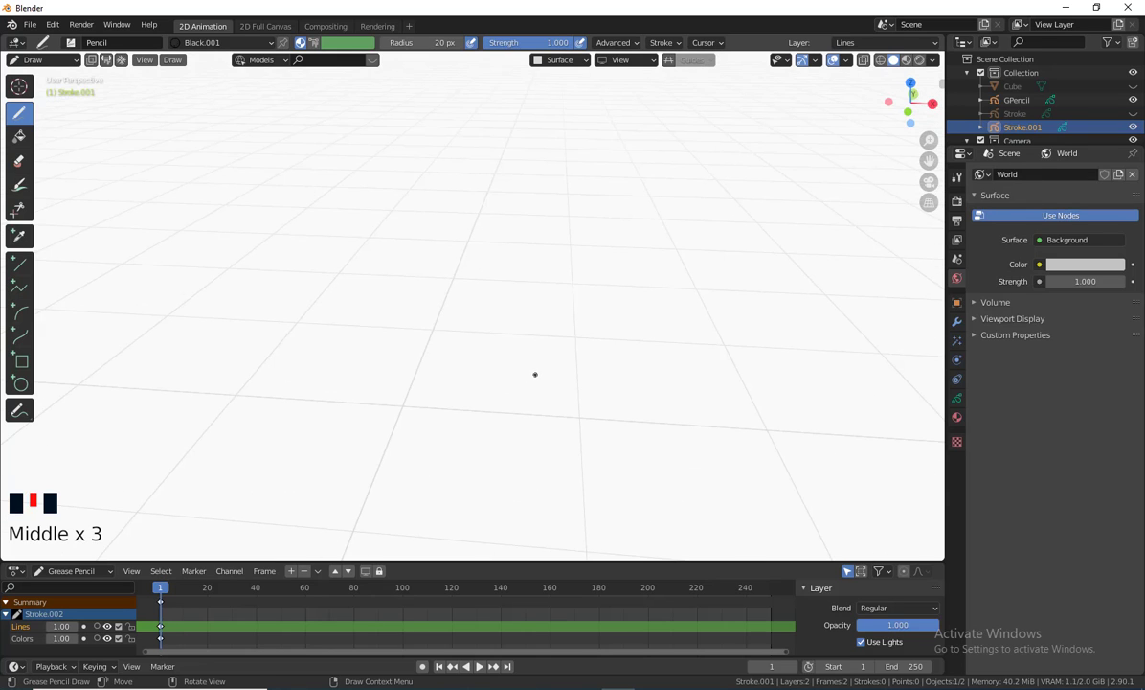
Step: Set the viewport to Front orthographic, then split it side by side with a second viewport in Top orthographic
key(KP_1)
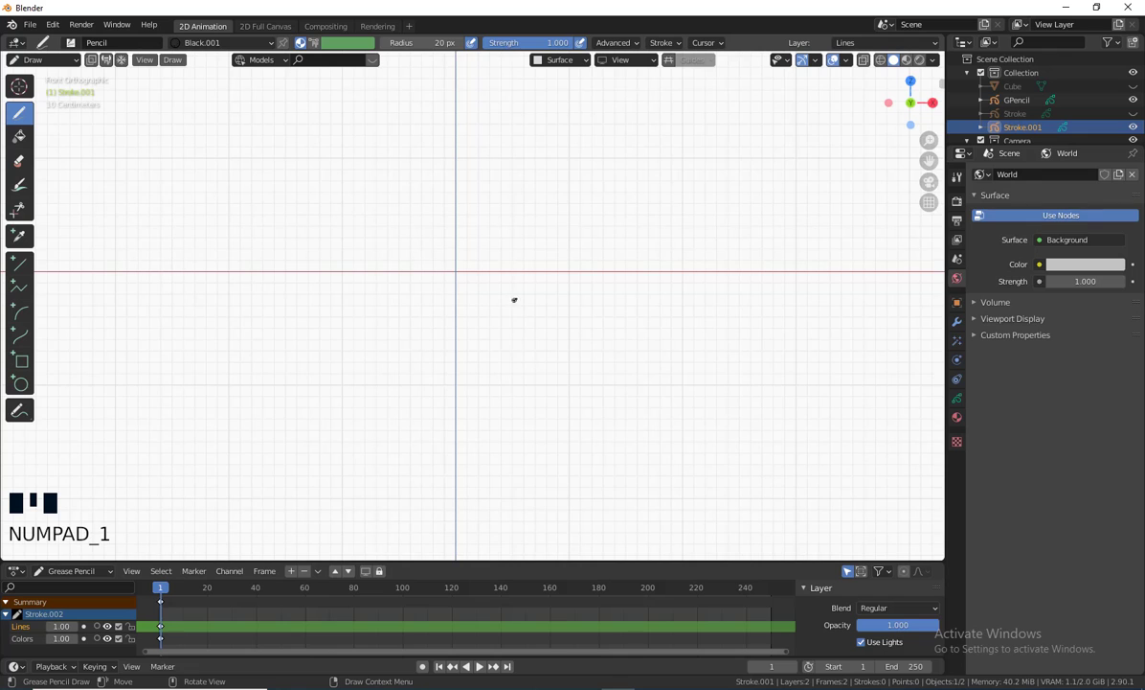
scroll(515, 300, up, 2)
shift+middle_drag(485, 220, 482, 362)
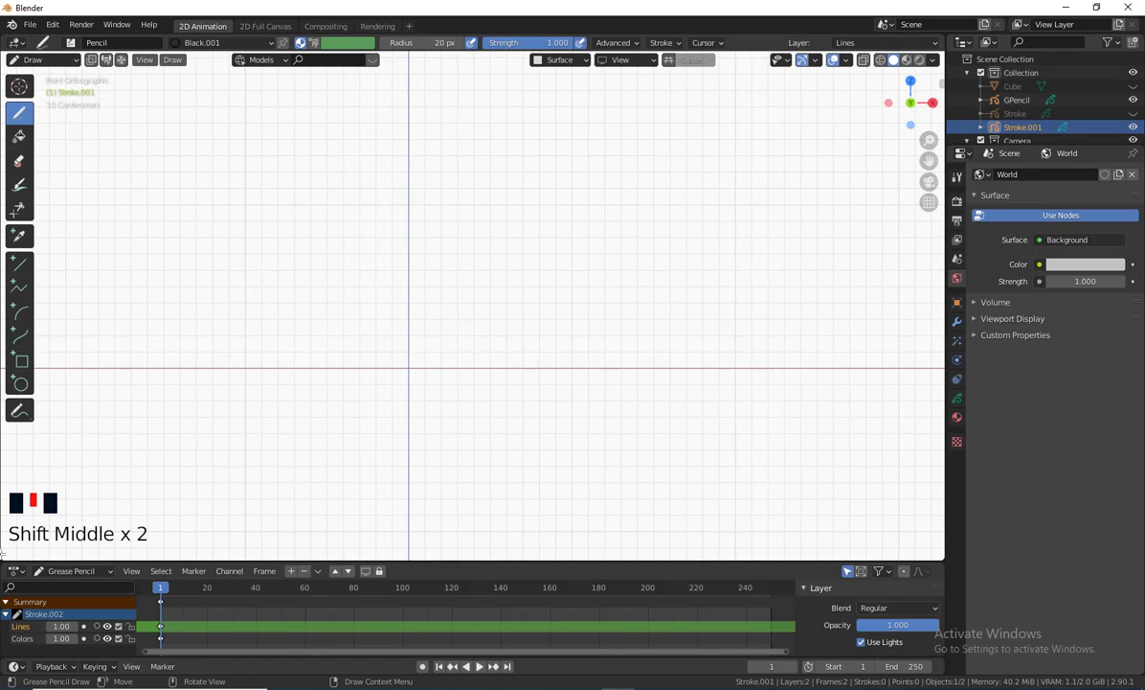
drag(3, 554, 504, 561)
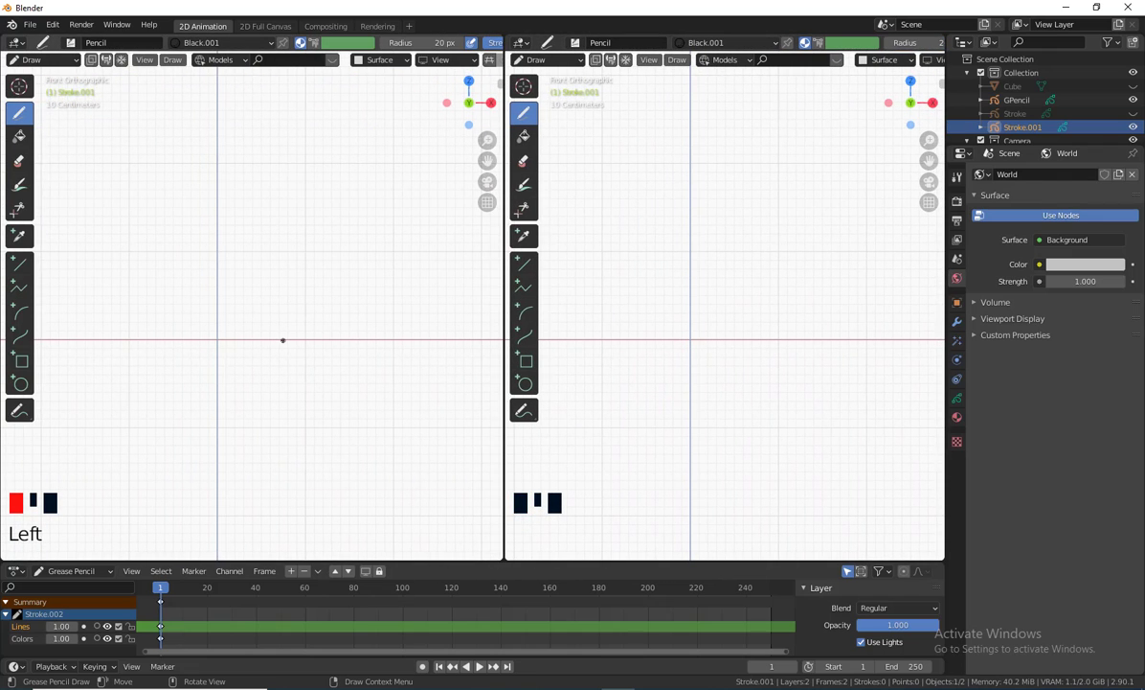
middle_drag(283, 340, 290, 342)
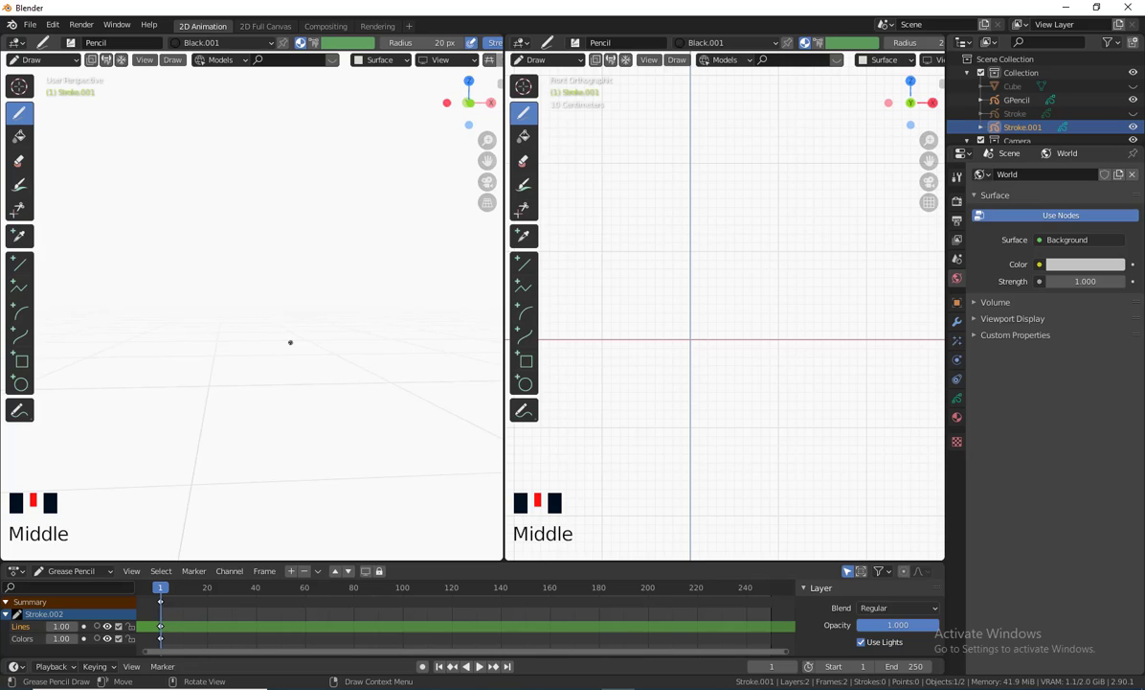
key(KP_7)
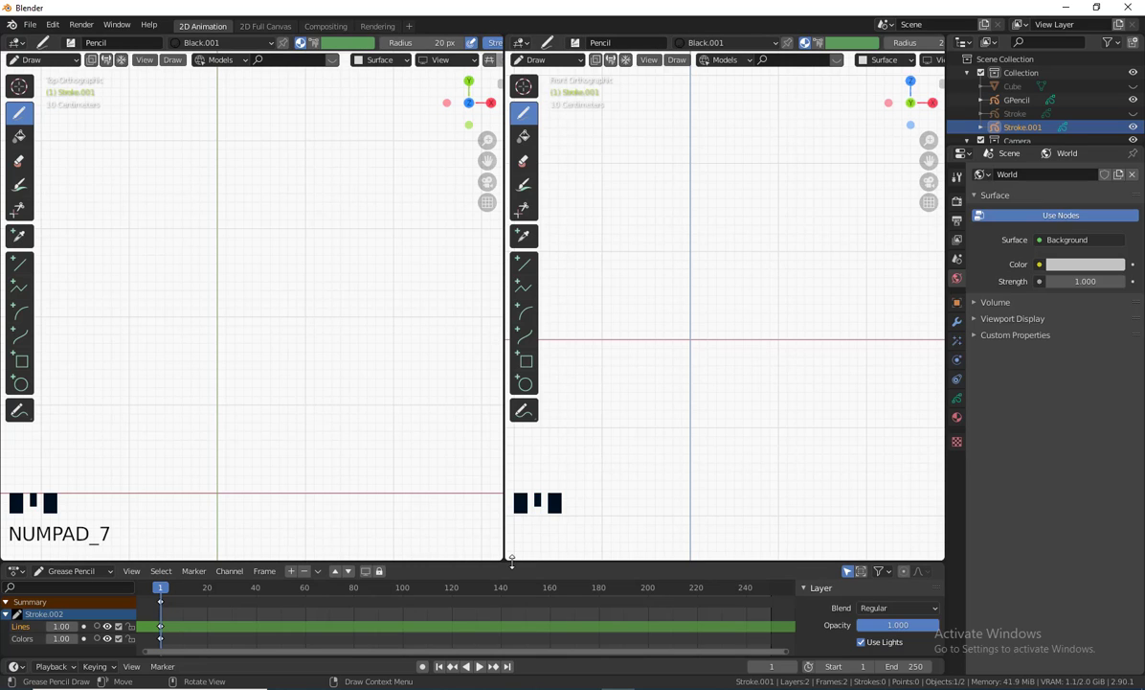
Step: Split the front-view viewport horizontally and set the new viewport to Right orthographic
drag(512, 561, 509, 237)
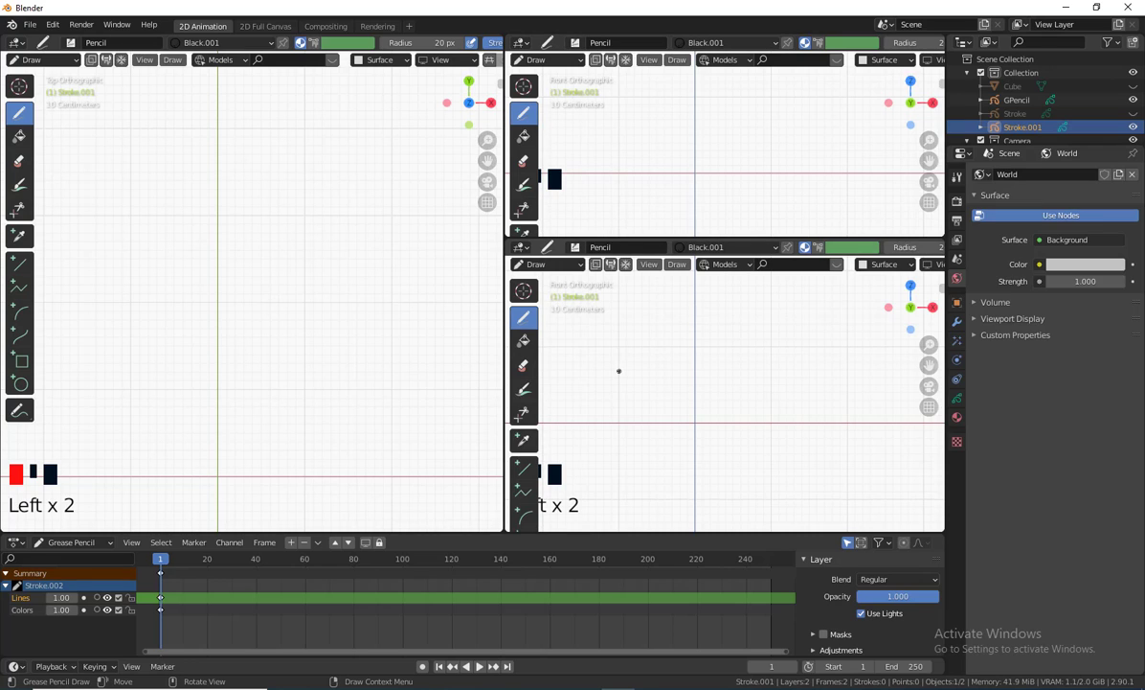
key(KP_3)
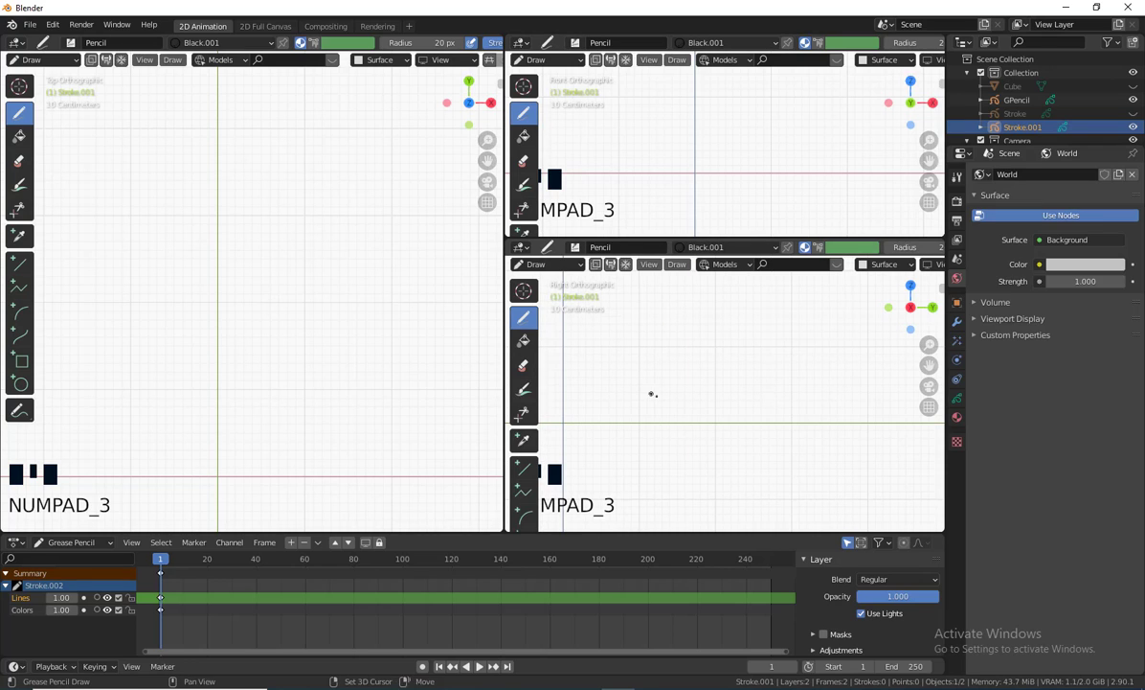
shift+middle_drag(652, 396, 736, 476)
scroll(770, 404, down, 3)
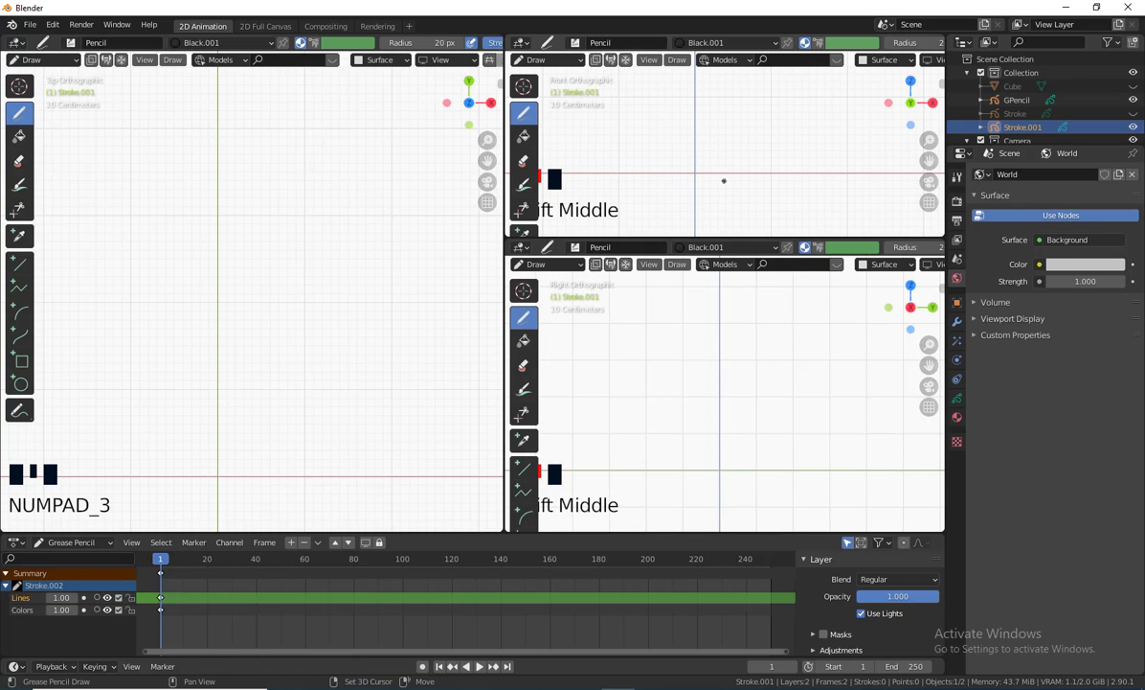
Step: Reframe the front and top viewports around the world origin, keeping the latter in Top orthographic
mouse_move(724, 182)
shift+middle_down()
mouse_move(783, 164)
mouse_move(726, 187)
shift+middle_up()
scroll(780, 163, down, 3)
shift+middle_drag(281, 332, 336, 258)
scroll(282, 317, down, 2)
scroll(283, 317, down, 2)
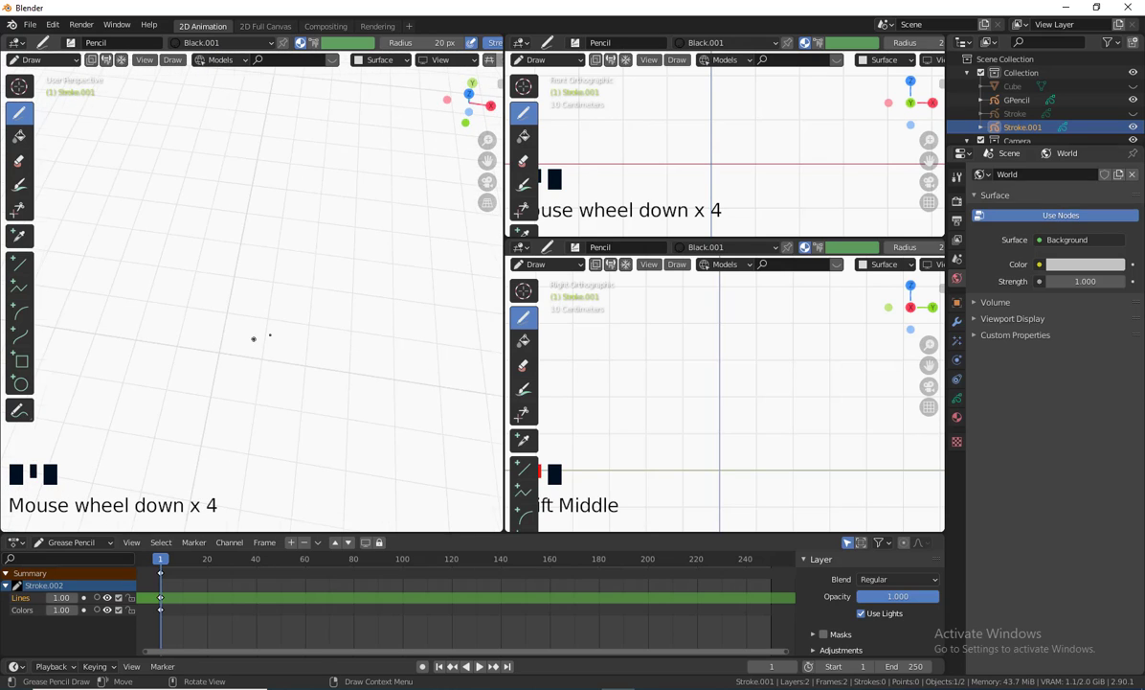
middle_drag(264, 335, 285, 327)
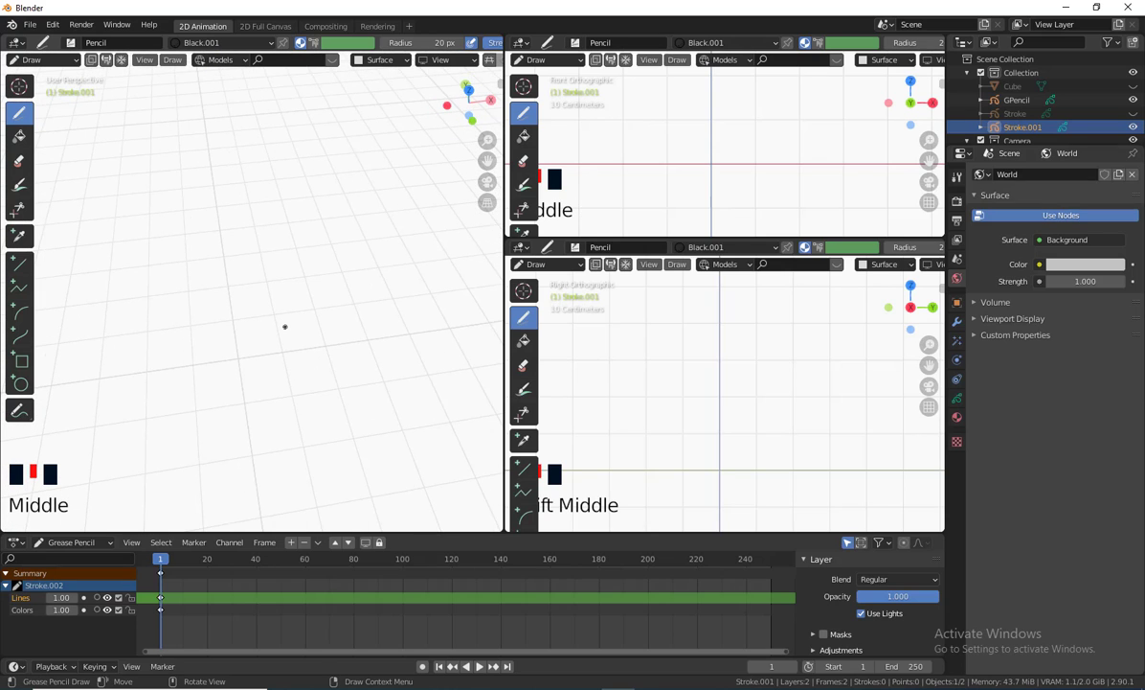
key(KP_7)
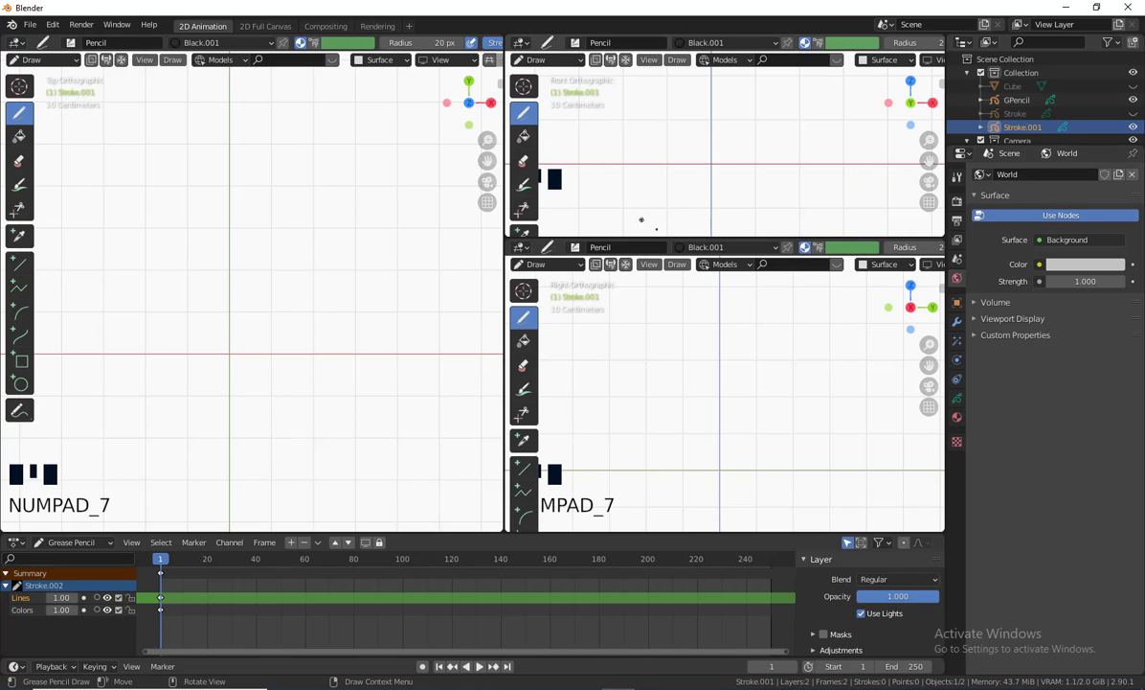
Step: Resize the viewports so the front view is the largest, with the top view reduced to a narrow strip
drag(508, 239, 491, 289)
drag(573, 238, 556, 455)
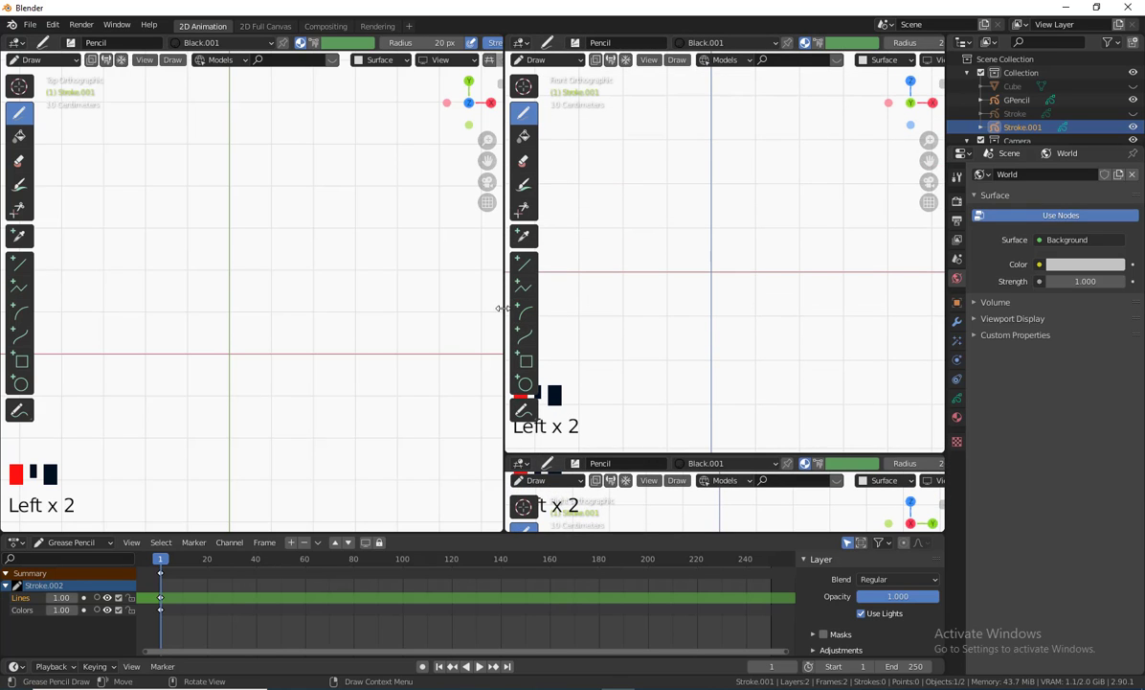
drag(499, 308, 84, 292)
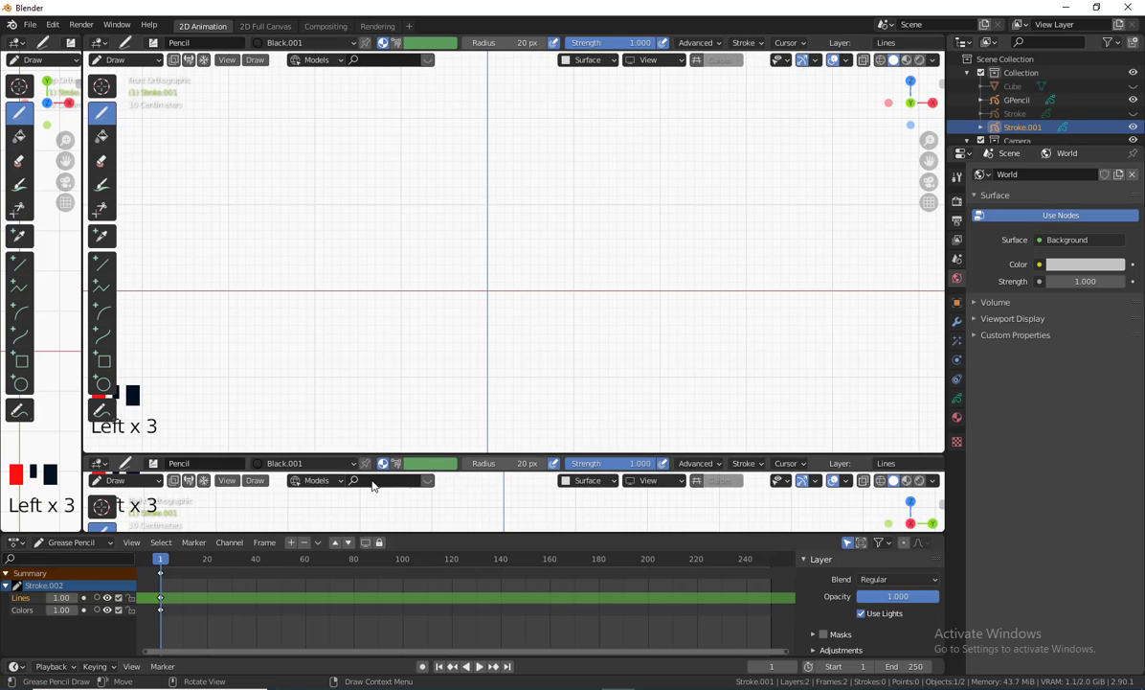
drag(375, 454, 376, 351)
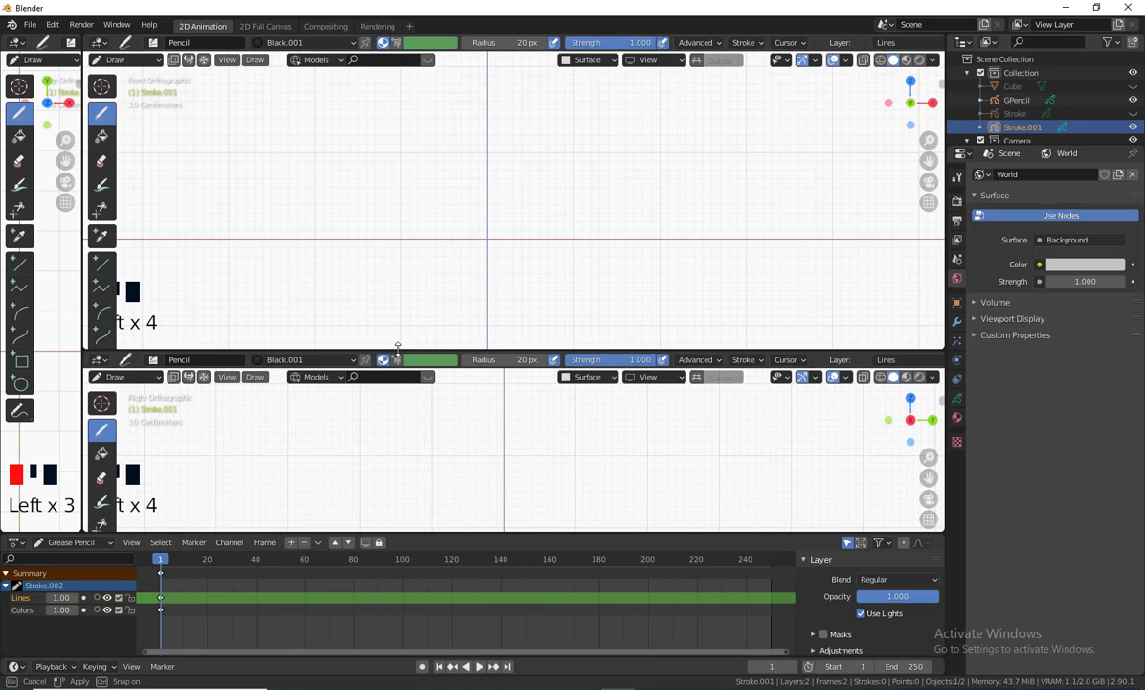
middle_drag(557, 227, 534, 276)
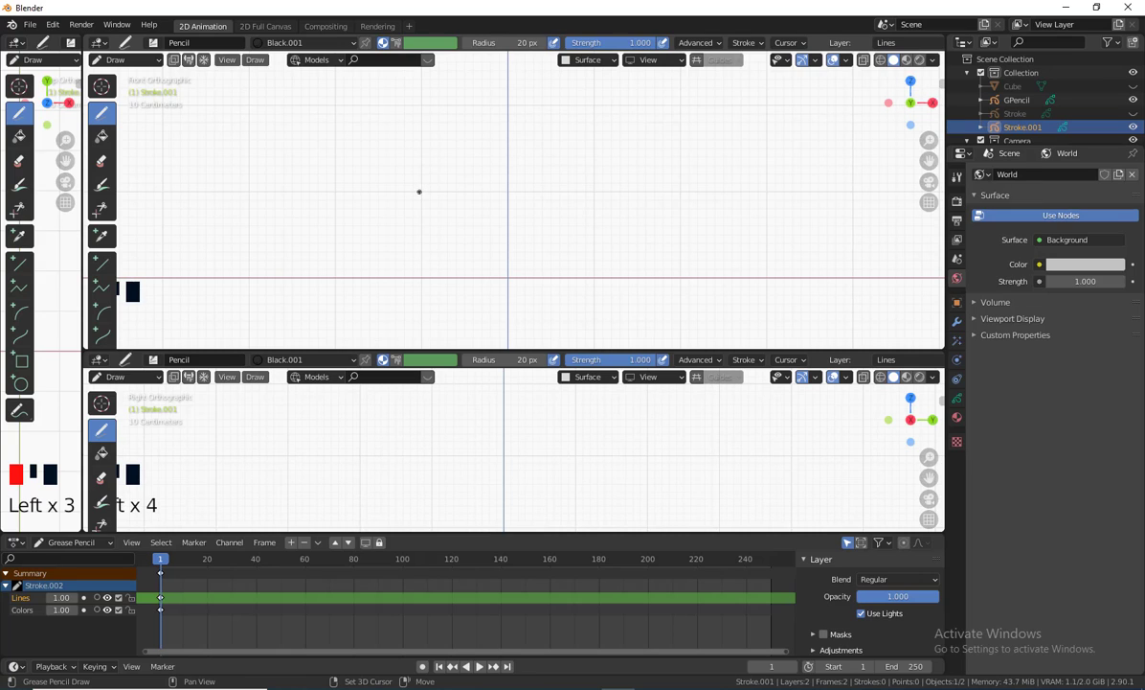
Step: Sketch a long thin rectangle across the vertical axis above the origin in the front view, about two large grid cells wide
shift+drag(419, 191, 625, 191)
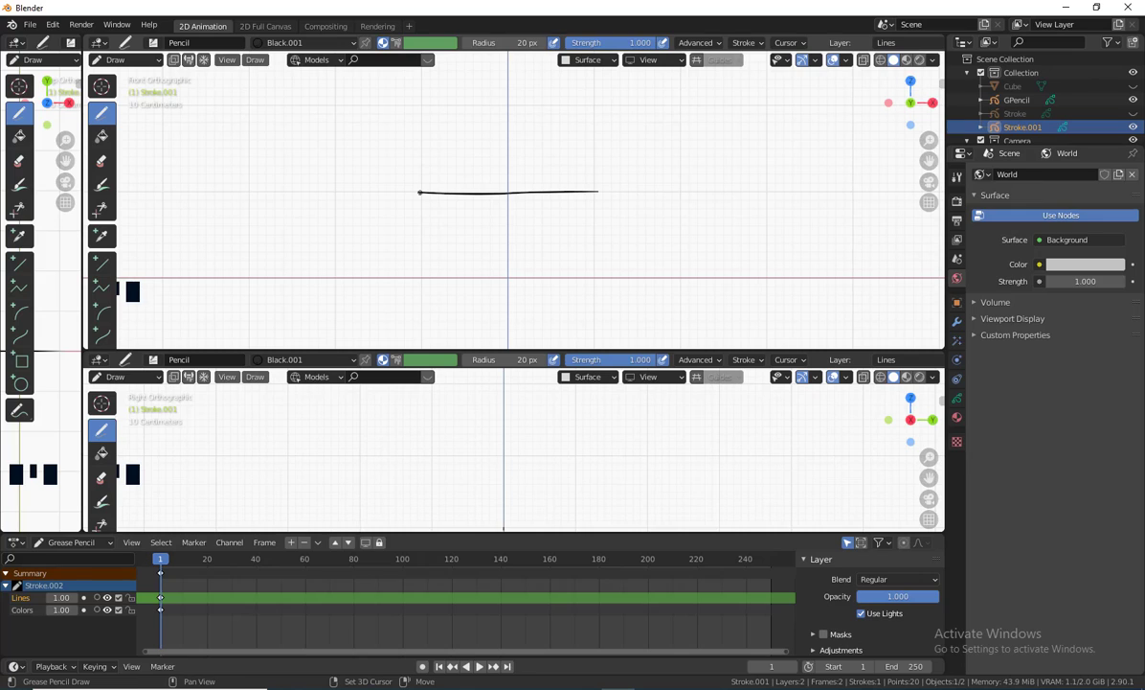
key(shift)
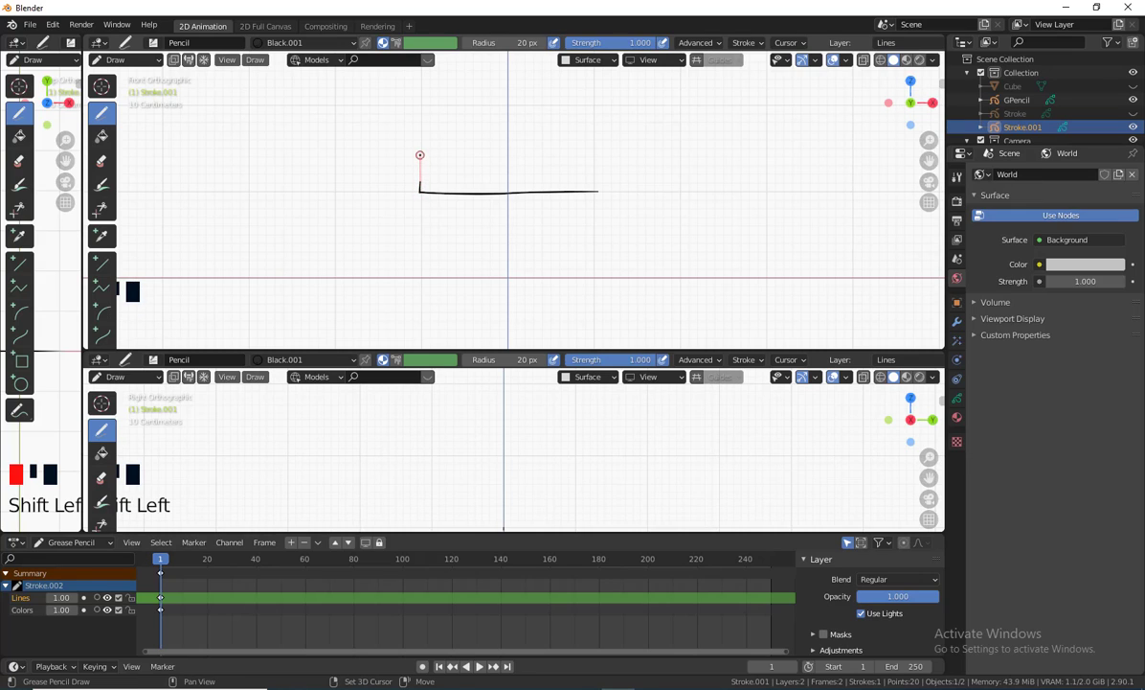
shift+drag(425, 182, 623, 182)
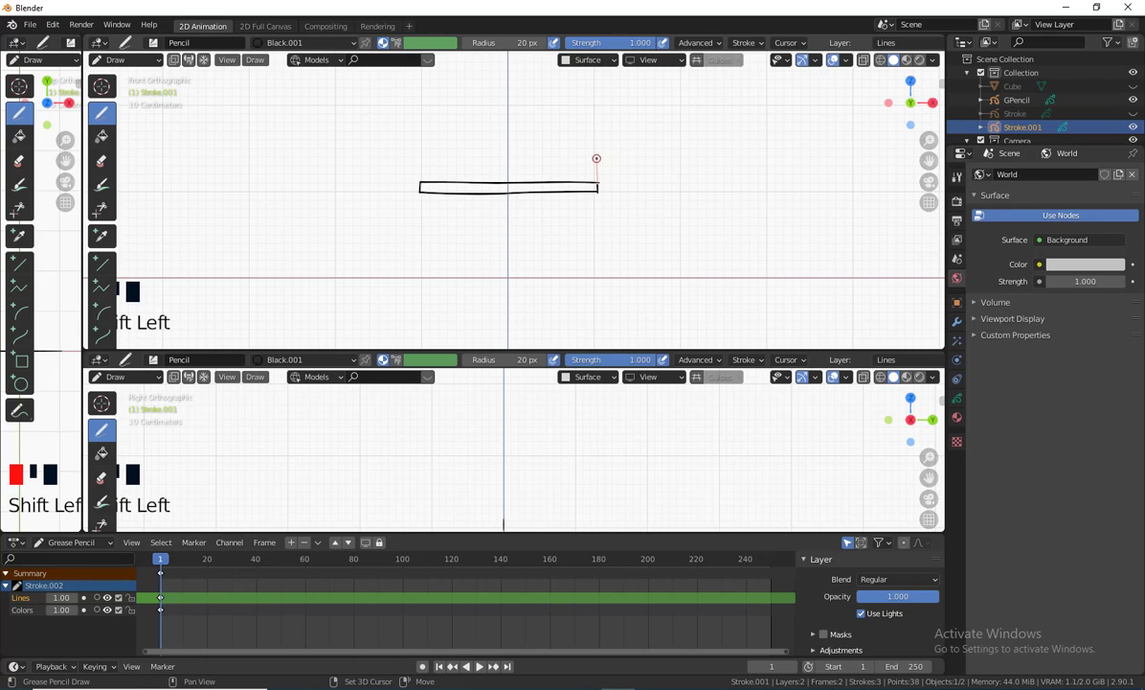
shift+drag(597, 156, 596, 153)
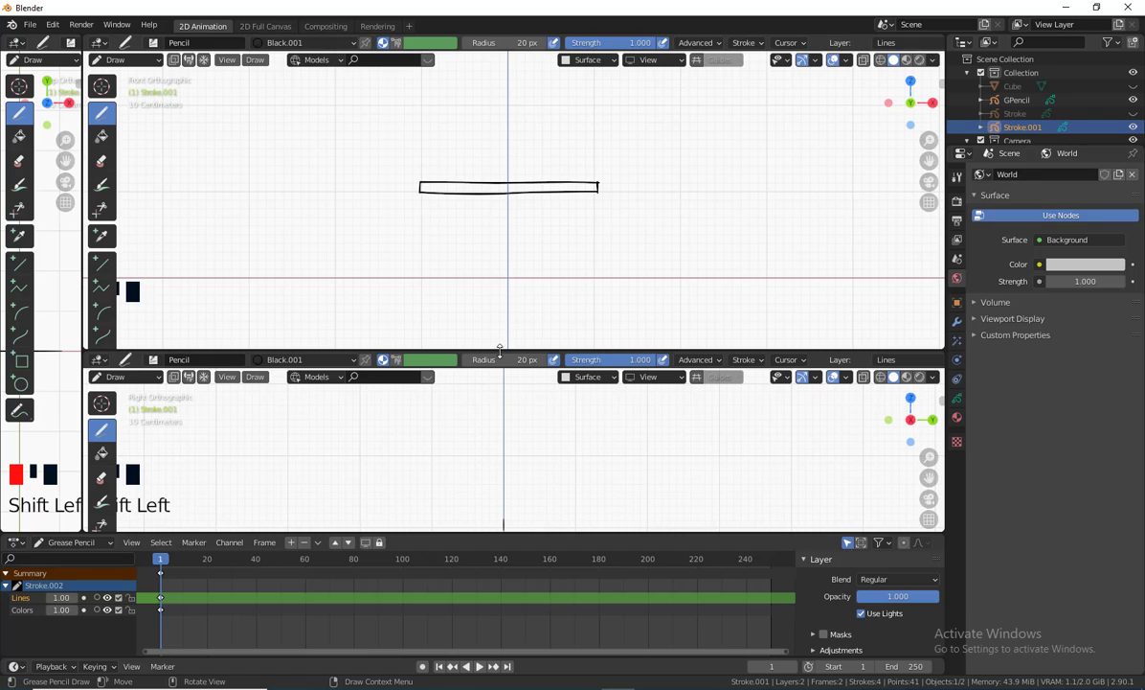
Step: Enlarge the right view and draw three strokes closing a small rectangular end profile from the existing vertical edge
drag(497, 350, 512, 229)
shift+middle_drag(504, 440, 458, 370)
scroll(469, 403, up, 2)
mouse_move(486, 414)
shift+middle_down()
mouse_move(524, 398)
mouse_move(517, 414)
mouse_move(496, 416)
mouse_move(498, 385)
shift+middle_up()
scroll(508, 407, up, 4)
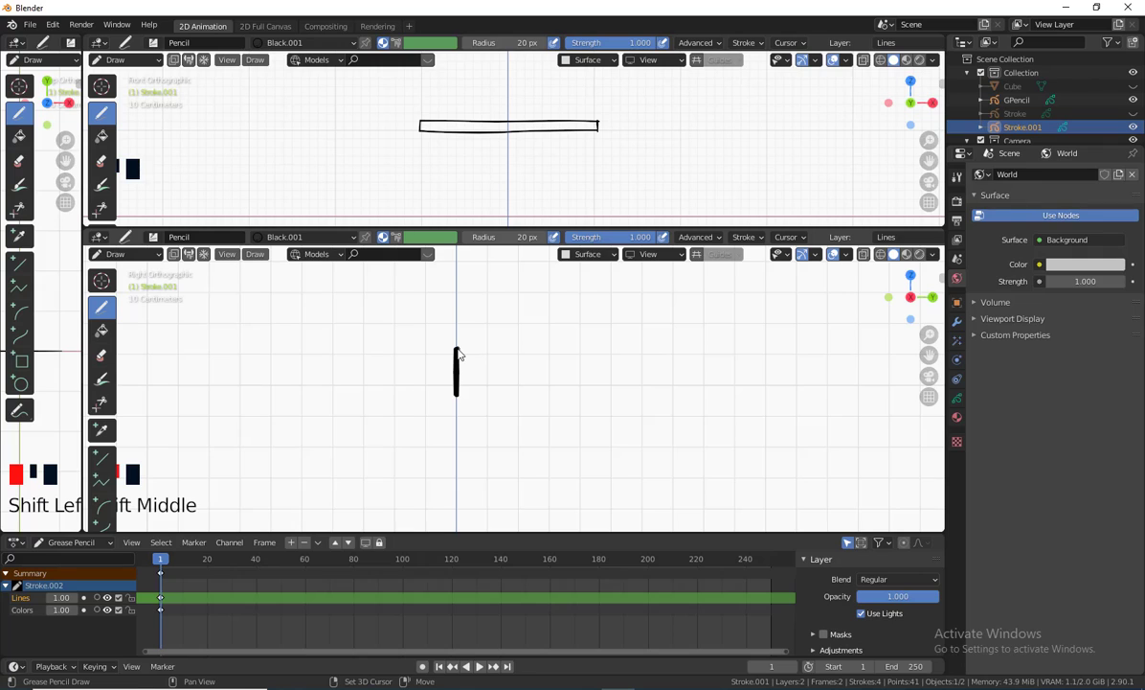
mouse_move(458, 352)
shift+mouse_down()
mouse_move(512, 350)
mouse_move(488, 355)
mouse_move(491, 424)
mouse_move(478, 398)
mouse_move(516, 401)
shift+mouse_up()
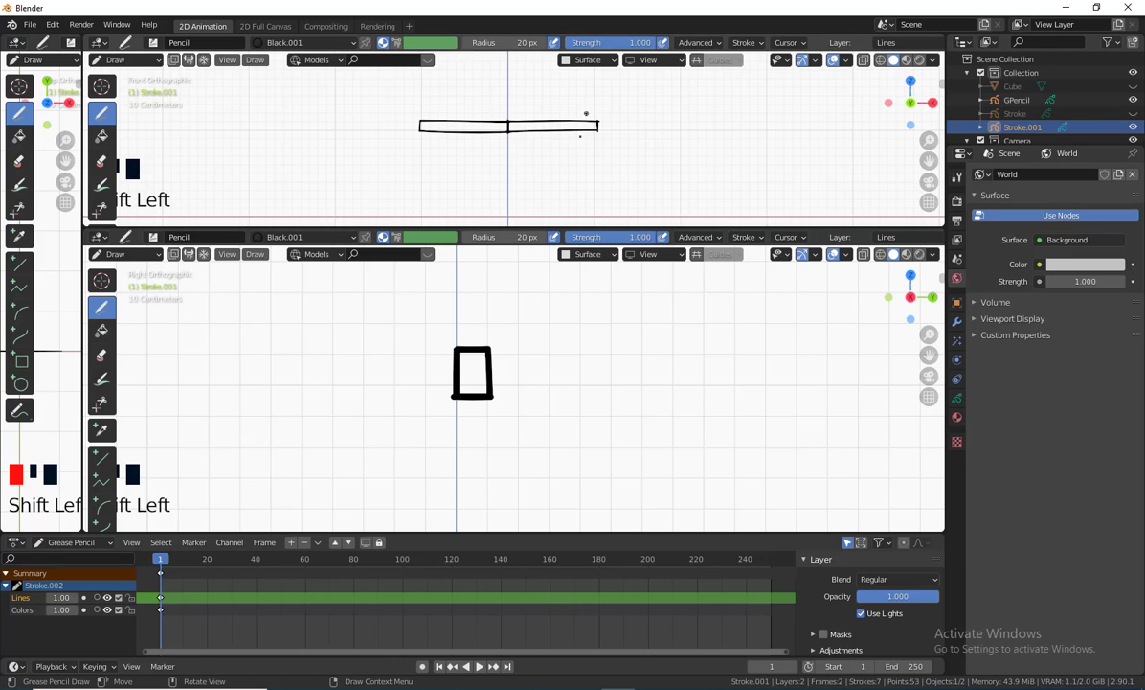
Step: Examine how the front and side strokes connect from a perspective angle in the enlarged former front viewport
scroll(576, 167, down, 3)
mouse_move(575, 166)
middle_down()
mouse_move(585, 187)
mouse_move(465, 213)
mouse_move(443, 161)
mouse_move(550, 150)
mouse_move(524, 153)
mouse_move(534, 189)
middle_up()
scroll(442, 162, up, 2)
scroll(556, 192, up, 1)
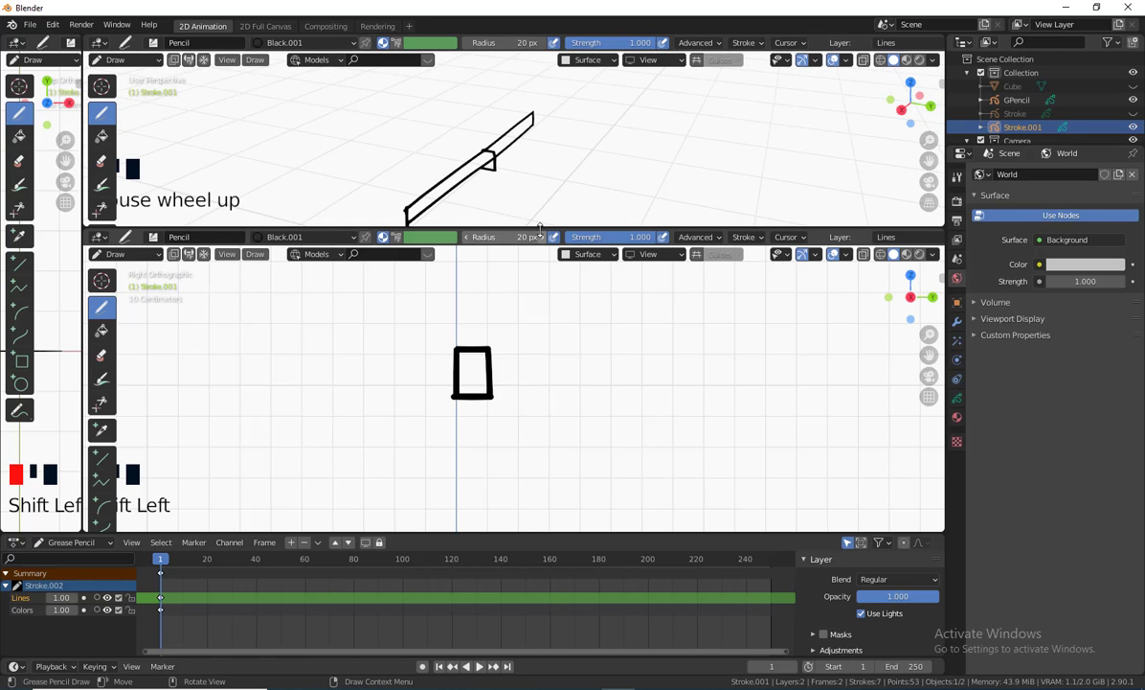
drag(541, 230, 544, 388)
mouse_move(557, 326)
shift+middle_down()
mouse_move(555, 297)
mouse_move(575, 265)
mouse_move(531, 269)
mouse_move(326, 356)
mouse_move(515, 310)
shift+middle_up()
scroll(530, 275, up, 3)
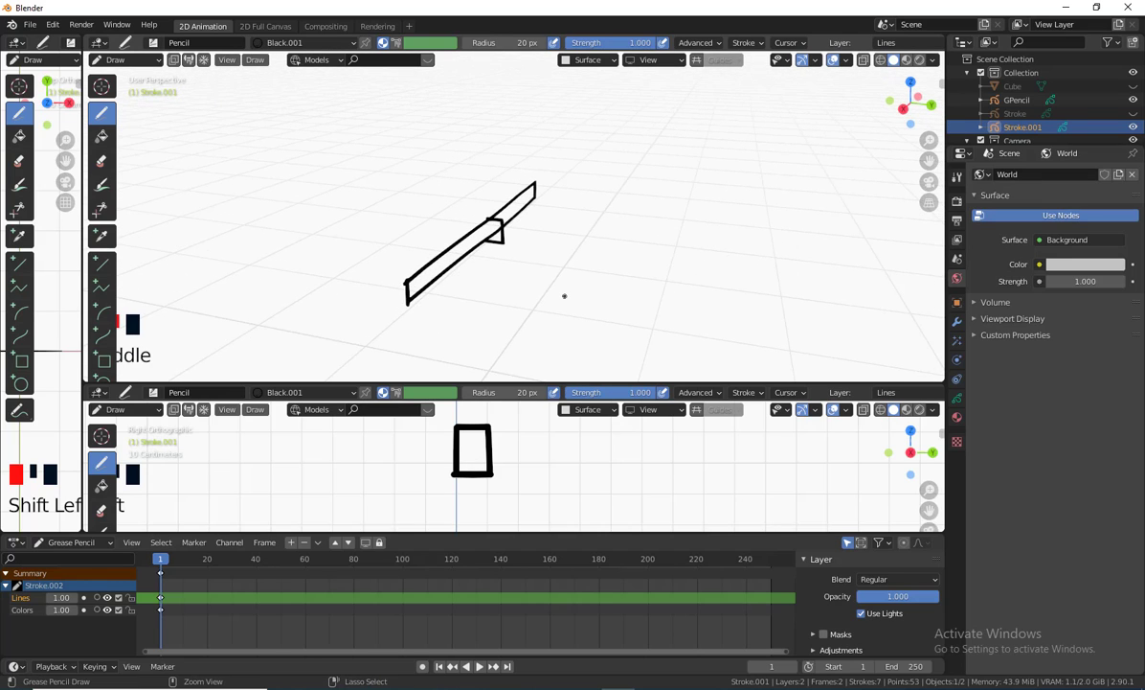
Step: Undo the three end-profile strokes drawn in the right view
key(ctrl+z)
key(ctrl+z)
key(ctrl+z)
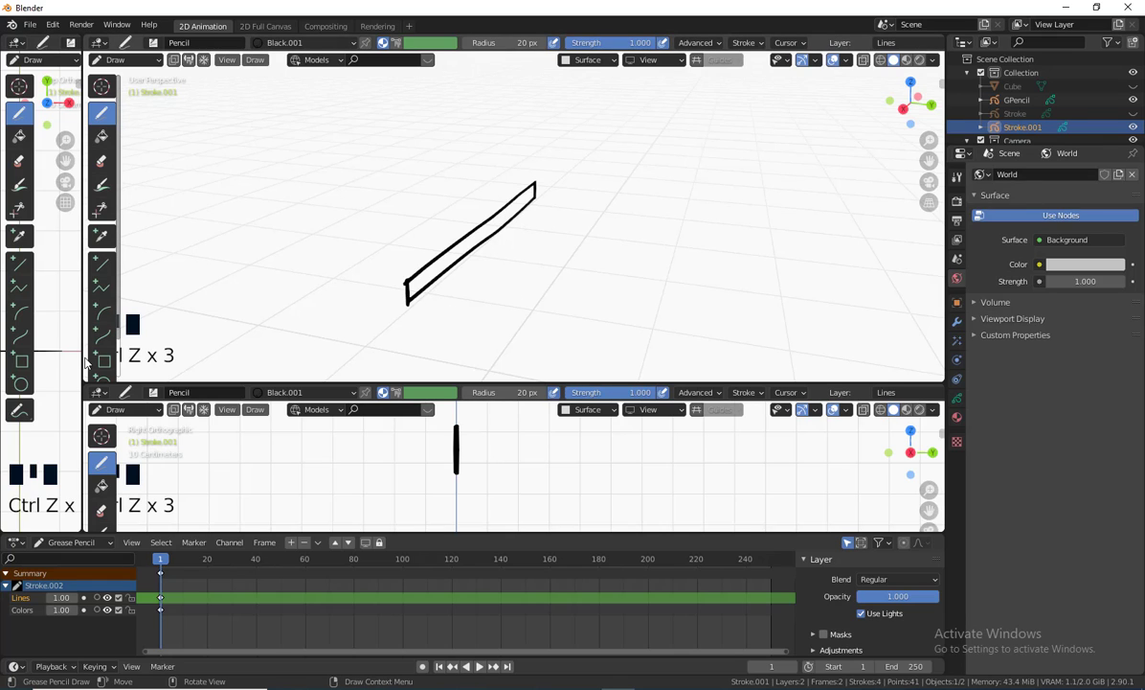
Step: Widen the narrow top-view area, orbit it to show the rectangle in perspective, and undo the stray dot
drag(84, 347, 247, 347)
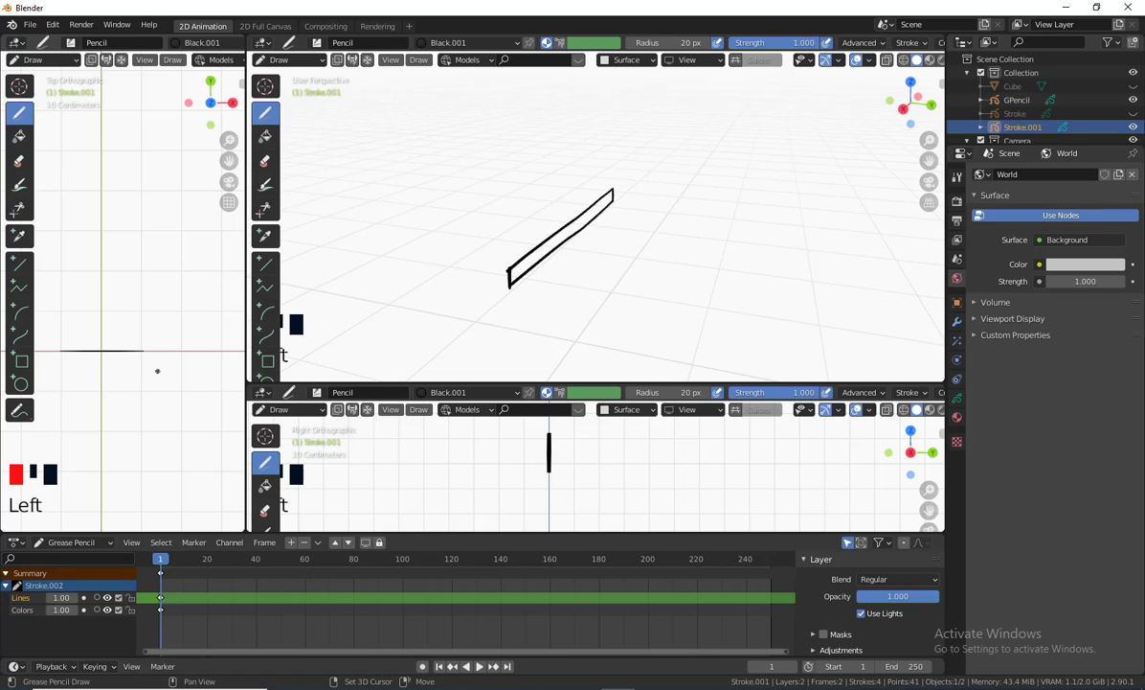
mouse_move(158, 371)
shift+middle_down()
mouse_move(172, 335)
mouse_move(150, 358)
mouse_move(84, 328)
mouse_move(142, 228)
shift+middle_up()
scroll(153, 307, up, 2)
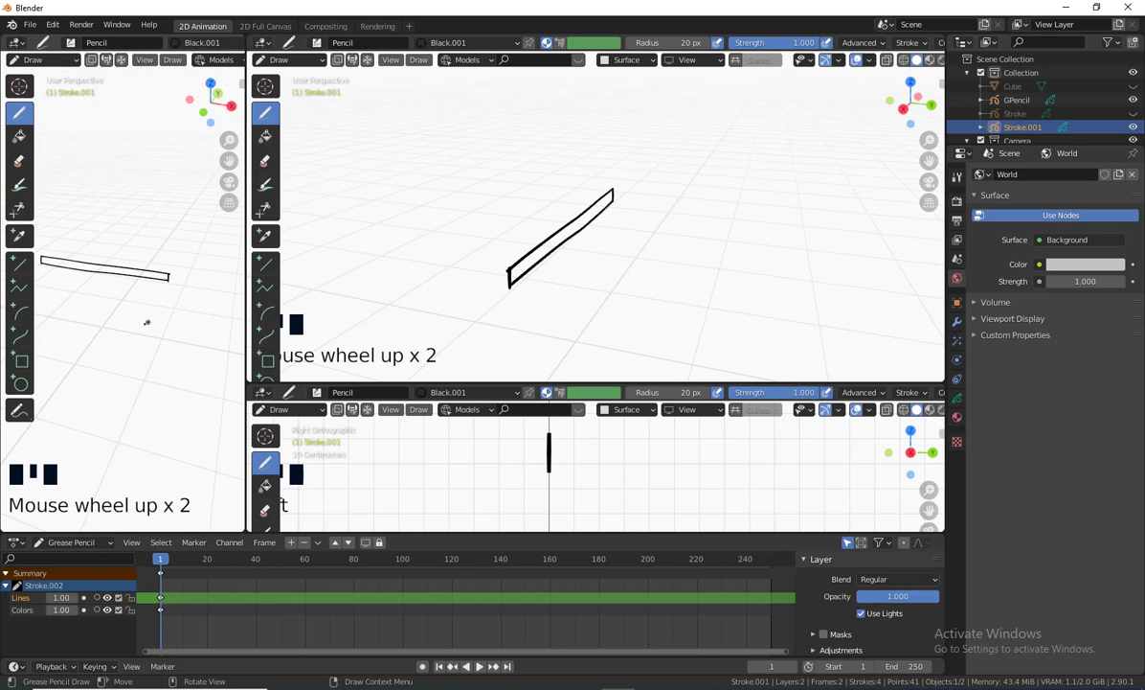
mouse_move(146, 323)
shift+middle_down()
mouse_move(179, 298)
mouse_move(171, 329)
shift+middle_up()
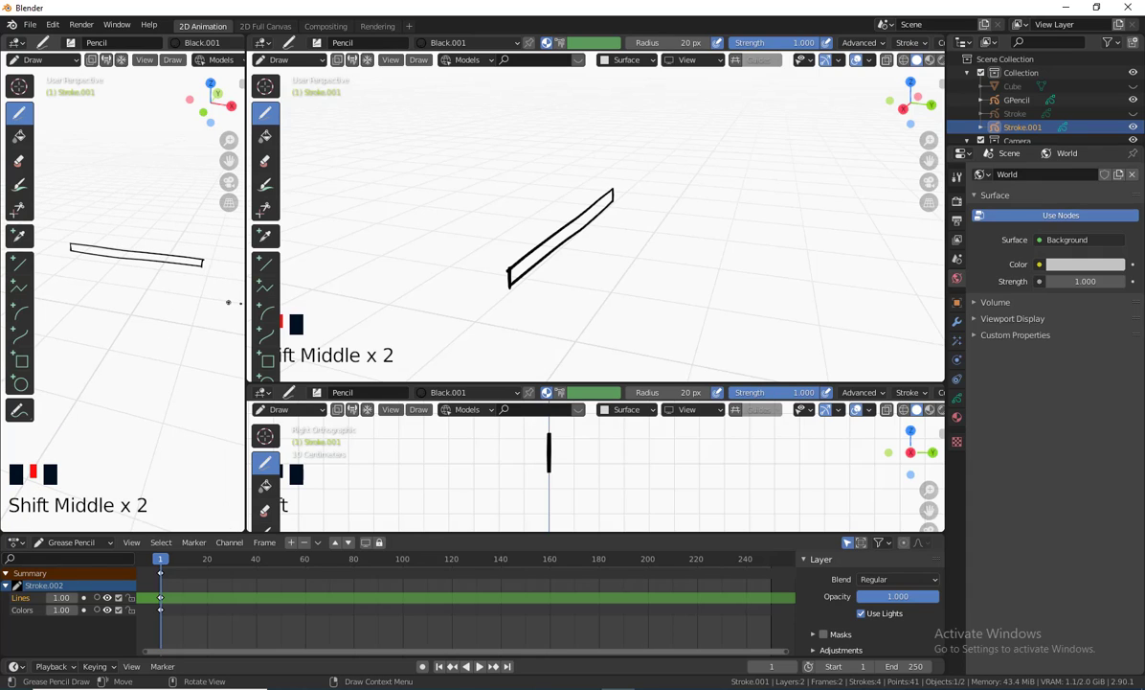
click(247, 303)
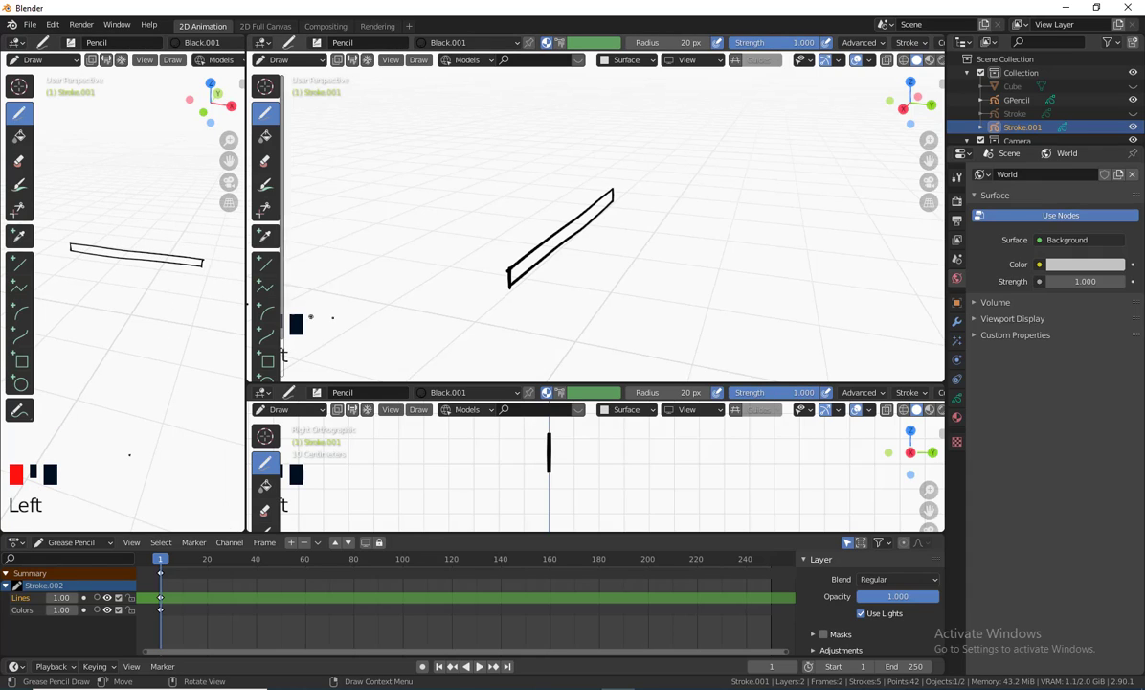
key(ctrl+z)
Step: Set the Grease Pencil stroke placement to 3D Cursor and show the 3D cursor in the viewport overlays
mouse_move(659, 289)
shift+middle_down()
mouse_move(638, 282)
mouse_move(641, 257)
shift+middle_up()
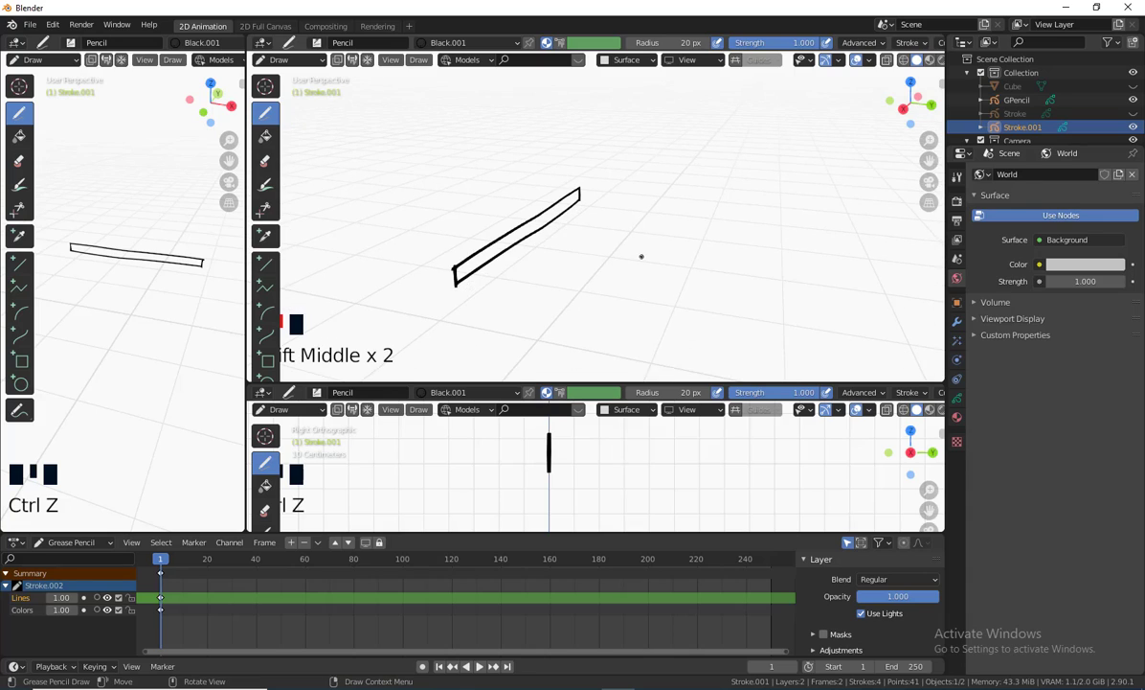
click(628, 63)
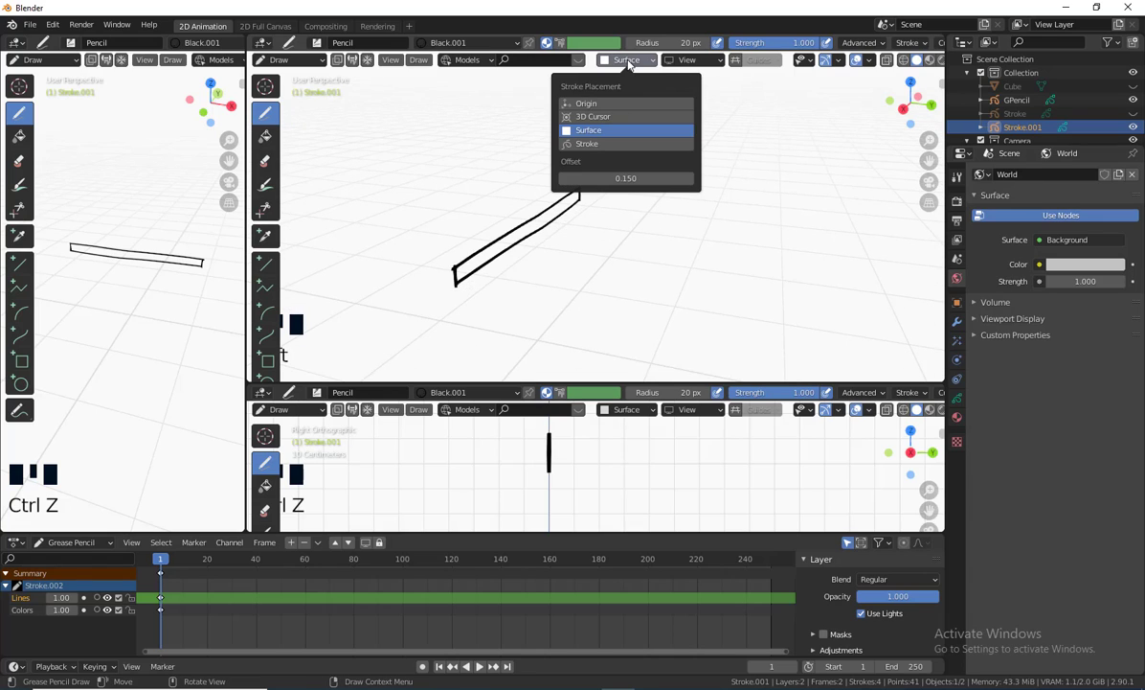
click(595, 117)
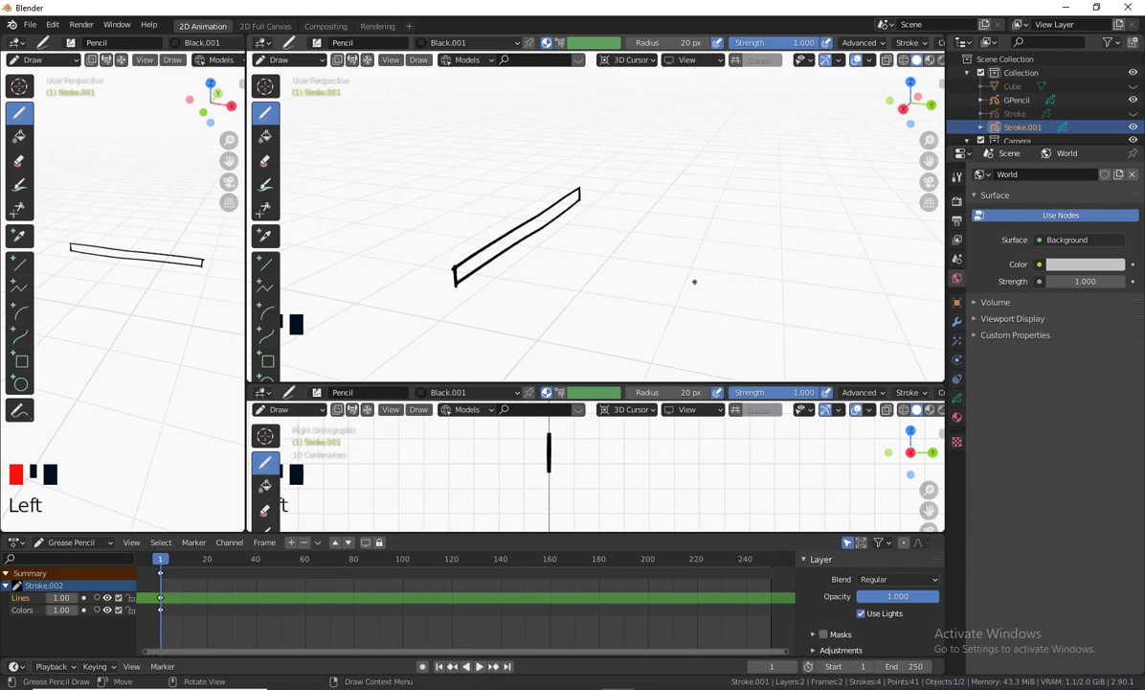
mouse_move(693, 282)
middle_down()
mouse_move(683, 289)
mouse_move(817, 102)
middle_up()
click(868, 60)
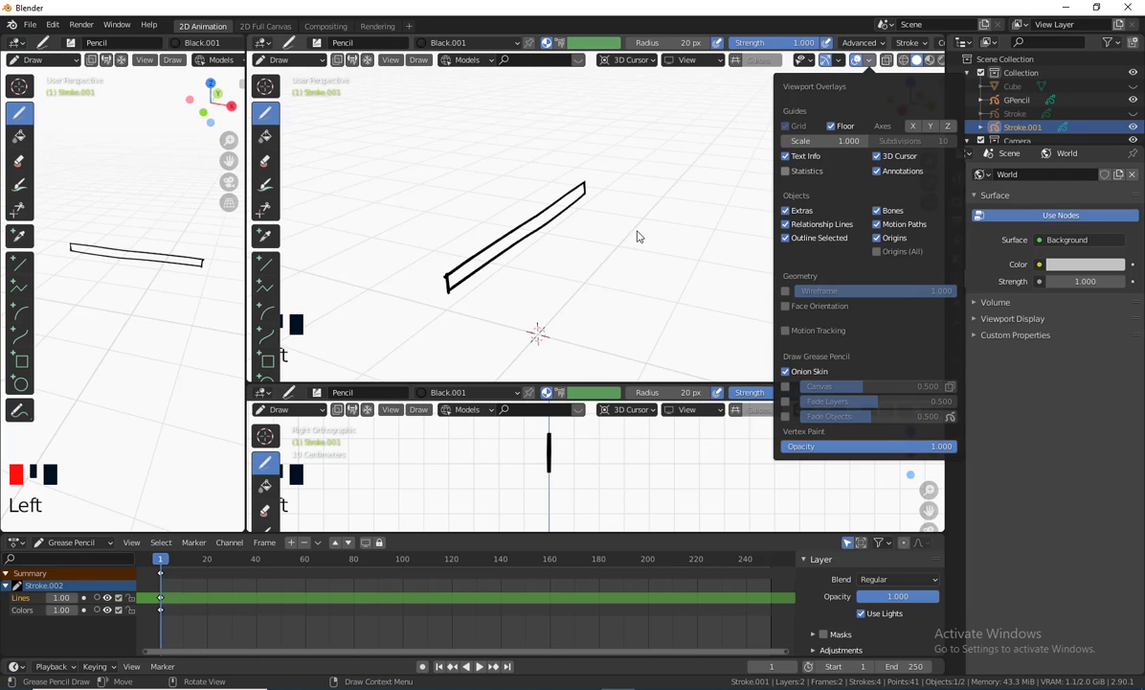
Step: Place the 3D cursor on the long rectangle's lower-left corner in the front orthographic view
mouse_move(637, 236)
middle_down()
mouse_move(546, 264)
mouse_move(580, 274)
mouse_move(620, 237)
mouse_move(604, 238)
mouse_move(606, 251)
mouse_move(547, 201)
middle_up()
scroll(572, 265, down, 2)
scroll(580, 274, up, 3)
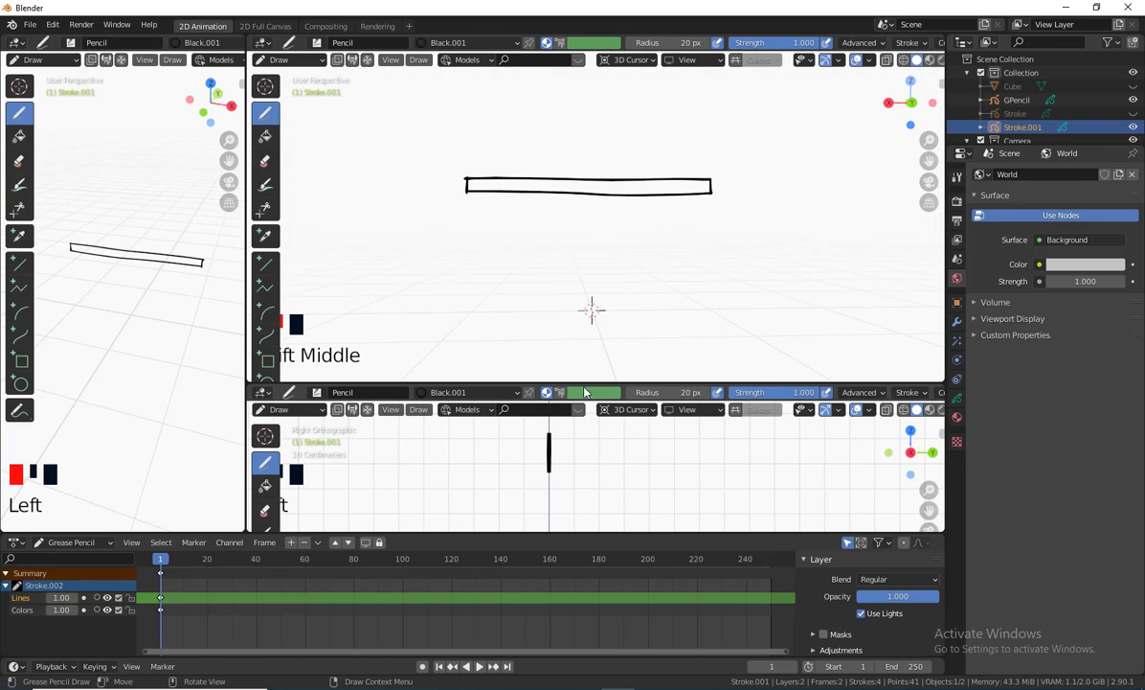
shift+middle_drag(170, 281, 157, 287)
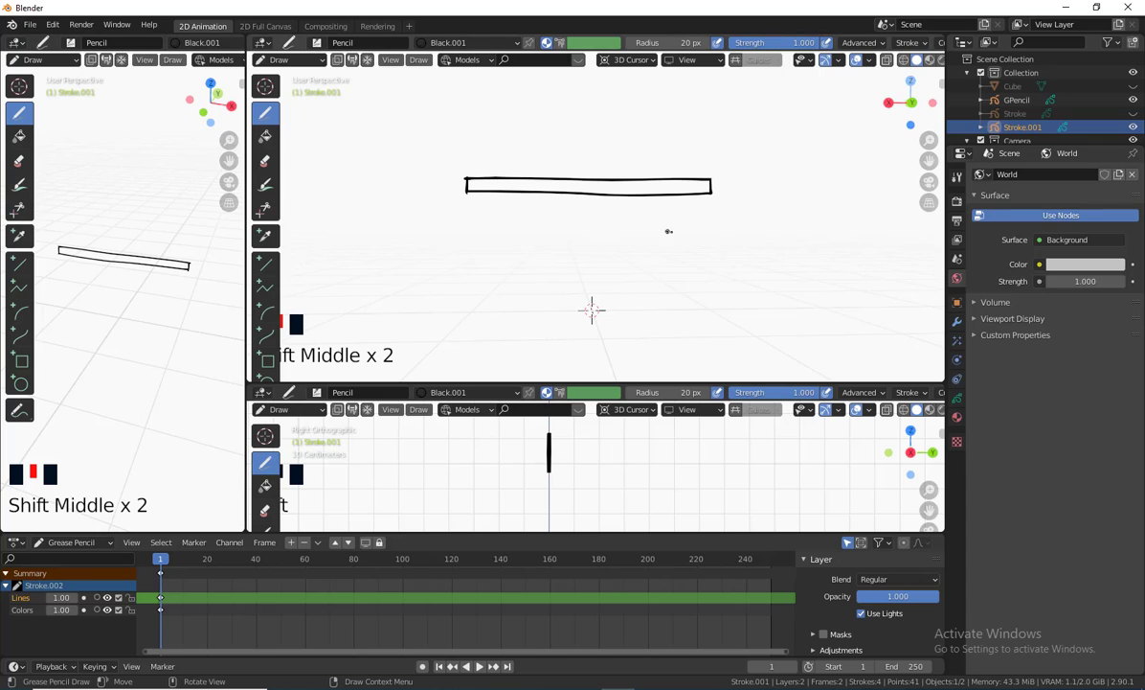
shift+middle_drag(668, 234, 673, 234)
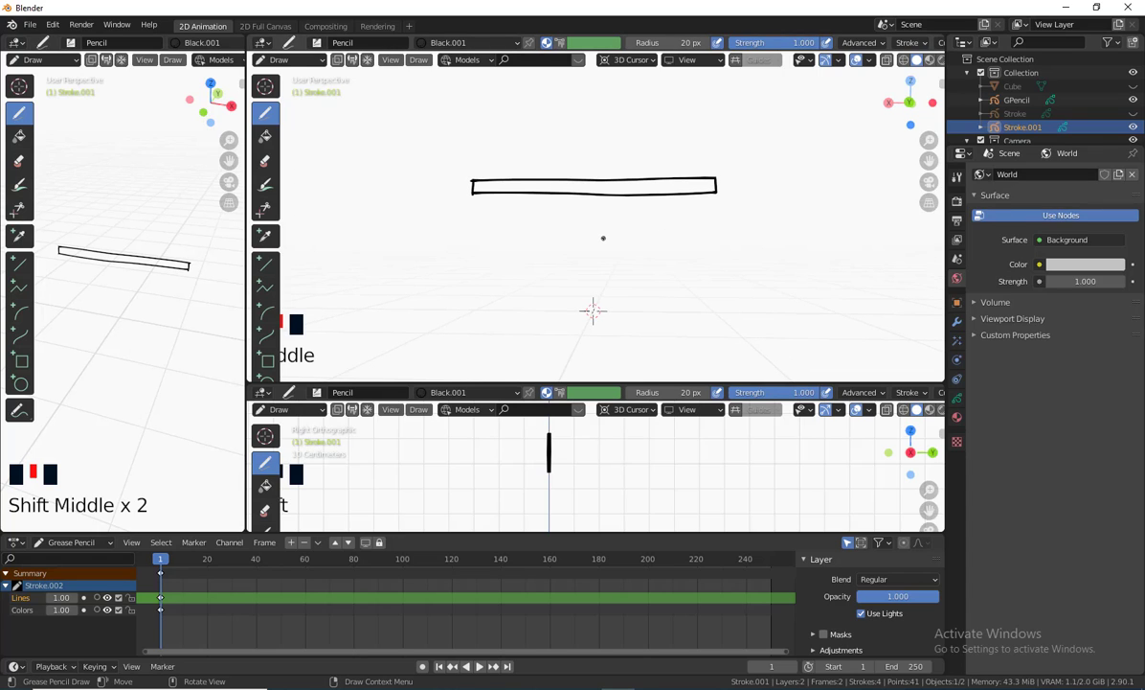
key(KP_1)
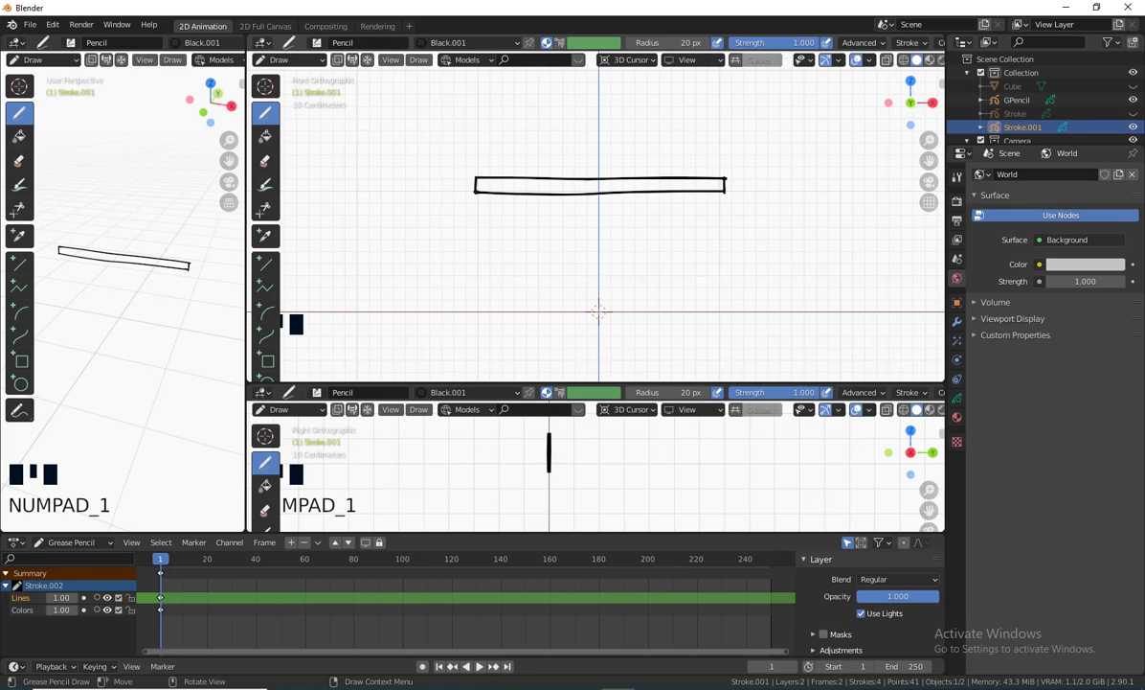
key(shift)
shift+right_click(474, 190)
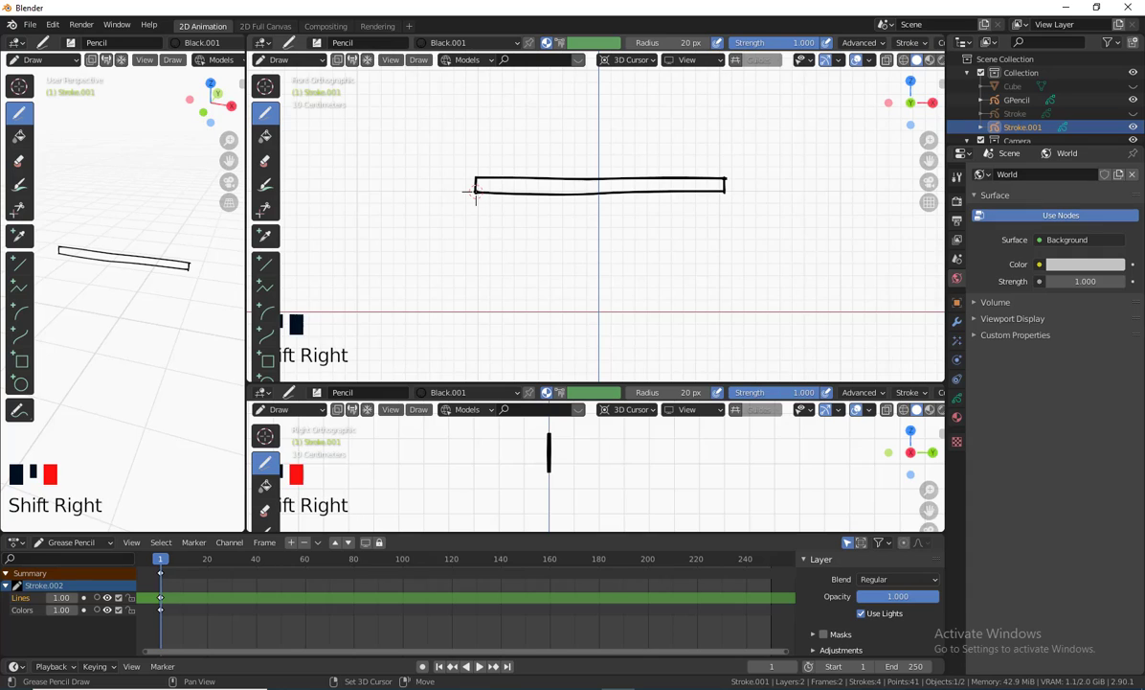
scroll(474, 192, up, 4)
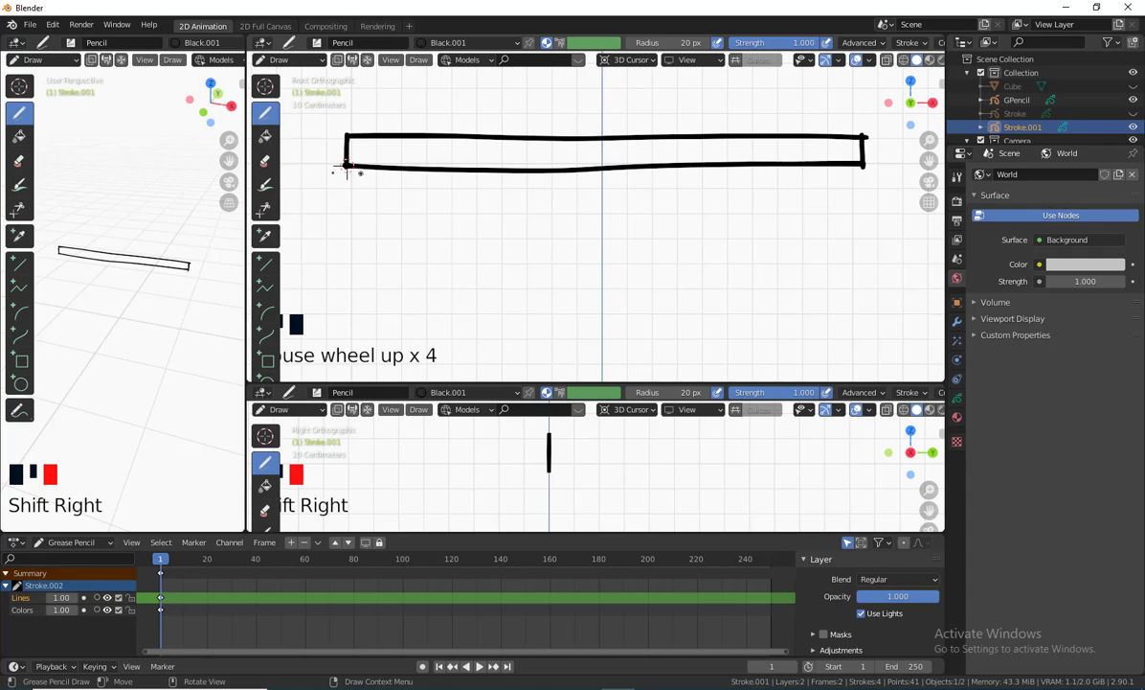
key(shift)
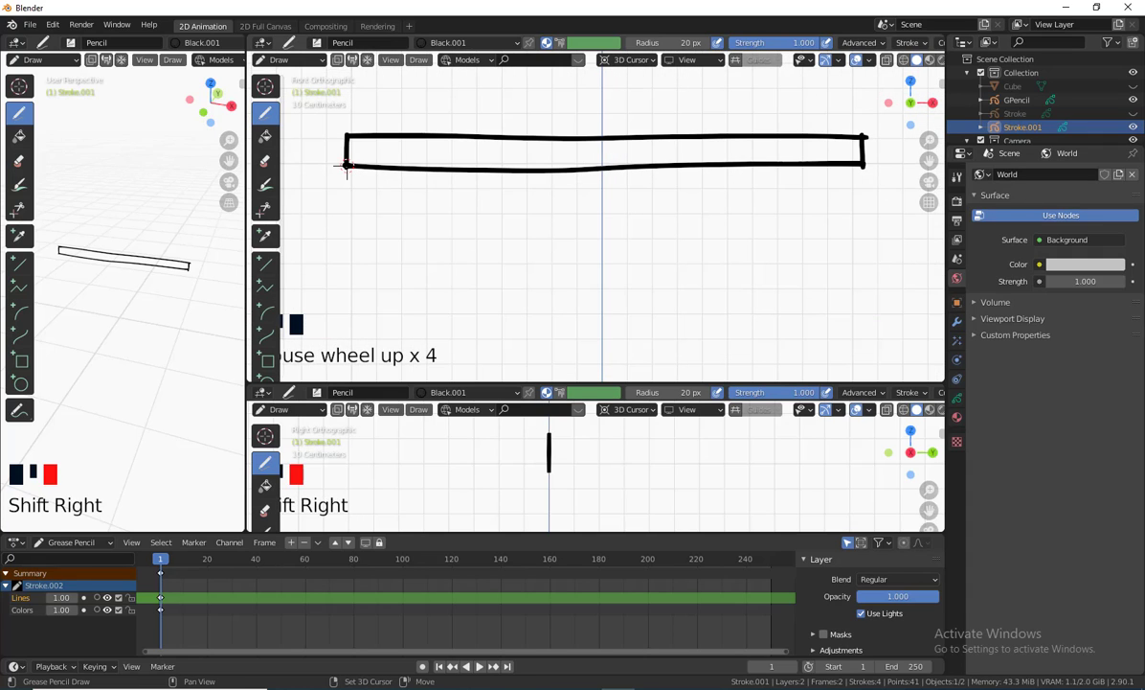
shift+right_click(346, 166)
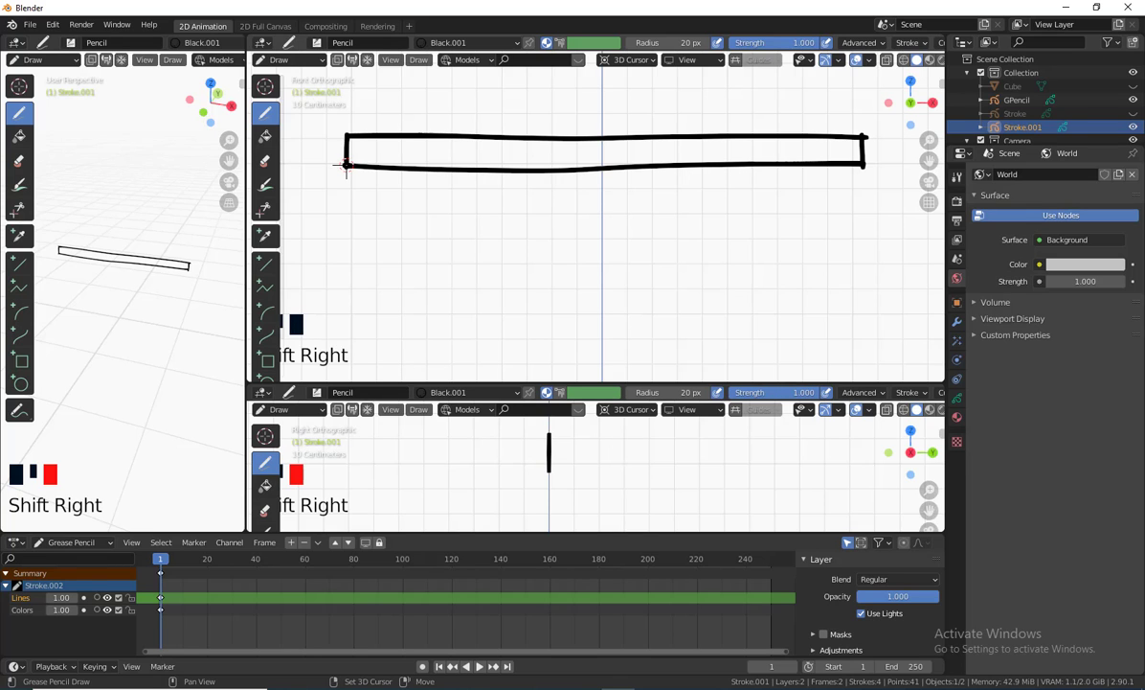
shift+right_click(347, 166)
scroll(347, 165, down, 5)
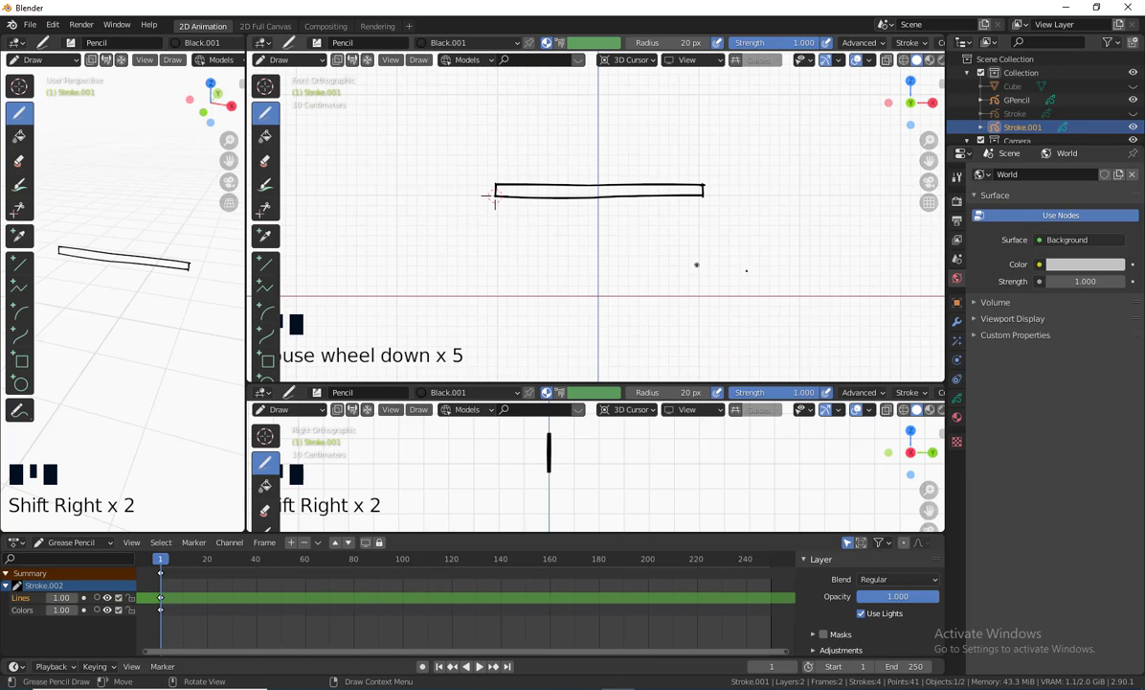
Step: Draw three straight strokes in the right view closing an end profile about one 10 cm grid cell deep from the existing vertical edge
middle_drag(493, 188, 569, 174)
mouse_move(618, 304)
middle_down()
mouse_move(503, 298)
mouse_move(606, 291)
mouse_move(594, 301)
mouse_move(639, 286)
middle_up()
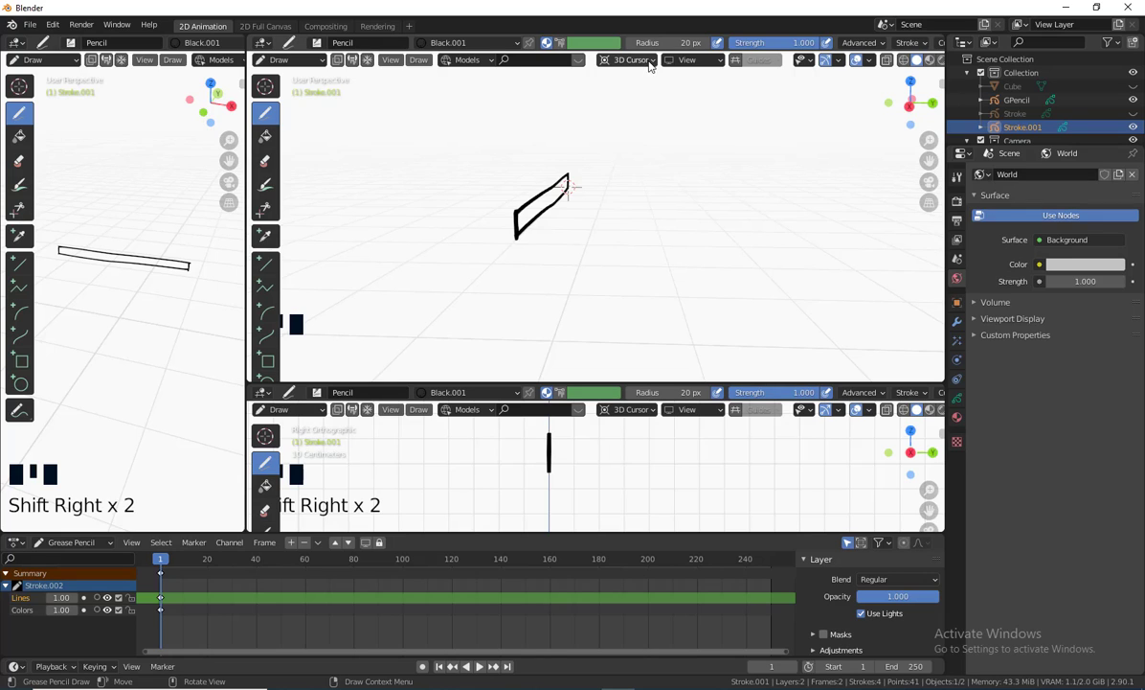
scroll(591, 468, up, 2)
mouse_move(590, 469)
shift+middle_down()
mouse_move(584, 493)
mouse_move(575, 477)
shift+middle_up()
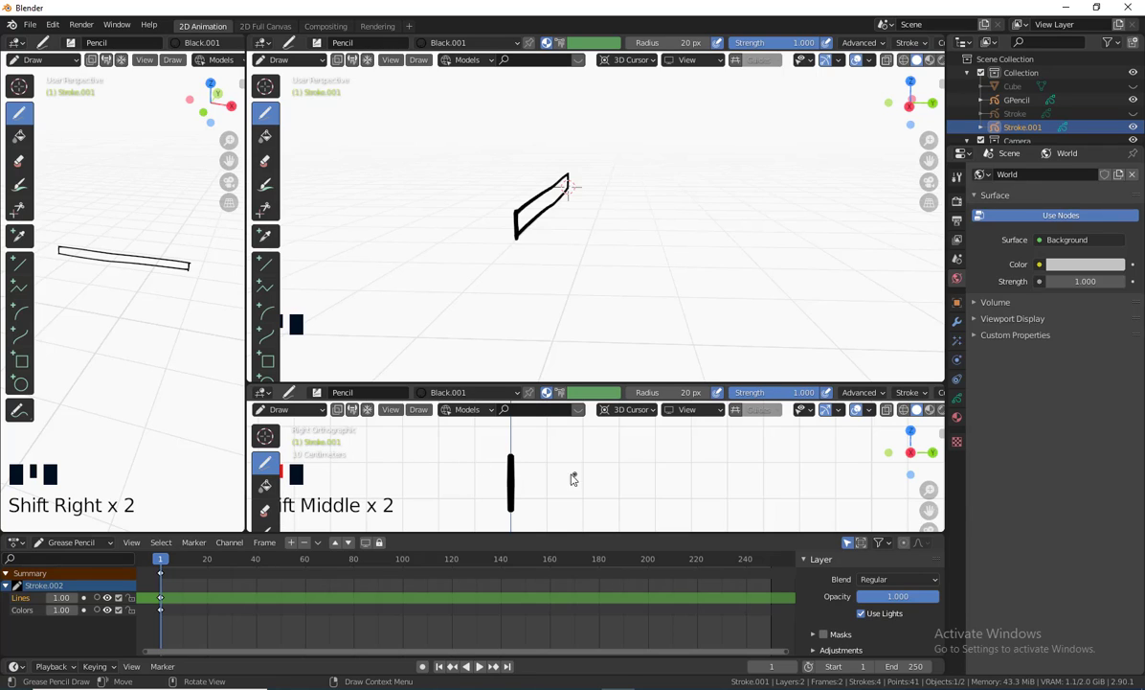
shift+click(512, 461)
shift+drag(521, 460, 567, 462)
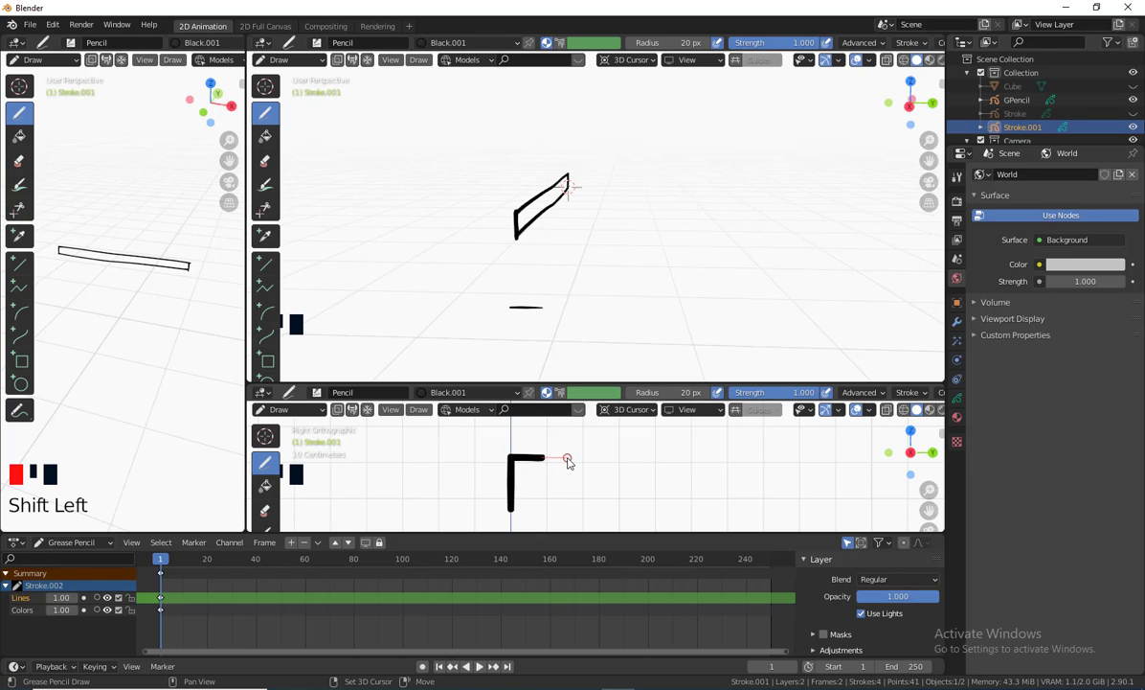
scroll(624, 317, down, 2)
mouse_move(624, 317)
middle_down()
mouse_move(534, 332)
mouse_move(406, 327)
mouse_move(577, 306)
mouse_move(593, 268)
middle_up()
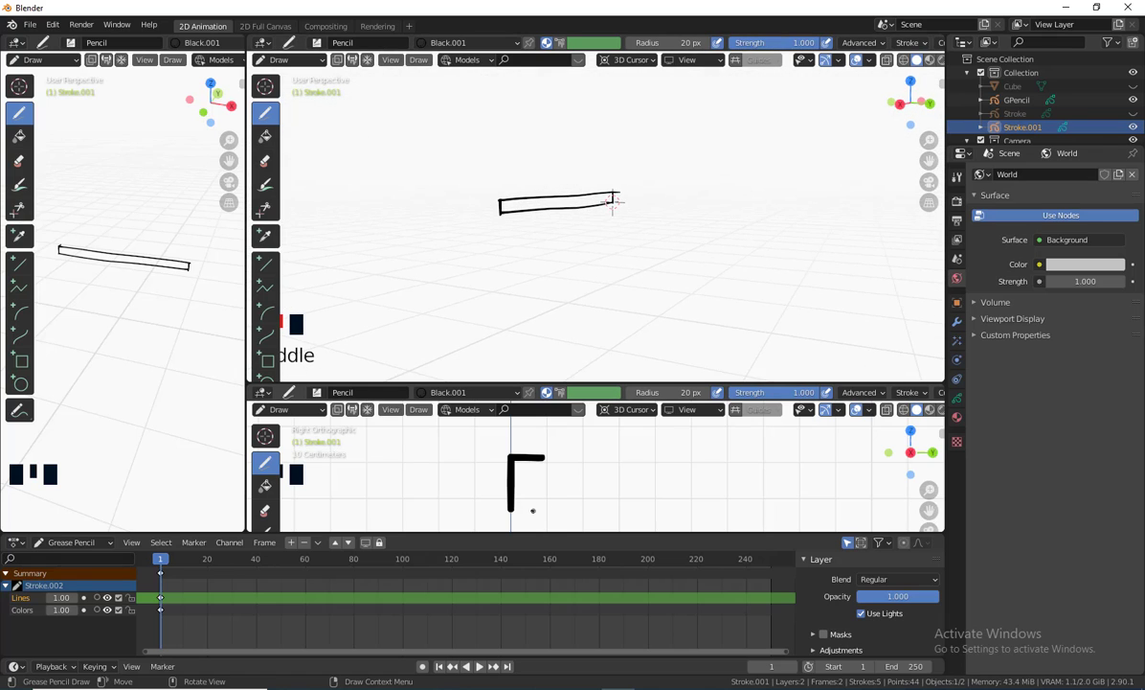
shift+drag(513, 509, 570, 512)
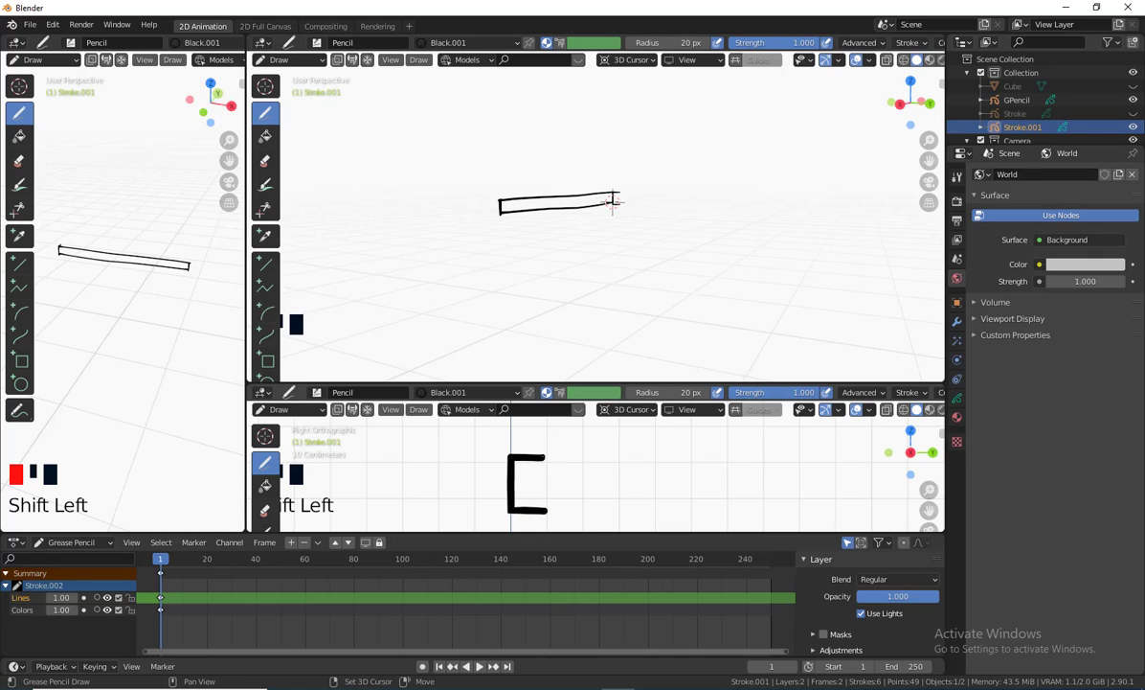
shift+drag(542, 474, 544, 529)
Step: Examine from several perspective angles where the new end profile meets the long front rectangle
scroll(626, 327, down, 1)
middle_drag(626, 327, 540, 355)
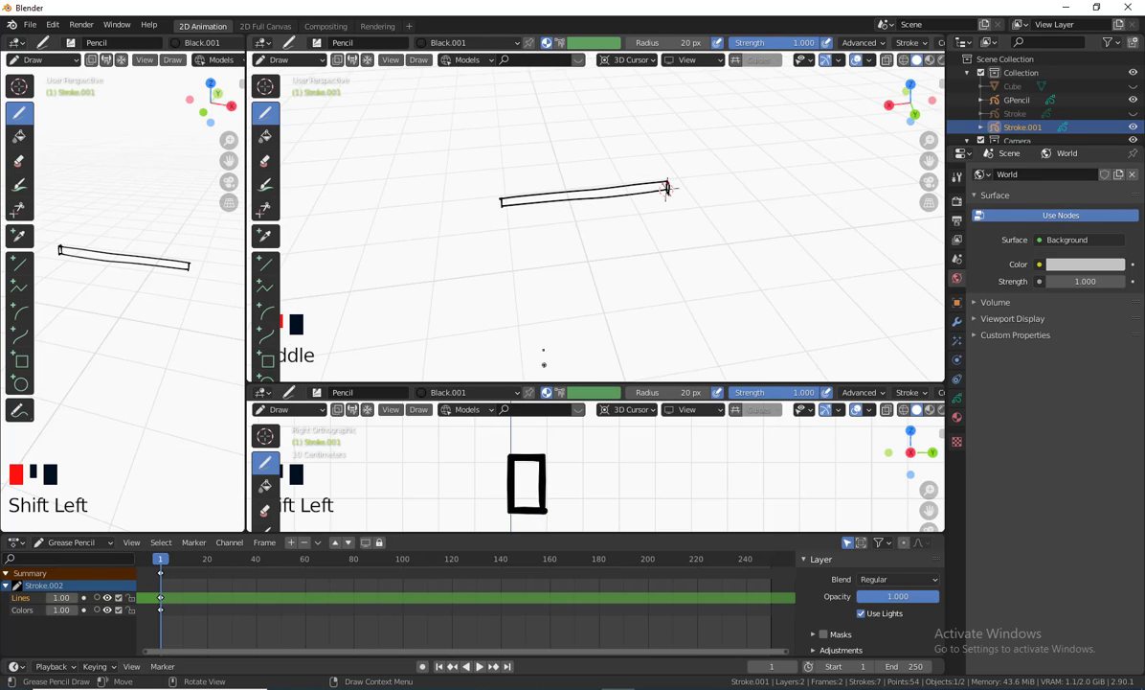
scroll(639, 299, up, 3)
scroll(675, 301, up, 2)
mouse_move(675, 301)
shift+middle_down()
mouse_move(637, 340)
mouse_move(671, 230)
shift+middle_up()
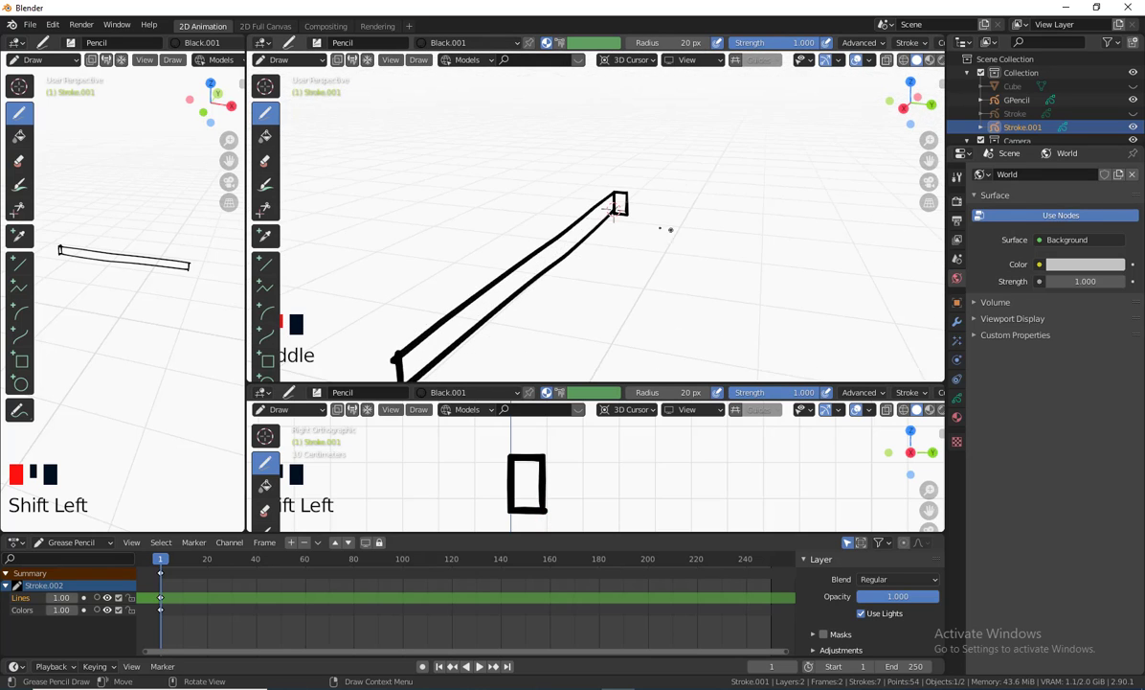
scroll(625, 223, down, 2)
shift+middle_drag(506, 327, 505, 312)
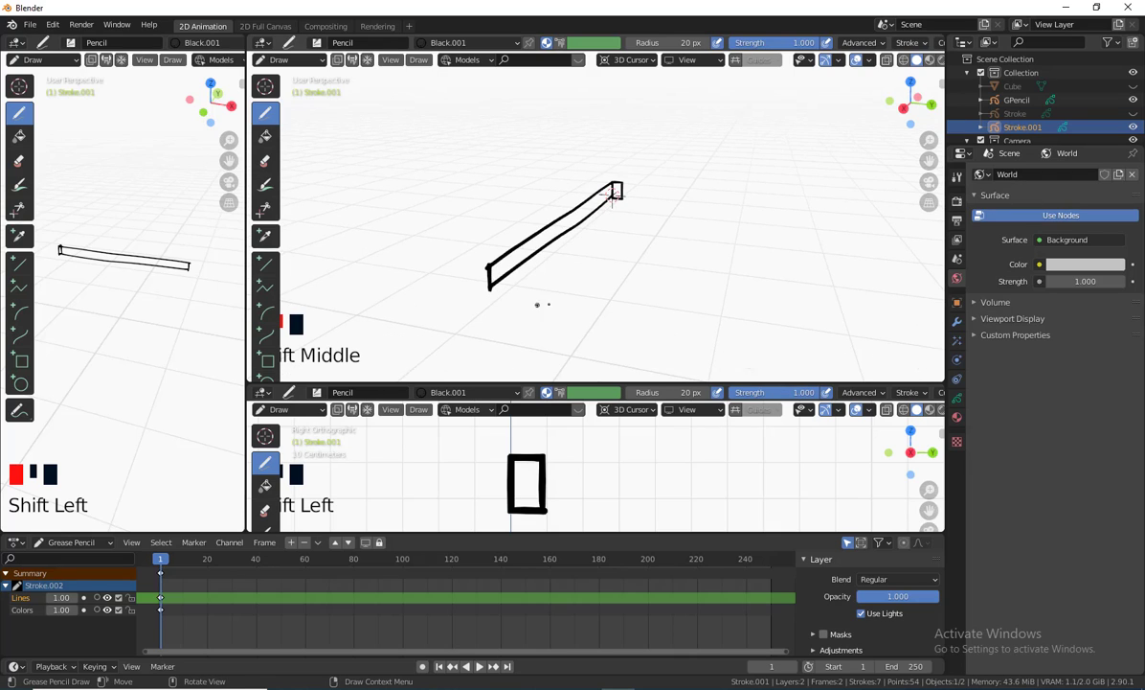
scroll(677, 299, up, 1)
mouse_move(677, 299)
shift+middle_down()
mouse_move(756, 248)
mouse_move(691, 311)
shift+middle_up()
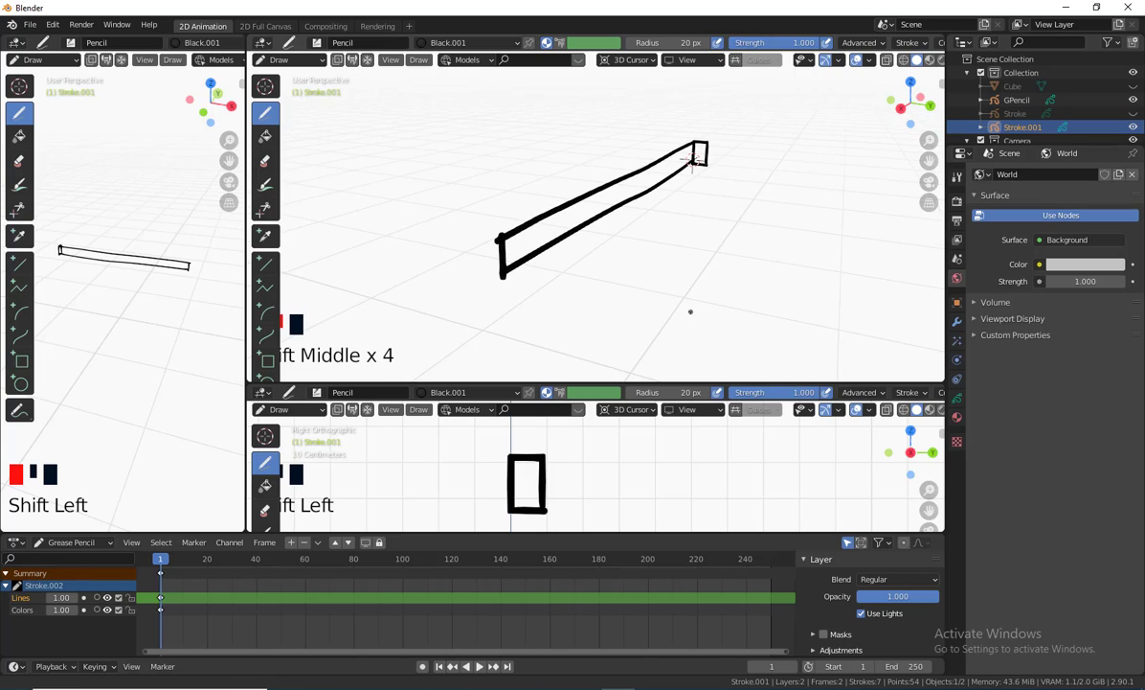
Step: Move the 3D cursor to the long rectangle's lower-right corner in the front orthographic view
key(KP_1)
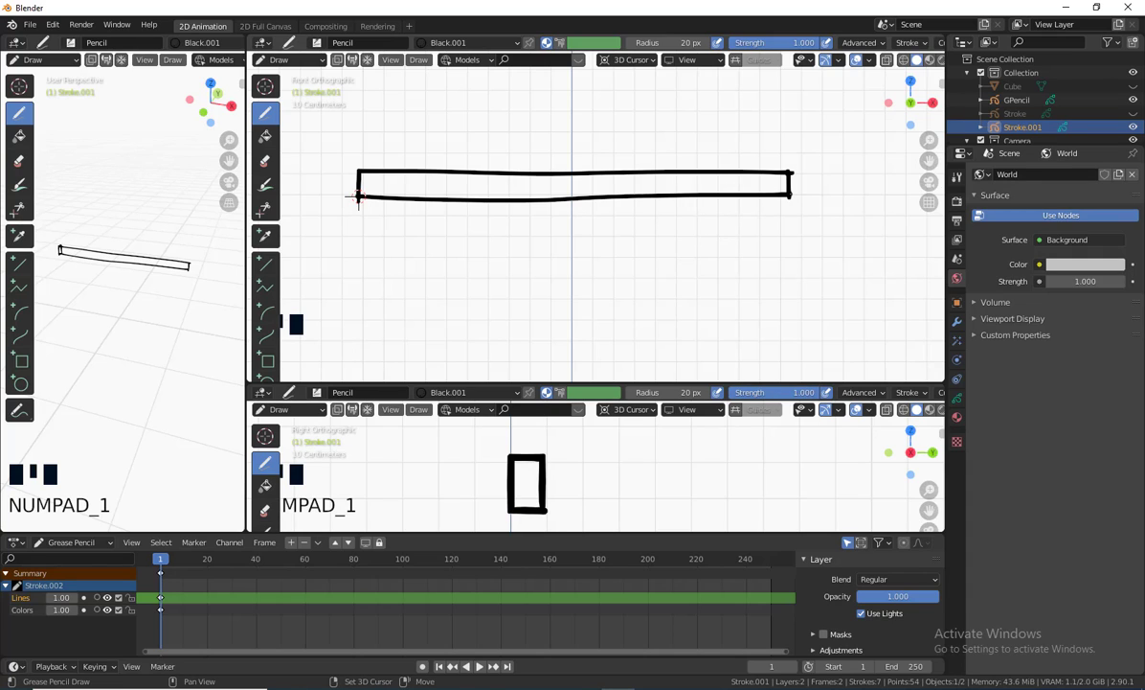
key(Shift_R)
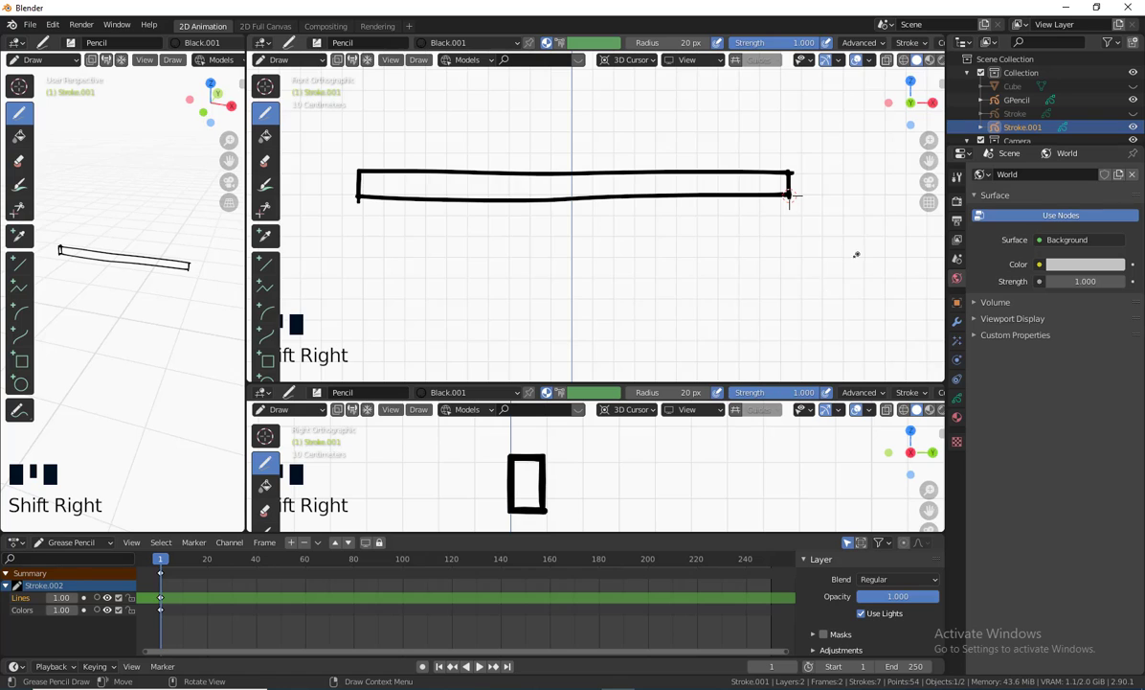
mouse_move(857, 255)
middle_down()
mouse_move(774, 274)
mouse_move(691, 279)
mouse_move(615, 262)
mouse_move(599, 287)
mouse_move(579, 278)
middle_up()
scroll(573, 262, down, 2)
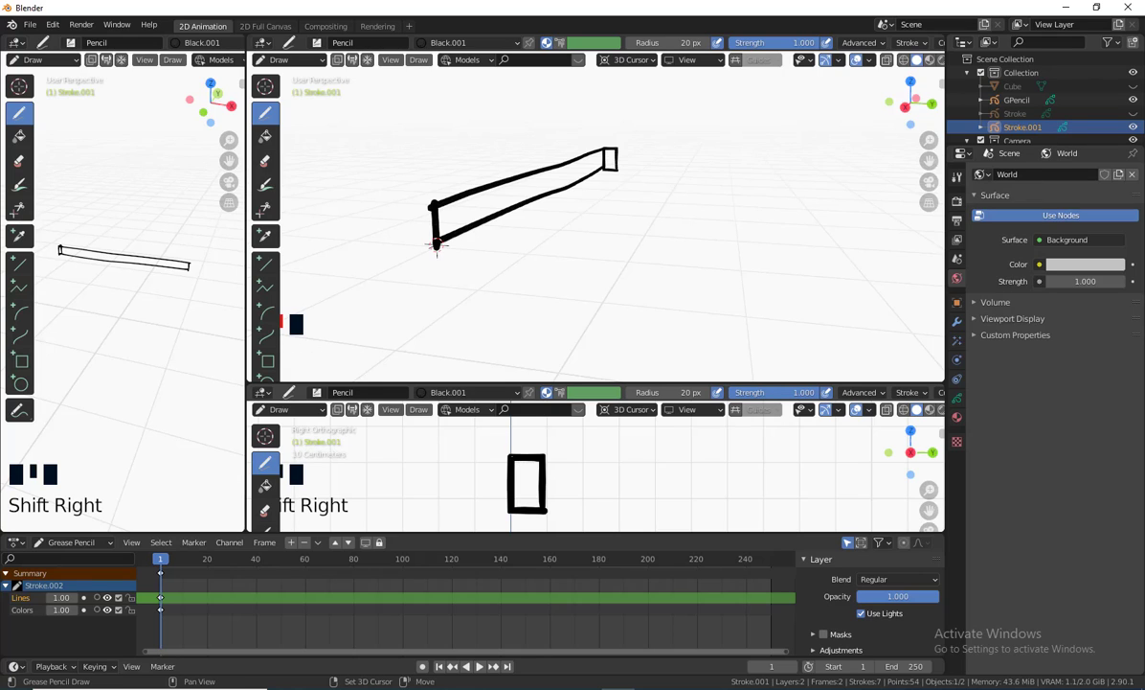
Step: Draw a matching end profile at the rectangle's other end with three straight strokes in the right view, redoing the bottom stroke
key(Shift_L)
shift+drag(511, 307, 526, 306)
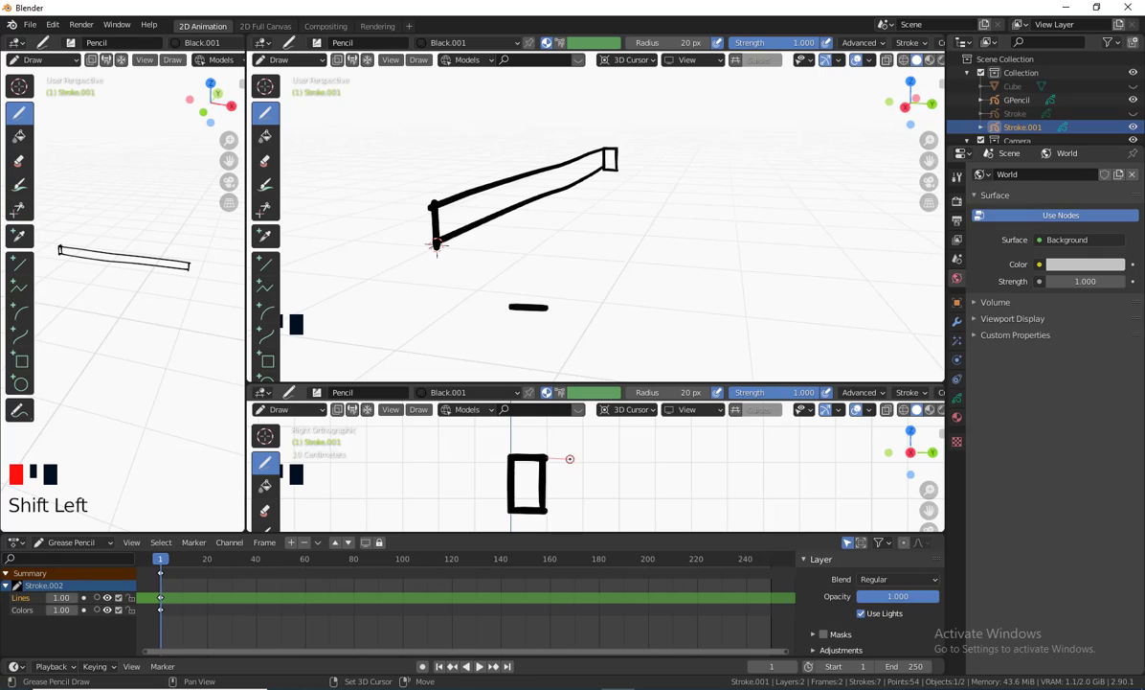
mouse_move(570, 459)
shift+mouse_down()
mouse_move(546, 475)
mouse_move(544, 530)
mouse_move(523, 511)
mouse_move(486, 509)
shift+mouse_up()
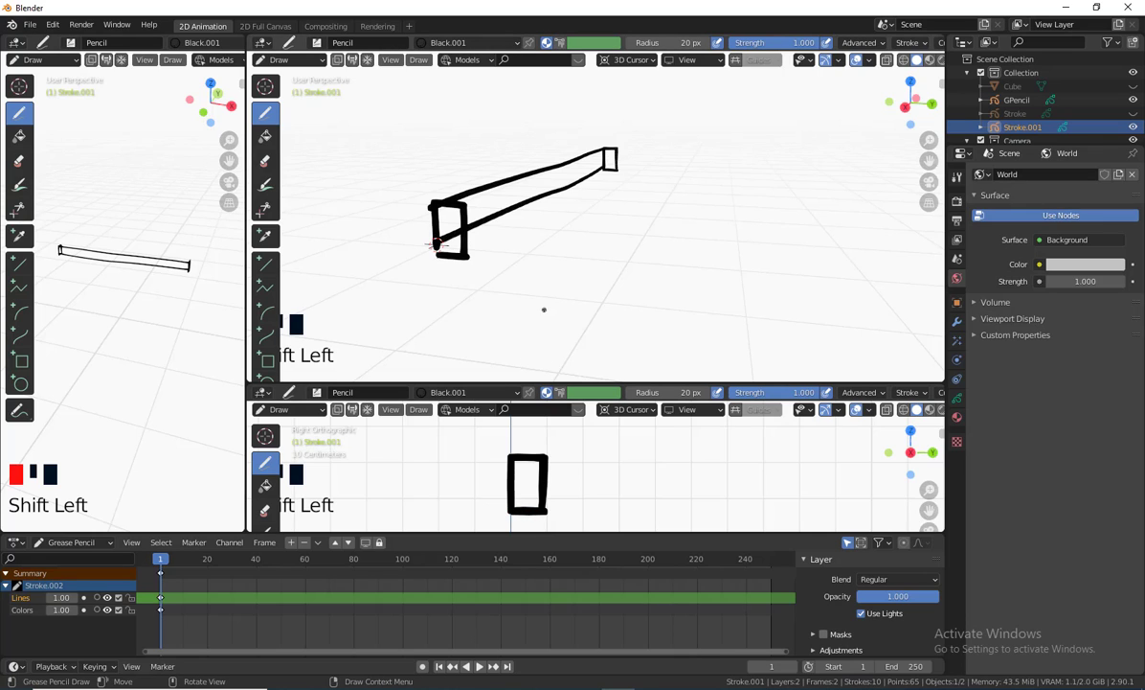
mouse_move(542, 313)
middle_down()
mouse_move(634, 312)
mouse_move(608, 309)
middle_up()
mouse_move(692, 278)
middle_down()
mouse_move(646, 286)
mouse_move(639, 307)
mouse_move(709, 297)
mouse_move(696, 328)
middle_up()
key(ctrl+z)
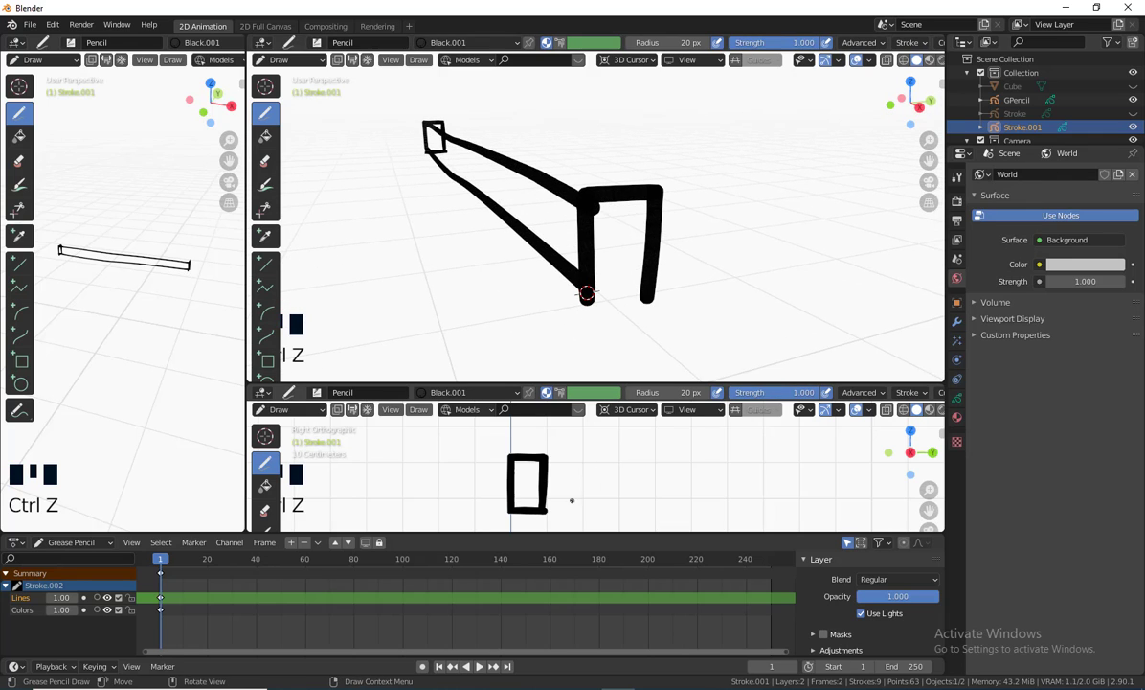
shift+click(543, 359)
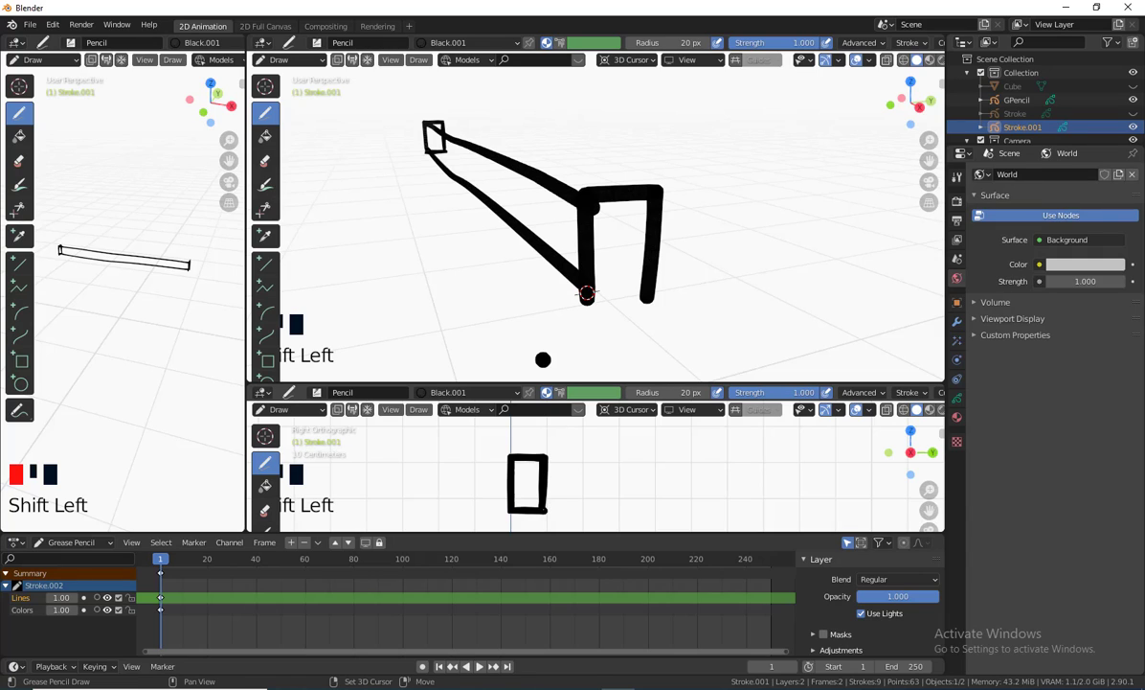
shift+drag(533, 508, 483, 510)
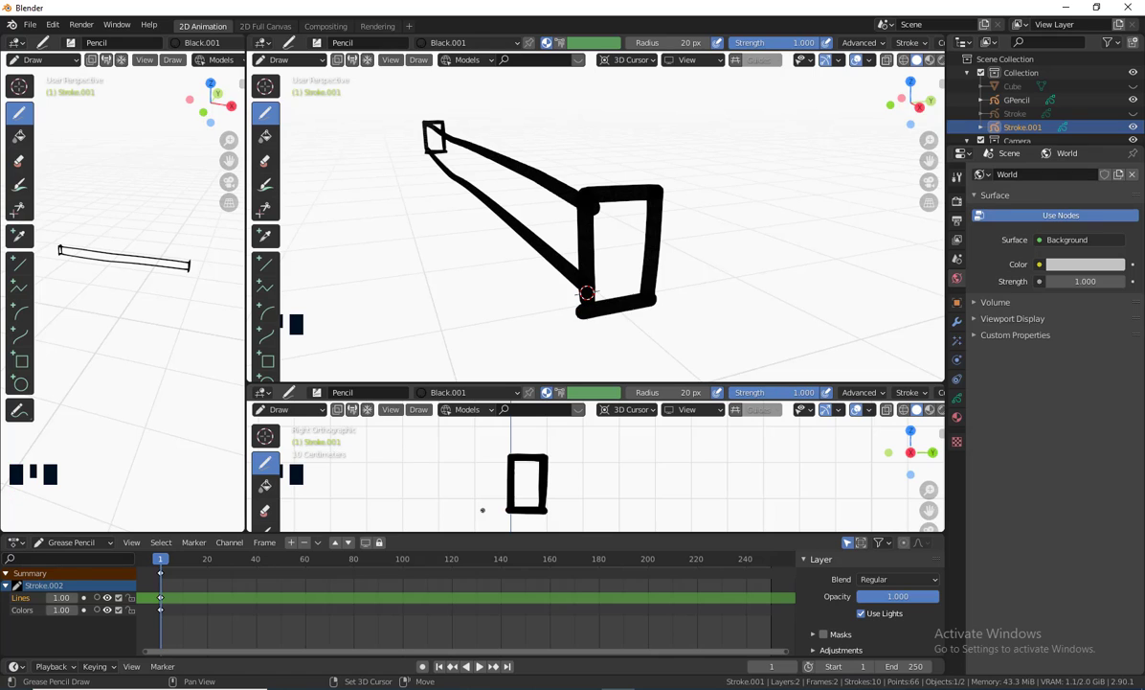
Step: Inspect the front rectangle together with both end profiles from different perspective angles
scroll(683, 296, down, 3)
middle_drag(683, 297, 603, 298)
scroll(642, 302, up, 1)
shift+middle_drag(469, 217, 586, 251)
mouse_move(689, 216)
middle_down()
mouse_move(587, 255)
mouse_move(643, 271)
mouse_move(682, 230)
middle_up()
scroll(640, 234, down, 1)
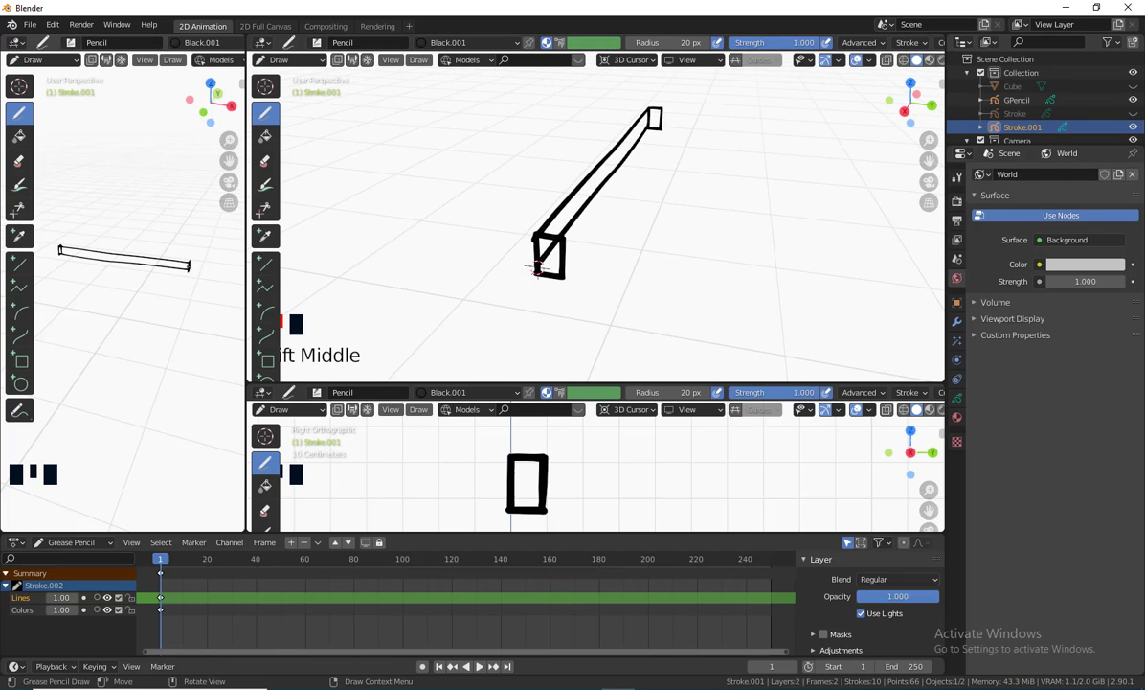
Step: Move the 3D cursor to the upper back corner of the near end profile and check its placement from another perspective angle
middle_drag(580, 254, 619, 280)
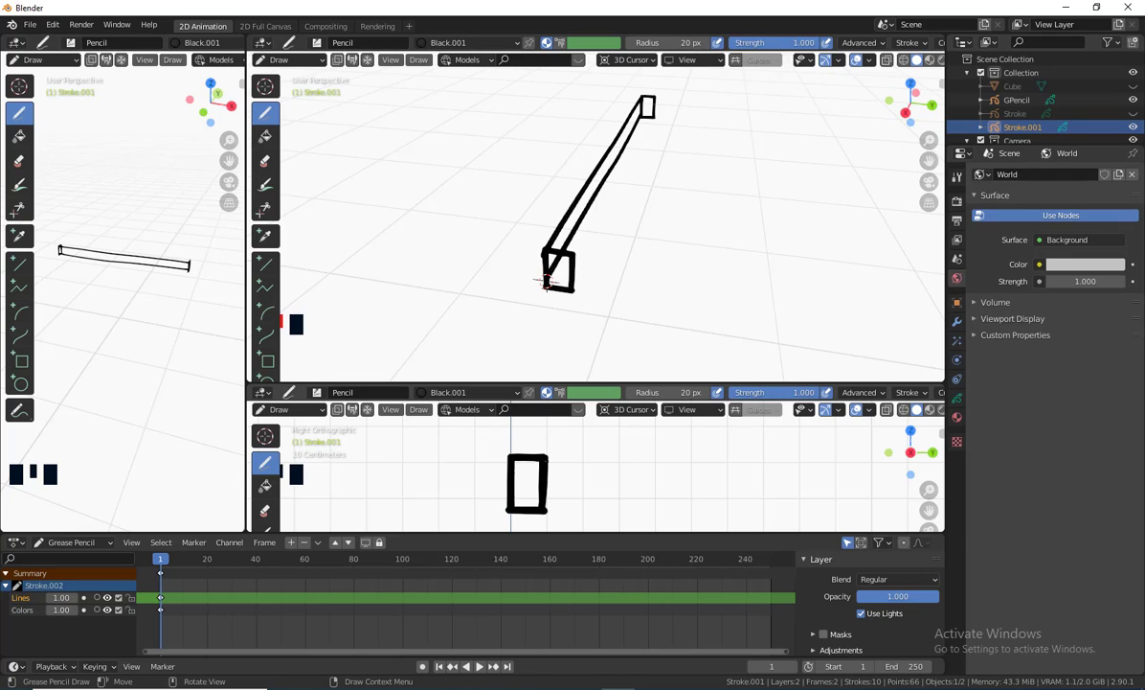
shift+right_click(573, 257)
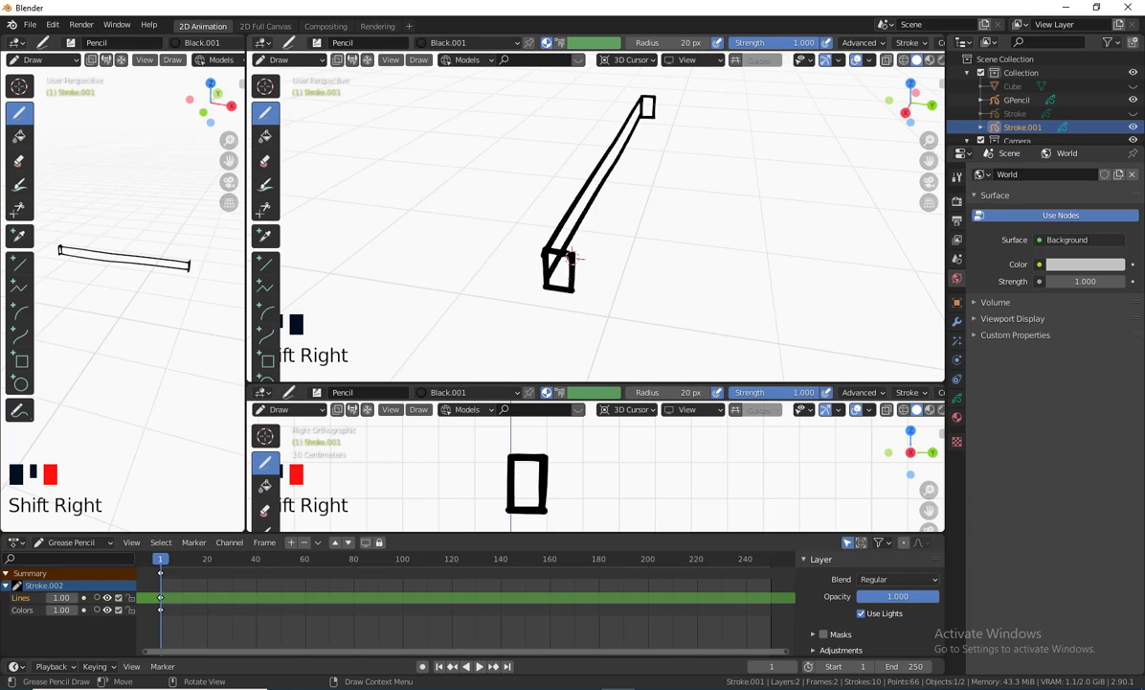
shift+right_click(568, 253)
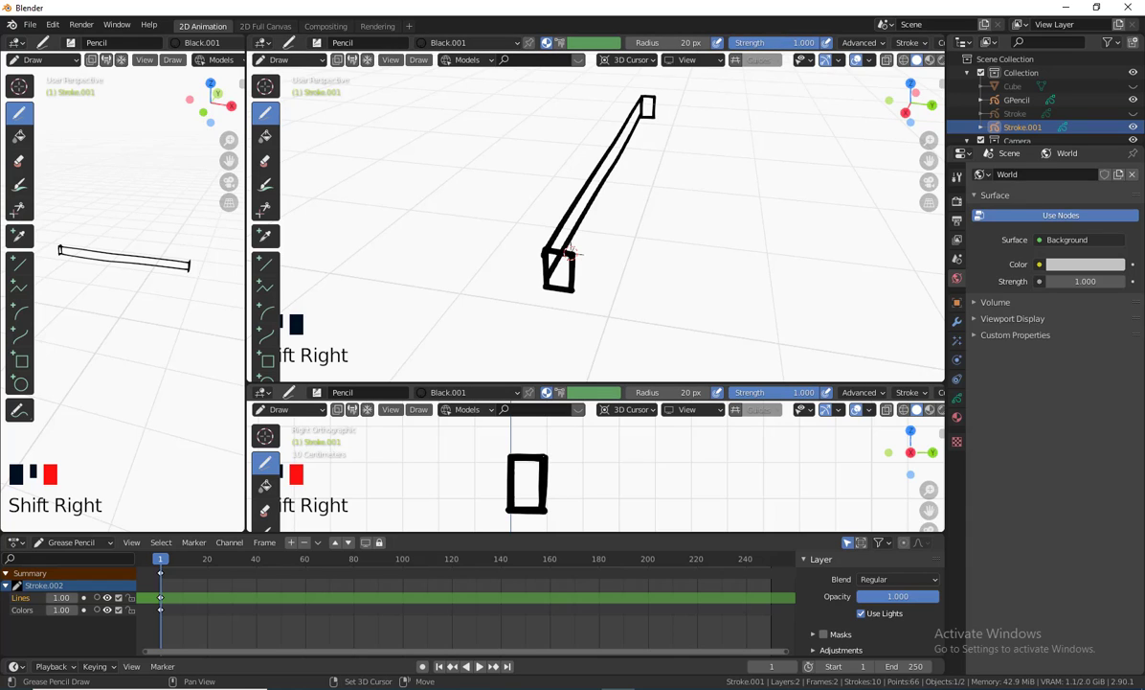
middle_drag(603, 258, 633, 257)
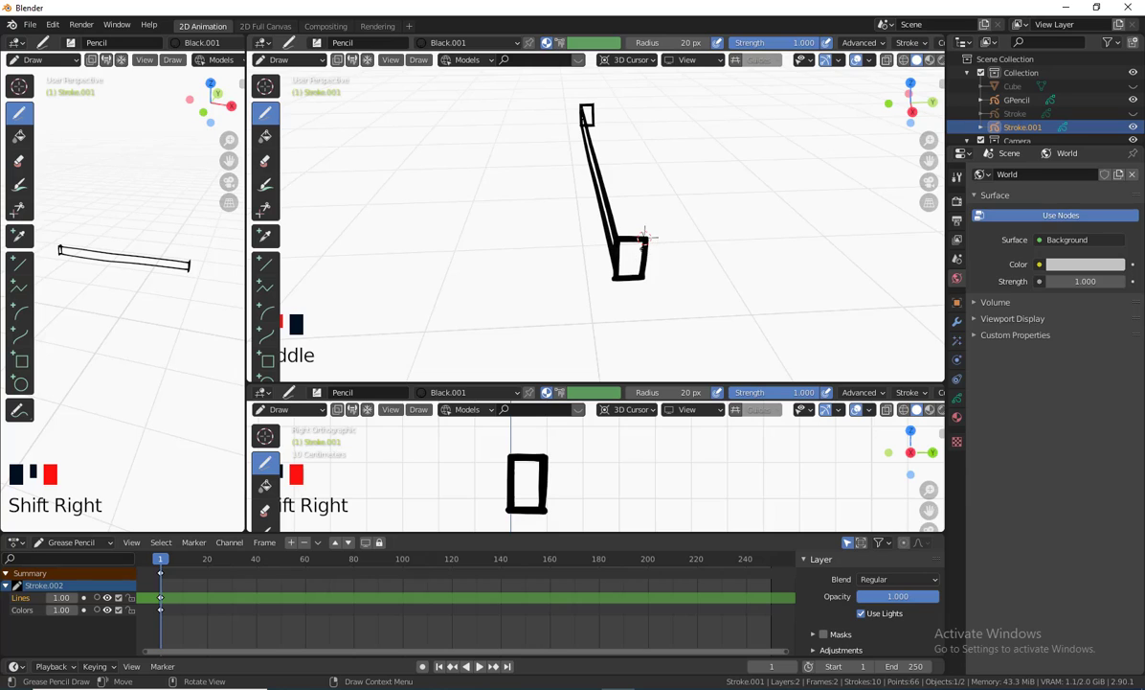
Step: Set the left viewport to an enlarged top orthographic view and turn on its 3D Cursor overlay
middle_drag(137, 296, 144, 295)
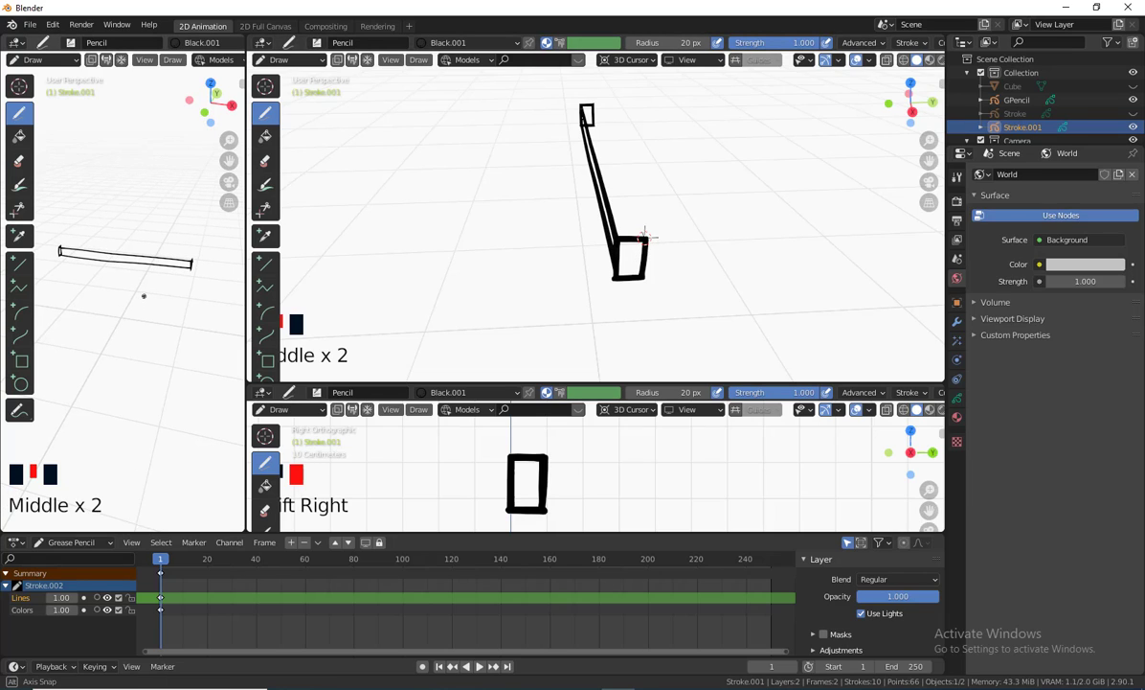
key(KP_7)
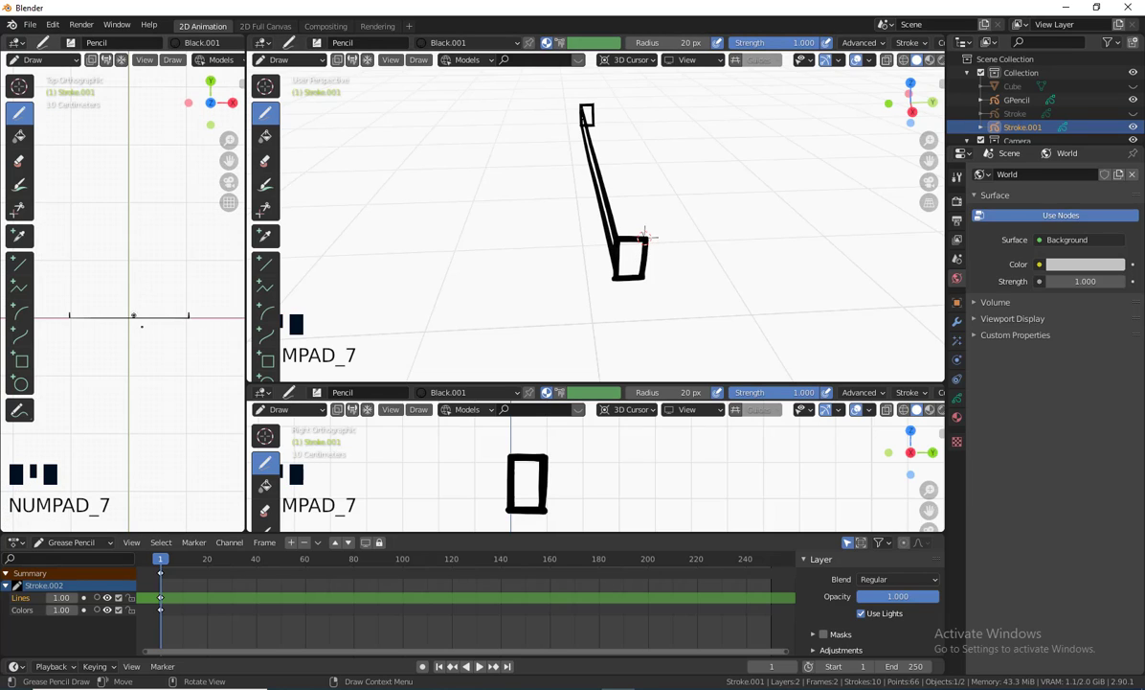
scroll(142, 326, up, 3)
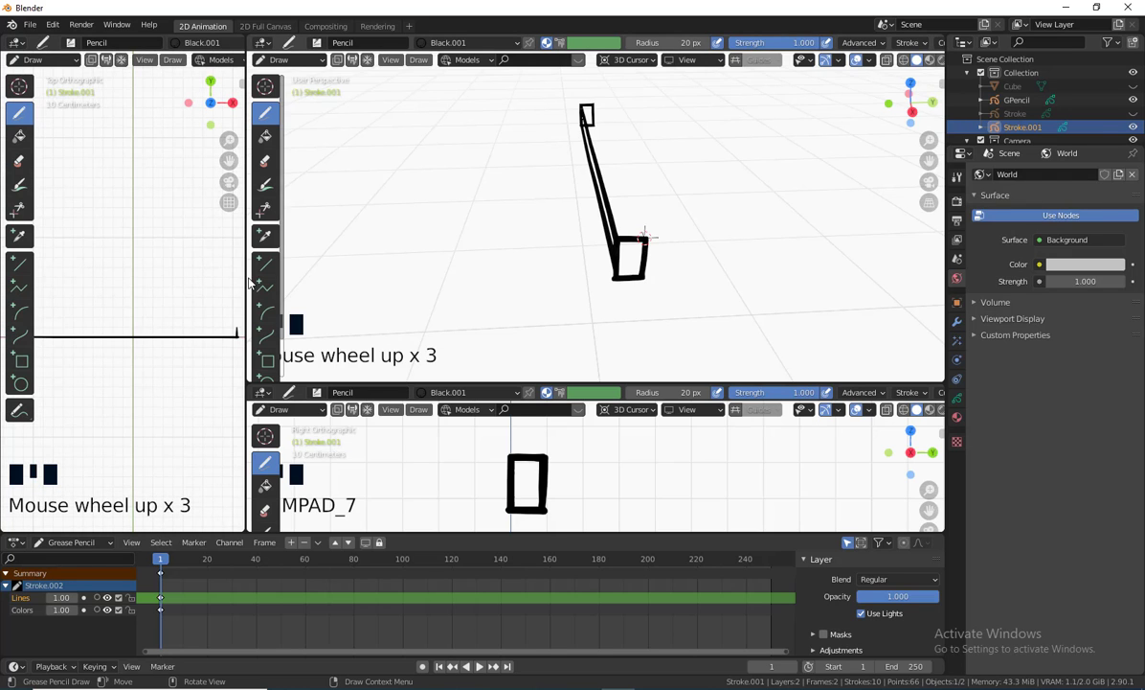
drag(247, 270, 664, 331)
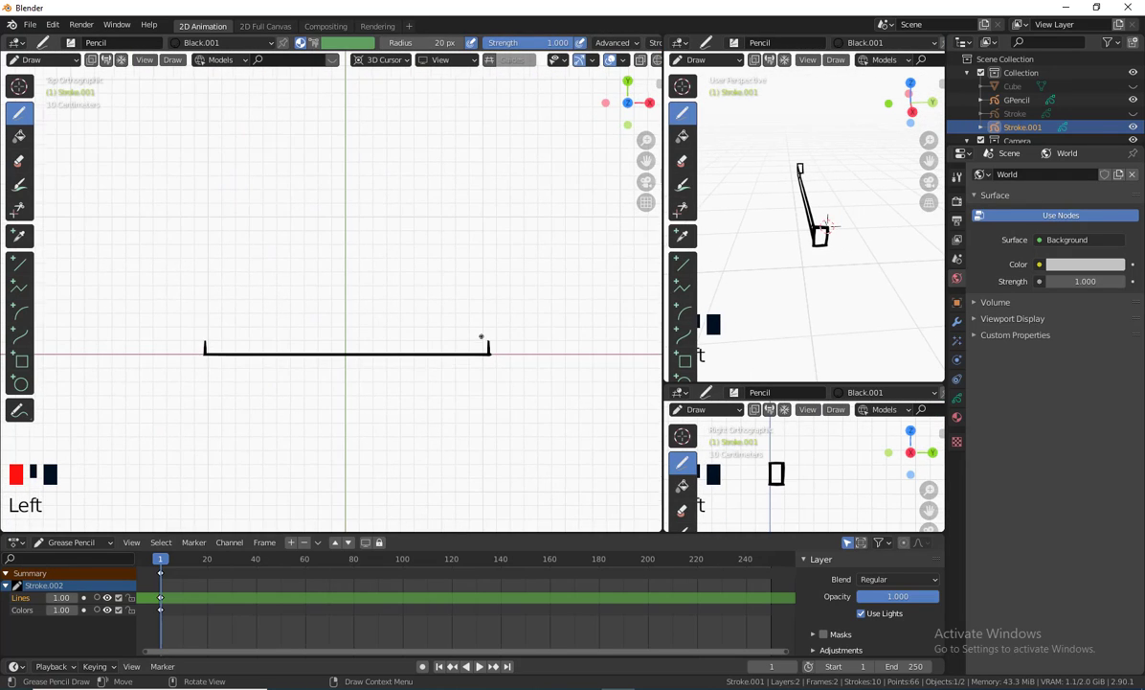
scroll(499, 351, up, 2)
shift+middle_drag(499, 350, 411, 304)
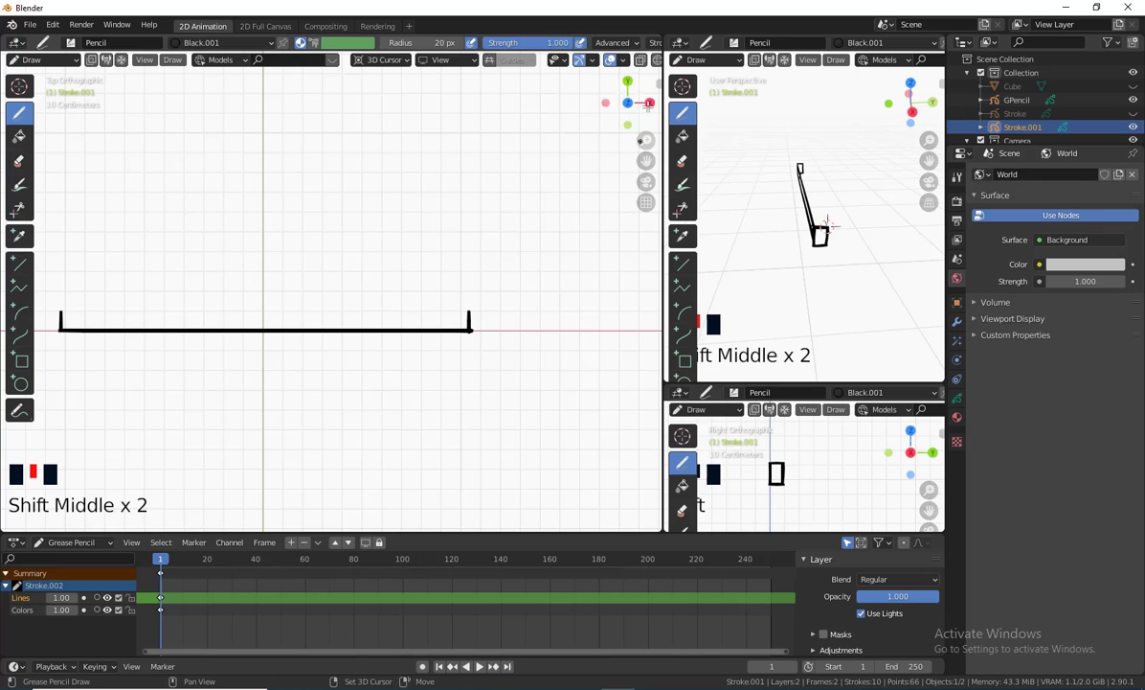
click(624, 61)
click(630, 155)
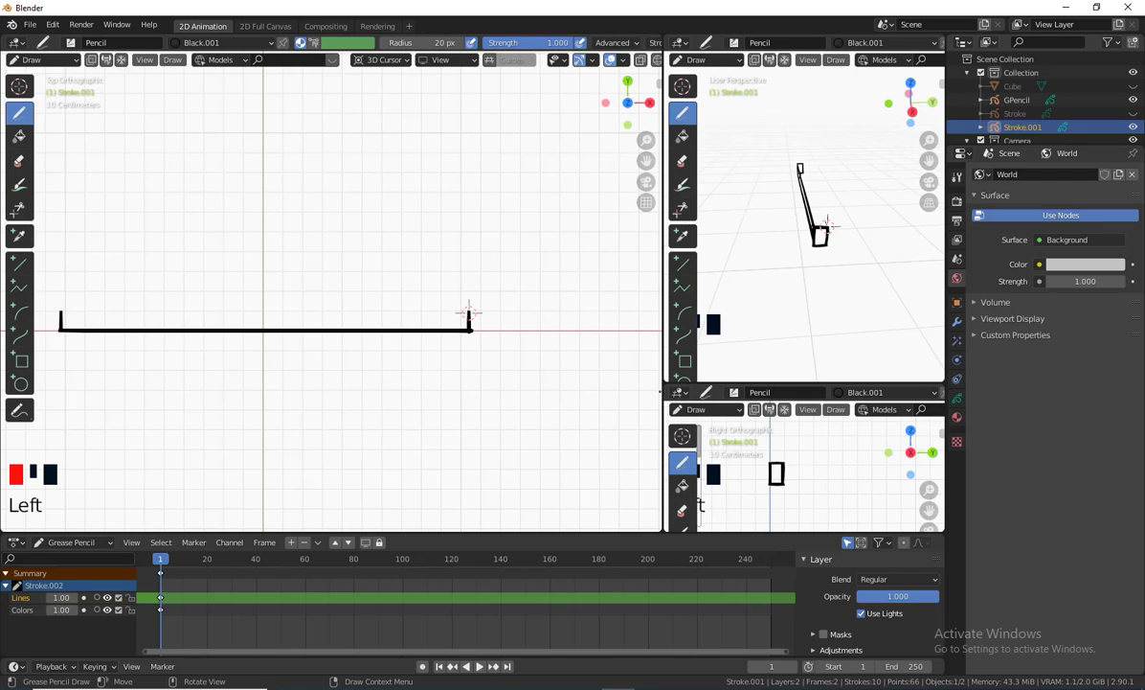
Step: Enlarge the lower perspective viewport, enable its 3D Cursor overlay and check the cursor against the near end profile
drag(663, 385, 396, 392)
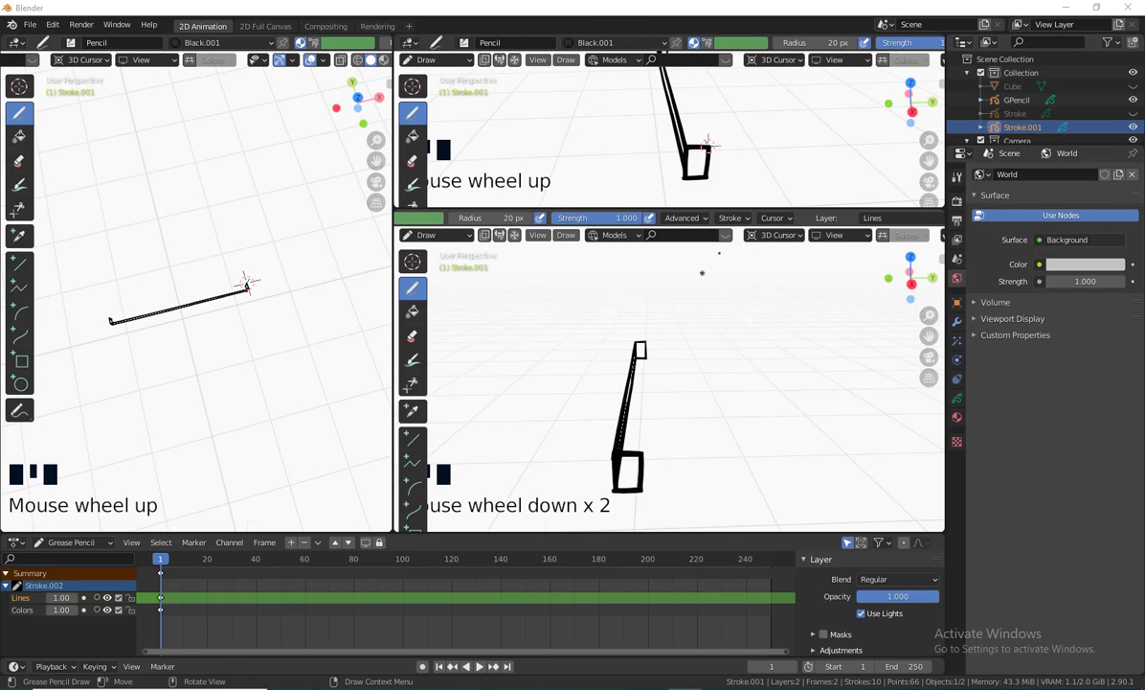
scroll(778, 223, up, 17)
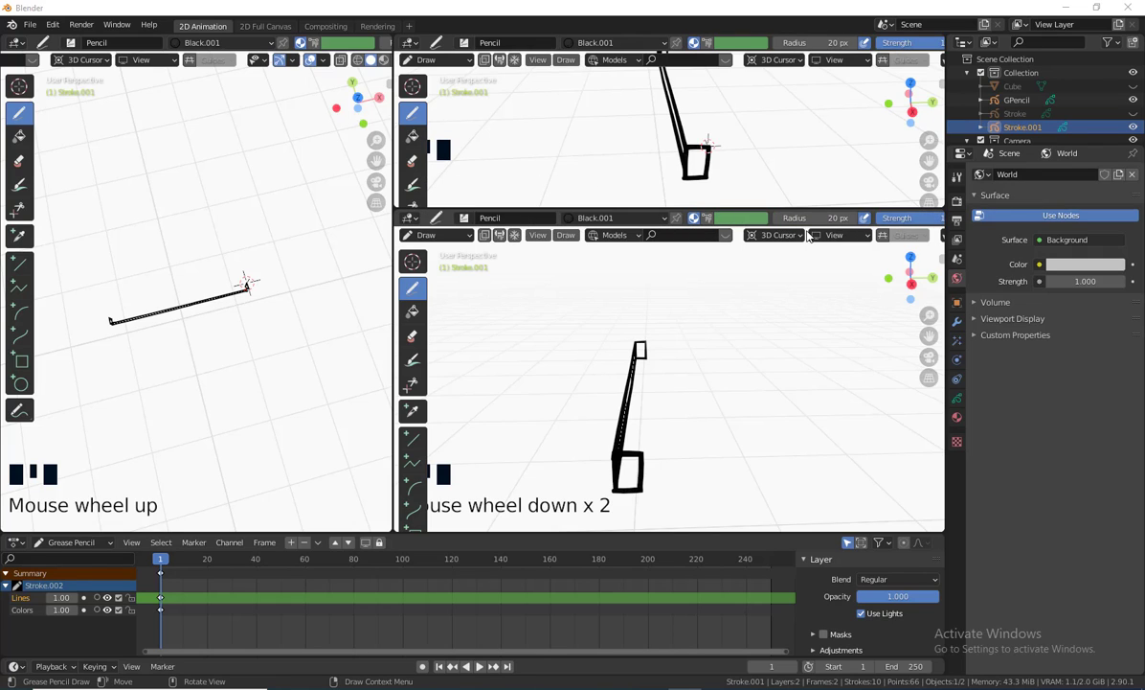
scroll(833, 235, down, 8)
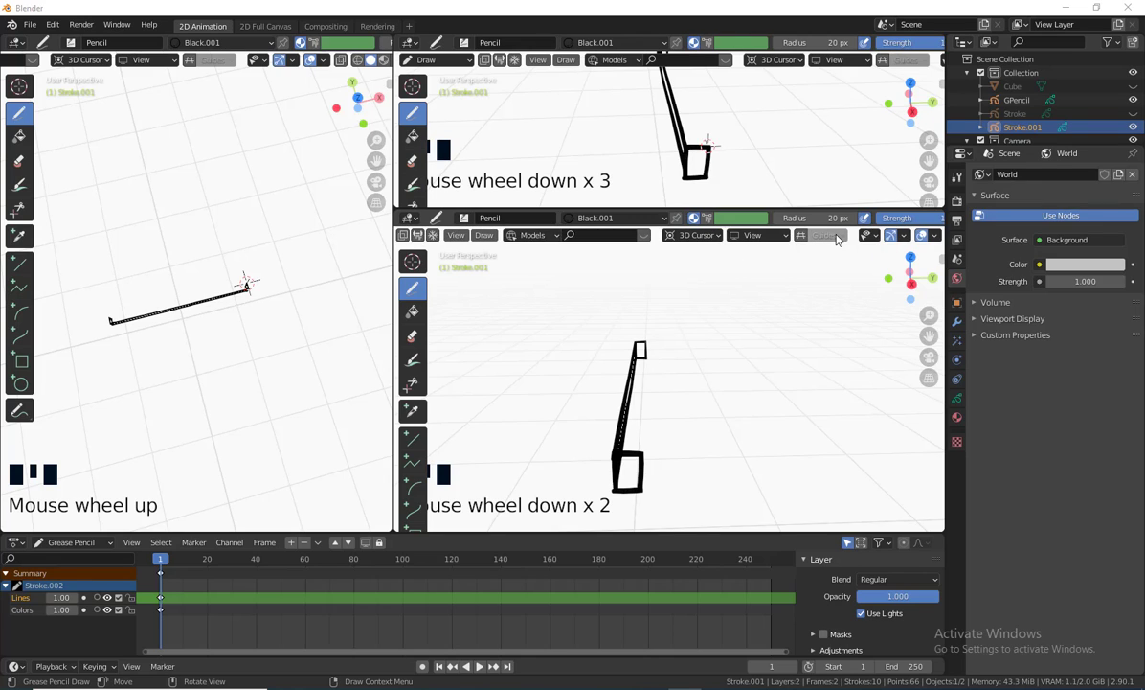
scroll(709, 237, down, 6)
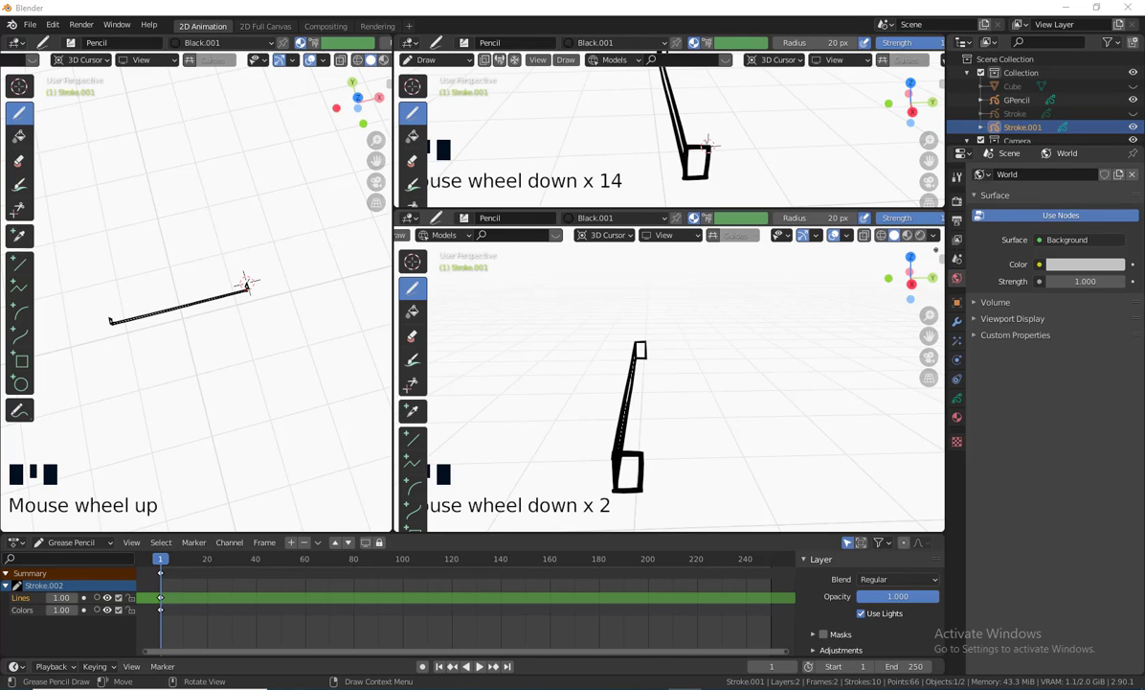
click(846, 236)
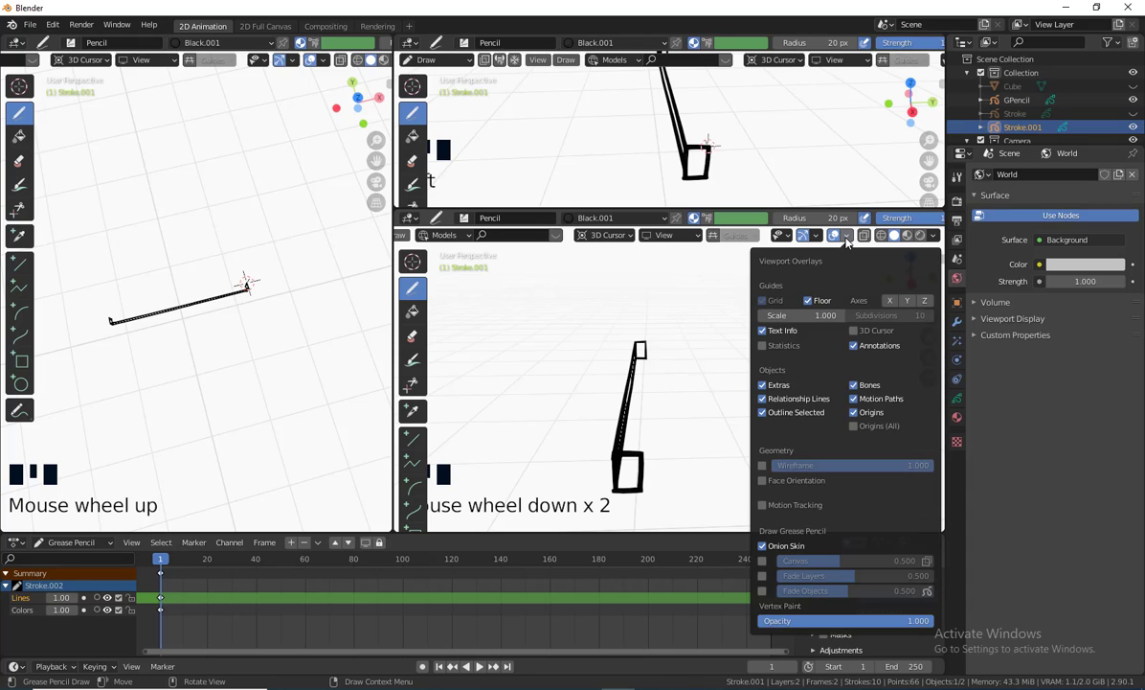
click(854, 331)
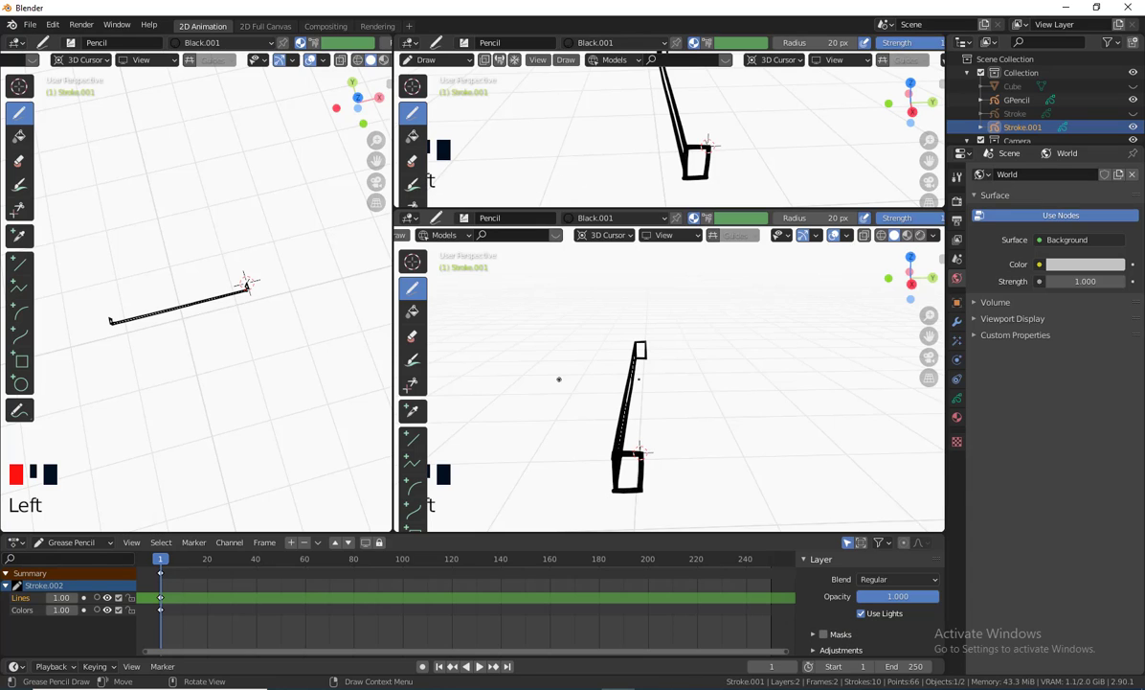
middle_drag(682, 379, 718, 397)
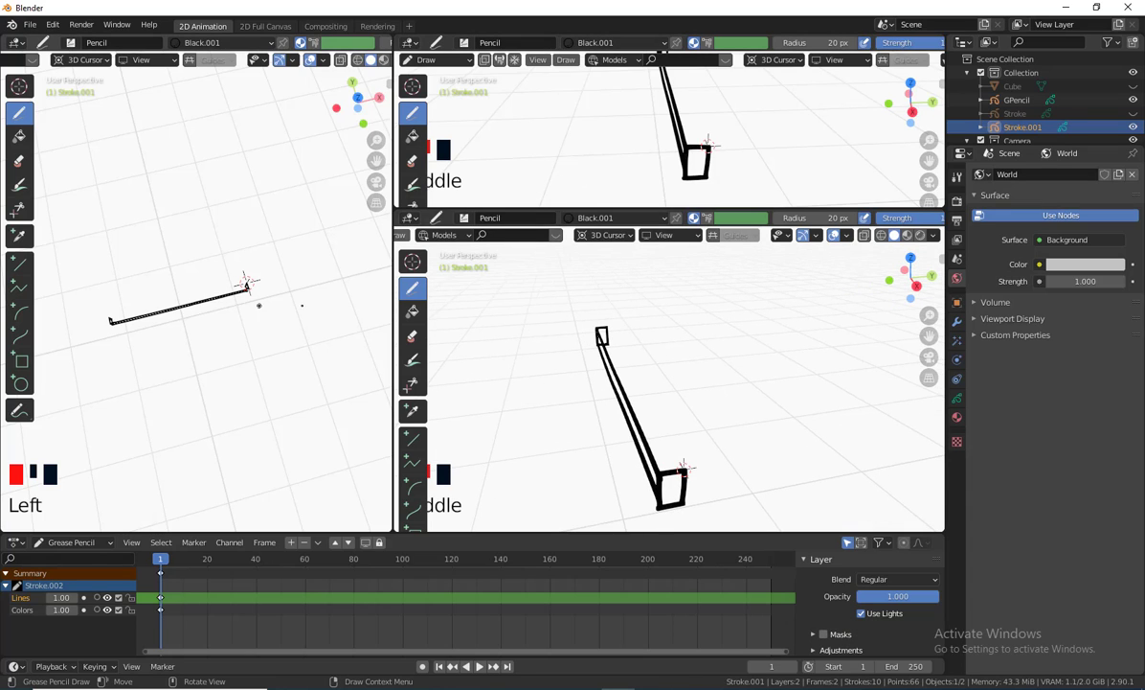
Step: Draw the box's upper back edge in the top orthographic view as one stroke between the two end profiles
key(KP_7)
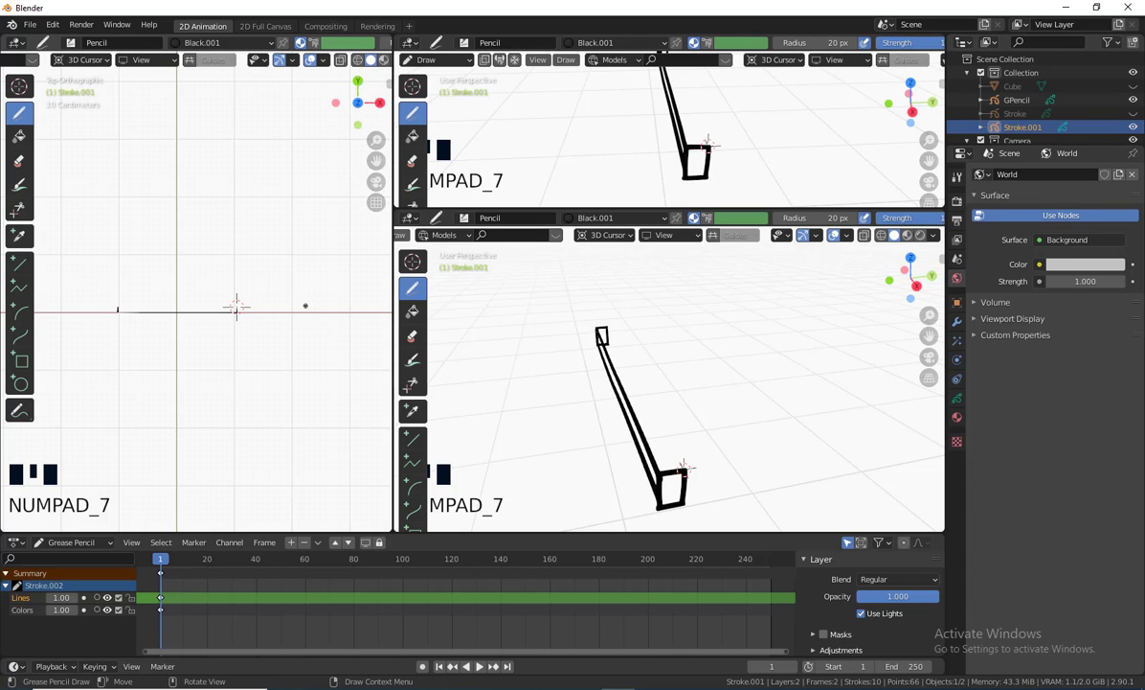
scroll(292, 304, up, 4)
shift+middle_drag(151, 307, 205, 279)
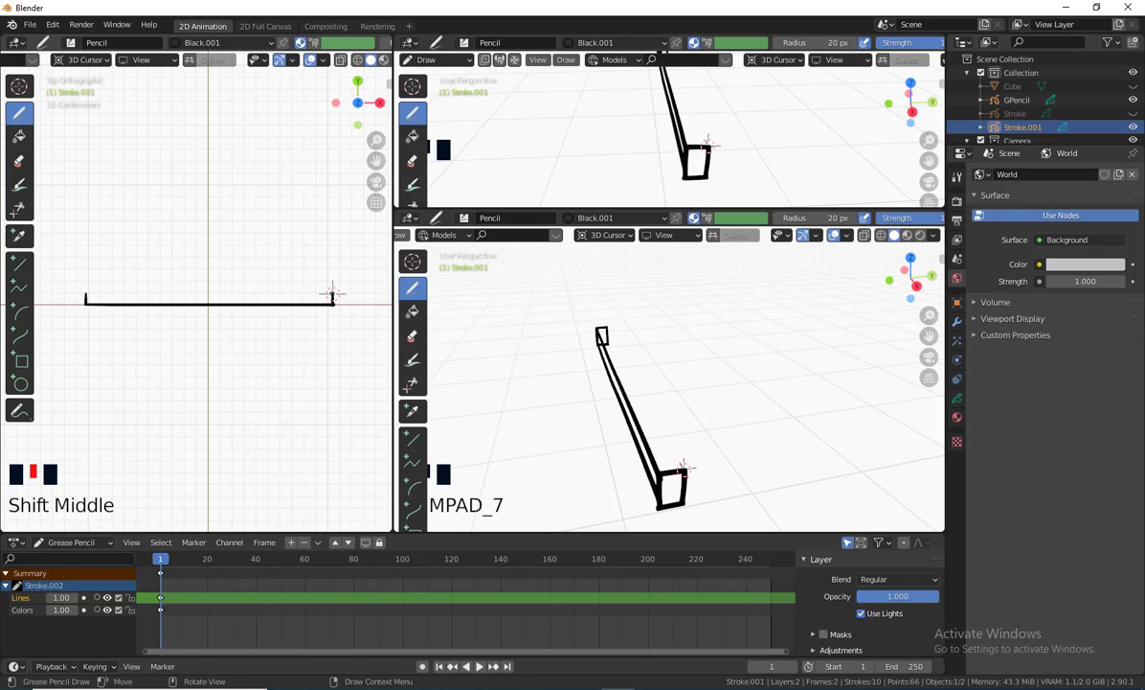
shift+click(333, 292)
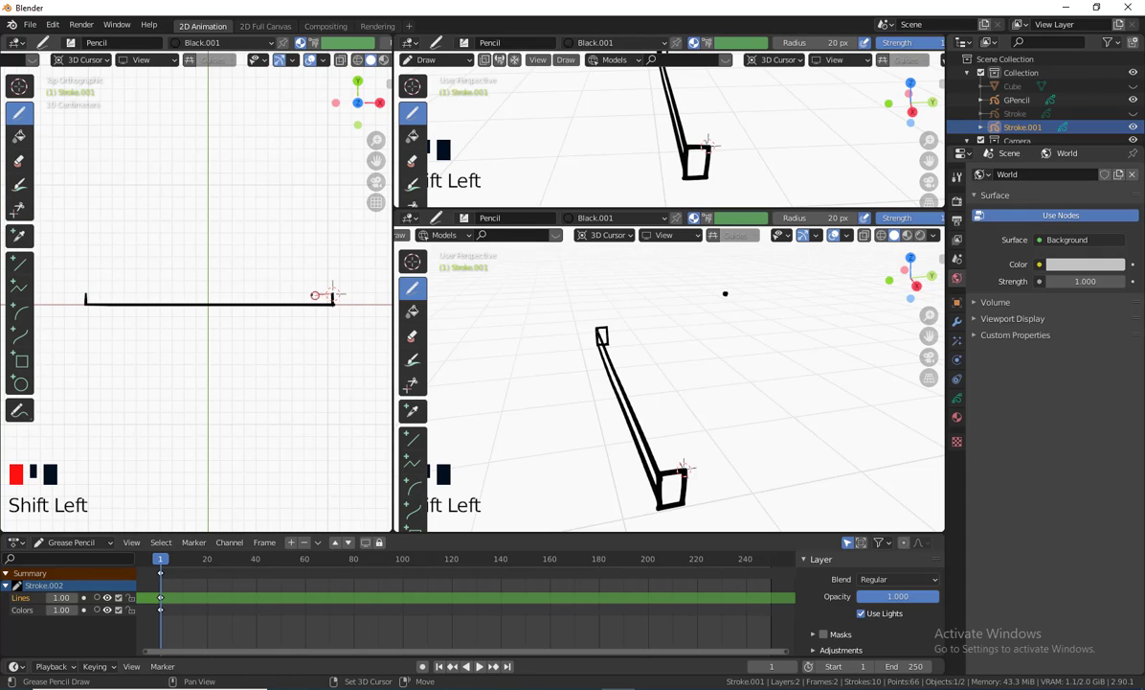
shift+drag(284, 293, 81, 293)
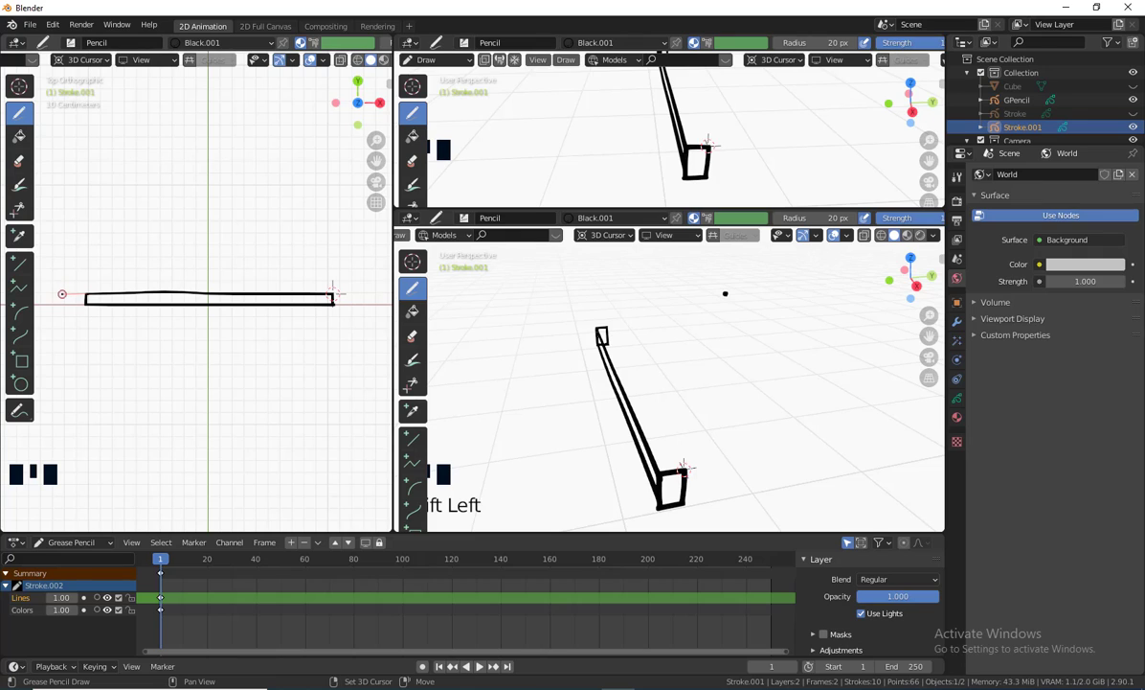
mouse_move(725, 293)
middle_down()
mouse_move(719, 412)
mouse_move(713, 401)
mouse_move(655, 470)
middle_up()
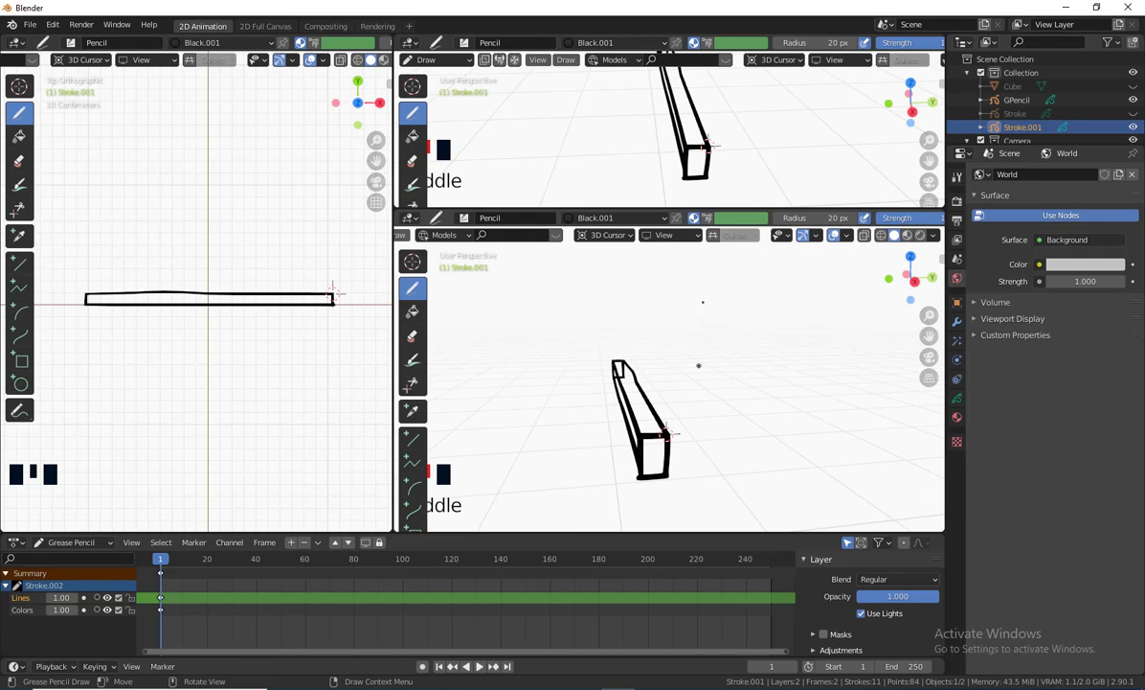
Step: Move the 3D cursor down to the long rectangle's lower-right corner using the front orthographic view
middle_drag(714, 182, 718, 171)
key(KP_1)
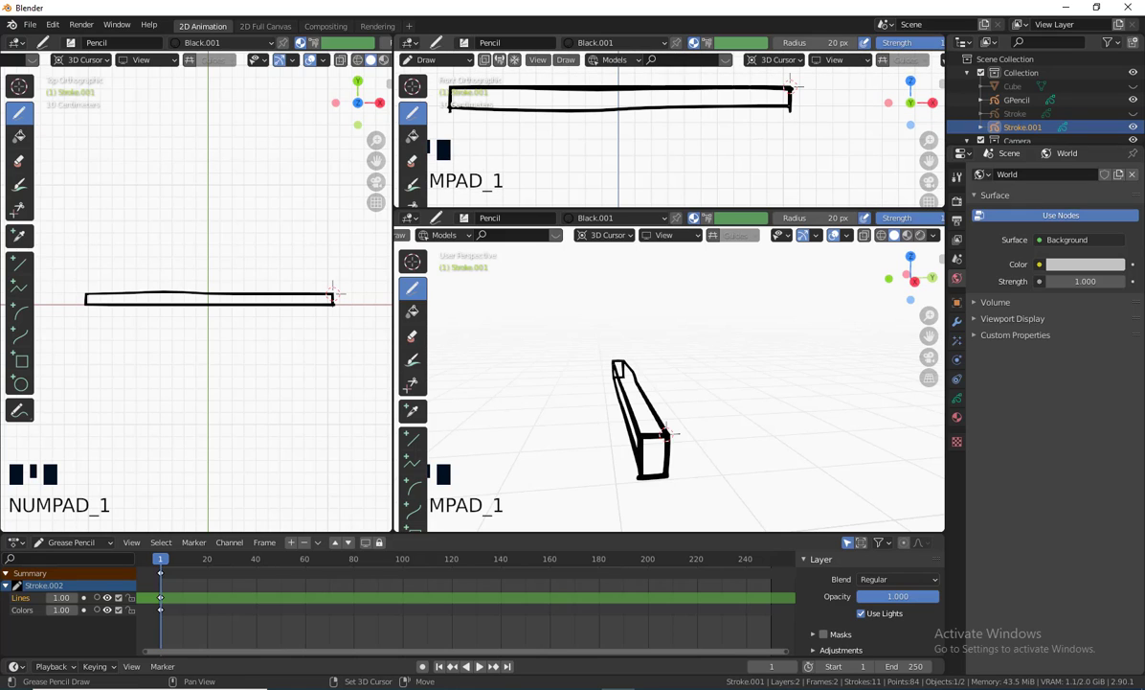
shift+right_click(661, 467)
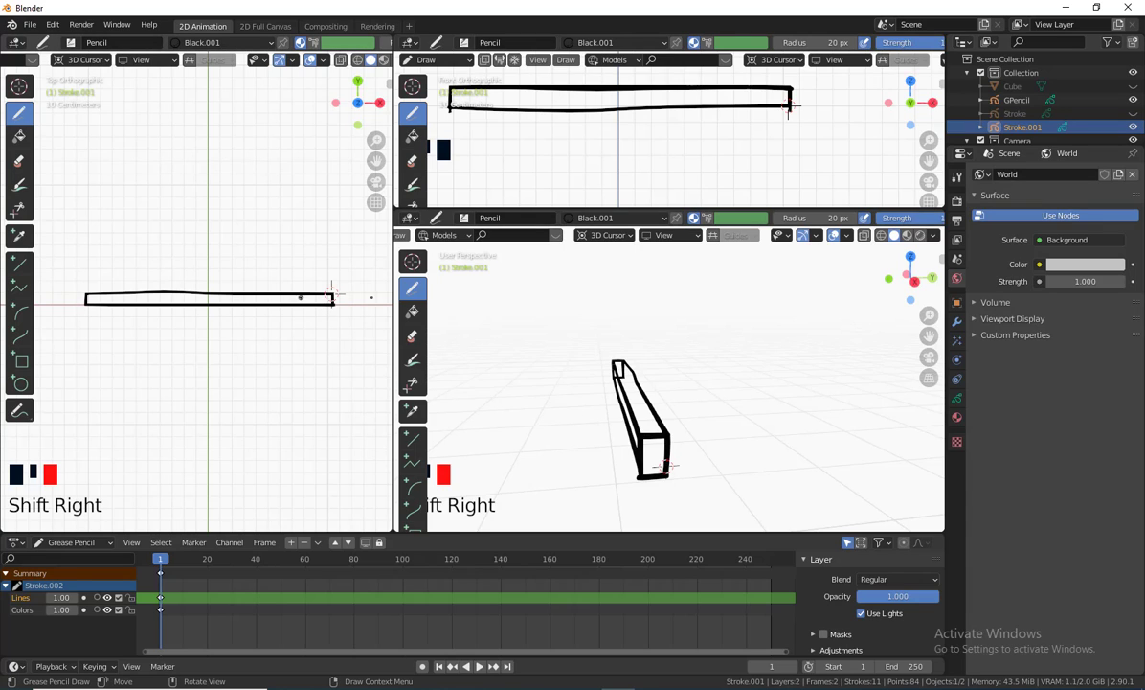
Step: Draw the box's lower back edge in an enlarged top orthographic view, from the right end profile to the left one
scroll(335, 297, up, 2)
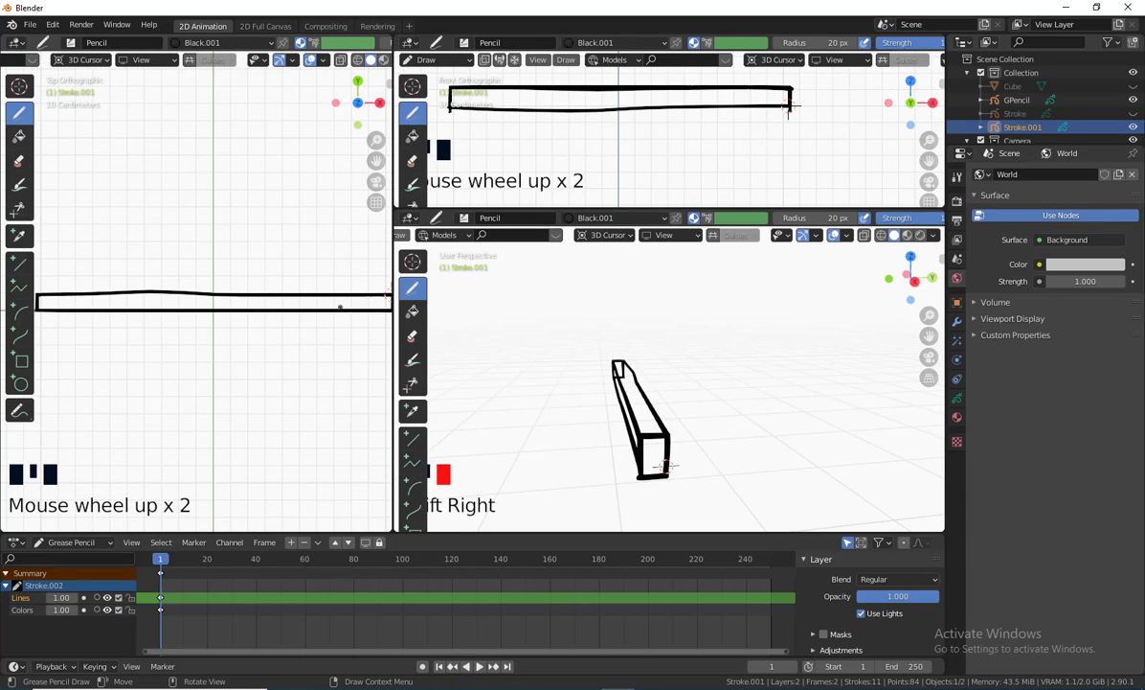
drag(389, 314, 852, 314)
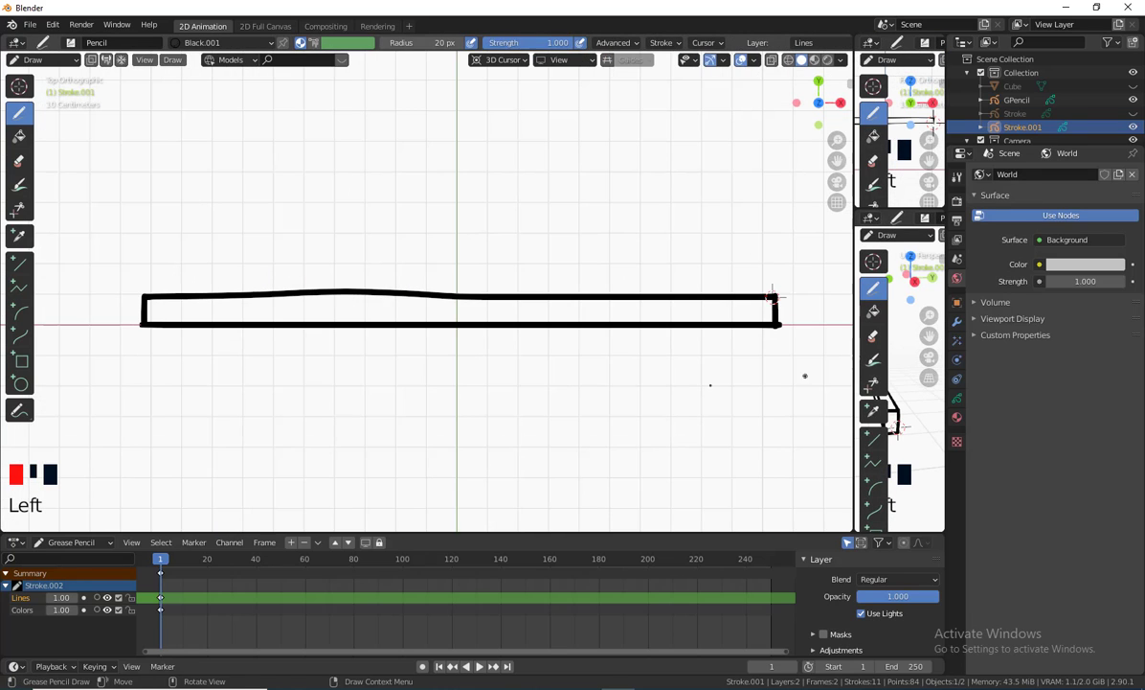
shift+middle_drag(616, 393, 592, 389)
shift+drag(747, 292, 112, 291)
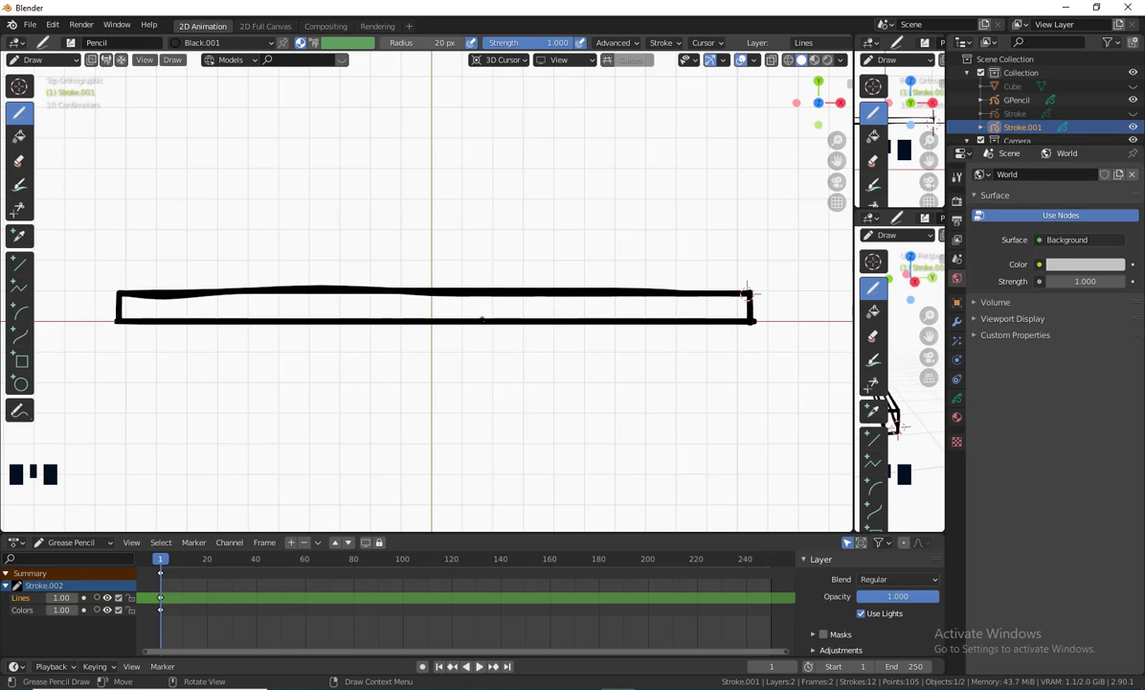
Step: Enlarge the lower perspective viewport and inspect the completed thin box from several angles
scroll(490, 343, down, 3)
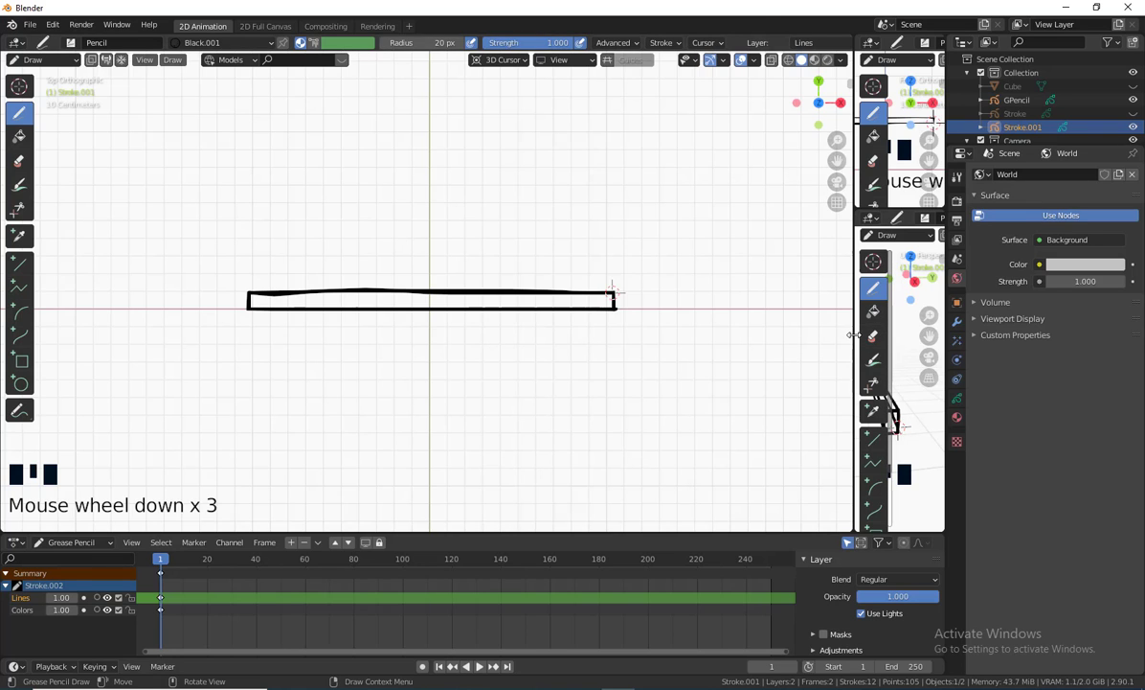
drag(852, 334, 44, 334)
scroll(570, 363, down, 4)
mouse_move(591, 393)
middle_down()
mouse_move(562, 394)
mouse_move(683, 360)
mouse_move(654, 297)
mouse_move(623, 302)
mouse_move(660, 366)
mouse_move(646, 370)
mouse_move(626, 437)
mouse_move(616, 402)
mouse_move(654, 402)
mouse_move(552, 436)
middle_up()
mouse_move(459, 363)
middle_down()
mouse_move(514, 358)
mouse_move(384, 370)
middle_up()
mouse_move(581, 382)
middle_down()
mouse_move(577, 398)
mouse_move(593, 368)
mouse_move(641, 373)
mouse_move(670, 356)
mouse_move(639, 402)
mouse_move(493, 330)
mouse_move(713, 358)
mouse_move(620, 432)
mouse_move(524, 199)
middle_up()
scroll(642, 374, down, 2)
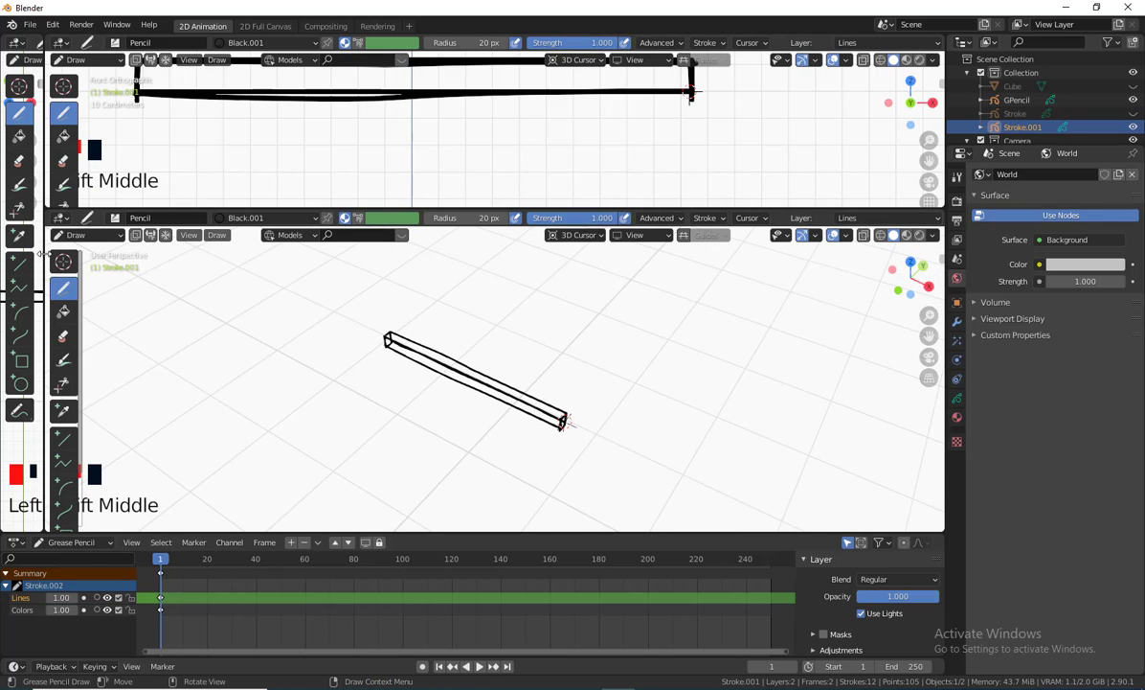
Step: Examine the two thin 3D boxes side by side from different distances and perspective angles
drag(47, 303, 760, 302)
scroll(238, 383, down, 2)
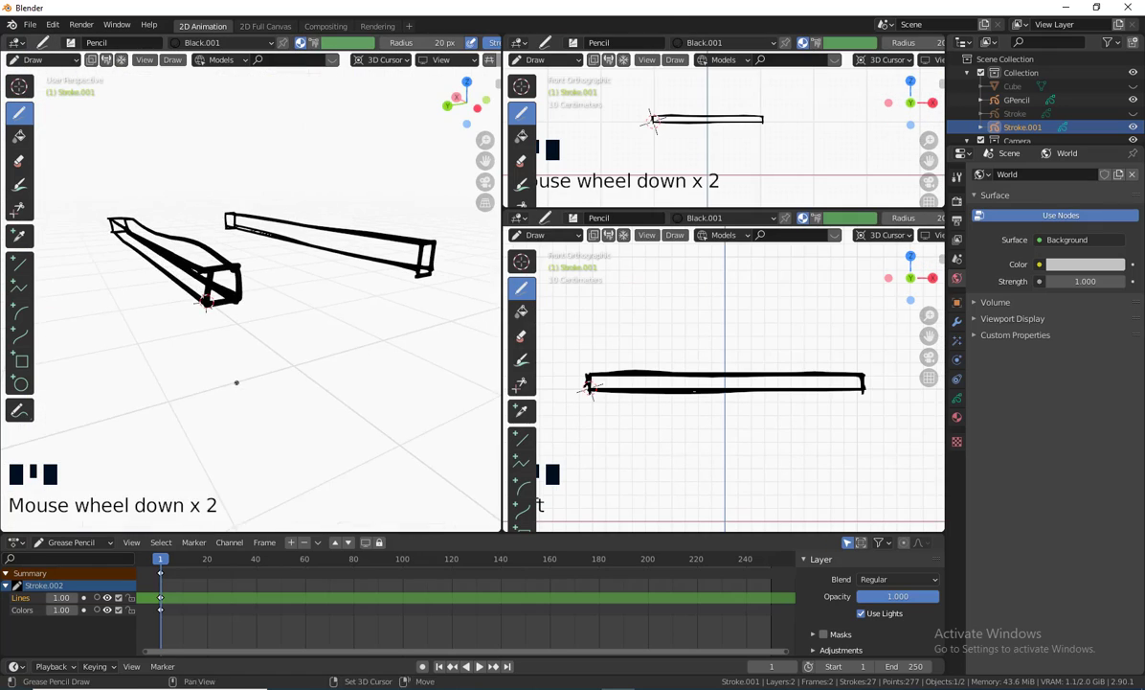
mouse_move(238, 383)
shift+middle_down()
mouse_move(333, 414)
mouse_move(395, 412)
mouse_move(369, 454)
mouse_move(212, 450)
mouse_move(389, 391)
shift+middle_up()
scroll(394, 411, down, 5)
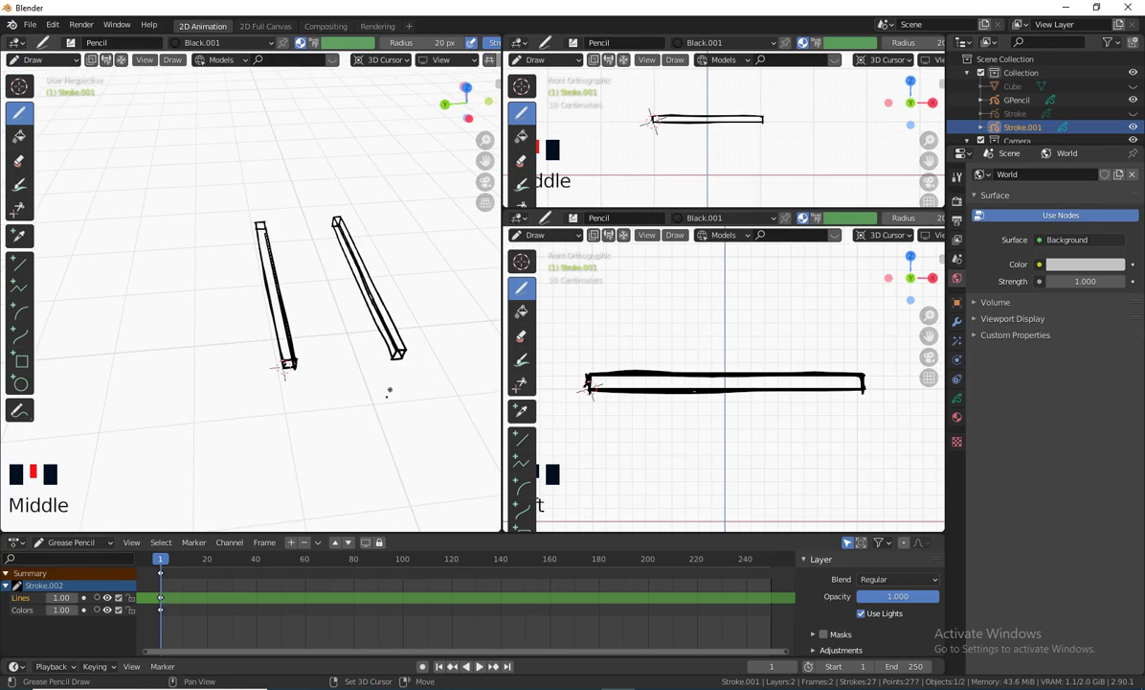
scroll(287, 307, up, 2)
shift+middle_drag(329, 282, 276, 315)
mouse_move(307, 375)
shift+middle_down()
mouse_move(351, 352)
mouse_move(335, 386)
mouse_move(381, 376)
mouse_move(397, 389)
mouse_move(383, 389)
mouse_move(448, 384)
shift+middle_up()
scroll(335, 386, up, 1)
scroll(380, 393, up, 2)
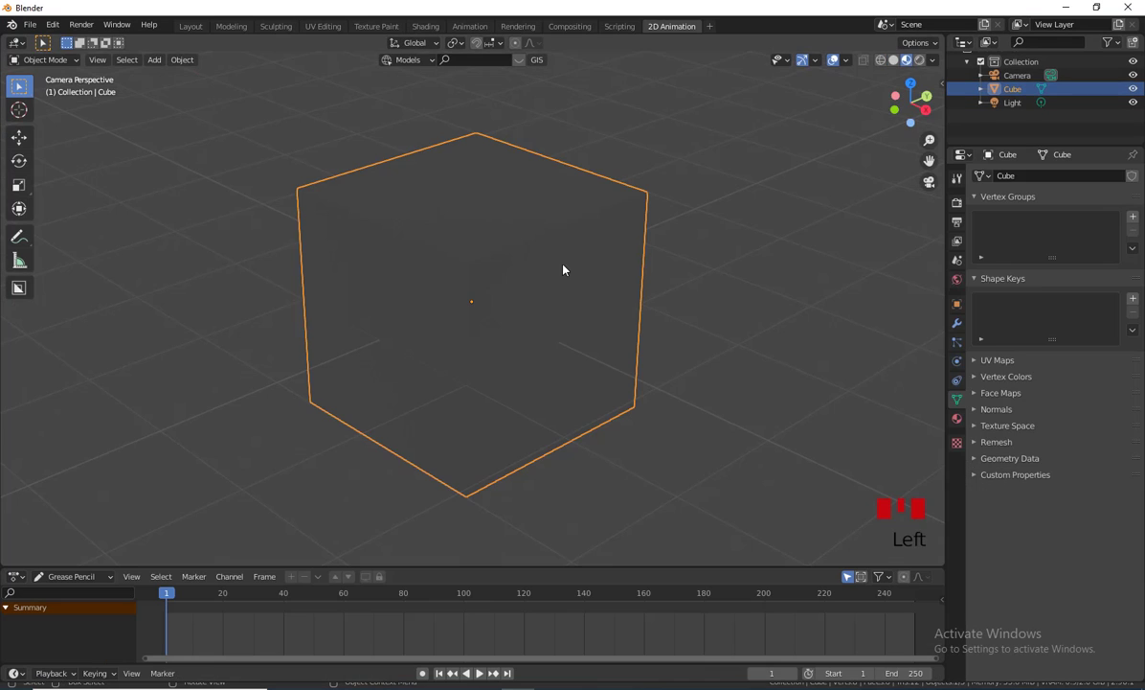
Step: Change the world background color to a light green
click(1086, 266)
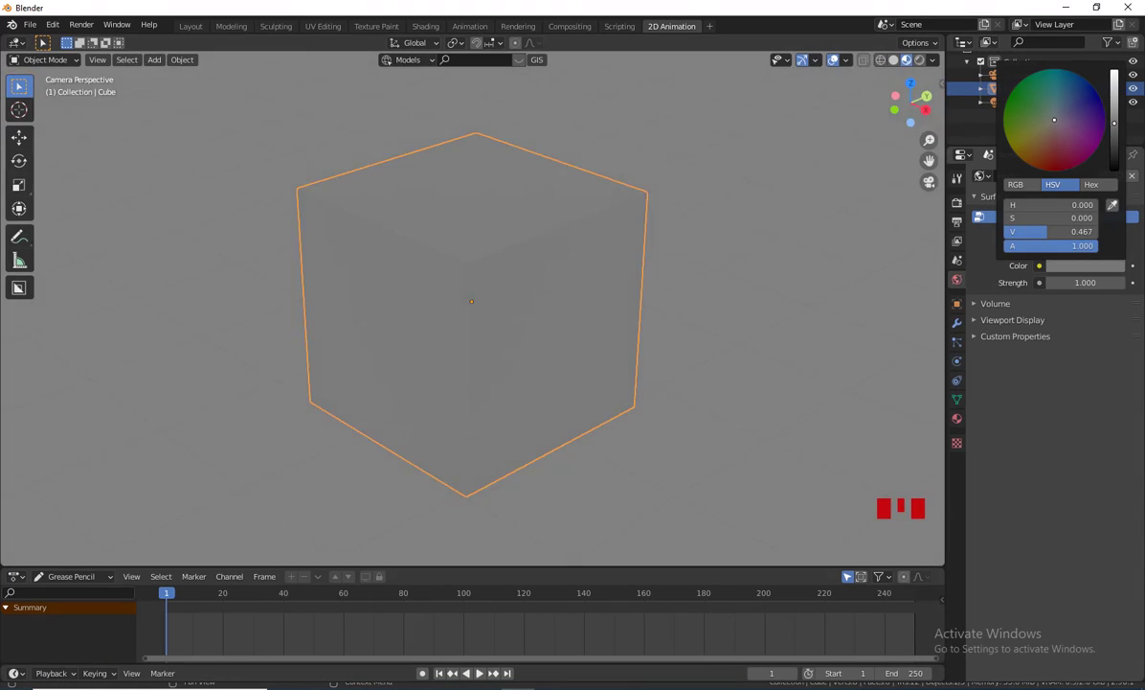
drag(1010, 115, 996, 105)
Step: Set the color management view transform to Standard and switch the viewport to Rendered shading
click(957, 203)
click(1017, 513)
click(1089, 553)
click(1069, 586)
click(919, 60)
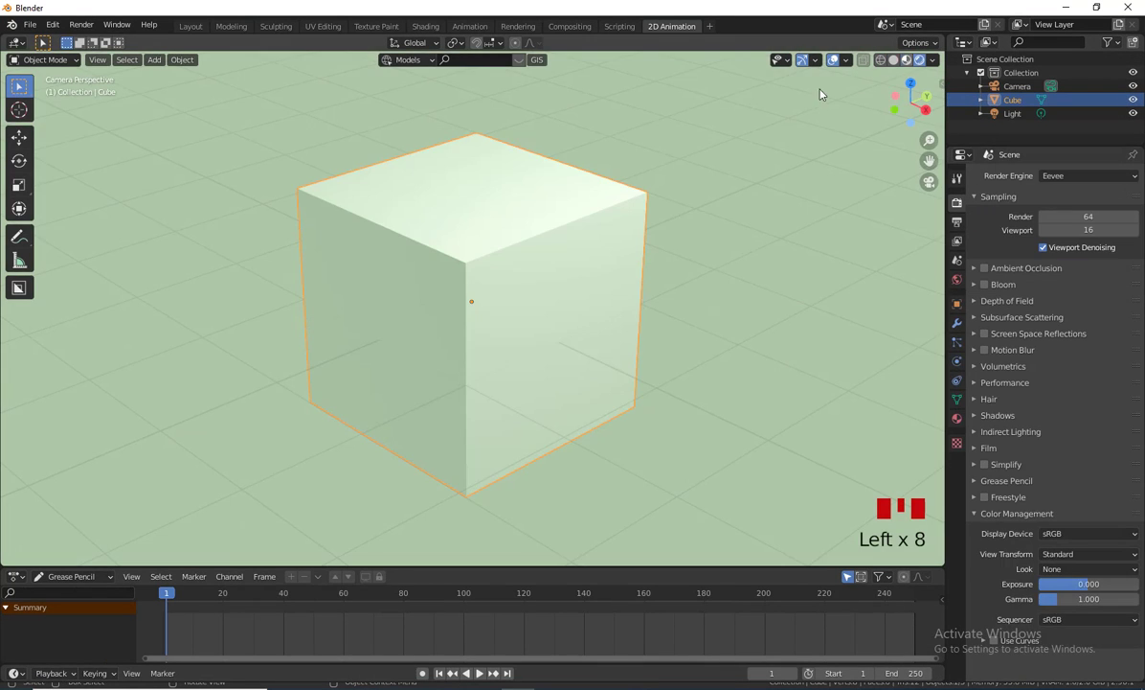
Step: Add a blank Grease Pencil object to the scene in Object Mode
click(44, 61)
key(shift+a)
mouse_move(196, 236)
click(292, 242)
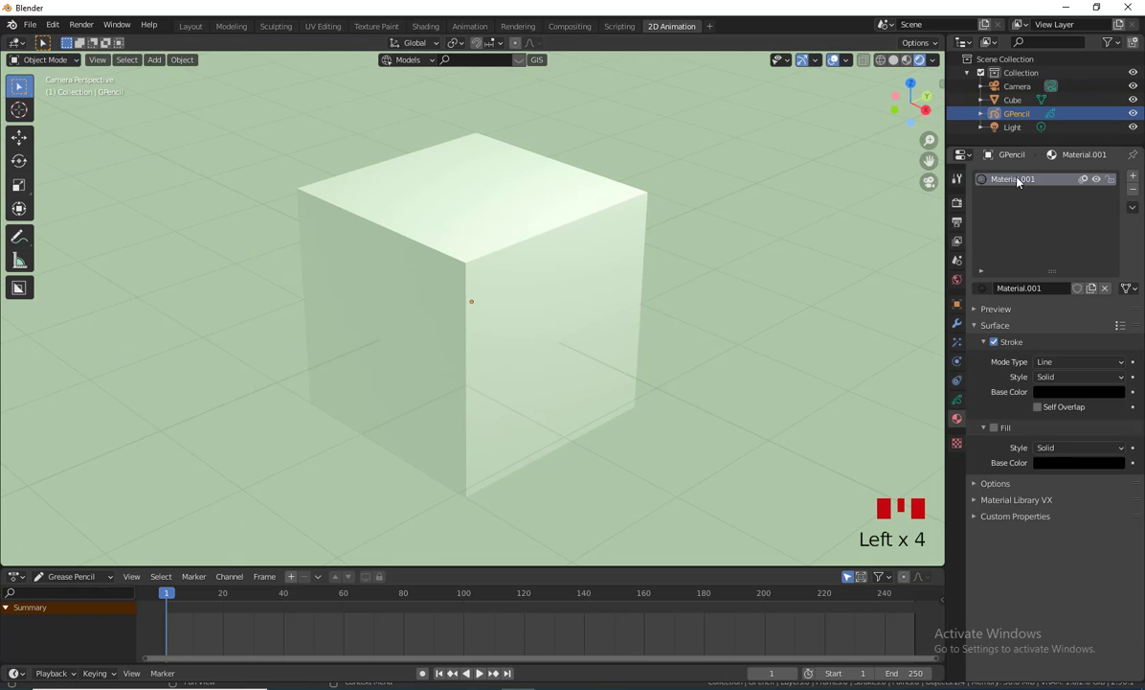
Step: Name the first material Stroke and add a fill-only material named Fill Orange with an orange base color
click(1133, 175)
click(1049, 288)
key(Return)
click(994, 428)
click(1079, 463)
drag(1115, 359, 1115, 268)
click(1061, 351)
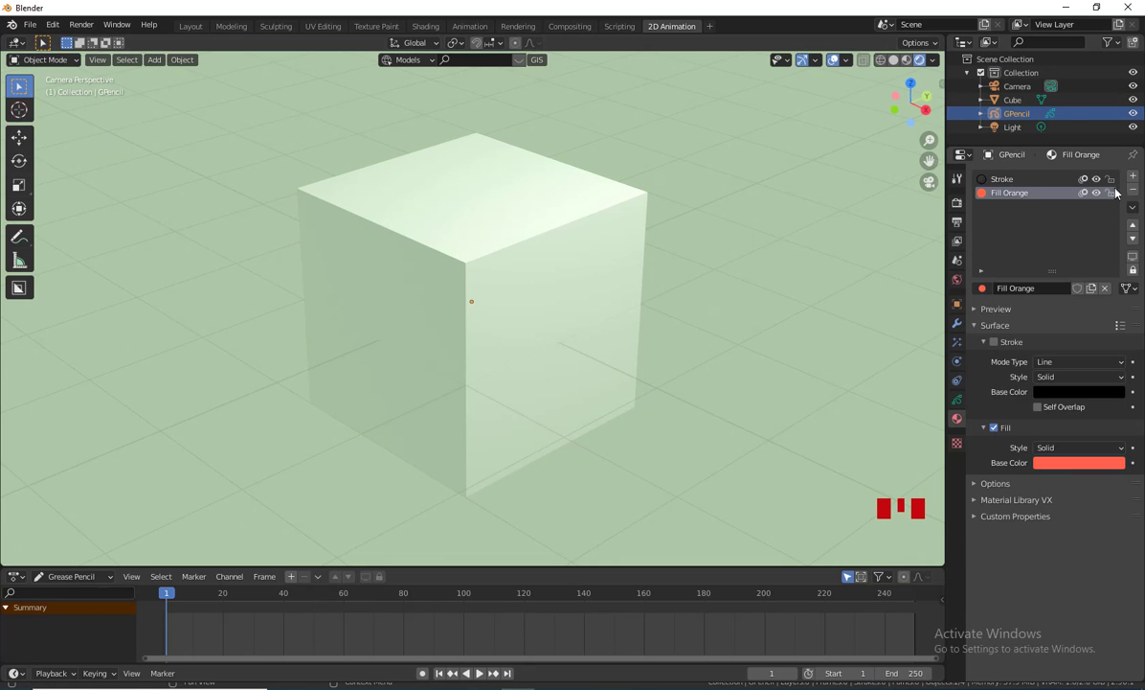
Step: Add a fill-only material named Fill Blue with a blue base color
click(1133, 175)
click(1033, 288)
text(Fi)
click(1053, 463)
drag(1115, 359, 1114, 268)
click(1012, 282)
Step: Add a material named Fill Green with stroke disabled, fill enabled and a green base color
click(1133, 175)
click(1028, 290)
click(1028, 288)
text(Fill Gree)
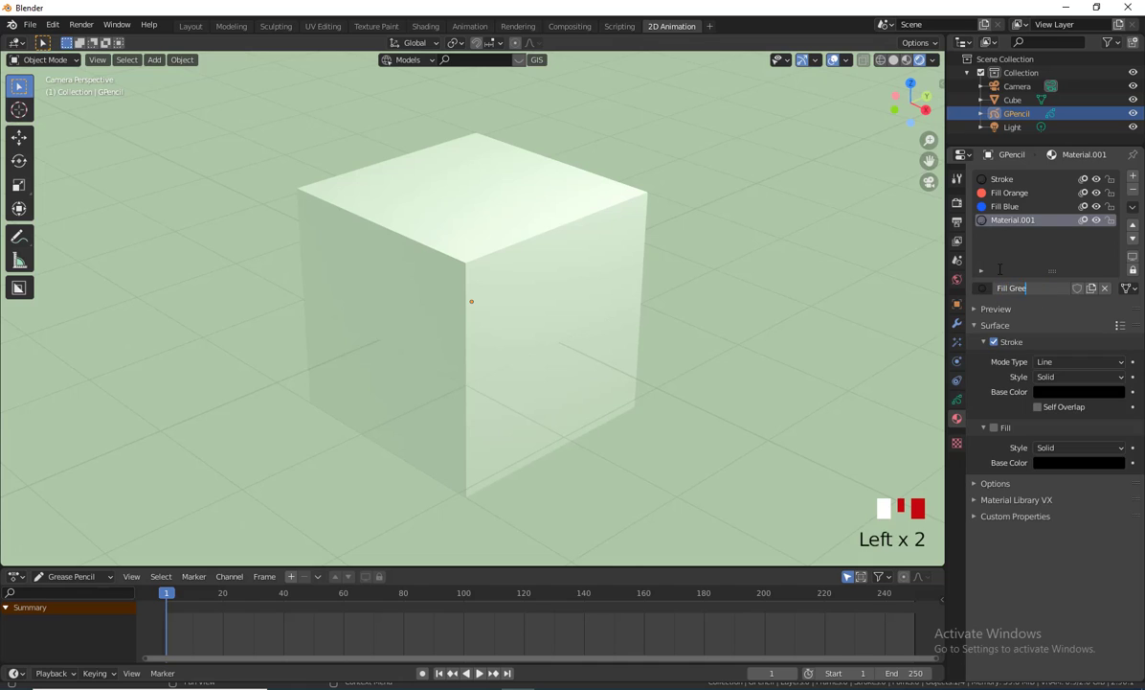
click(995, 342)
click(994, 428)
click(1063, 462)
drag(1115, 359, 1115, 273)
click(1021, 290)
Step: Add a material named Fill White with stroke disabled, fill enabled and a white base color
click(1133, 176)
click(1030, 288)
click(1029, 288)
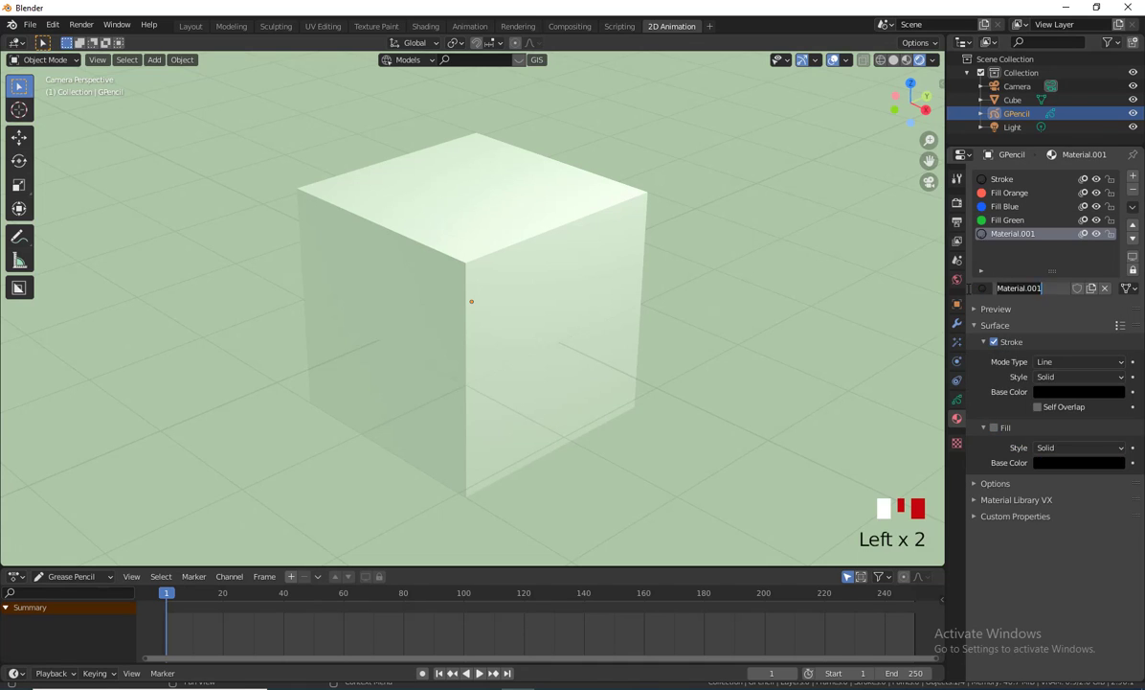
click(994, 341)
click(995, 428)
click(1063, 462)
drag(1115, 360, 1115, 257)
Step: Add a black fill material named Fill Black
click(1133, 175)
click(1034, 288)
double_click(1030, 249)
text(Fill Black)
Step: Rename the existing Grease Pencil layer as Main frame and add a second layer named Art Line
click(957, 398)
double_click(1015, 220)
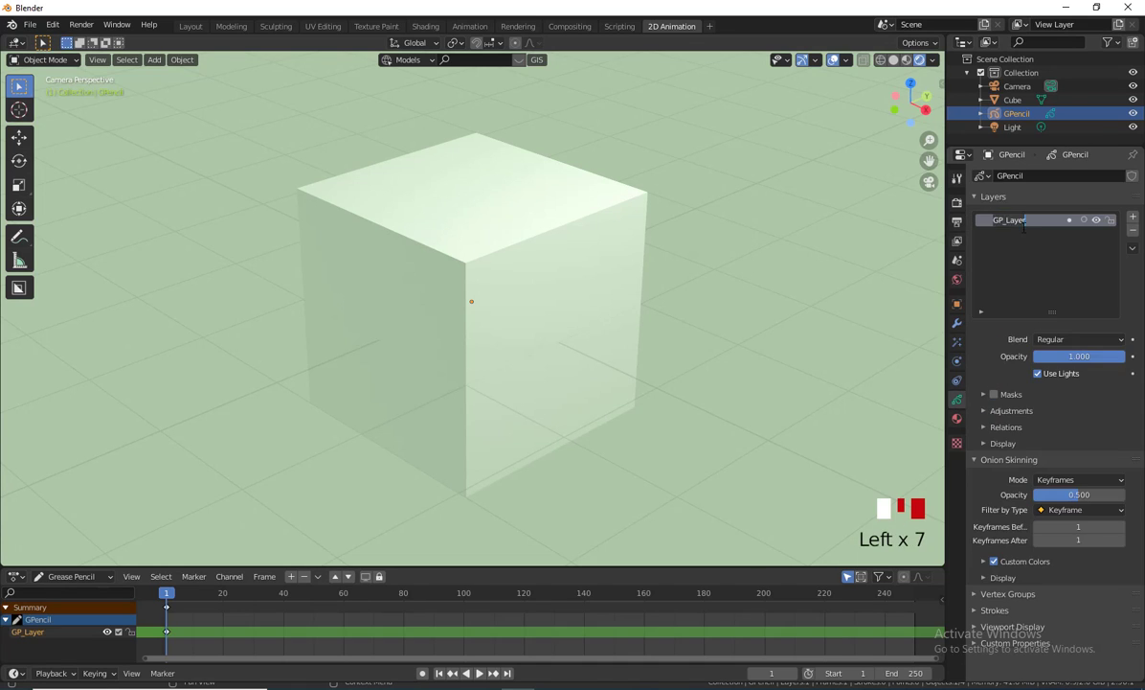
click(1134, 218)
double_click(1003, 220)
text(Art Line)
key(Return)
Step: Add the layers Offset draw and Extra Draw, and make Main frame the active layer
click(1134, 218)
double_click(1004, 220)
text(Offset)
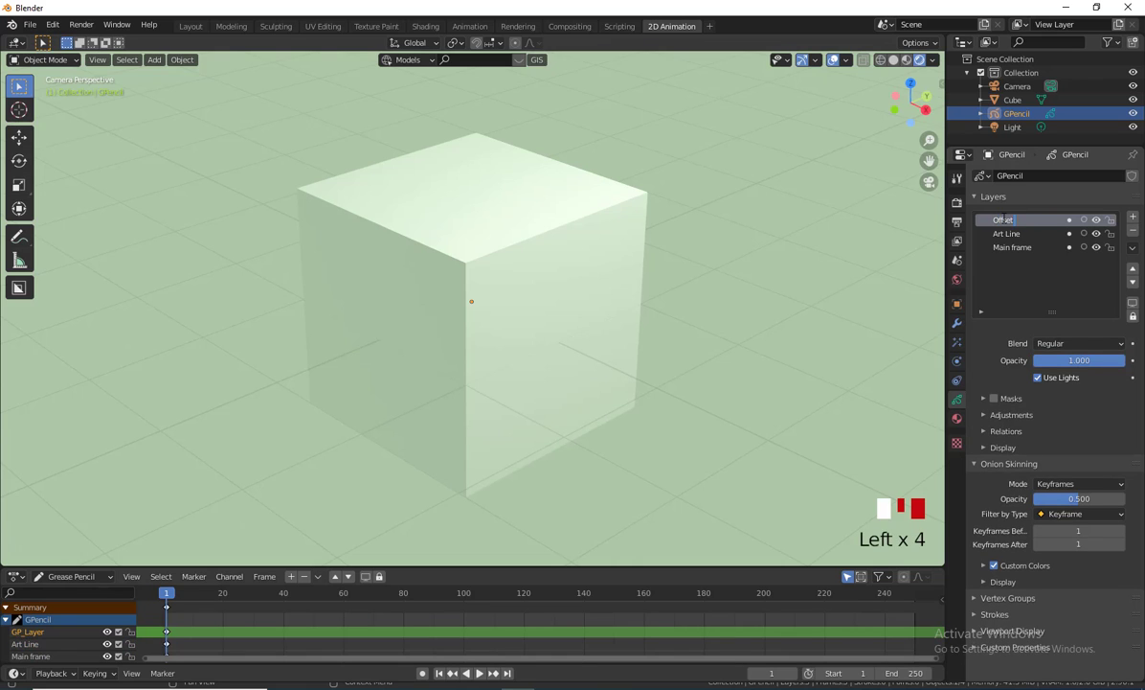
text( draw)
key(Return)
click(1015, 261)
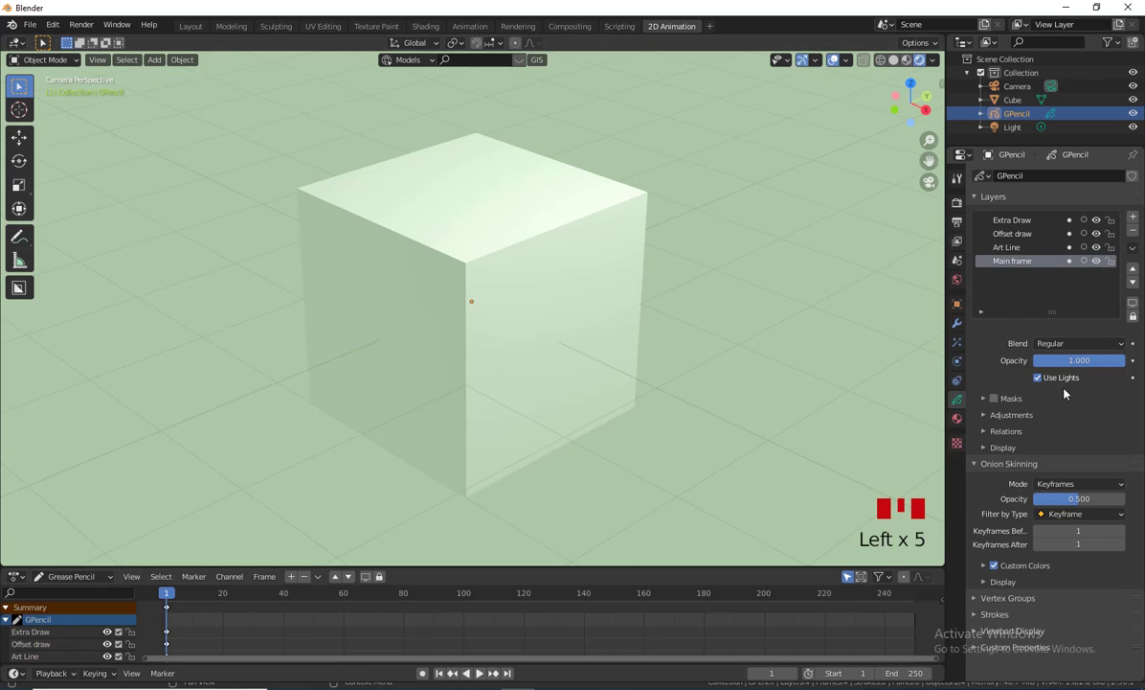
Step: Switch to Draw Mode with the Main frame layer and the Stroke material active
click(44, 60)
click(44, 119)
click(878, 43)
click(831, 99)
click(831, 72)
click(831, 113)
click(957, 419)
drag(626, 180, 619, 188)
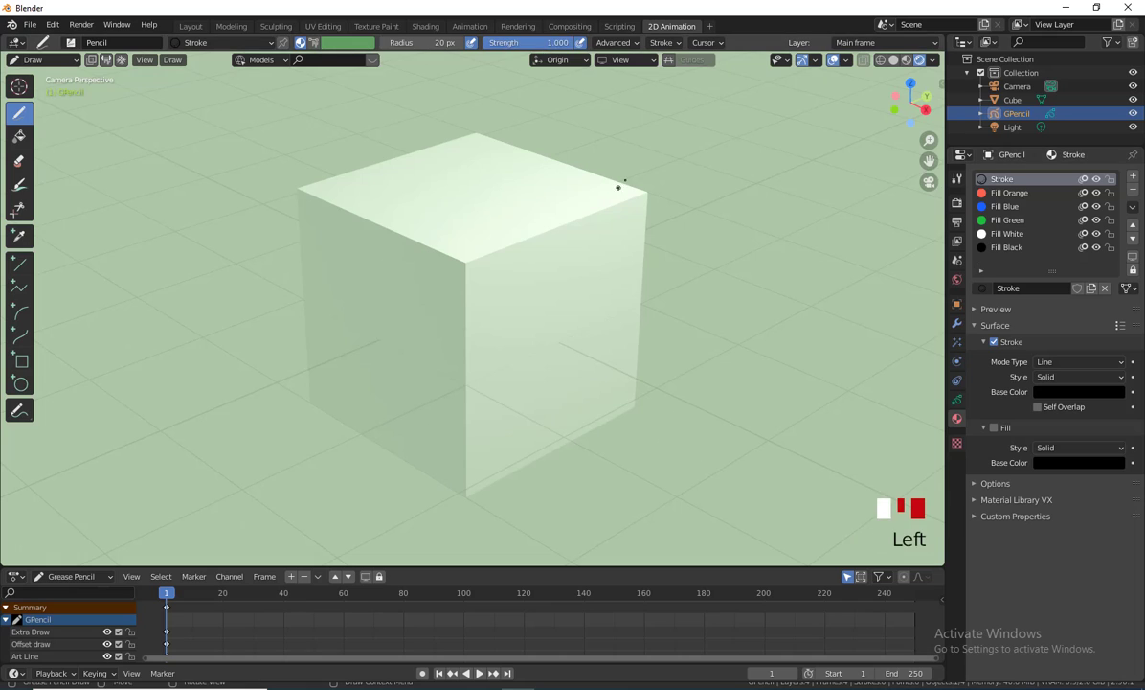
Step: Delete the default cube, reselect the GPencil object and return it to Draw Mode
click(45, 59)
key(Delete)
click(1017, 100)
click(44, 59)
Step: Set the drawing plane to Front (X-Z) and the stroke placement to 3D Cursor
click(630, 60)
click(628, 117)
click(563, 60)
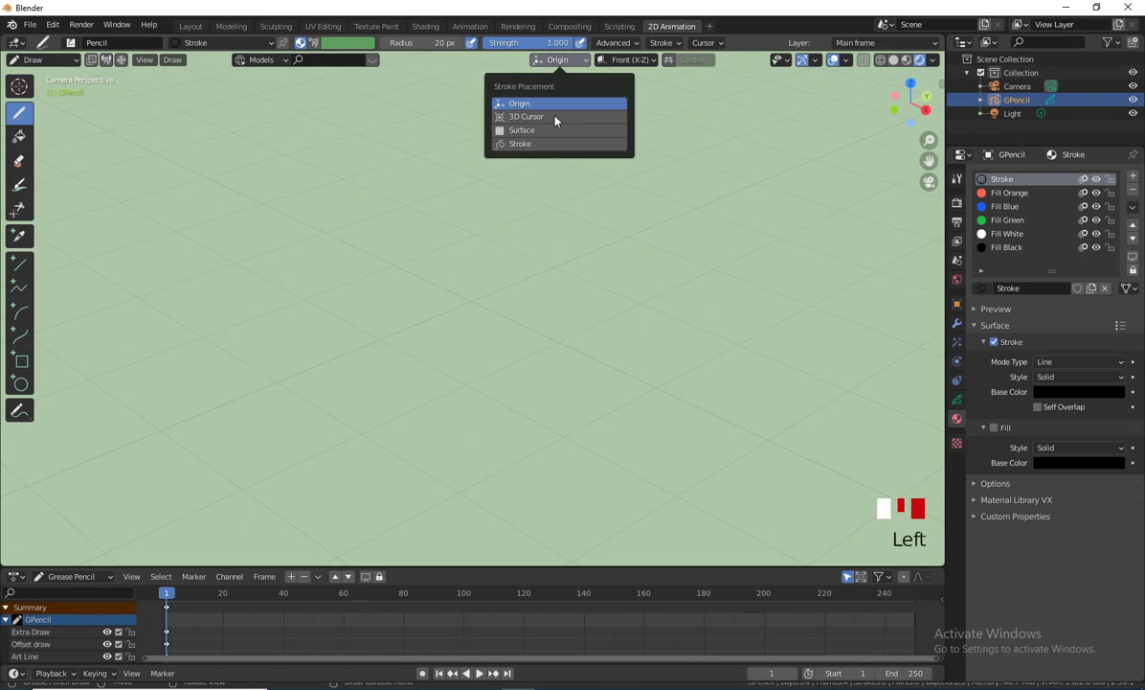
click(555, 117)
Step: Show the canvas grid overlay and darken the green world background color
click(847, 61)
click(813, 125)
click(858, 141)
click(649, 62)
middle_drag(563, 341, 616, 319)
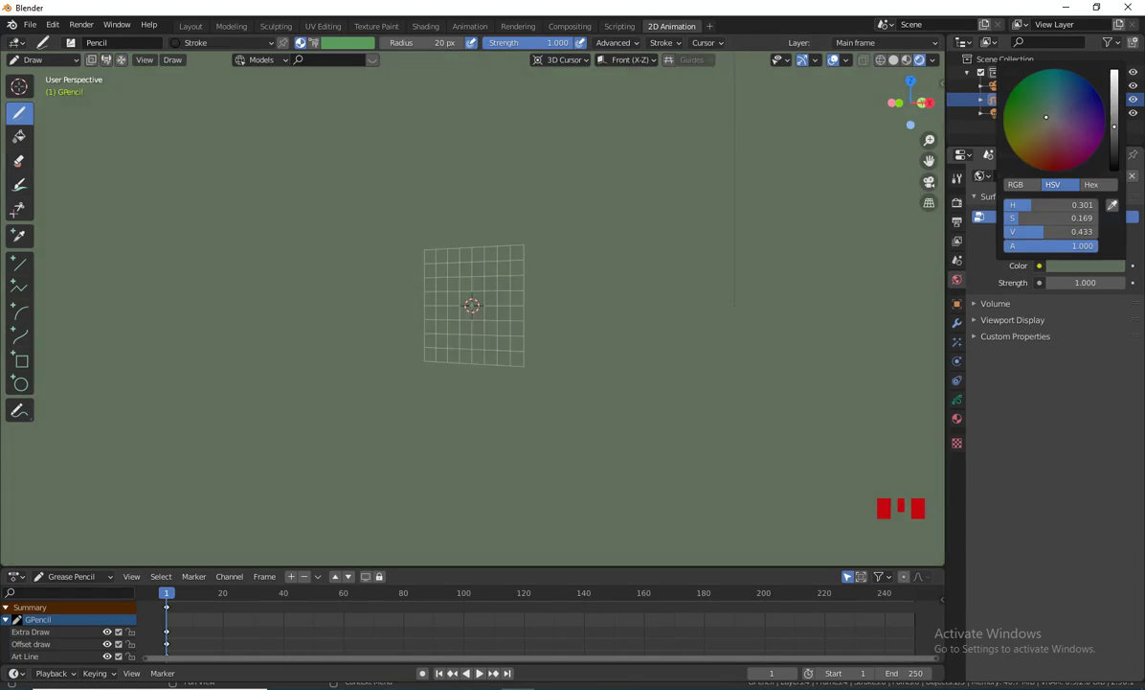
key(KP_1)
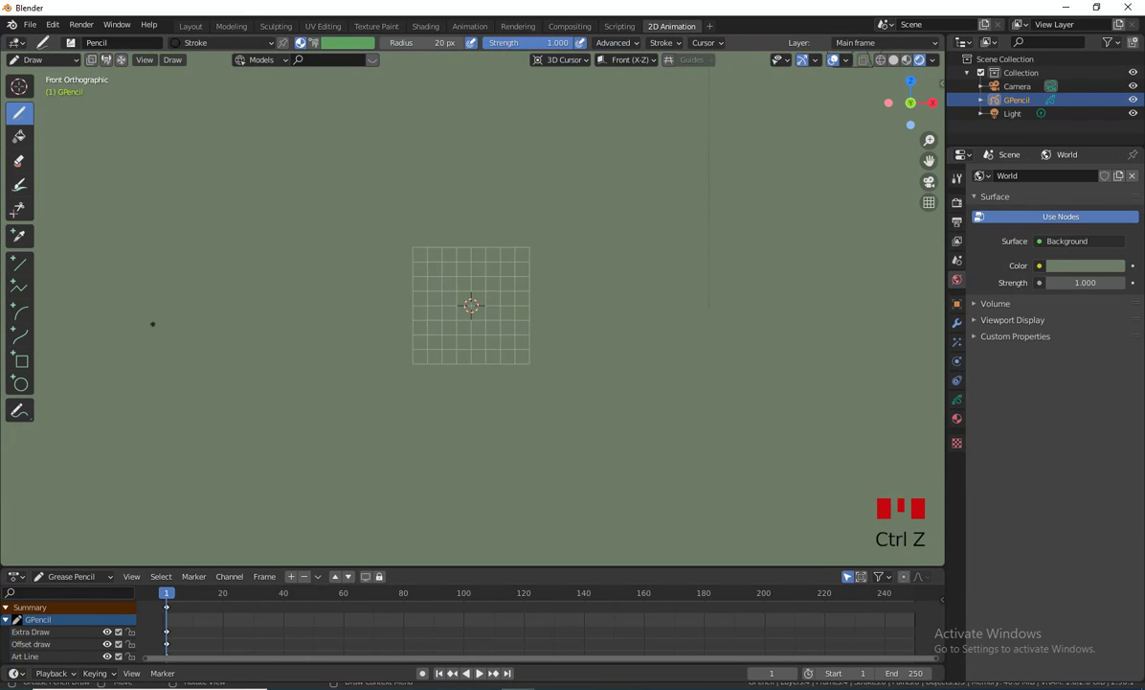
Step: Draw a rectangle of straight lines around the 3D cursor in the front view with the Line tool
click(19, 264)
drag(335, 220, 336, 421)
middle_drag(501, 388, 412, 391)
key(KP_1)
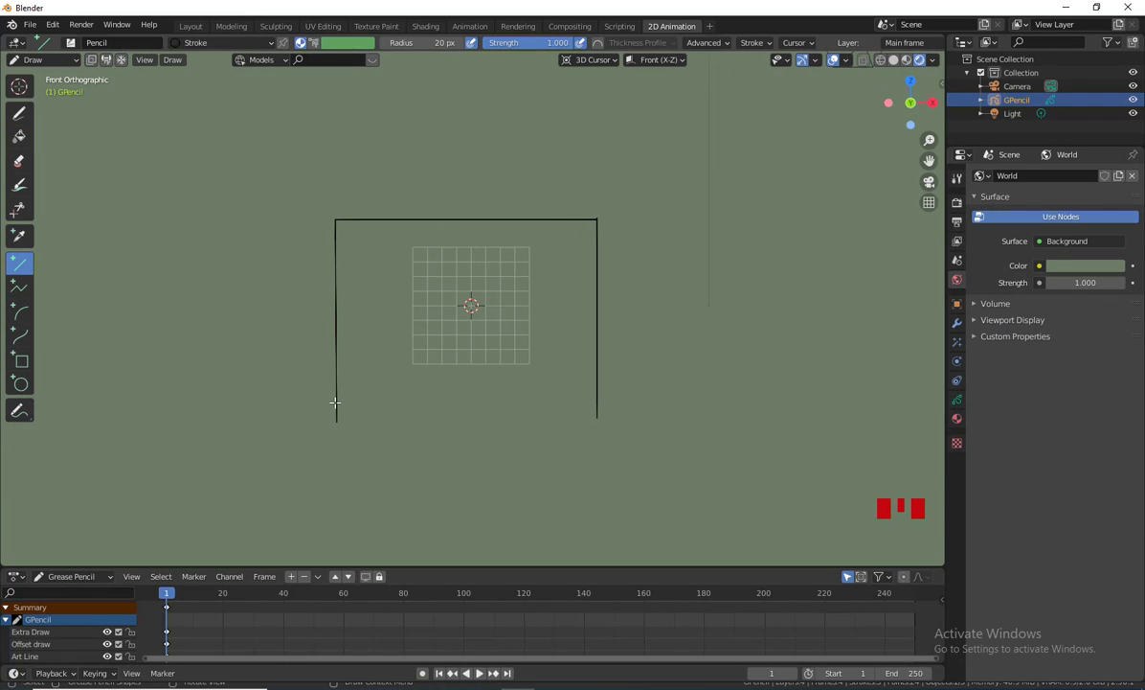
Step: In Edit Mode, move the lower end of the front rectangle's right line down along Z to meet the bottom line
shift+middle_drag(735, 489, 393, 230)
key(ctrl+Tab)
click(526, 230)
drag(636, 436, 692, 479)
key(g)
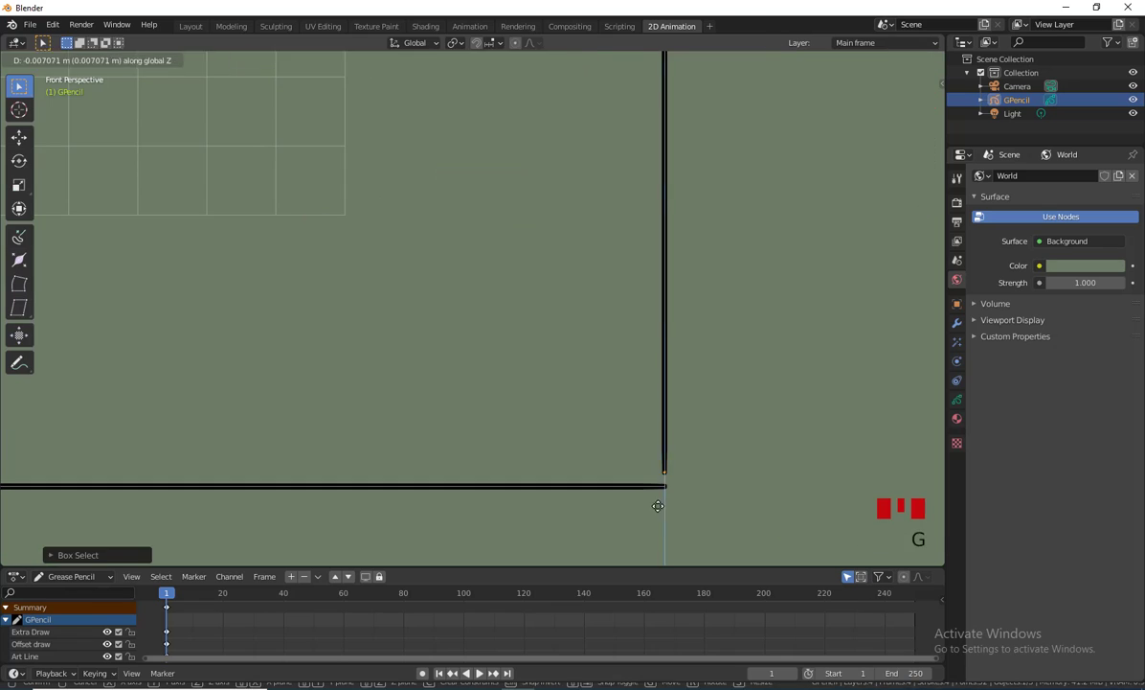
click(657, 508)
key(KP_Decimal)
mouse_move(700, 385)
middle_down()
mouse_move(649, 404)
mouse_move(591, 358)
mouse_move(664, 321)
mouse_move(415, 373)
mouse_move(478, 359)
middle_up()
scroll(591, 358, down, 20)
Step: Return to Draw Mode and place the 3D cursor on the front rectangle's top-left corner
key(ctrl+Tab)
shift+middle_drag(479, 287, 417, 417)
click(589, 60)
click(539, 120)
key(KP_1)
shift+right_click(302, 263)
scroll(251, 355, up, 12)
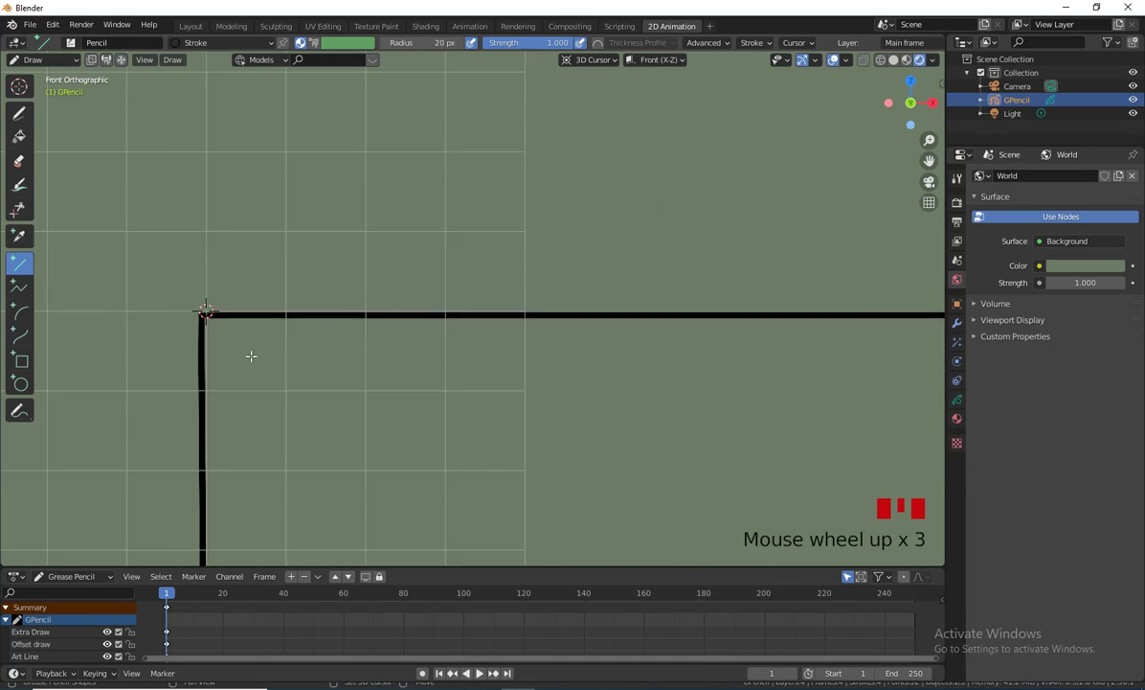
Step: Set the drawing plane to Side (Y-Z) and draw the top, back and bottom lines of the side frame in the right view
mouse_move(766, 143)
middle_down()
mouse_move(624, 175)
mouse_move(568, 268)
middle_up()
click(656, 59)
click(613, 134)
key(KP_3)
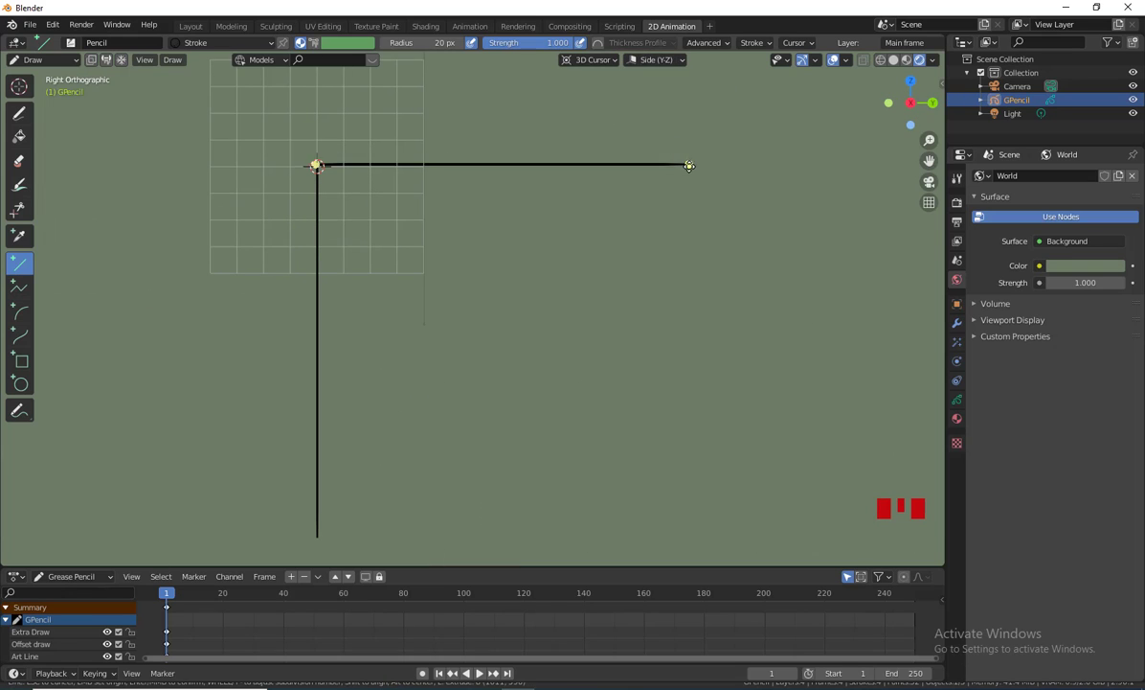
key(Return)
drag(689, 165, 689, 543)
key(Return)
drag(317, 536, 688, 536)
key(Return)
Step: Try to trim the overshooting line ends at the side frame's lower back corner with different eraser brushes
scroll(545, 397, up, 8)
shift+middle_drag(671, 498, 511, 381)
click(19, 161)
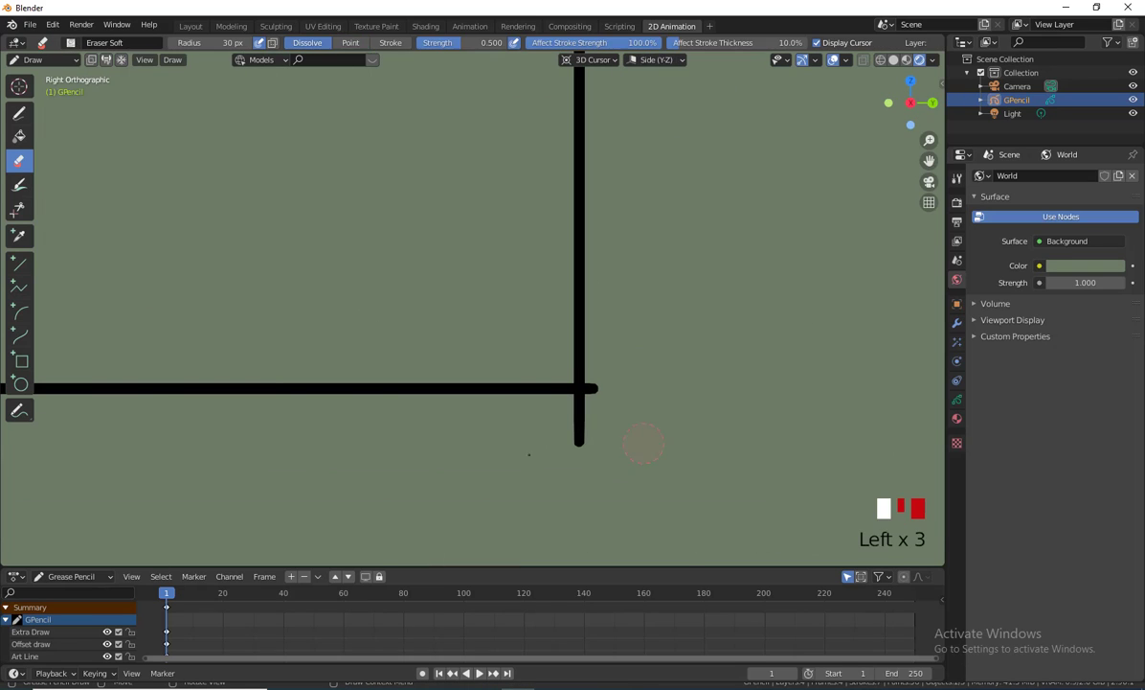
key(ctrl+z)
click(71, 43)
click(145, 91)
key(ctrl+z)
click(71, 43)
click(91, 91)
click(71, 43)
click(147, 105)
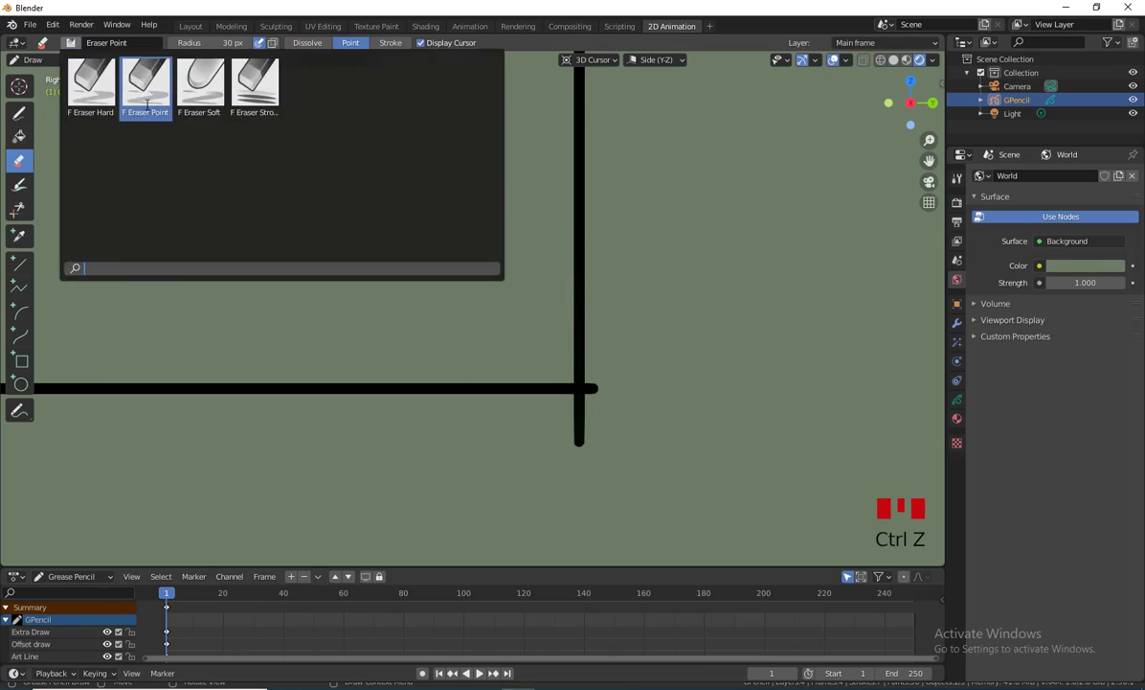
click(91, 91)
Step: In Edit Mode, move the overshooting end points at the side frame's lower back corner so both lines meet
click(42, 59)
click(55, 91)
drag(548, 419, 624, 471)
key(g)
key(z)
click(626, 420)
key(g)
Step: Move the points at the side frame's lower front corner along Z to line up with the bottom line
scroll(560, 397, down, 8)
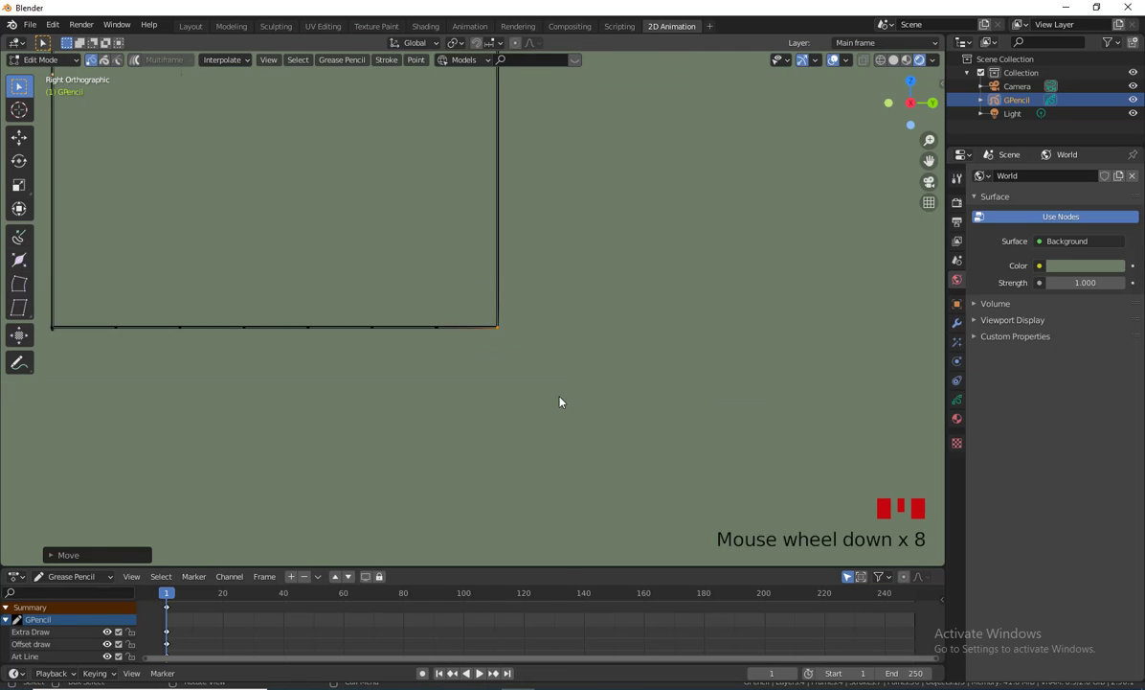
shift+middle_drag(560, 397, 862, 395)
scroll(536, 398, up, 8)
drag(240, 447, 383, 513)
key(g)
key(z)
click(397, 467)
Step: Scale the lower front corner's end points along Z and move them along Z to close the corner
drag(217, 403, 281, 480)
key(s)
key(z)
key(Return)
key(g)
key(z)
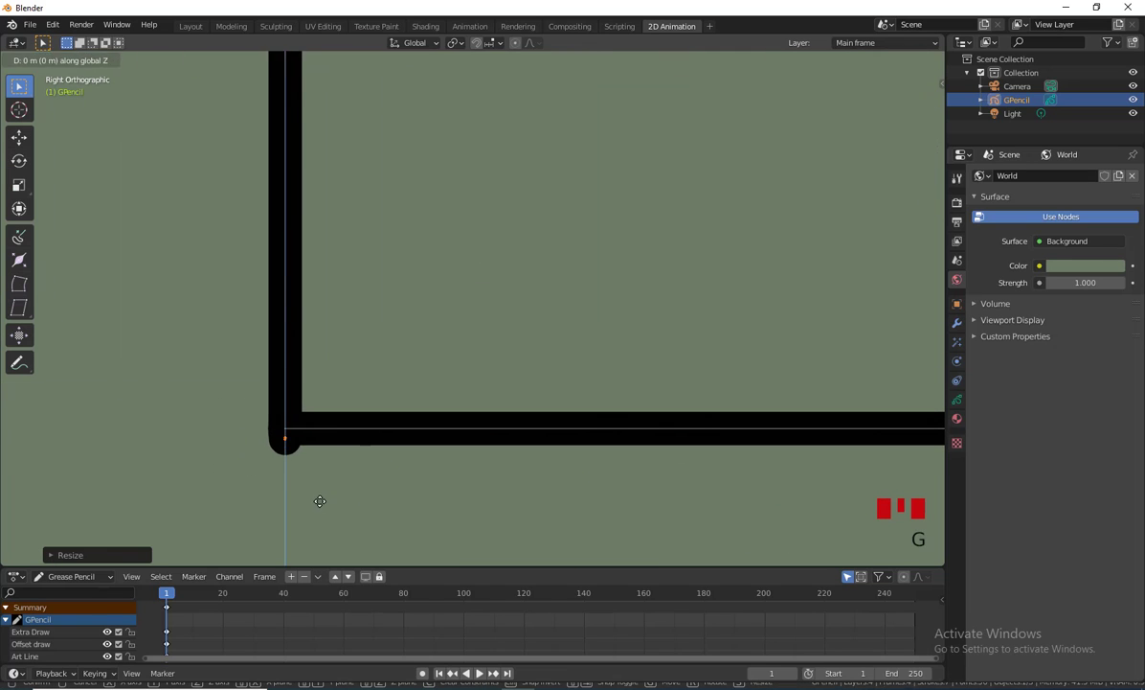
click(320, 501)
Step: Return to Draw Mode and place the 3D cursor on the front rectangle's top-right corner in the front view
scroll(383, 460, down, 10)
mouse_move(712, 225)
shift+middle_down()
mouse_move(542, 436)
mouse_move(489, 460)
shift+middle_up()
key(ctrl+Tab)
key(ctrl+Tab)
key(KP_1)
scroll(616, 443, down, 5)
click(19, 113)
scroll(575, 336, up, 6)
shift+right_click(703, 248)
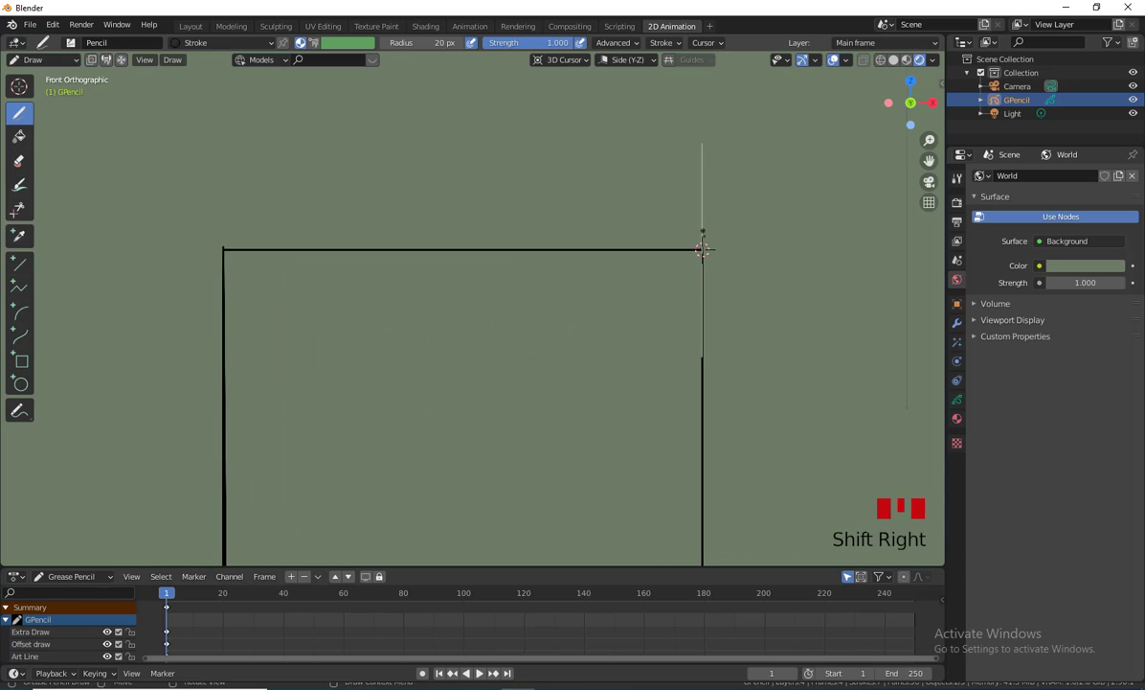
scroll(670, 268, up, 12)
shift+right_click(608, 299)
Step: Draw the second side frame with the Line tool in the right view, tracing the existing side frame
scroll(608, 306, down, 15)
middle_drag(609, 307, 491, 392)
key(KP_3)
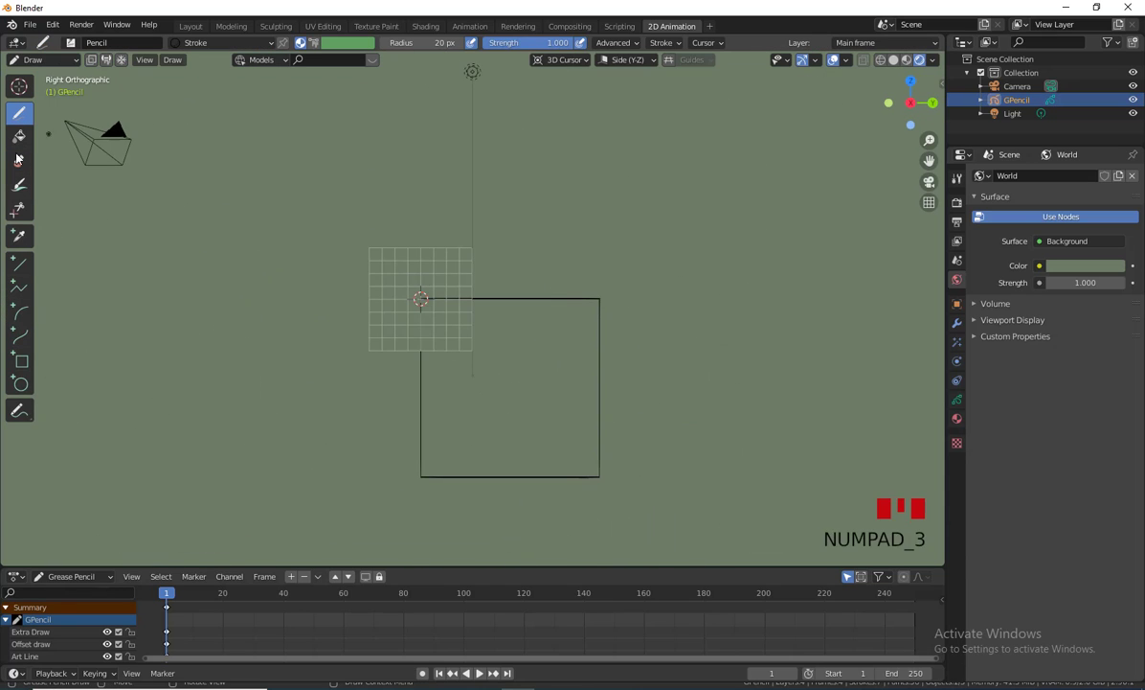
click(19, 263)
mouse_move(421, 299)
mouse_down()
mouse_move(600, 299)
mouse_move(601, 479)
mouse_up()
key(Return)
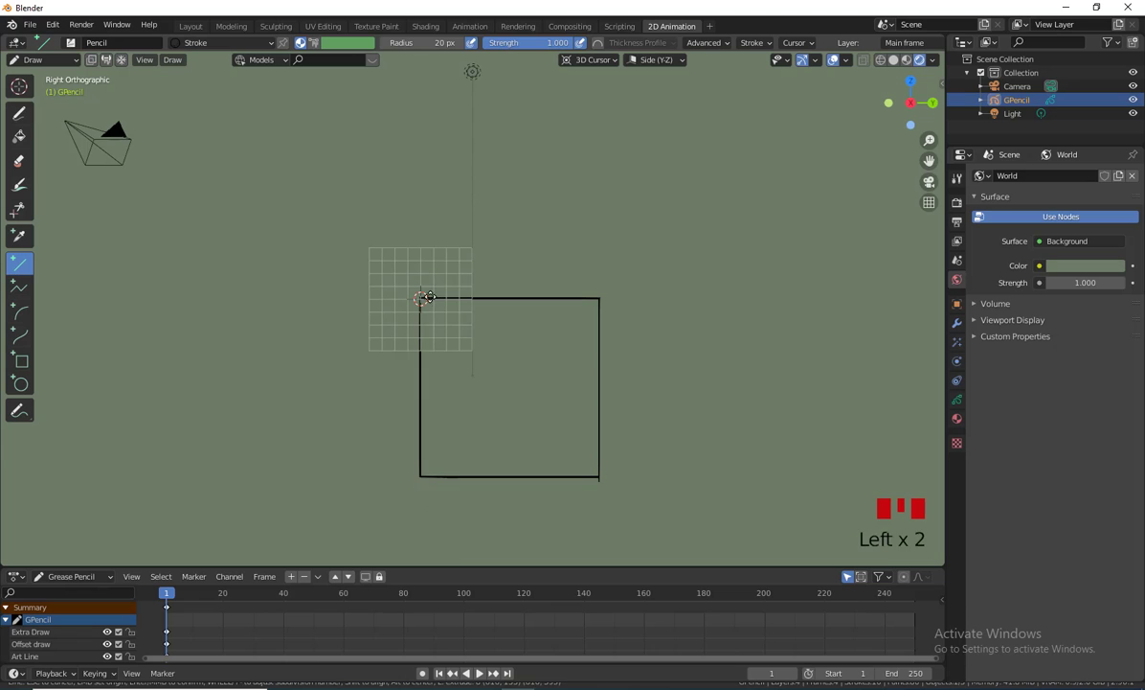
key(Return)
Step: Set the drawing plane to Front (X-Z) and place the 3D cursor on a side frame's back top corner
scroll(565, 488, up, 4)
mouse_move(651, 412)
middle_down()
mouse_move(565, 489)
mouse_move(550, 536)
middle_up()
click(655, 61)
mouse_move(646, 343)
shift+middle_down()
mouse_move(559, 496)
mouse_move(569, 380)
mouse_move(554, 450)
shift+middle_up()
click(625, 116)
Step: Try to draw a straight line joining the back top corners of the two side frames
scroll(574, 383, up, 3)
shift+drag(742, 276, 179, 214)
key(Return)
mouse_move(288, 383)
middle_down()
mouse_move(745, 398)
mouse_move(690, 398)
middle_up()
key(ctrl+z)
Step: Draw the back edge of the box with straight lines joining the back corners of the two side frames
drag(244, 288, 297, 288)
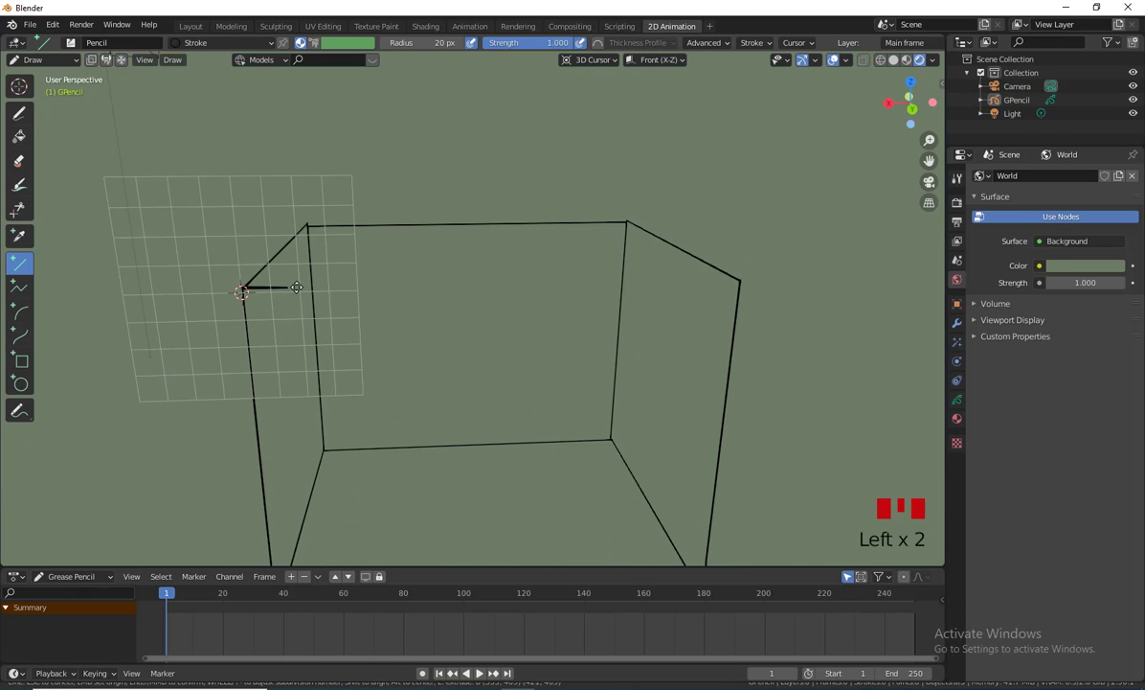
shift+middle_drag(754, 373, 307, 333)
scroll(712, 470, down, 4)
middle_drag(711, 470, 478, 431)
scroll(479, 431, up, 4)
shift+middle_drag(479, 431, 618, 352)
Step: Undo the last stroke and draw the lid's side outline in the right view, sloping up from the back top corner with a short lip
shift+middle_drag(358, 238, 487, 369)
key(ctrl+z)
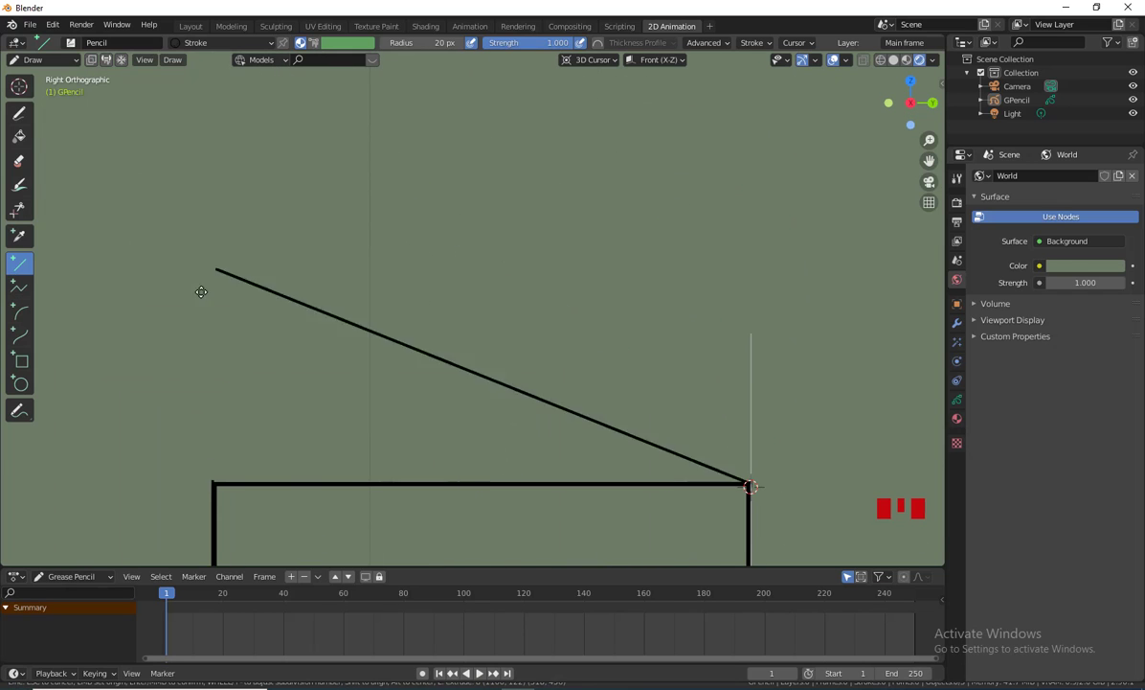
drag(201, 291, 263, 170)
key(Return)
middle_click(189, 233)
scroll(189, 232, down, 4)
middle_drag(189, 232, 251, 422)
shift+middle_drag(251, 421, 273, 383)
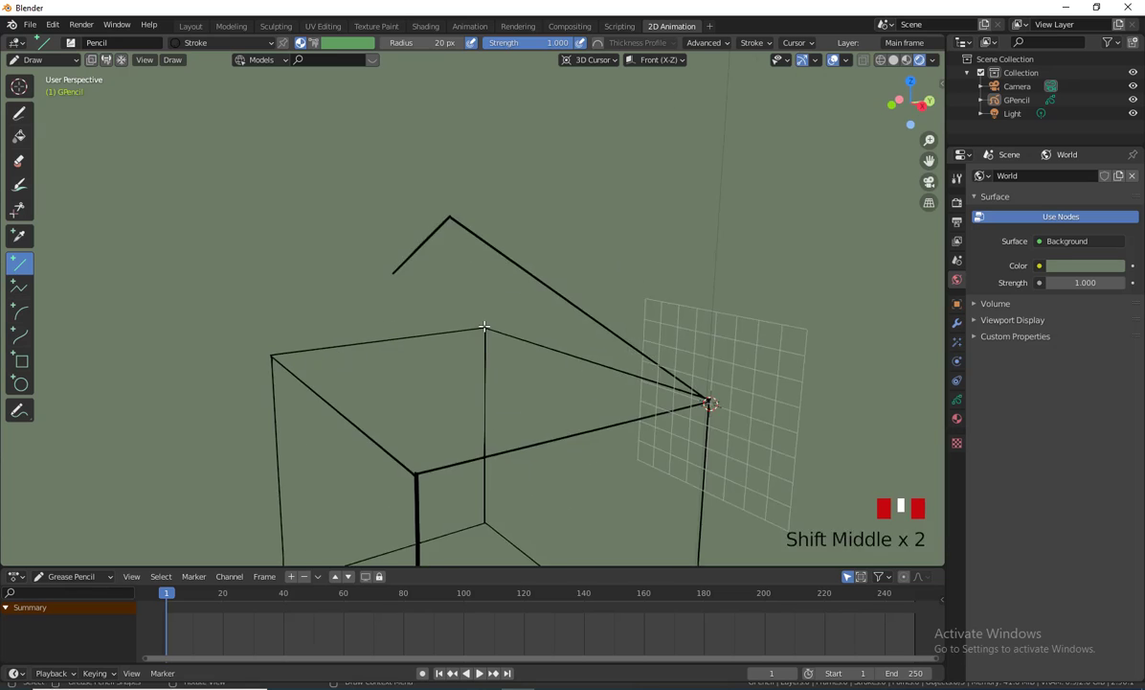
Step: Reposition the 3D cursor beside the box's top in the front view
key(KP_1)
shift+right_click(274, 375)
key(KP_7)
Step: Select the lid's side strokes in Edit Mode using stroke selection and duplicate them along X onto the opposite side frame
mouse_move(328, 232)
middle_down()
mouse_move(606, 375)
mouse_move(592, 333)
mouse_move(538, 347)
mouse_move(578, 346)
middle_up()
click(1017, 100)
scroll(537, 347, up, 2)
key(Tab)
click(623, 271)
key(2)
click(701, 195)
middle_drag(756, 383, 677, 406)
key(shift+d)
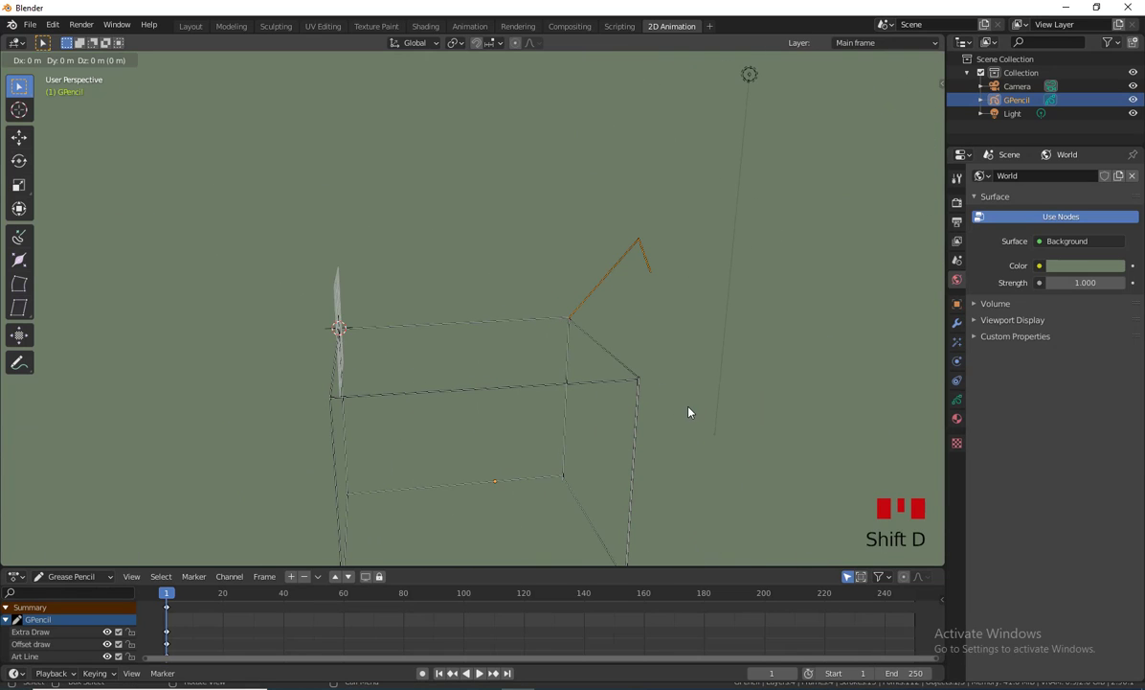
key(x)
click(404, 401)
middle_drag(421, 392, 565, 421)
mouse_move(565, 422)
shift+middle_down()
mouse_move(597, 447)
mouse_move(398, 312)
shift+middle_up()
key(KP_7)
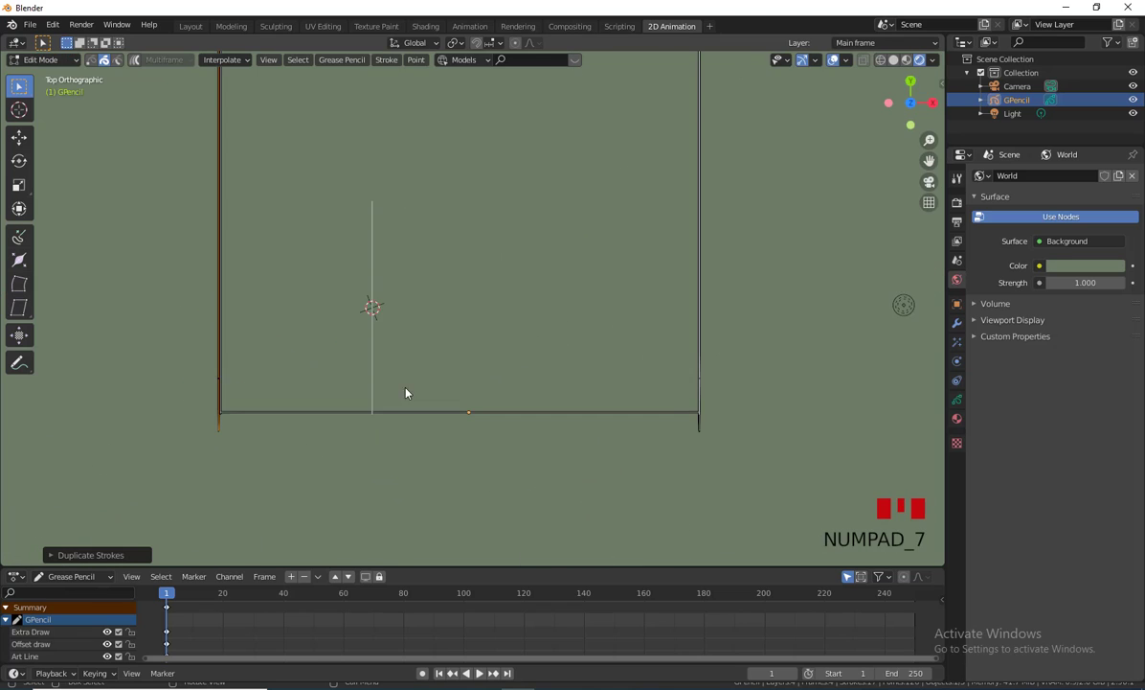
Step: Return to Draw Mode and set the stroke placement to Stroke and the drawing plane to View
mouse_move(378, 361)
middle_down()
mouse_move(435, 379)
mouse_move(539, 271)
mouse_move(575, 144)
middle_up()
key(Tab)
click(591, 59)
click(613, 153)
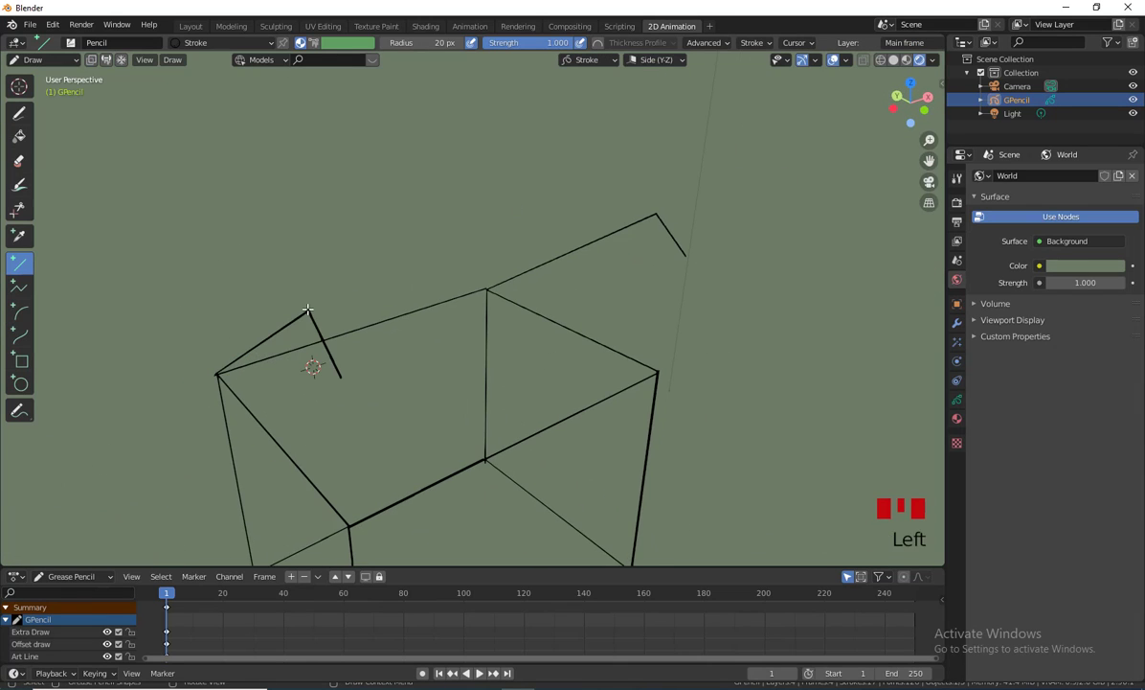
middle_click(529, 342)
middle_drag(530, 342, 661, 321)
key(ctrl+z)
click(656, 59)
click(631, 104)
Step: Draw a straight line joining the upper corners of the two lid sides
middle_drag(422, 259, 517, 239)
drag(285, 241, 504, 247)
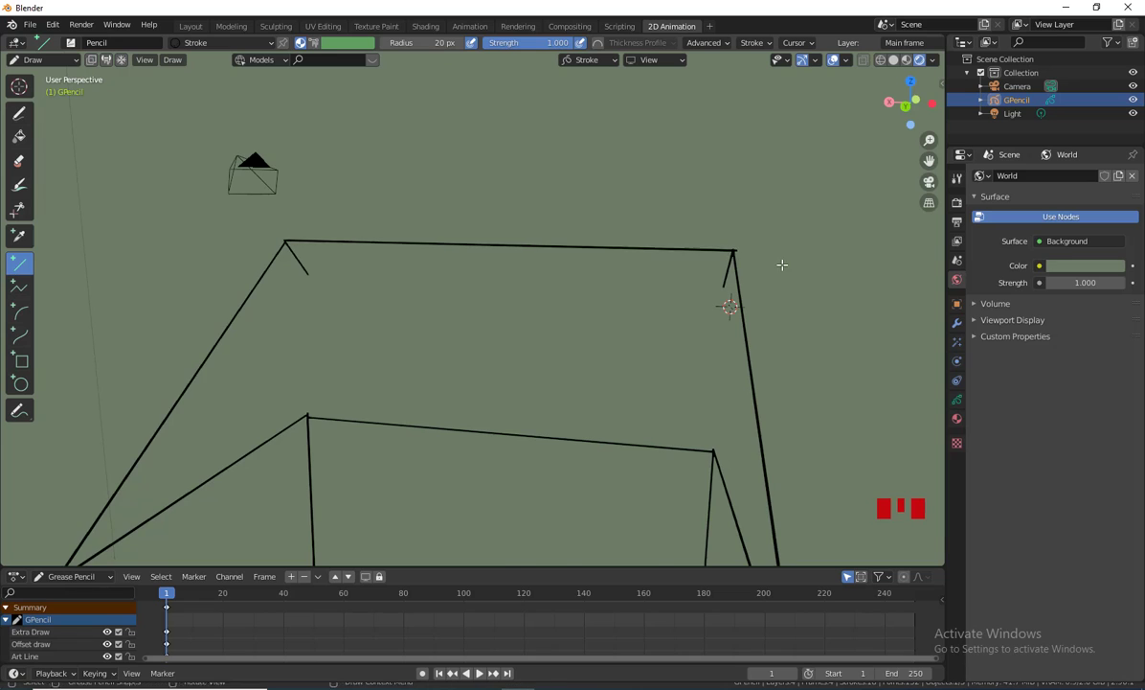
key(KP_1)
middle_click(706, 259)
middle_drag(706, 258, 504, 358)
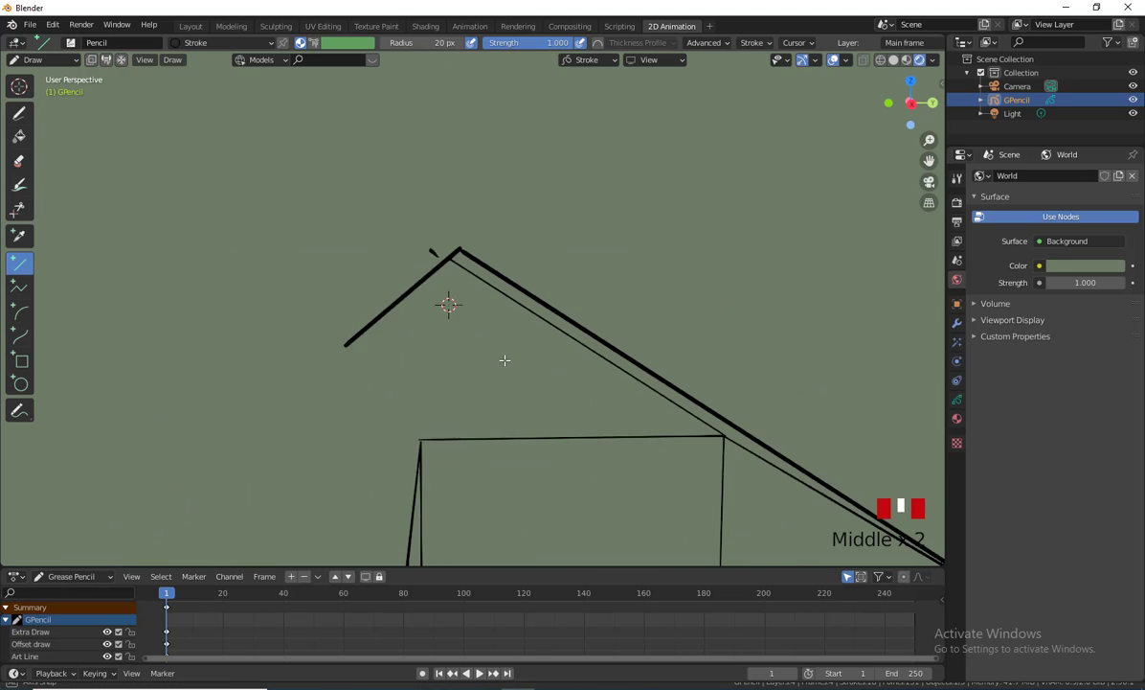
Step: Move the joining line onto the lid's upper corners in the right view in Edit Mode
key(Tab)
scroll(494, 312, up, 2)
key(KP_3)
key(g)
click(718, 367)
mouse_move(718, 367)
middle_down()
mouse_move(535, 398)
mouse_move(499, 282)
middle_up()
Step: Duplicate the joining line and position it across the free ends of the lid's lip, then return to Draw Mode
key(shift+d)
click(471, 463)
key(KP_3)
scroll(530, 391, up, 5)
key(g)
click(472, 376)
key(KP_1)
key(g)
key(x)
click(601, 402)
key(Tab)
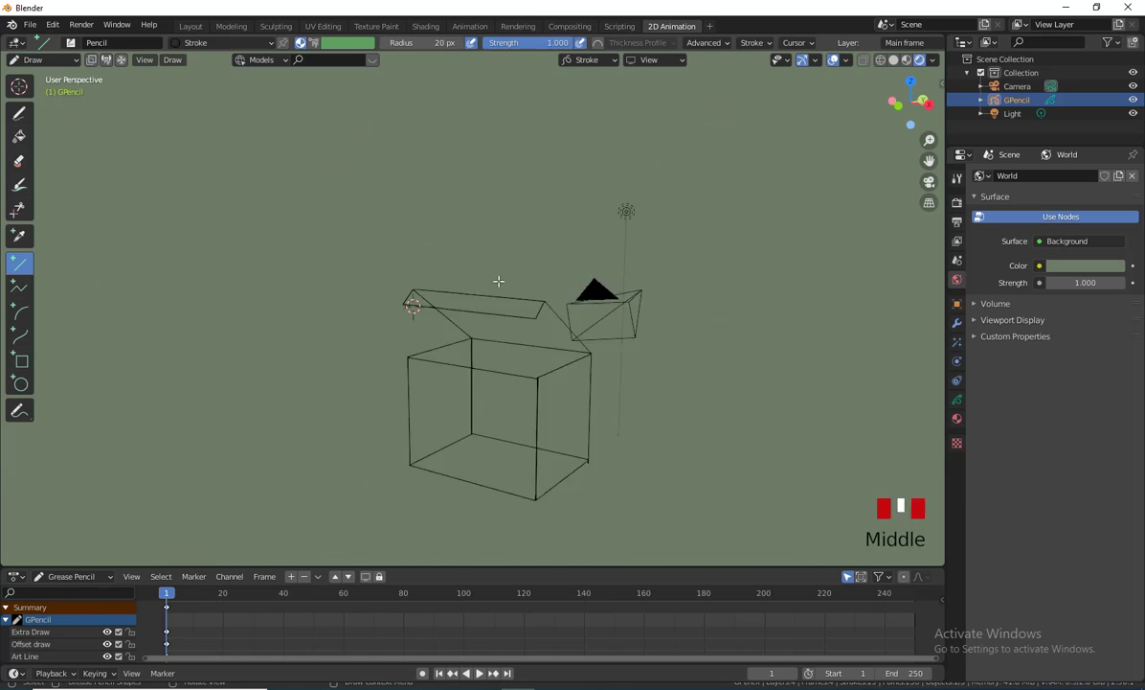
Step: Switch to Object Mode, add a cube and scale it down to a small block
click(55, 61)
click(59, 80)
key(shift+a)
click(640, 277)
key(s)
click(338, 239)
Step: Place the 3D cursor on the box's front top corner and snap the cube to it
scroll(422, 364, up, 3)
shift+middle_drag(479, 455, 442, 396)
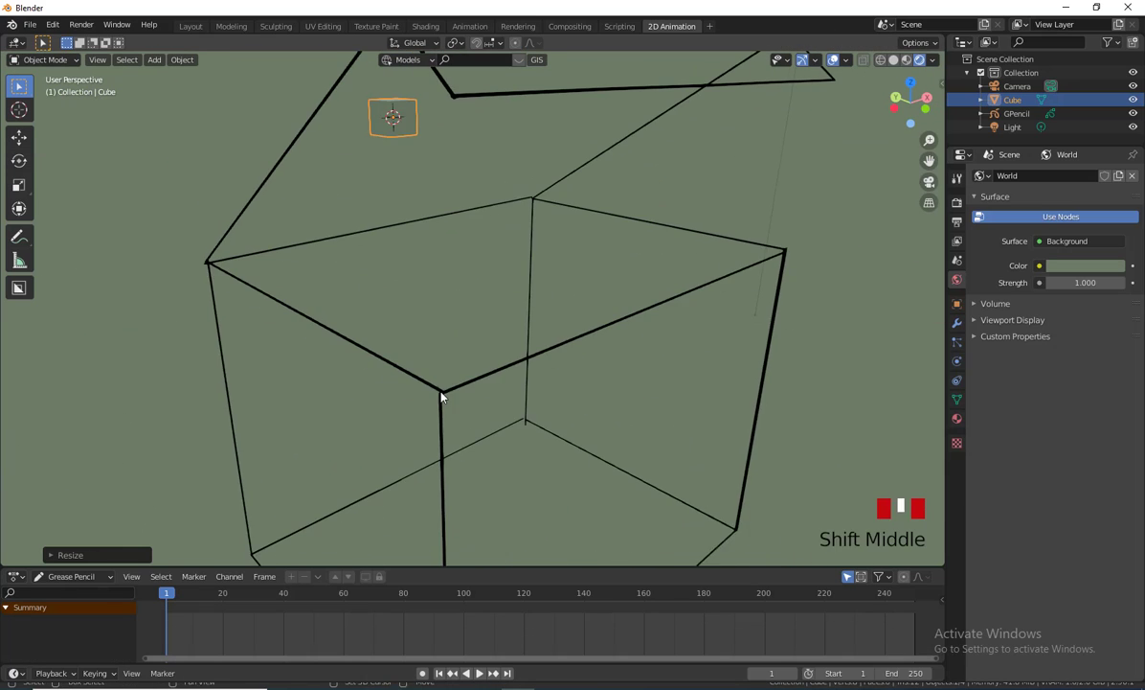
shift+right_click(443, 395)
key(shift+s)
click(456, 175)
Step: Move the cube along its axes so it sits just inside the box's front top corner
click(19, 137)
middle_drag(593, 402, 446, 330)
drag(319, 179, 390, 254)
middle_drag(431, 307, 517, 369)
drag(462, 381, 479, 399)
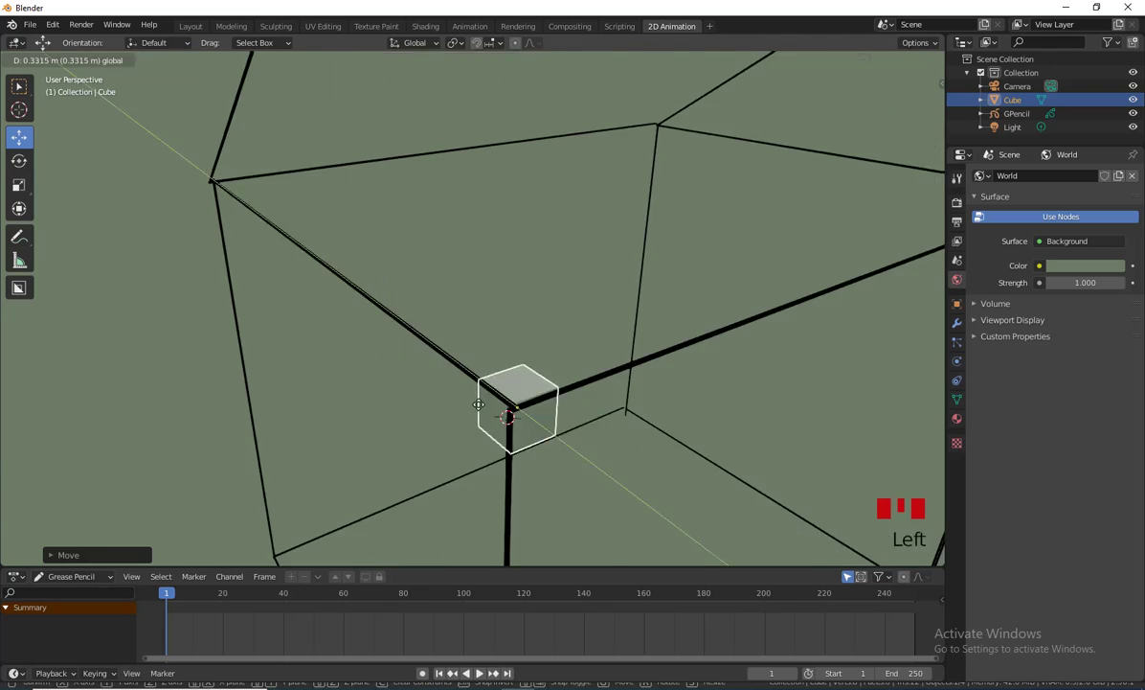
key(KP_7)
mouse_move(491, 280)
mouse_down()
mouse_move(492, 253)
mouse_move(504, 286)
mouse_up()
scroll(498, 287, down, 2)
middle_drag(517, 441, 470, 360)
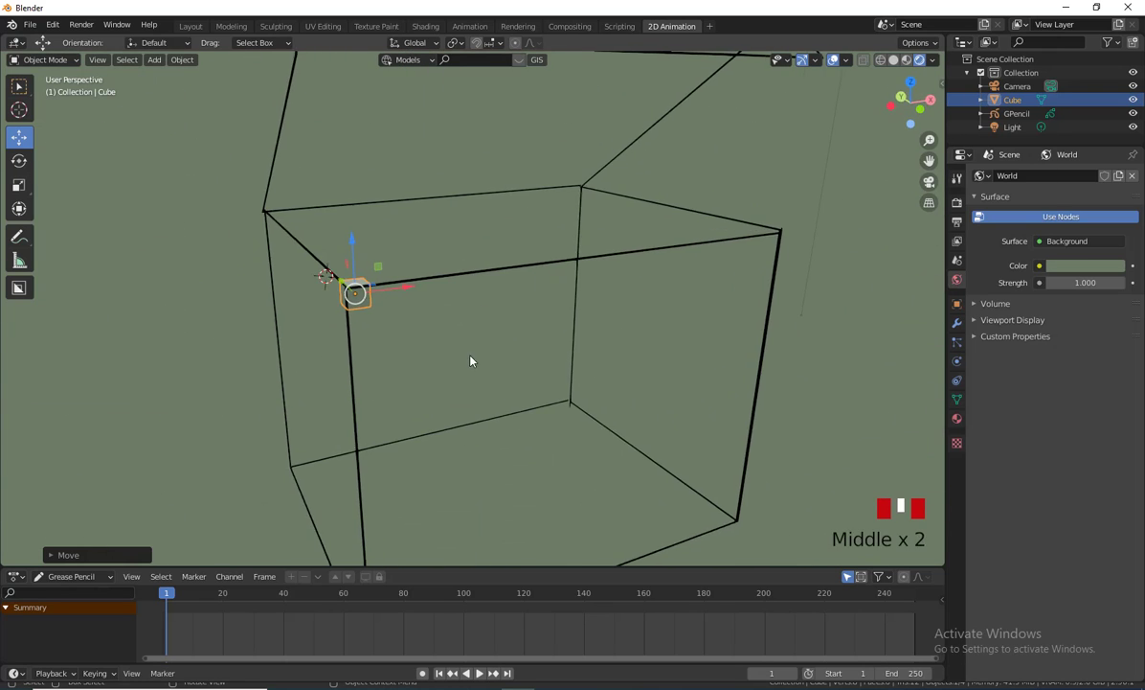
Step: Duplicate the cube and position the copy in the box's other front top corner
key(shift+d)
click(814, 330)
middle_drag(814, 338, 493, 311)
key(KP_7)
drag(485, 301, 632, 319)
Step: Select both front cubes and duplicate them along Y to the box's back corners in the top view
shift+click(294, 410)
scroll(586, 463, down, 2)
key(shift+d)
key(y)
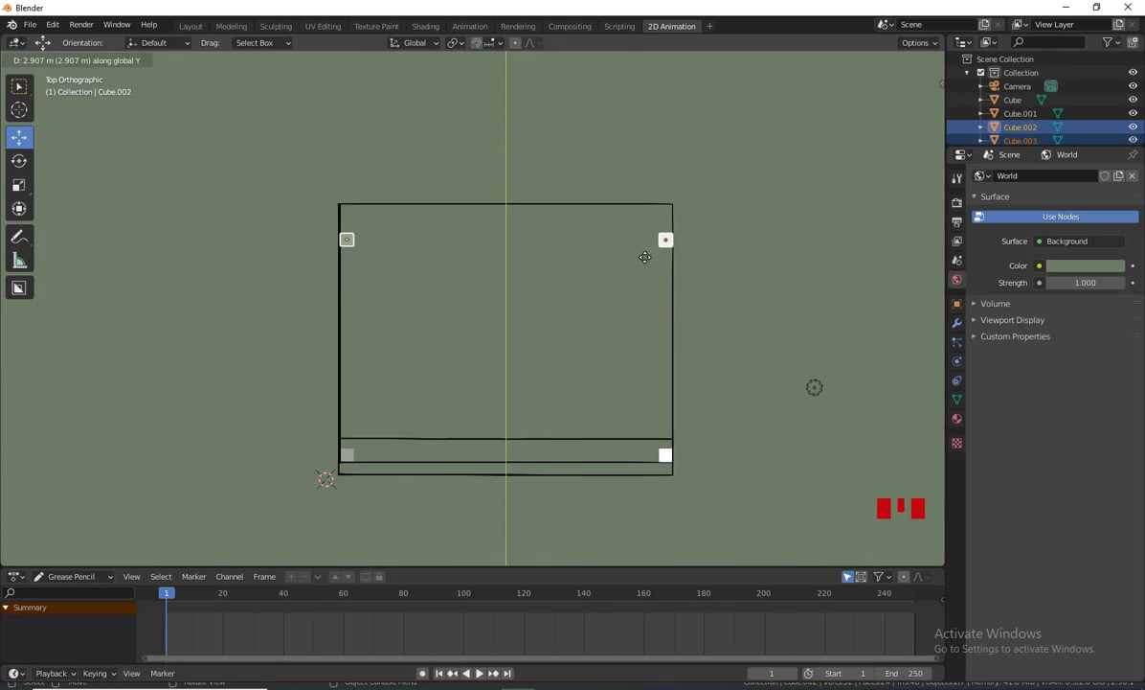
click(644, 229)
Step: Adjust the back cubes' position against the box's upper corners in the right view
middle_drag(814, 422, 749, 330)
key(KP_3)
scroll(469, 287, up, 3)
drag(430, 180, 430, 229)
scroll(712, 320, down, 2)
shift+middle_drag(711, 321, 535, 235)
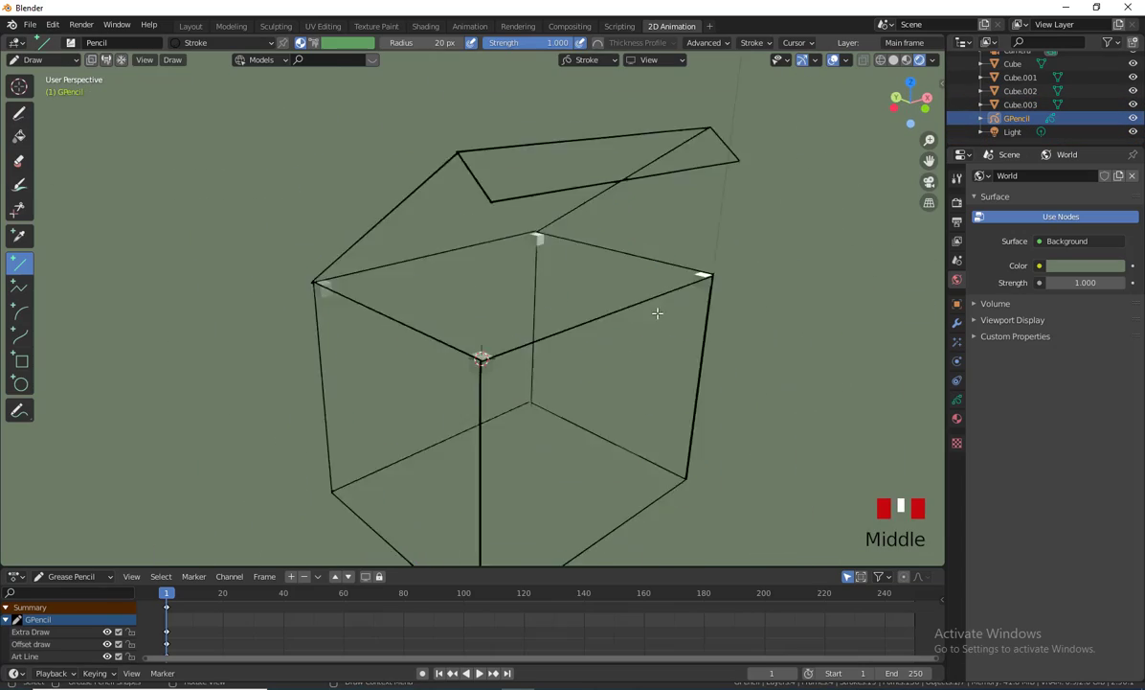
Step: Set the drawing plane to Front (X-Z) with 3D Cursor placement in Draw Mode and make Art Line the active layer
mouse_move(660, 314)
shift+middle_down()
mouse_move(464, 286)
mouse_move(310, 375)
mouse_move(447, 287)
shift+middle_up()
right_click(461, 277)
click(657, 61)
click(621, 115)
scroll(536, 259, down, 2)
middle_drag(536, 221, 479, 278)
mouse_move(594, 288)
shift+middle_down()
mouse_move(555, 235)
mouse_move(613, 259)
shift+middle_up()
click(956, 400)
click(1024, 247)
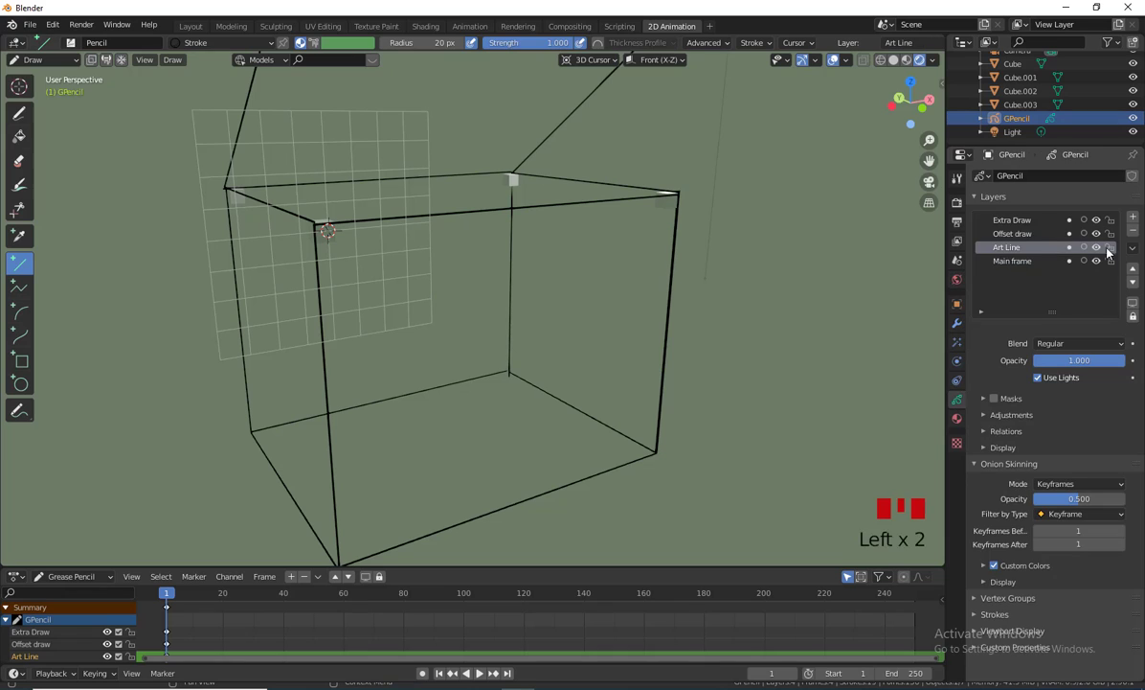
middle_drag(484, 316, 514, 309)
drag(513, 307, 506, 407)
key(ctrl+z)
Step: Try freehand strokes with the Draw tool on the box's front face in the front view and undo them
key(KP_1)
scroll(439, 343, up, 4)
shift+middle_drag(545, 457, 514, 373)
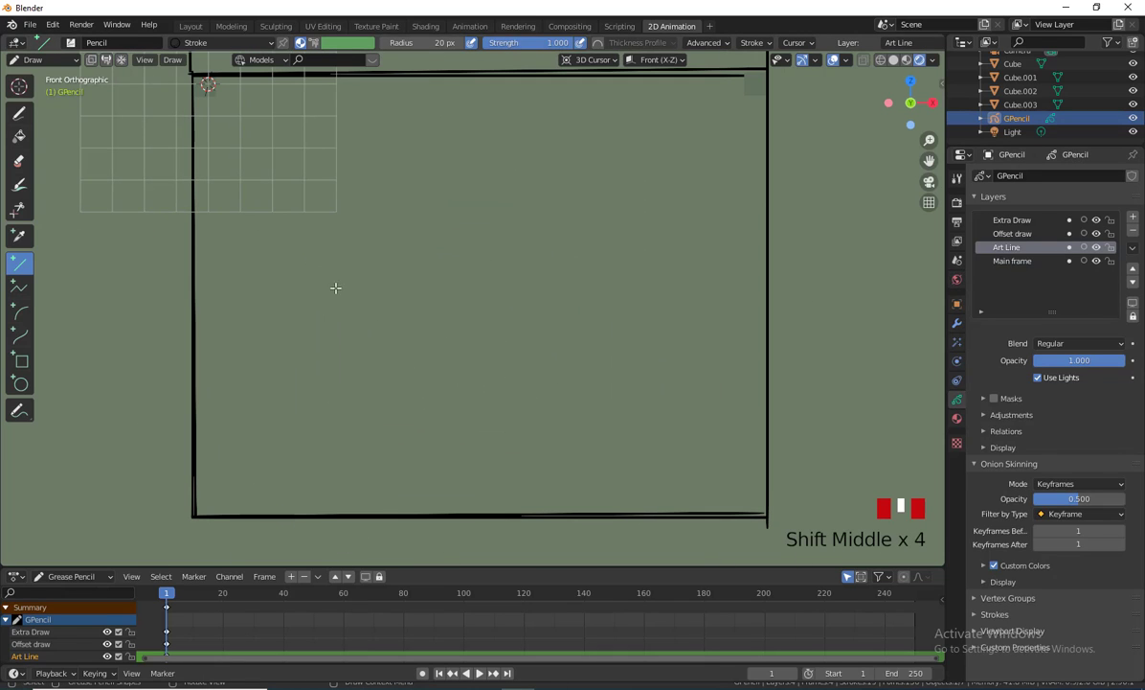
click(19, 112)
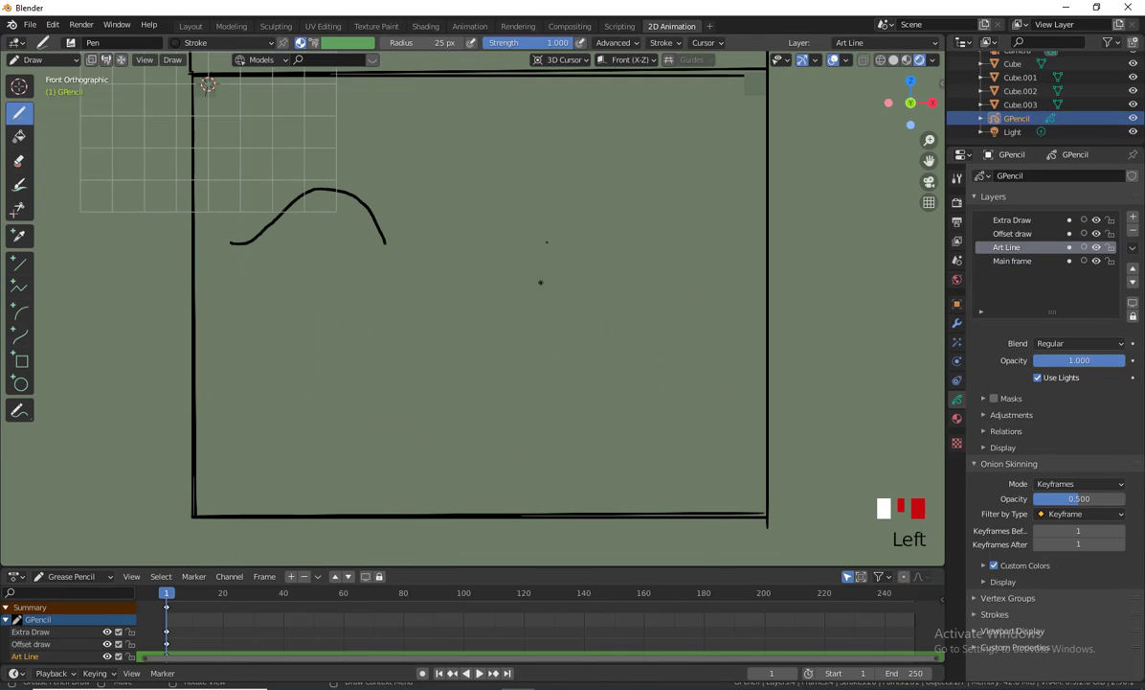
key(ctrl+z)
click(664, 43)
key(ctrl+z)
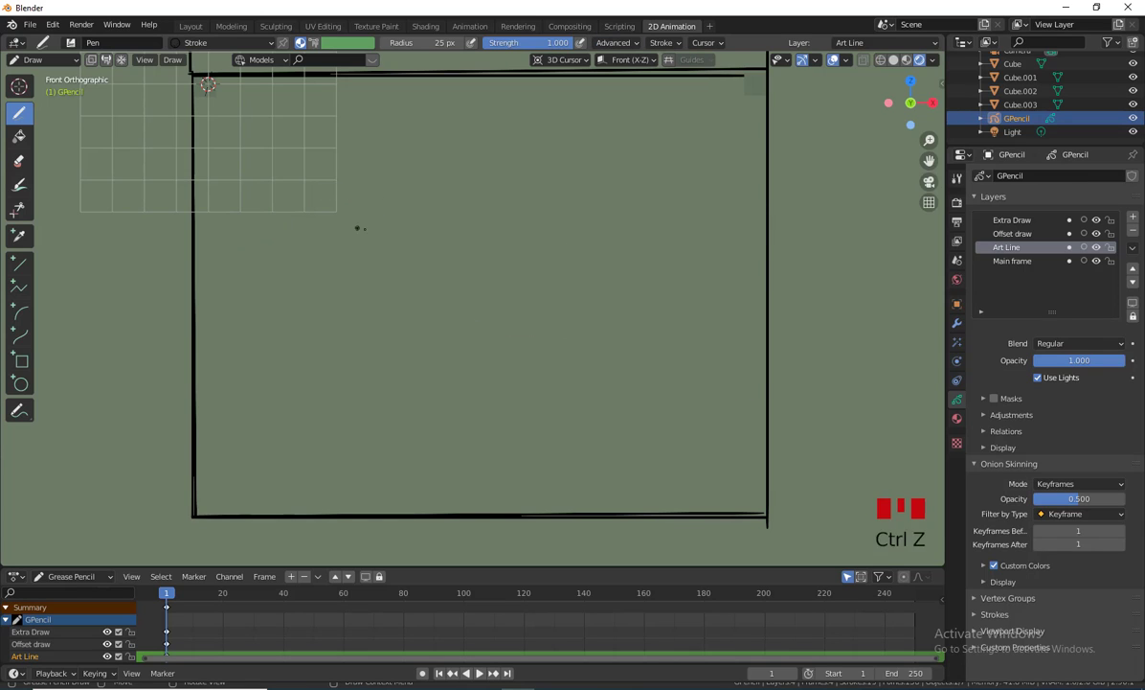
key(ctrl+z)
key(ctrl+z)
Step: Draw two upright ellipses side by side as eyes on the box's front face with the Circle tool
click(19, 383)
drag(263, 191, 403, 357)
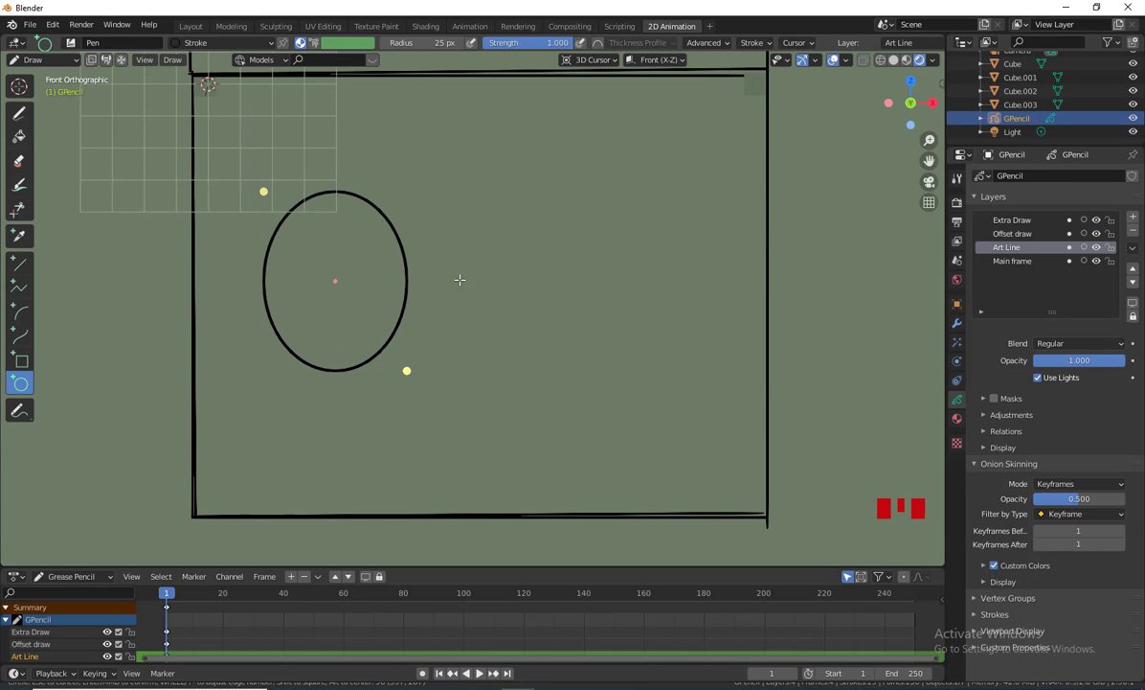
Step: Tilt the left eye ellipse and move the right eye ellipse closer to it in Edit Mode
click(43, 60)
click(50, 93)
click(289, 211)
key(r)
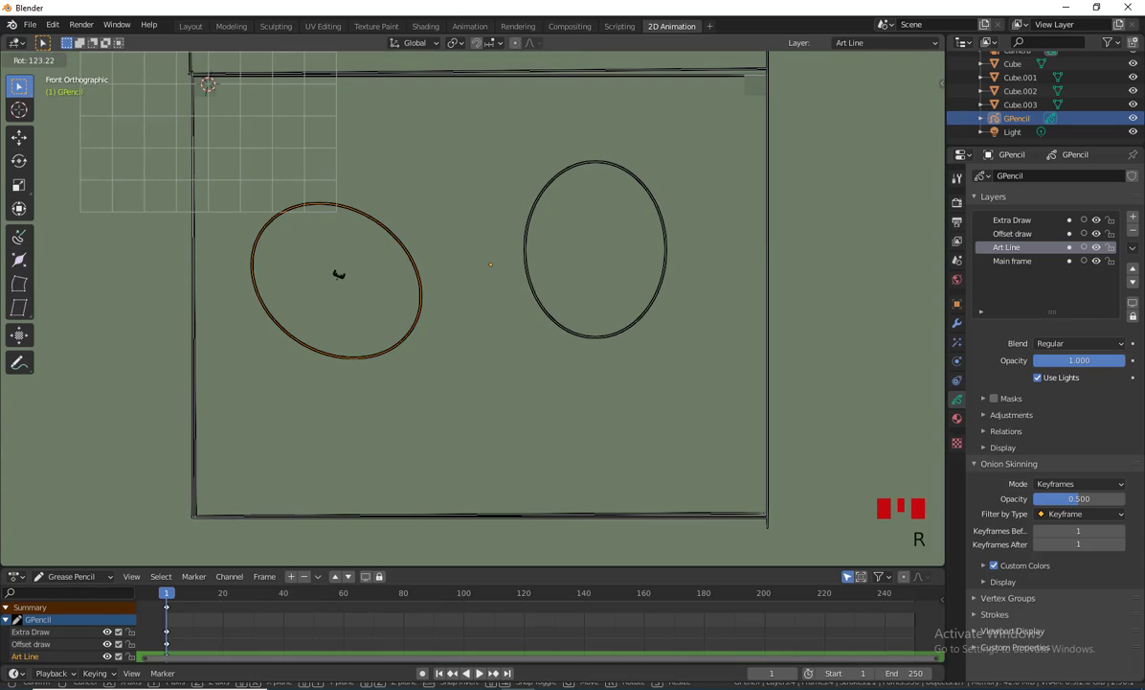
click(337, 273)
middle_drag(337, 273, 412, 326)
key(KP_1)
click(537, 315)
key(g)
click(470, 306)
Step: Return to Draw Mode and draw the eyebrows, the curved arcs inside both eyes and a small pupil ellipse in the left eye
click(43, 61)
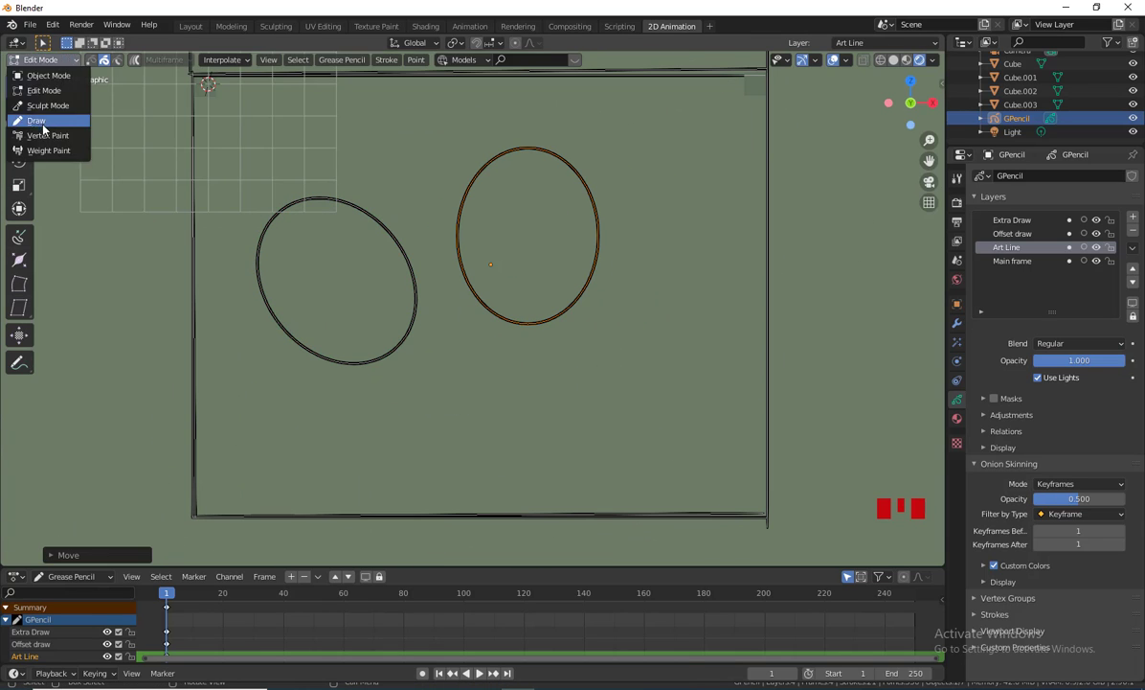
click(48, 112)
drag(287, 331, 404, 257)
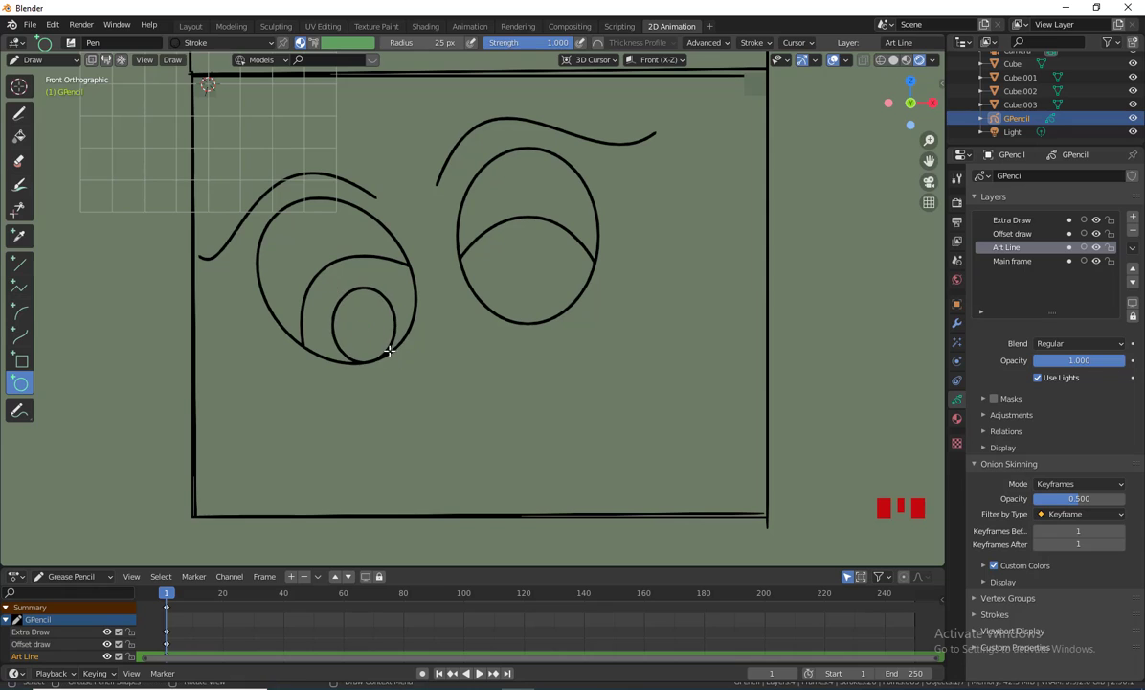
Step: Move and tilt the left pupil in Edit Mode and place a pupil of the same kind in the right eye
click(43, 60)
click(48, 87)
key(g)
key(r)
key(shift+d)
click(449, 507)
Step: Return to Draw Mode and draw the curved nose between the eyes and the smiling mouth below them
click(43, 61)
click(48, 112)
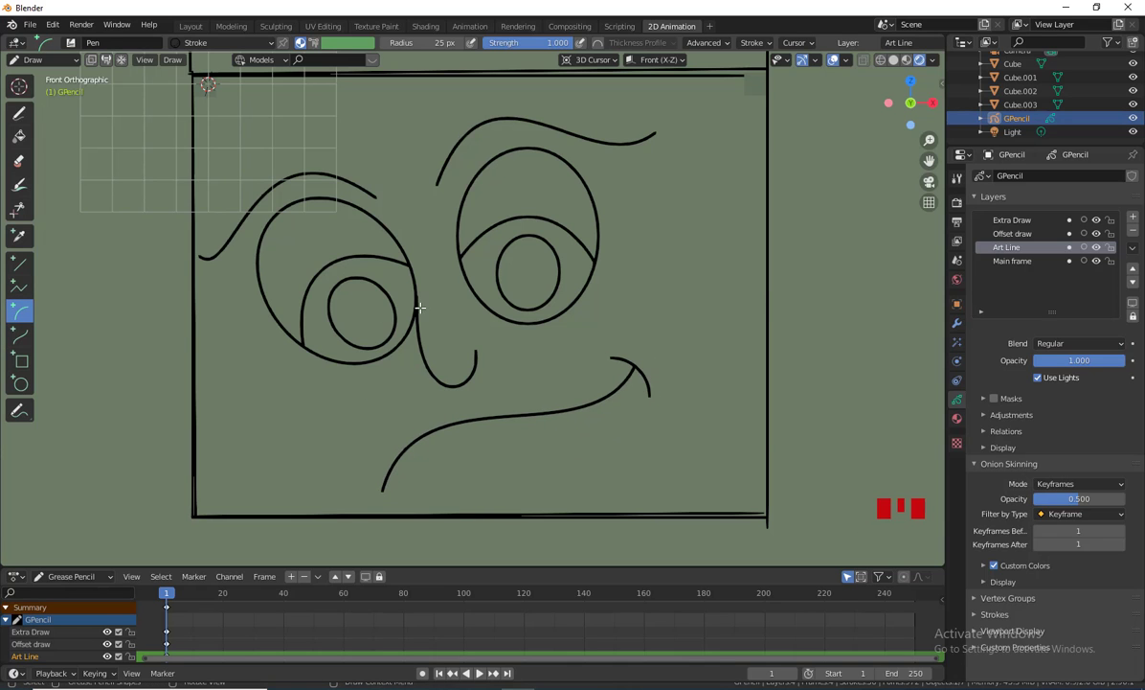
middle_drag(495, 380, 671, 412)
Step: Select the Fill Orange material and the Fill tool, and try to fill the box's front on the Art Line layer
click(956, 418)
click(1009, 193)
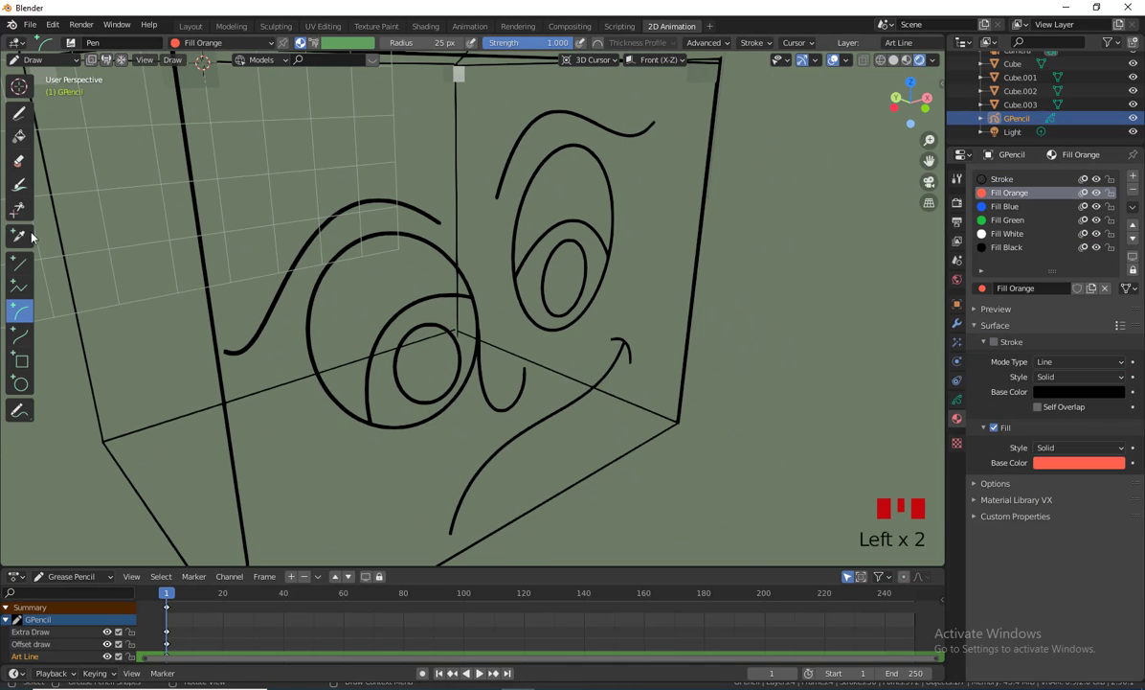
click(20, 135)
key(KP_1)
click(468, 345)
middle_drag(468, 346, 608, 343)
key(ctrl+z)
Step: Try the orange fill on the box's front again and check it in Solid shading, removing the misplaced fill
scroll(683, 390, down, 3)
middle_drag(683, 391, 639, 398)
click(997, 310)
click(1131, 346)
click(577, 307)
middle_drag(577, 307, 431, 311)
click(893, 59)
middle_drag(517, 411, 606, 434)
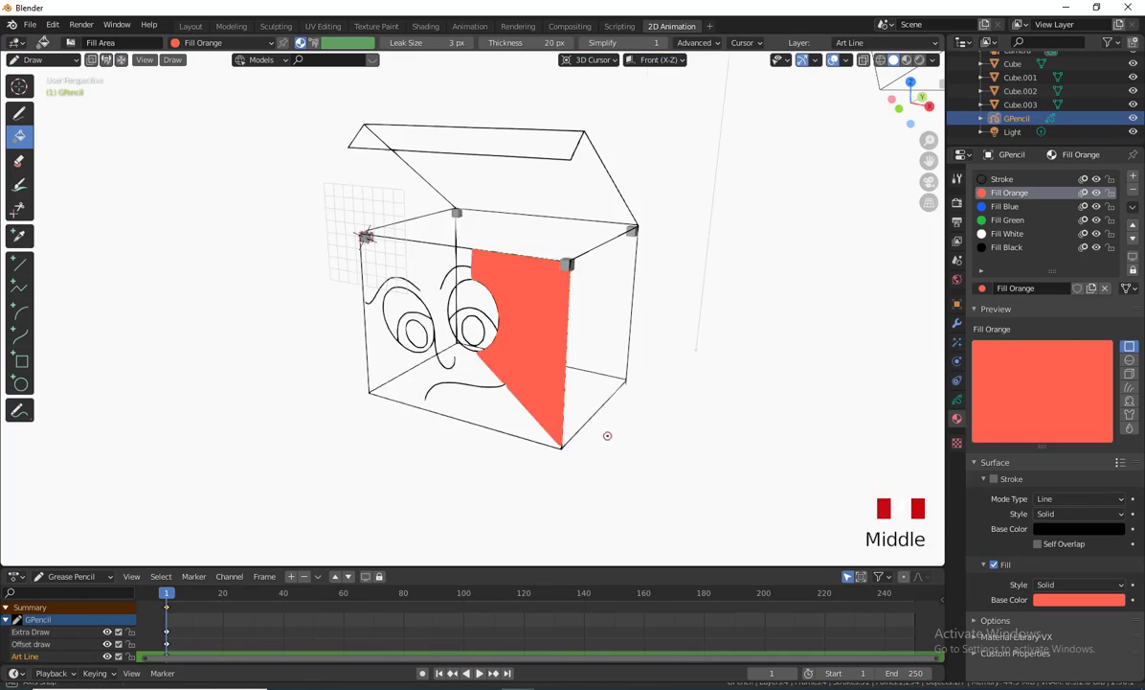
key(ctrl+z)
key(ctrl+z)
Step: Make the Main frame layer active and fill the box's front side with Fill Orange
scroll(682, 454, up, 1)
click(956, 399)
click(1012, 261)
middle_drag(685, 398, 549, 294)
click(550, 294)
key(ctrl+z)
middle_drag(613, 383, 767, 455)
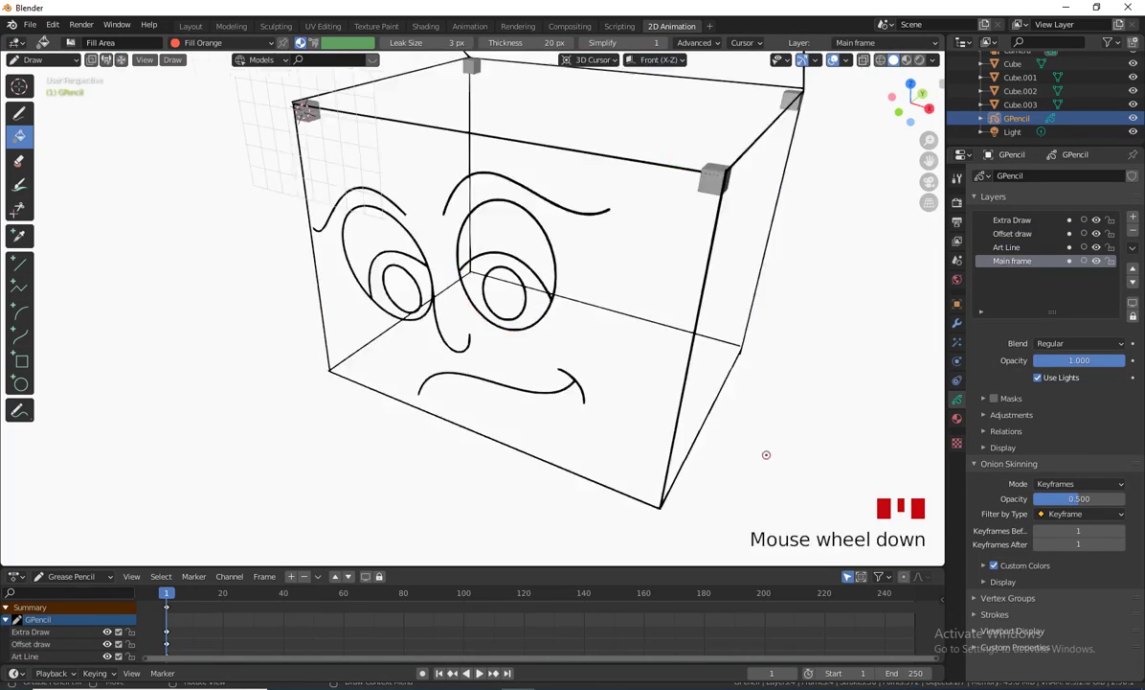
click(563, 380)
middle_drag(552, 390, 661, 381)
middle_drag(580, 328, 507, 349)
Step: Fill the box's left side with Fill Blue and its right side with Fill Green, using the Side (Y-Z) drawing plane
click(956, 418)
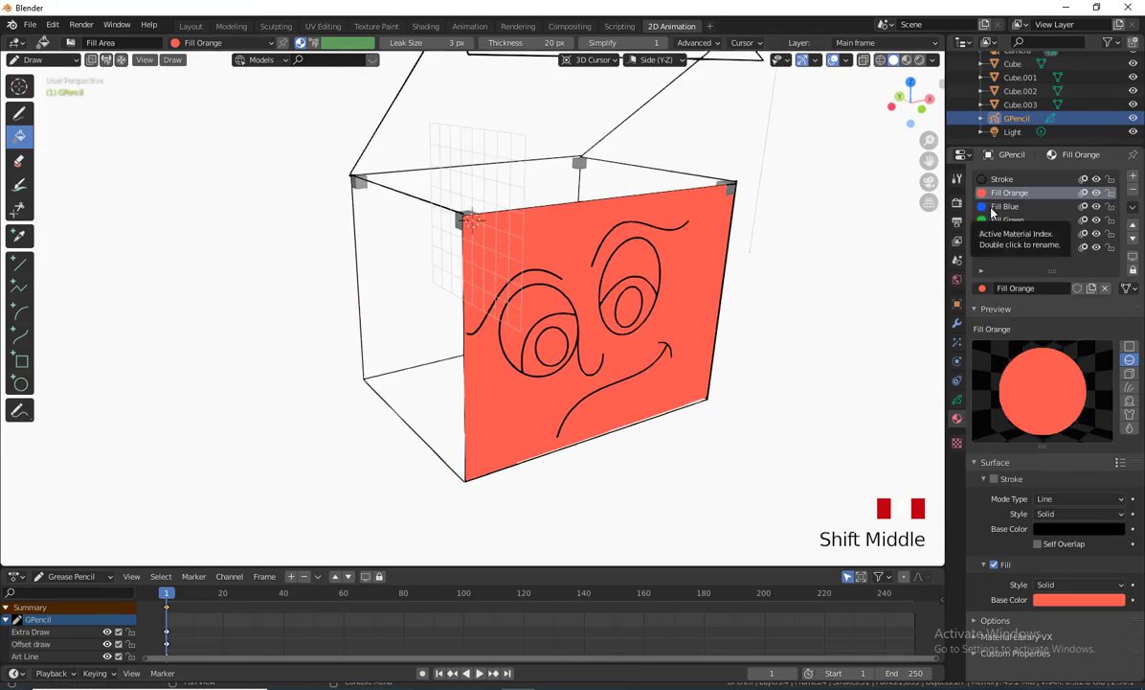
click(992, 209)
click(657, 59)
click(661, 112)
click(411, 335)
middle_drag(412, 335, 634, 383)
click(1006, 220)
click(644, 396)
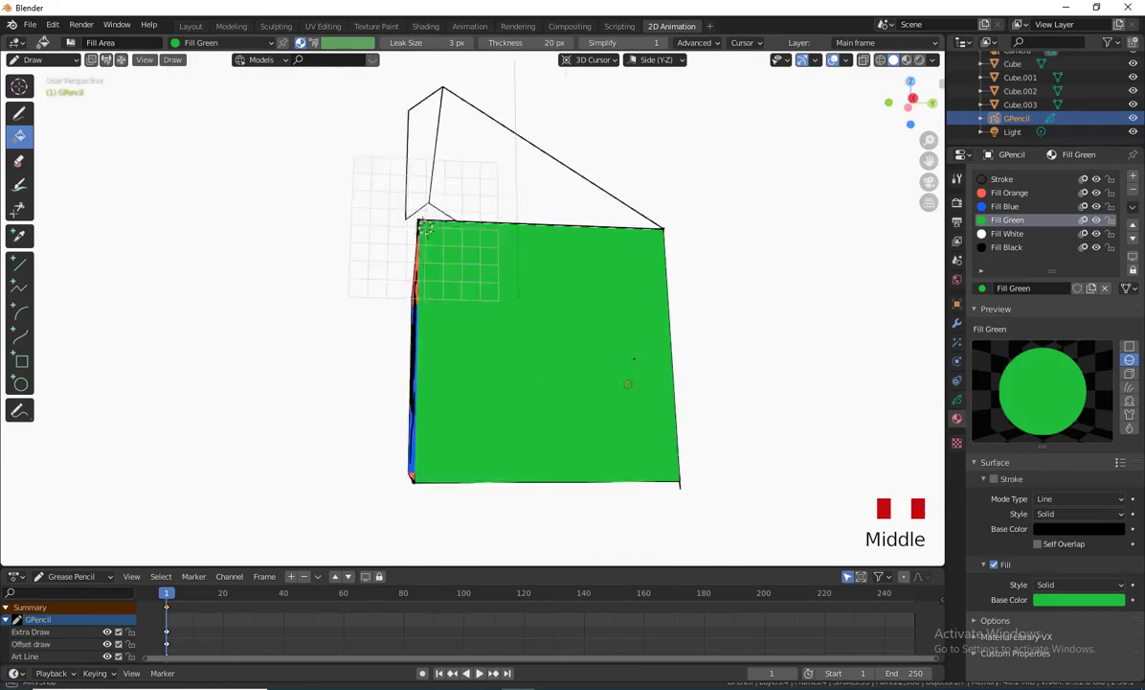
Step: Fill the box's floor with Fill Black from the top view, using the Top (X-Y) drawing plane
click(1006, 247)
middle_drag(555, 384, 700, 412)
shift+middle_drag(699, 421, 594, 396)
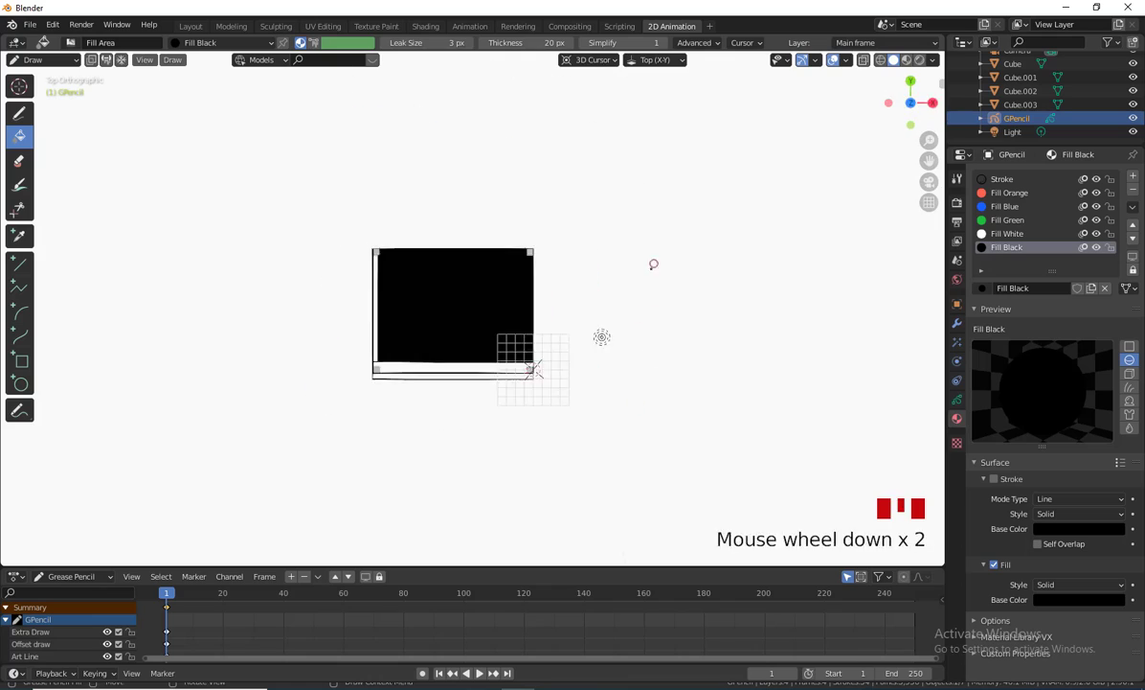
middle_drag(654, 264, 575, 288)
scroll(574, 287, up, 4)
mouse_move(574, 287)
shift+middle_down()
mouse_move(508, 322)
mouse_move(505, 389)
mouse_move(565, 287)
shift+middle_up()
scroll(508, 322, down, 5)
scroll(504, 390, up, 2)
Step: Place the 3D cursor at the front-left corner cube and fill the left side with Fill Blue on the Side (Y-Z) plane
shift+right_click(565, 264)
click(656, 60)
click(634, 120)
click(1007, 206)
middle_drag(766, 326, 568, 335)
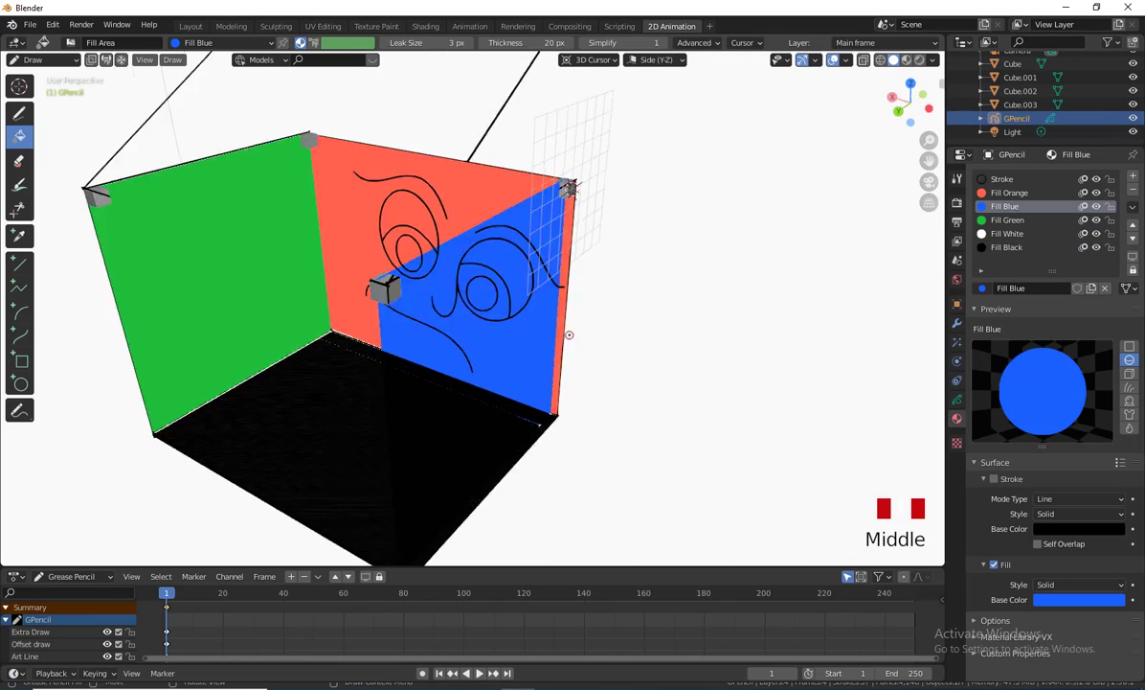
Step: Inspect the filled box by toggling Fill Green's visibility, then check the front view in Material Preview with overlays hidden
click(1096, 220)
middle_drag(709, 412, 620, 458)
click(1096, 220)
middle_drag(537, 403, 767, 383)
click(833, 60)
click(907, 59)
middle_drag(824, 345, 687, 375)
key(KP_1)
Step: Hide the Fill Orange material and try to fill the box's back side with Fill White
click(1097, 192)
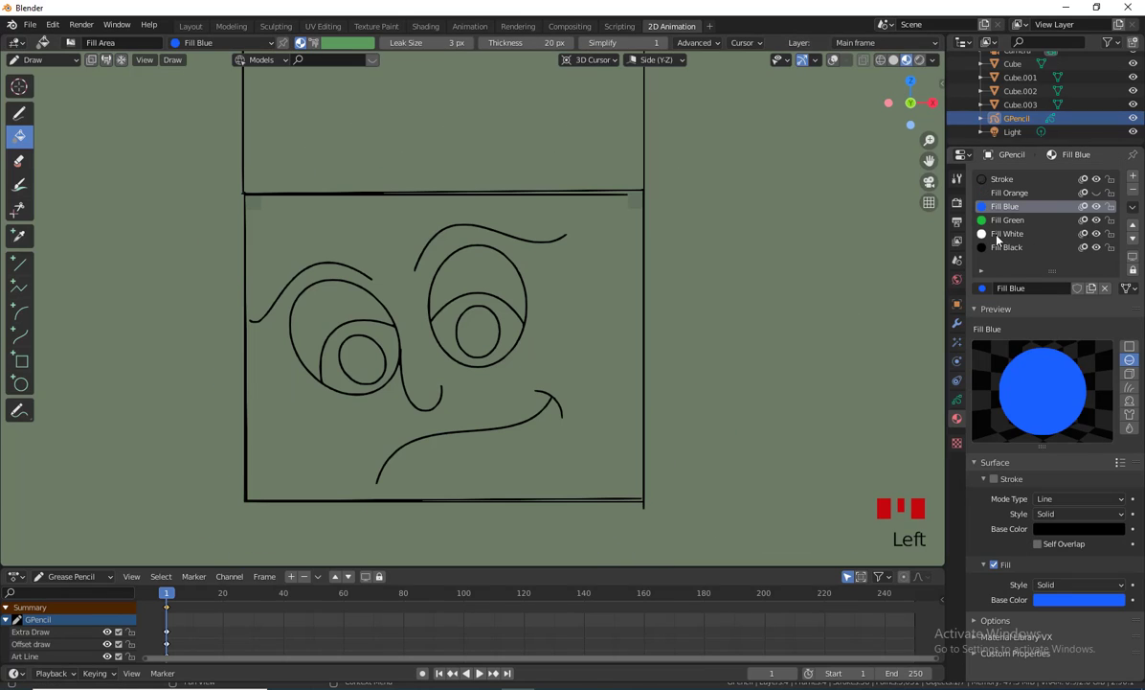
click(1002, 220)
click(997, 199)
click(1006, 233)
click(622, 337)
middle_drag(594, 316, 518, 345)
shift+middle_drag(517, 345, 680, 256)
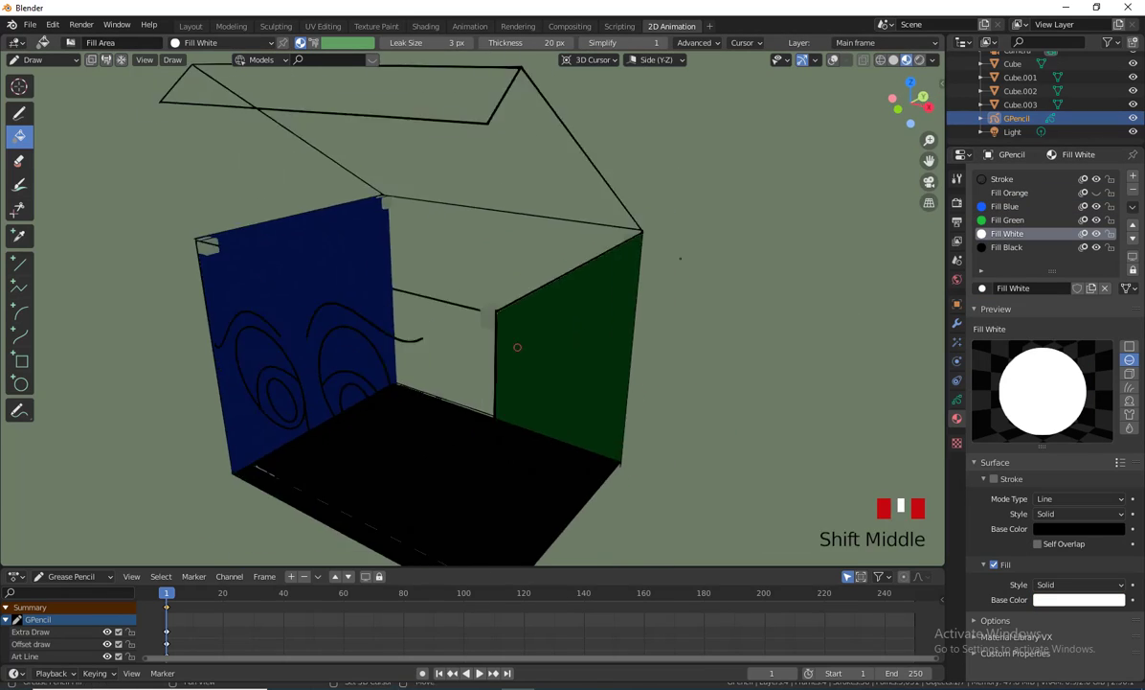
Step: Place the 3D cursor at the back-right corner cube in Solid shading and return to Rendered shading
click(894, 59)
middle_drag(766, 240, 479, 249)
shift+right_click(467, 182)
scroll(565, 278, up, 2)
shift+right_click(401, 253)
click(19, 113)
click(920, 59)
mouse_move(766, 316)
middle_down()
mouse_move(613, 383)
mouse_move(684, 448)
middle_up()
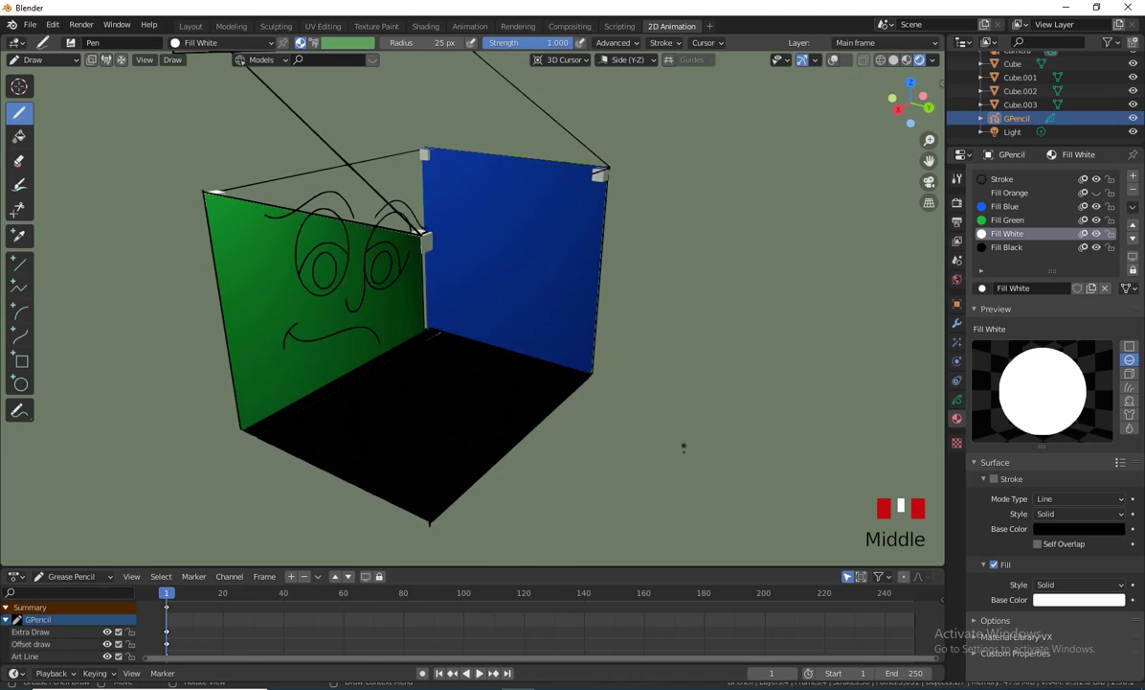
Step: Show the overlays, set the drawing plane to Front (X-Z) and apply a Fill White fill to the box's back from the front view
click(833, 59)
click(628, 60)
click(592, 116)
key(KP_1)
click(956, 399)
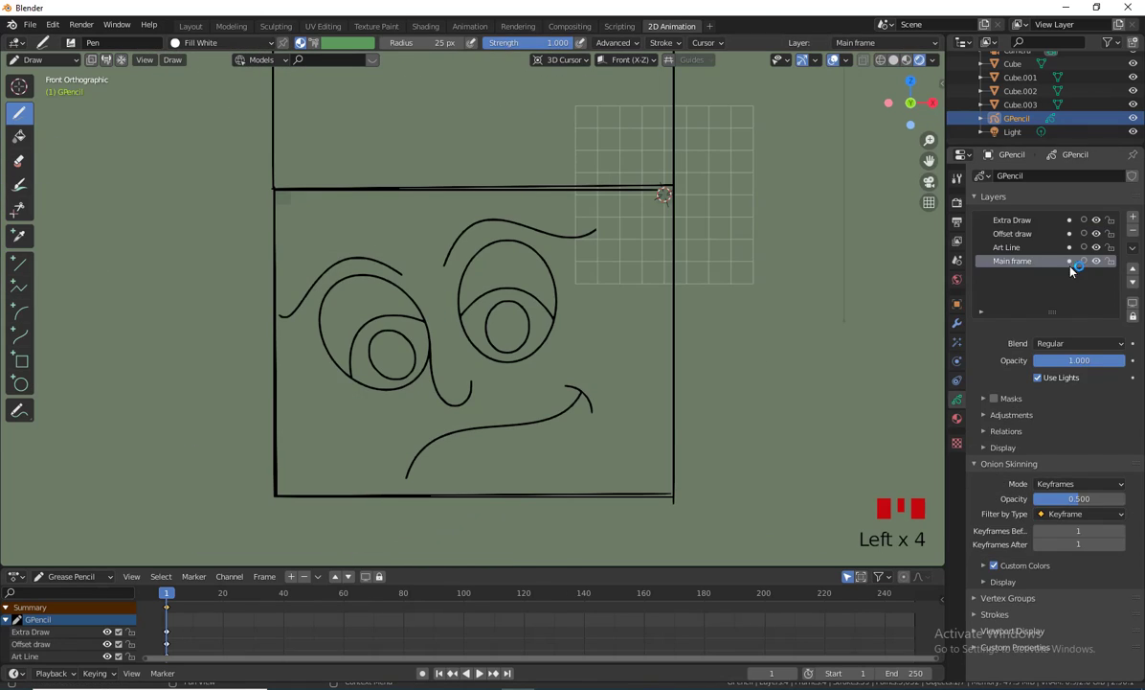
click(957, 418)
click(19, 137)
click(618, 335)
middle_drag(575, 335, 671, 402)
Step: Unhide the Fill Orange material and fill the box's back side with it from the front view
click(1096, 194)
scroll(587, 372, up, 2)
middle_drag(766, 336, 584, 370)
scroll(583, 371, down, 5)
click(1010, 193)
middle_drag(536, 431, 493, 481)
key(KP_1)
scroll(493, 403, up, 5)
click(479, 316)
middle_drag(151, 263, 249, 316)
Step: Try a Fill Green fill on the box and check it in Solid shading with overlays hidden
click(957, 400)
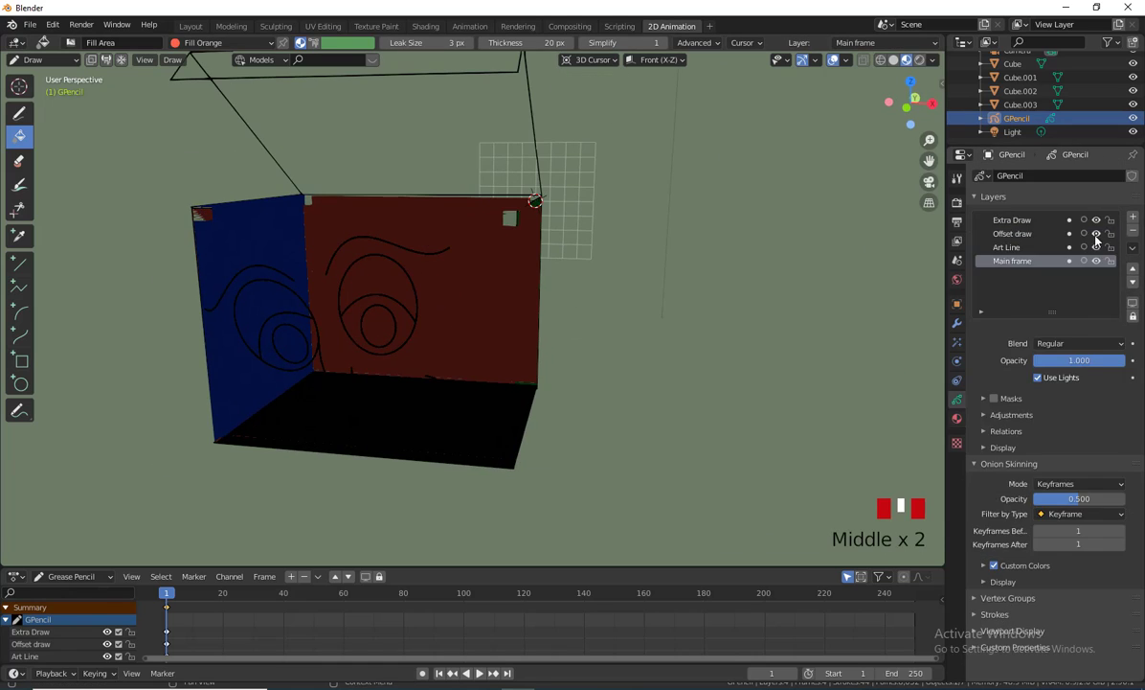
click(956, 418)
click(1008, 220)
click(479, 316)
middle_drag(684, 299, 460, 242)
click(894, 61)
click(833, 61)
Step: Make the Art Line layer active and hide the Offset draw, Extra Draw and Main frame layers
click(957, 399)
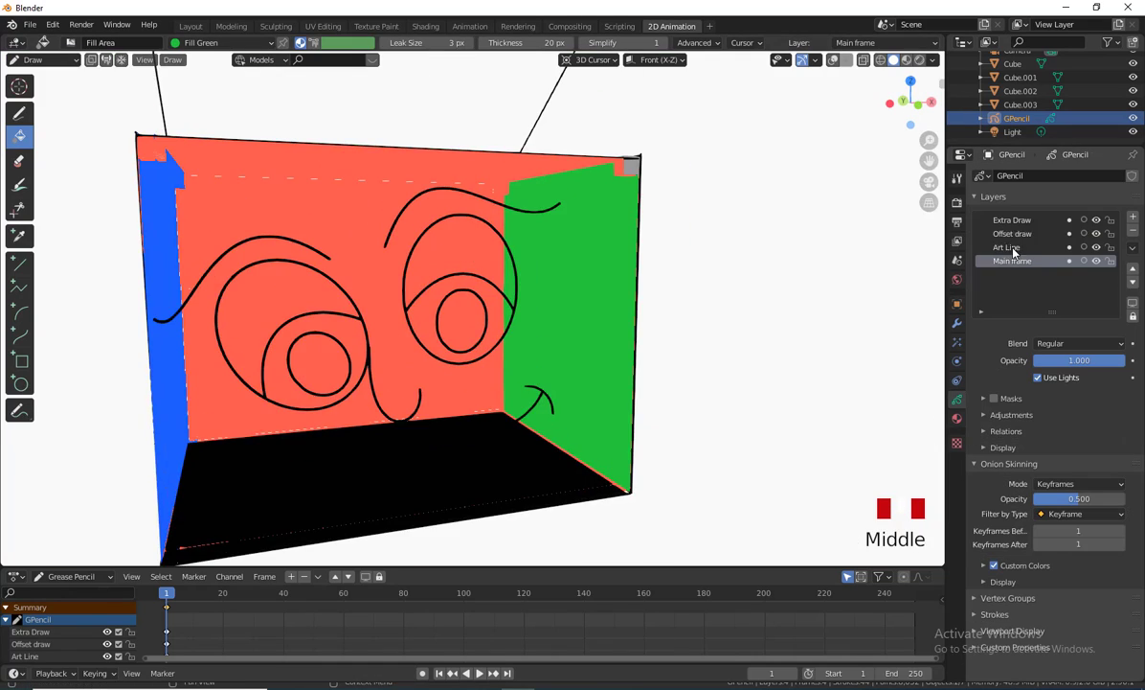
click(1015, 247)
click(1099, 233)
click(1099, 220)
click(1099, 261)
Step: Select the Fill Black material, try to fill a pupil with it and undo that fill
click(957, 418)
click(1008, 247)
click(475, 297)
key(ctrl+z)
middle_drag(313, 339, 350, 230)
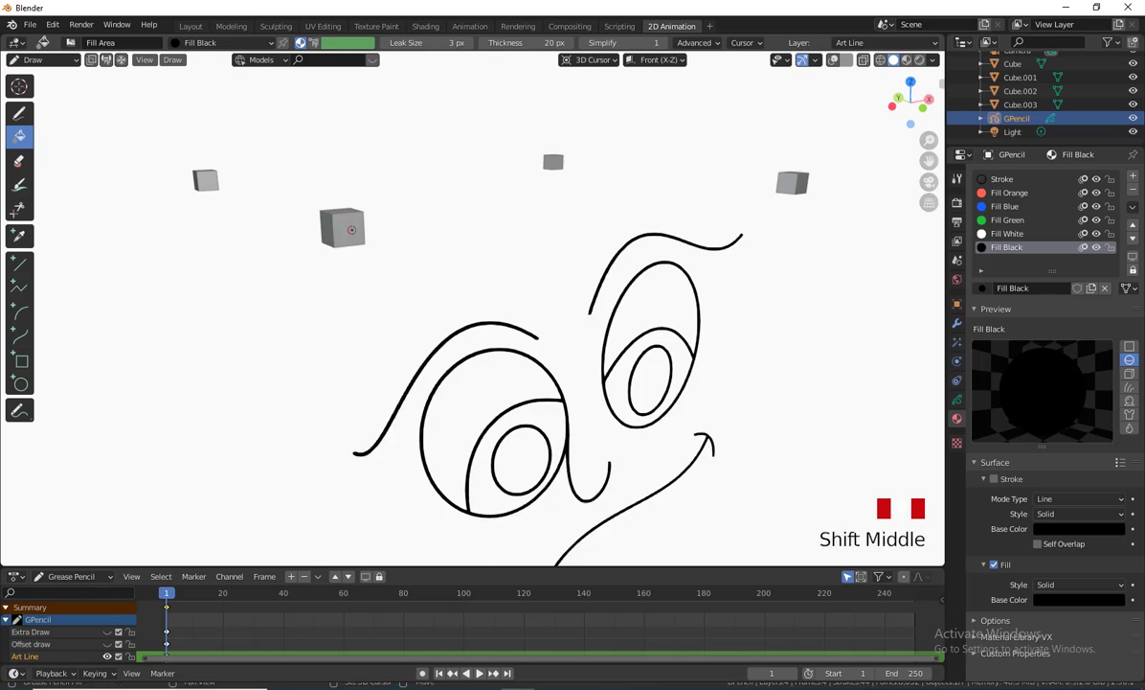
Step: Show the overlays, set the drawing plane to Front (X-Z) and fill both pupils with Fill Black
click(656, 60)
click(644, 158)
click(833, 60)
middle_drag(594, 288, 479, 307)
click(656, 60)
click(628, 116)
click(536, 313)
click(374, 353)
middle_drag(460, 422, 522, 463)
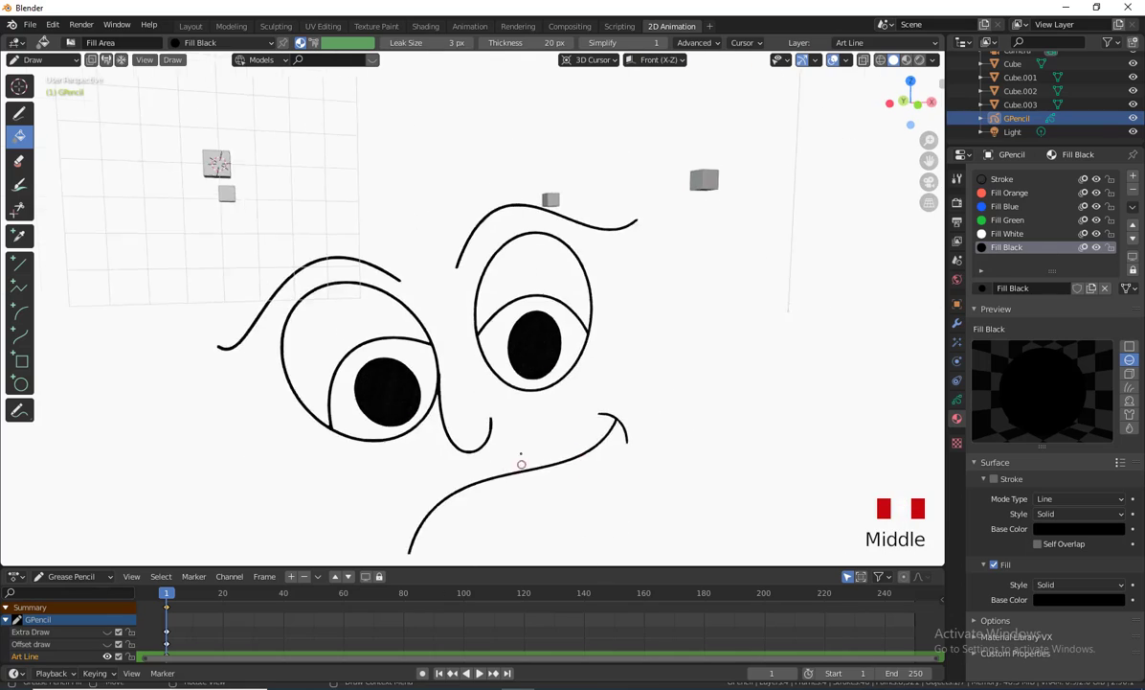
Step: Fill the upper areas of both eyes with Fill White and select the Fill Green material
click(1007, 234)
mouse_move(536, 364)
middle_down()
mouse_move(750, 383)
mouse_move(555, 383)
mouse_move(539, 180)
mouse_move(623, 294)
mouse_move(561, 378)
mouse_move(576, 357)
mouse_move(594, 406)
mouse_move(606, 378)
mouse_move(614, 397)
mouse_move(646, 359)
middle_up()
click(1007, 221)
scroll(606, 378, up, 1)
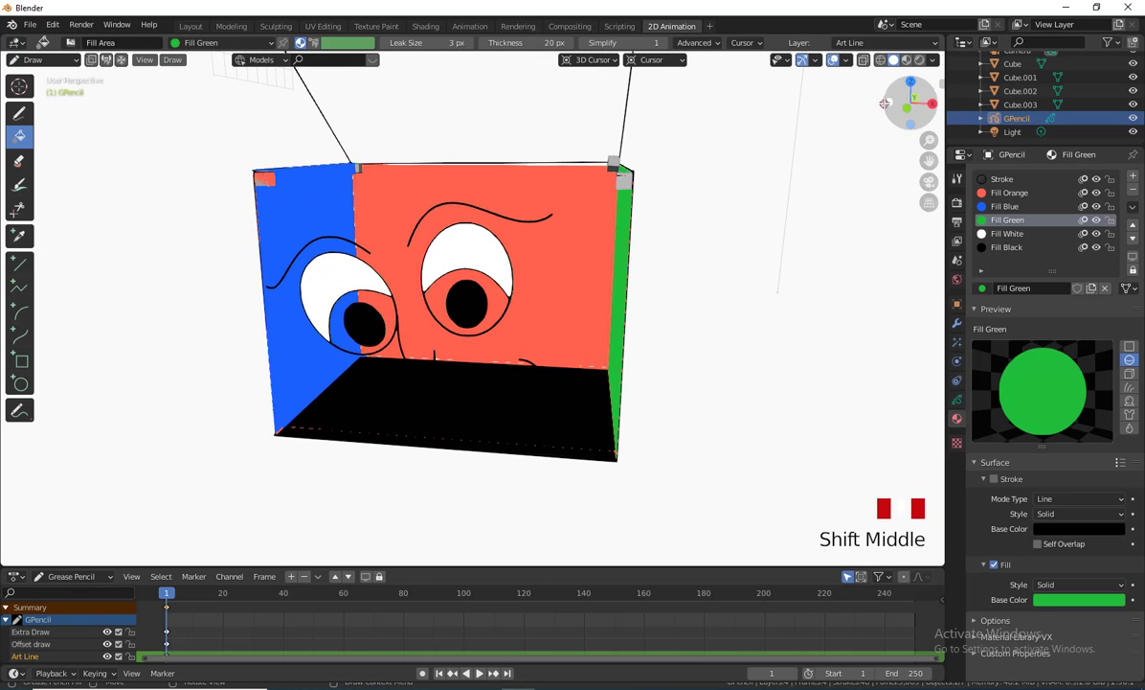